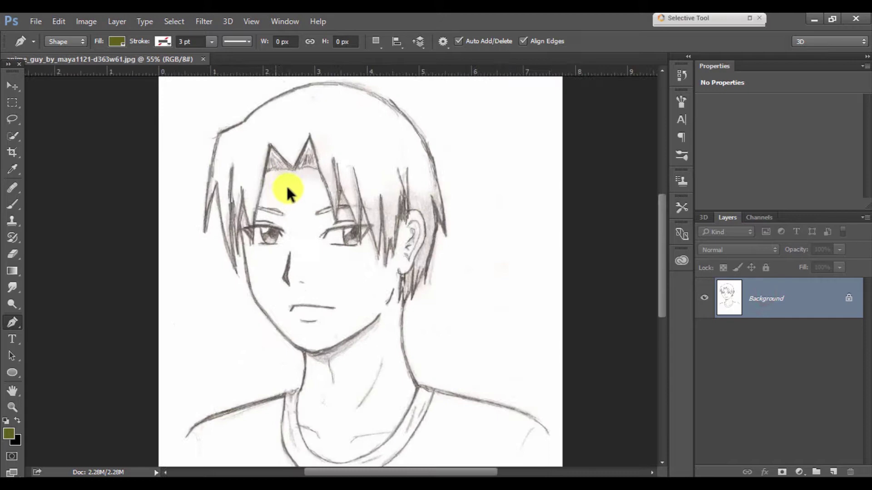
- Zoom the canvas to about 157% on the sketch's hair and forehead
{"action": "scroll", "coordinate": [286, 185], "scroll_direction": "up", "scroll_amount": 5}
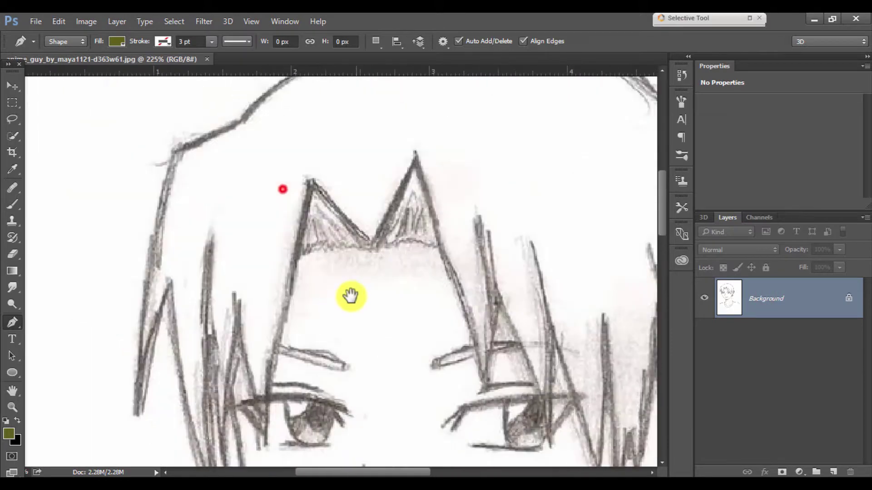
{"action": "scroll", "coordinate": [266, 189], "scroll_direction": "down", "scroll_amount": 1}
- Start the olive hair shape by tracing the left fringe spikes
{"action": "left_click", "coordinate": [201, 180]}
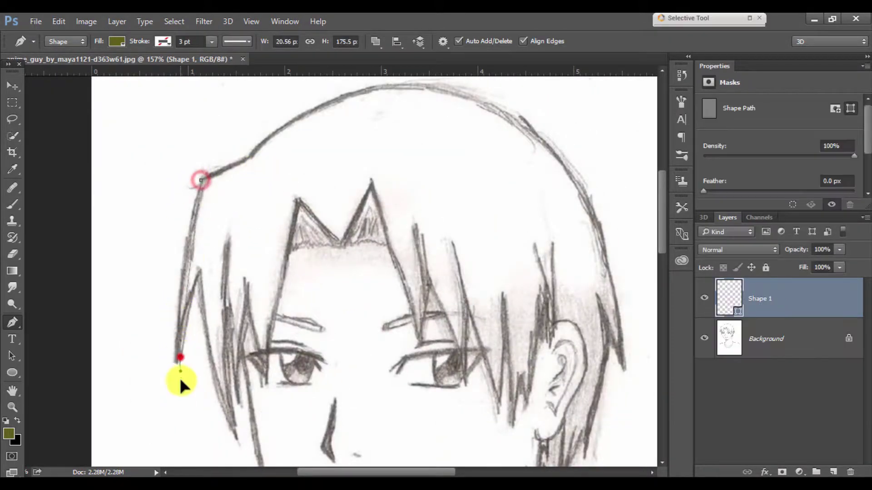
{"action": "left_click", "coordinate": [177, 366]}
{"action": "left_click", "coordinate": [200, 273]}
{"action": "left_click", "coordinate": [208, 369]}
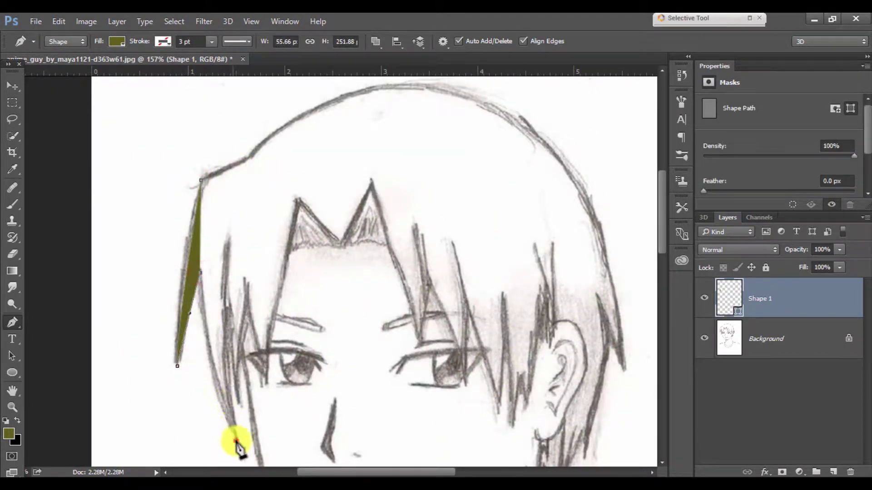
{"action": "left_click", "coordinate": [236, 441]}
{"action": "scroll", "coordinate": [236, 436], "scroll_direction": "down", "scroll_amount": 1}
{"action": "left_click_drag", "start_coordinate": [226, 382], "coordinate": [226, 374]}
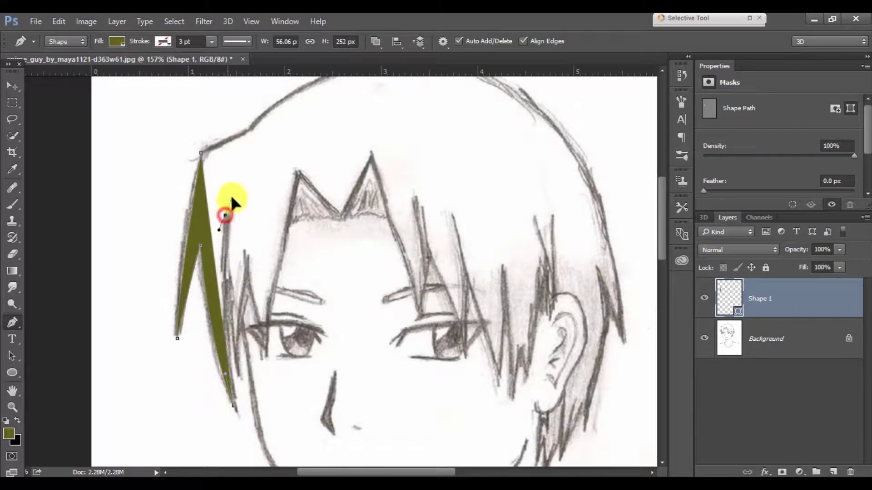
{"action": "left_click", "coordinate": [240, 375]}
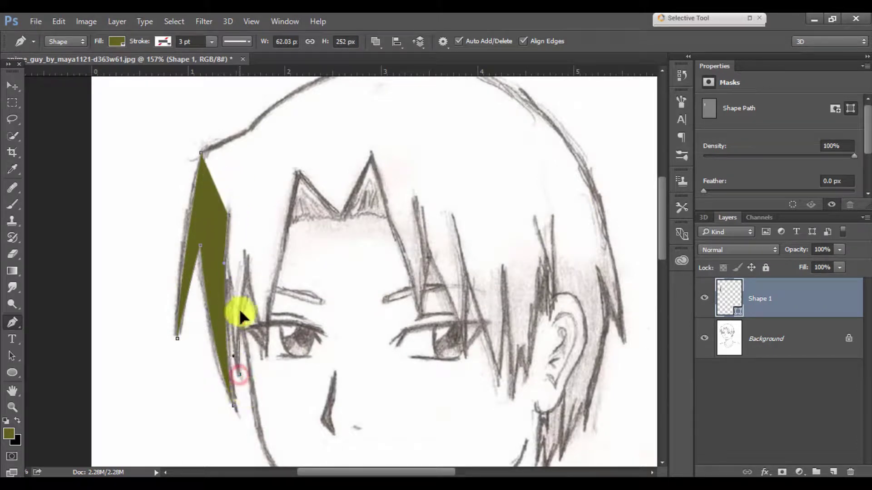
{"action": "left_click", "coordinate": [245, 257]}
{"action": "left_click", "coordinate": [266, 357]}
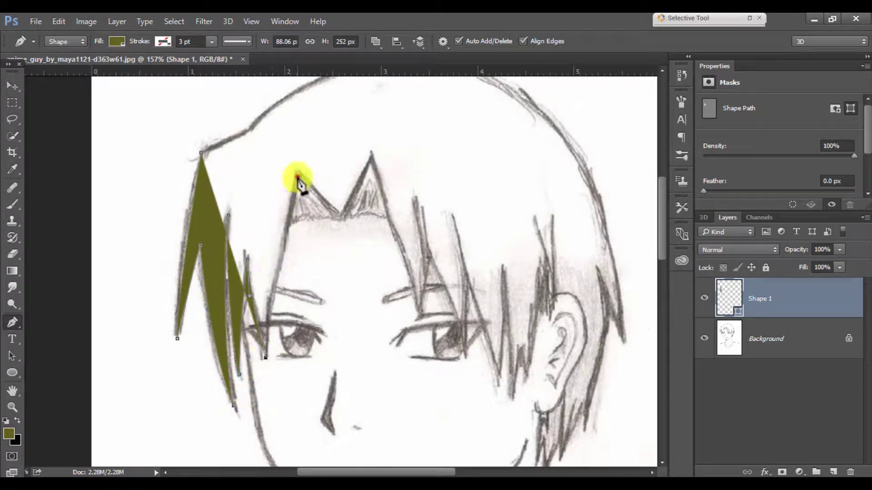
- Trace the tall fringe peak and the spikes across to the ear
{"action": "left_click_drag", "start_coordinate": [298, 172], "coordinate": [318, 141]}
{"action": "left_click", "coordinate": [338, 219]}
{"action": "left_click", "coordinate": [371, 157]}
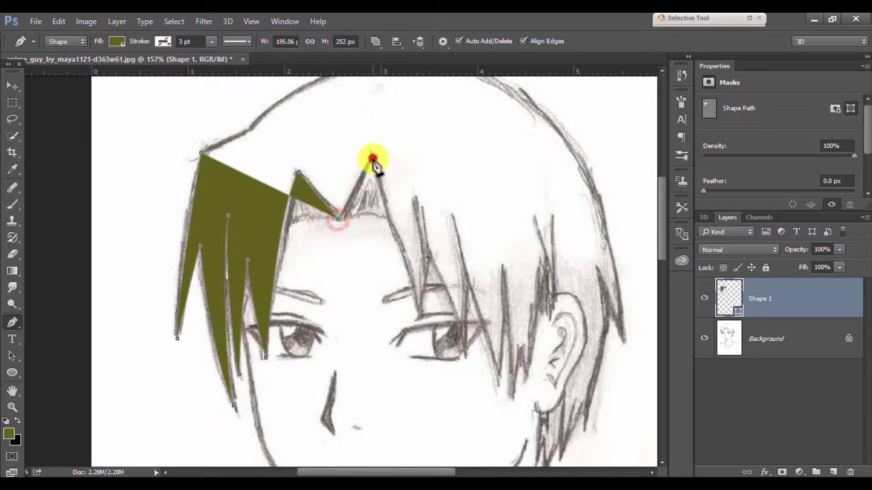
{"action": "left_click_drag", "start_coordinate": [400, 252], "coordinate": [407, 278]}
{"action": "left_click_drag", "start_coordinate": [417, 312], "coordinate": [408, 172]}
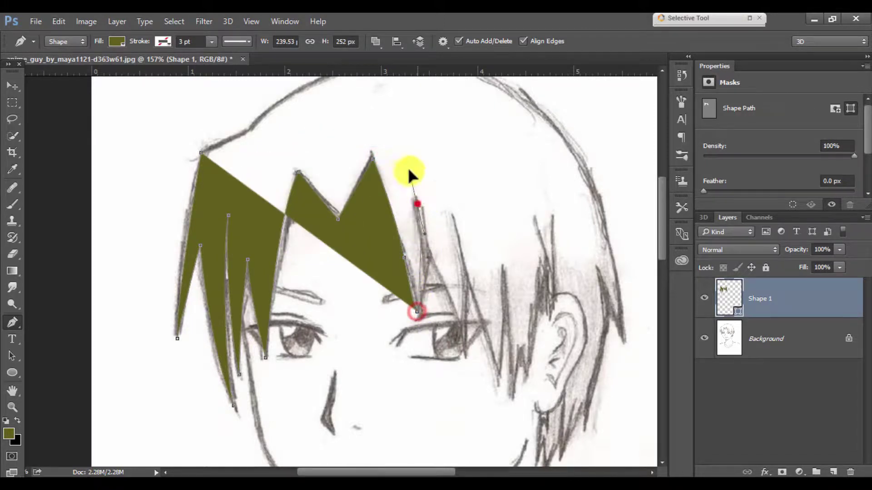
{"action": "left_click", "coordinate": [464, 358]}
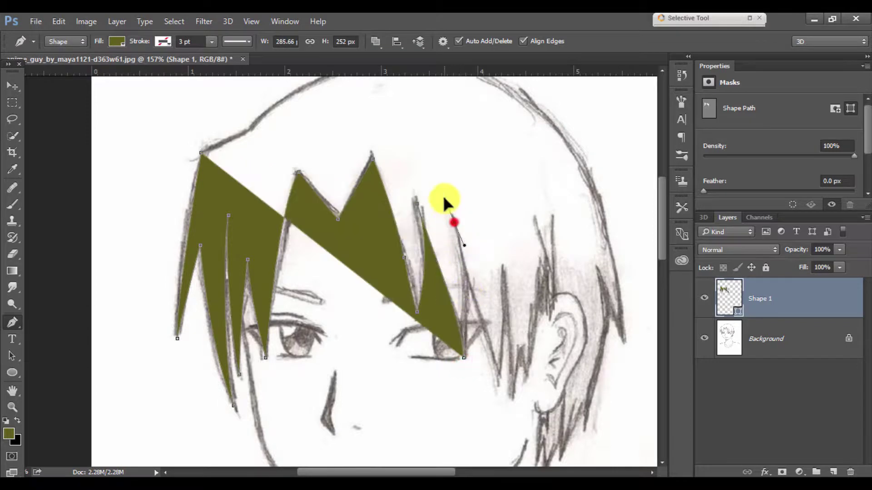
{"action": "left_click_drag", "start_coordinate": [454, 222], "coordinate": [477, 307]}
{"action": "left_click", "coordinate": [499, 378]}
{"action": "mouse_move", "coordinate": [498, 253]}
{"action": "left_mouse_down"}
{"action": "mouse_move", "coordinate": [493, 243]}
{"action": "mouse_move", "coordinate": [511, 292]}
{"action": "left_mouse_up"}
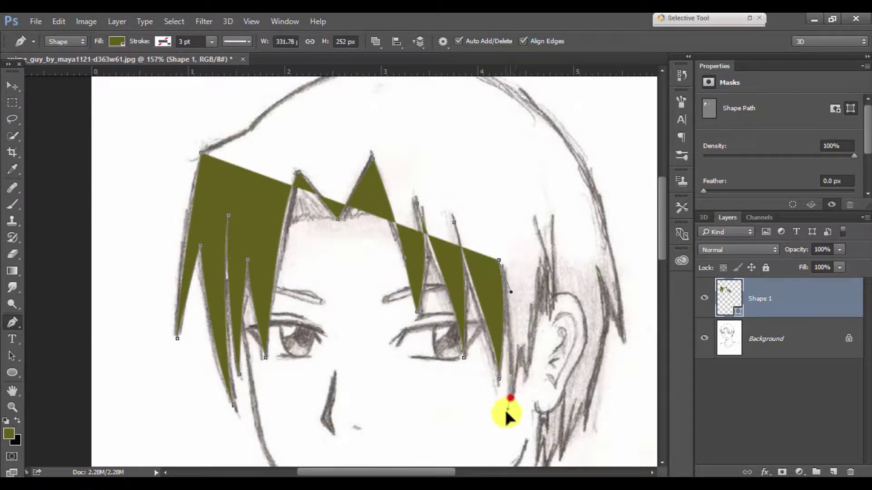
{"action": "left_click", "coordinate": [520, 344]}
{"action": "left_click", "coordinate": [524, 377]}
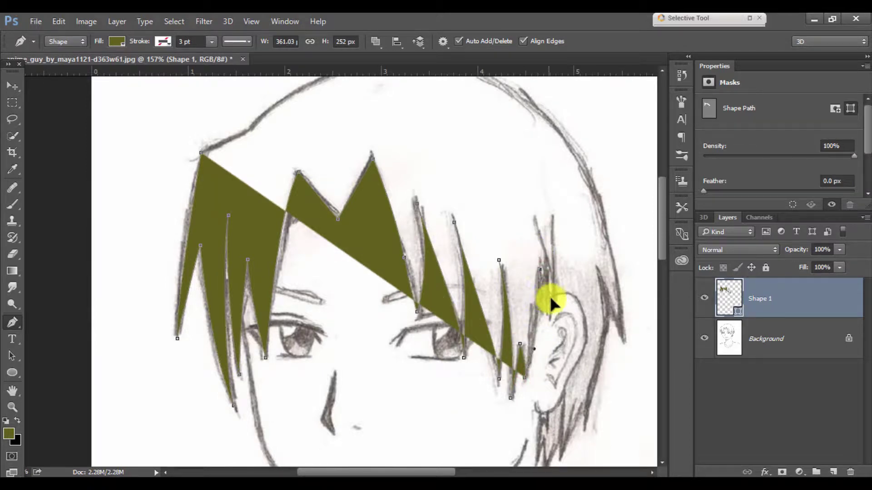
- Outline the hair around and below the ear, then up the right side
{"action": "left_click_drag", "start_coordinate": [551, 313], "coordinate": [553, 204]}
{"action": "left_click", "coordinate": [554, 221]}
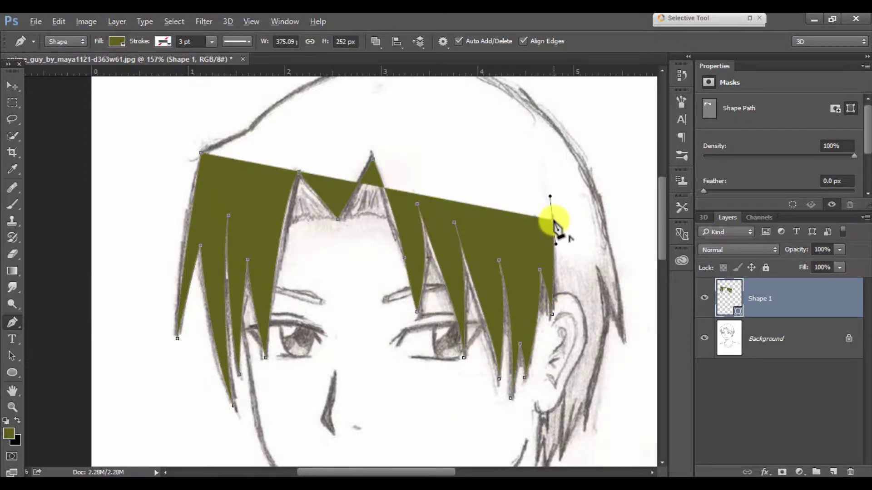
{"action": "key", "text": "ctrl+z"}
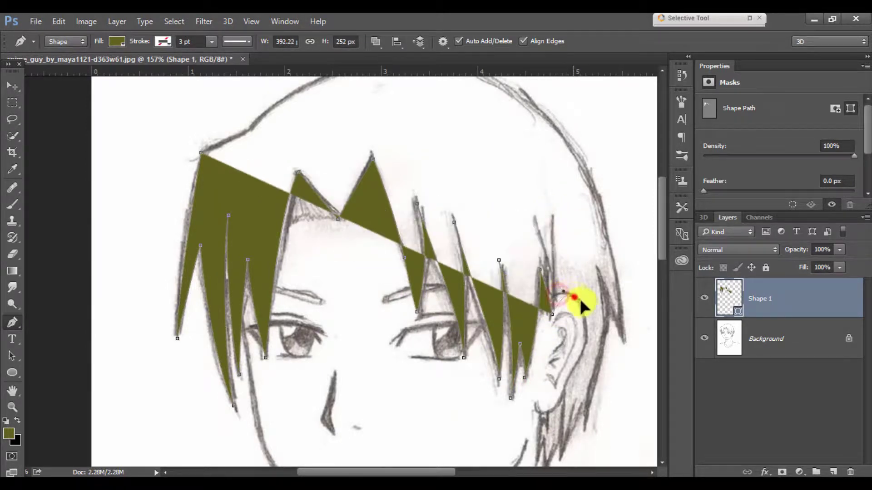
{"action": "left_click_drag", "start_coordinate": [571, 296], "coordinate": [589, 309]}
{"action": "mouse_move", "coordinate": [576, 362]}
{"action": "left_mouse_down"}
{"action": "mouse_move", "coordinate": [561, 387]}
{"action": "mouse_move", "coordinate": [506, 287]}
{"action": "mouse_move", "coordinate": [499, 325]}
{"action": "left_mouse_up"}
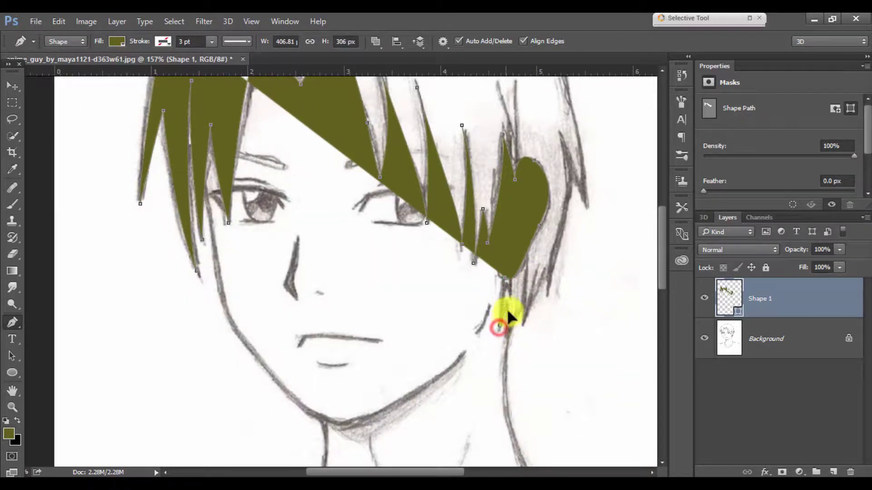
{"action": "left_click", "coordinate": [508, 300]}
{"action": "left_click", "coordinate": [513, 336]}
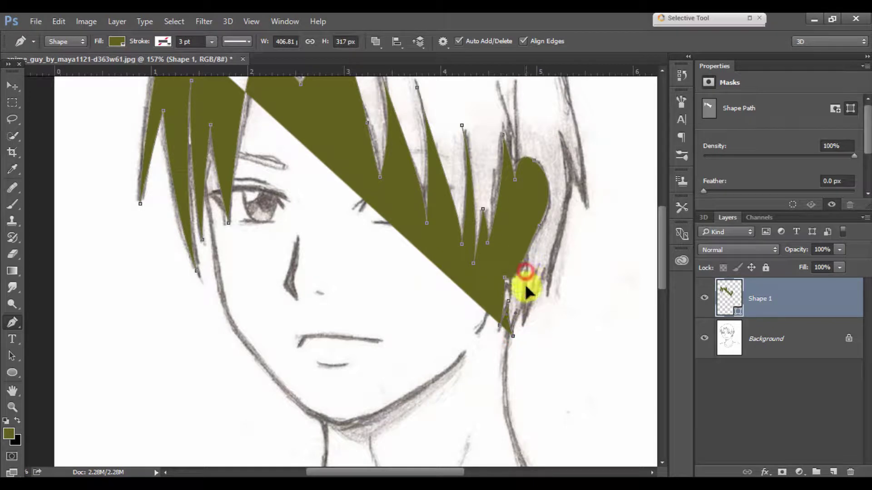
{"action": "left_click", "coordinate": [522, 321]}
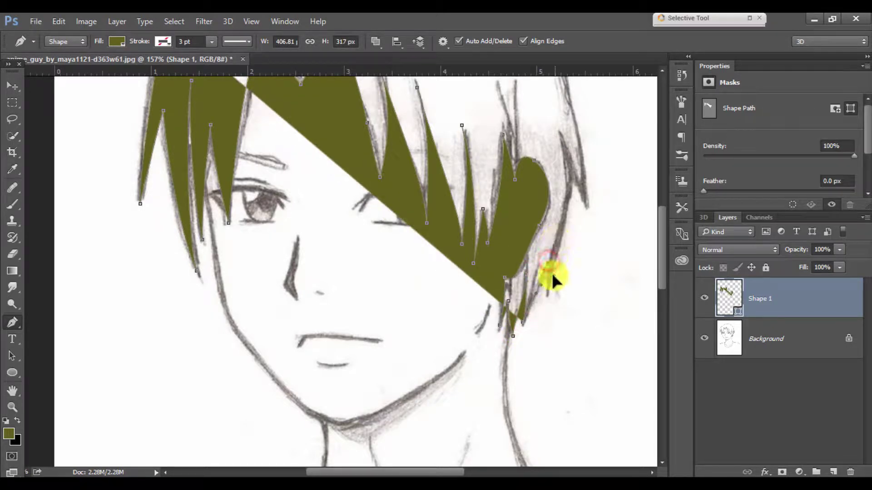
{"action": "left_click_drag", "start_coordinate": [551, 271], "coordinate": [544, 311]}
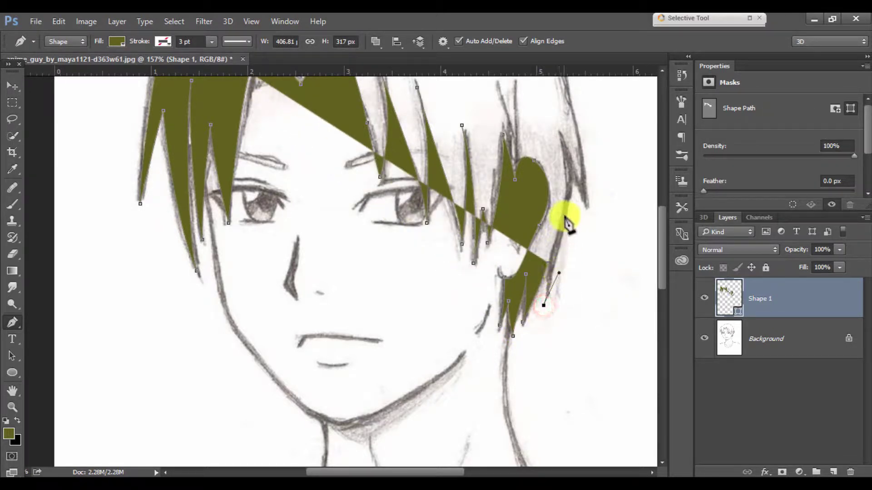
{"action": "left_click_drag", "start_coordinate": [565, 208], "coordinate": [568, 177]}
{"action": "left_click", "coordinate": [560, 135]}
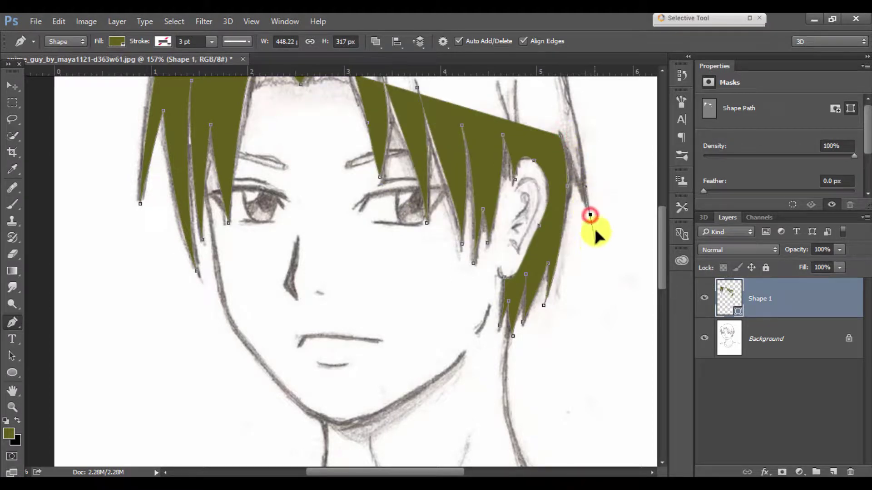
- Curve the hair outline back across the crown of the head
{"action": "left_click_drag", "start_coordinate": [594, 231], "coordinate": [585, 188]}
{"action": "scroll", "coordinate": [563, 199], "scroll_direction": "up", "scroll_amount": 5}
{"action": "left_click_drag", "start_coordinate": [492, 168], "coordinate": [415, 109]}
{"action": "left_click_drag", "start_coordinate": [310, 128], "coordinate": [267, 142]}
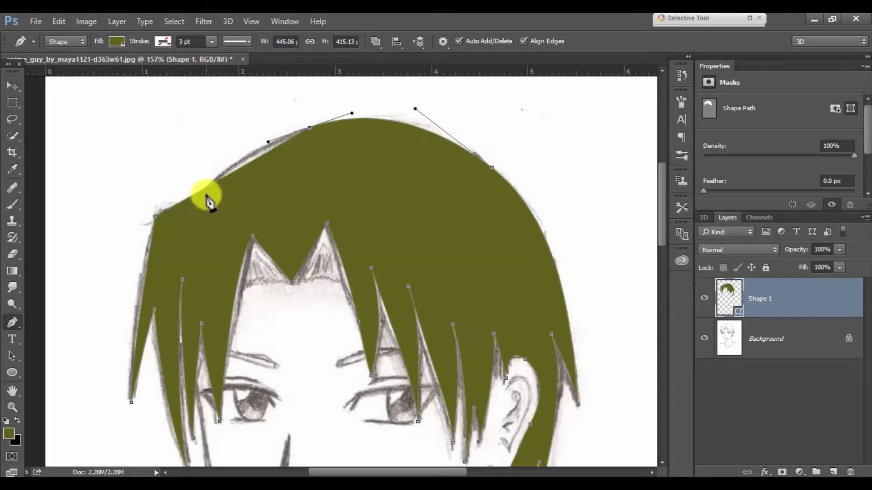
- Close the hair outline at its start and check it against the sketch
{"action": "left_click", "coordinate": [204, 193]}
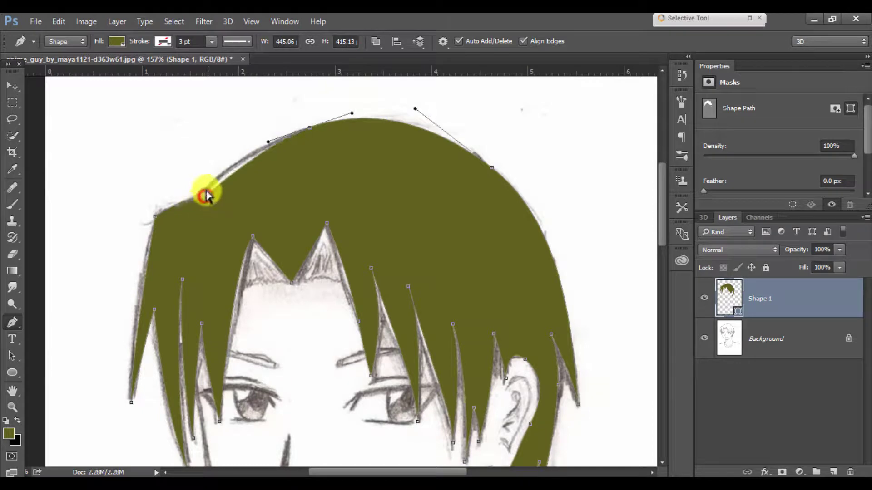
{"action": "left_click", "coordinate": [156, 218]}
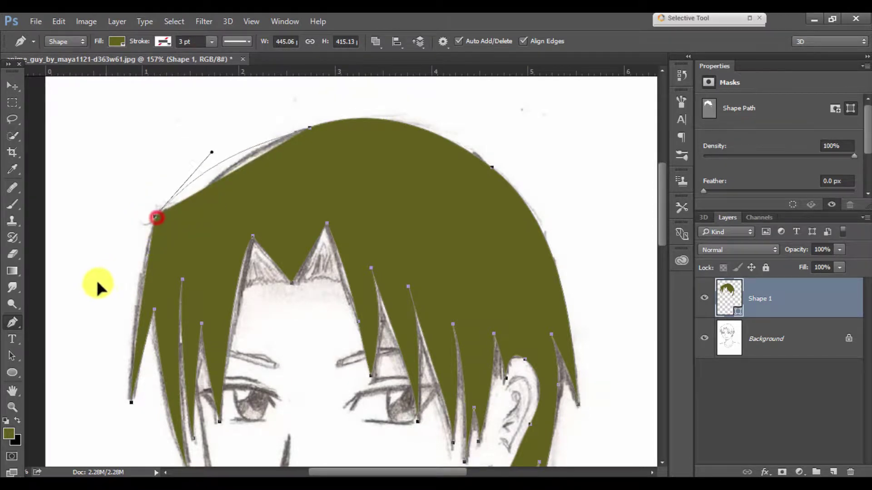
{"action": "left_click", "coordinate": [704, 299]}
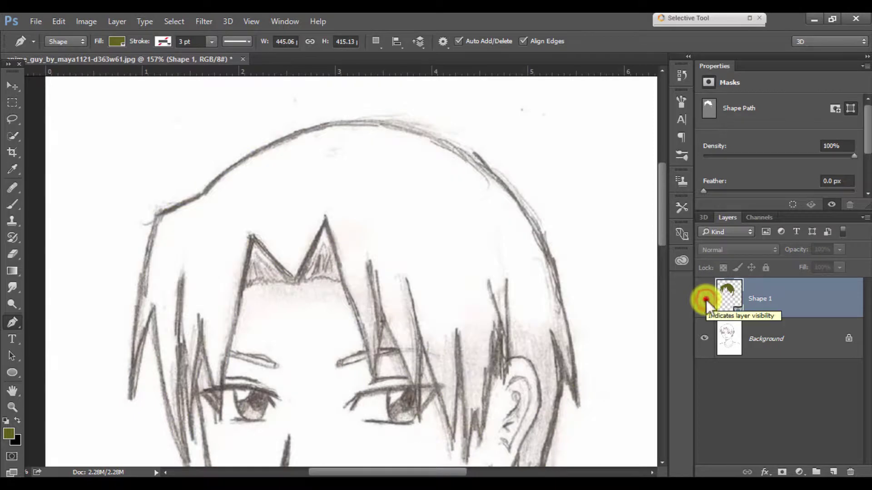
{"action": "left_click", "coordinate": [704, 300]}
{"action": "left_click", "coordinate": [343, 206]}
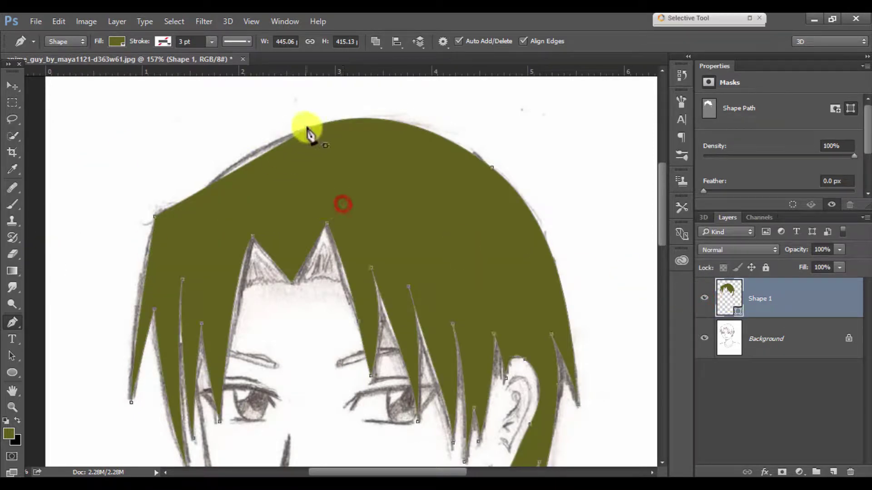
- Temporarily set Fill to No Color to refine the top-left curve, then restore olive
{"action": "left_click", "coordinate": [116, 41]}
{"action": "left_click", "coordinate": [72, 67]}
{"action": "left_click", "coordinate": [121, 39]}
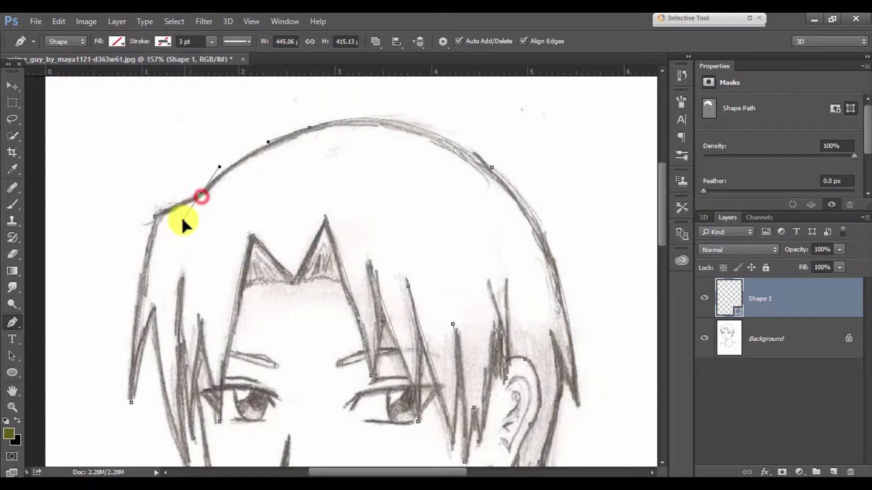
{"action": "left_click_drag", "start_coordinate": [181, 215], "coordinate": [177, 210]}
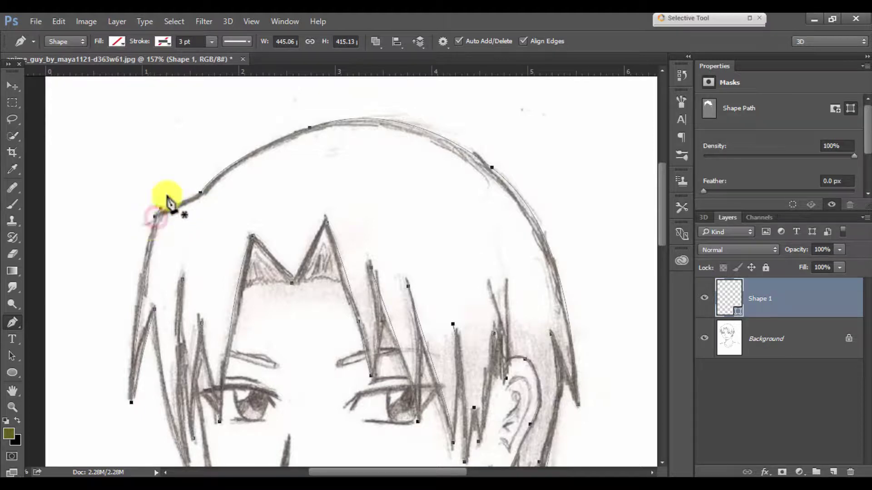
{"action": "left_click", "coordinate": [116, 41]}
{"action": "left_click", "coordinate": [80, 68]}
{"action": "left_click", "coordinate": [126, 42]}
- Recolour the Shape 1 fill to dark grey #2e2e2e
{"action": "scroll", "coordinate": [638, 280], "scroll_direction": "down", "scroll_amount": 3}
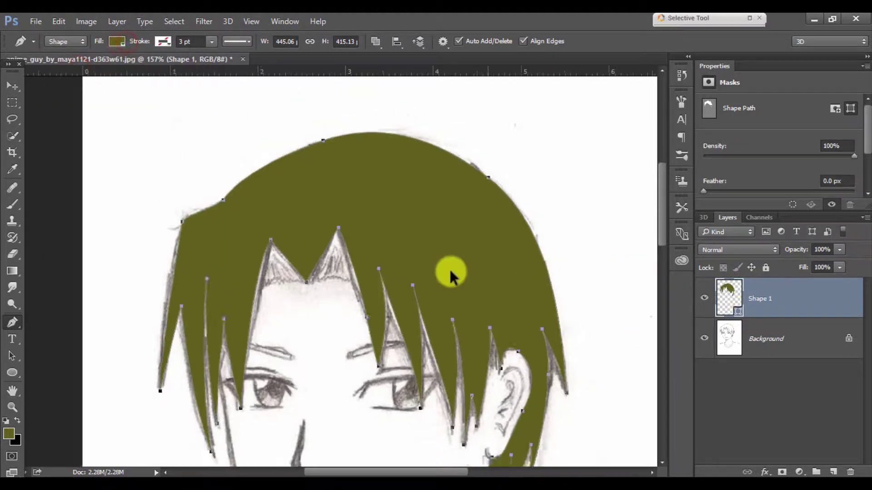
{"action": "scroll", "coordinate": [448, 268], "scroll_direction": "down", "scroll_amount": 2}
{"action": "double_click", "coordinate": [733, 306]}
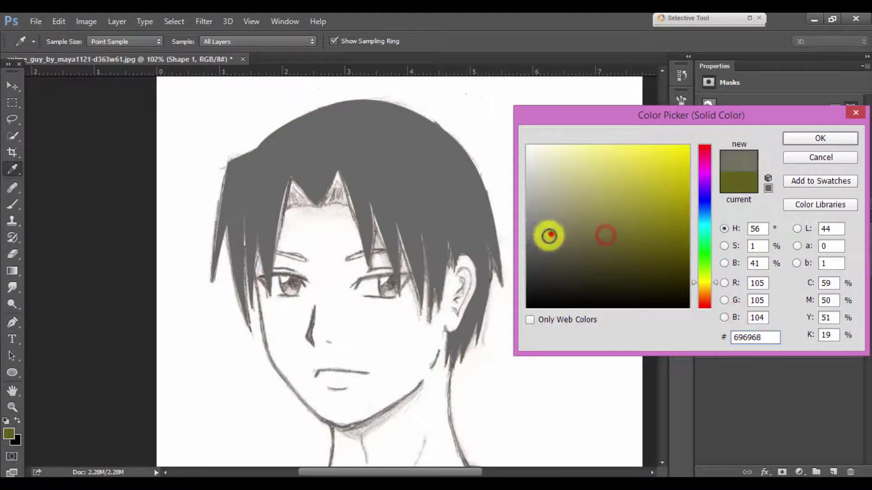
{"action": "left_click_drag", "start_coordinate": [551, 238], "coordinate": [538, 278]}
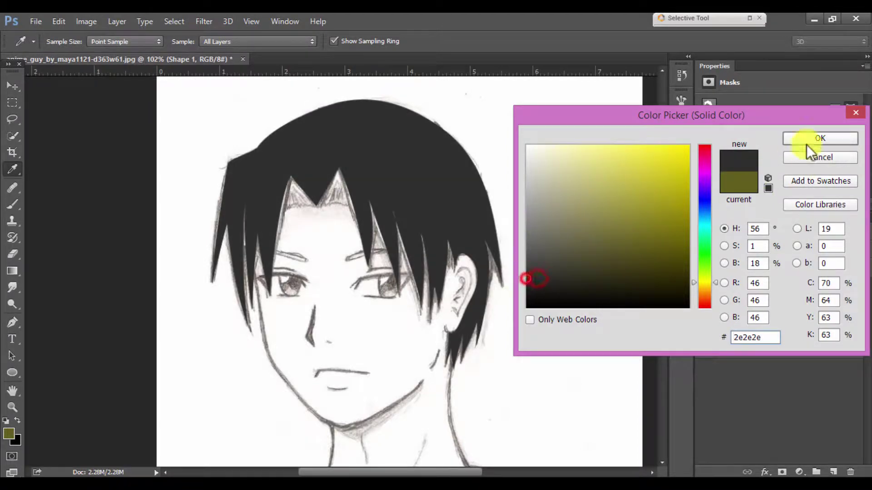
{"action": "left_click", "coordinate": [820, 138]}
{"action": "left_click", "coordinate": [763, 340]}
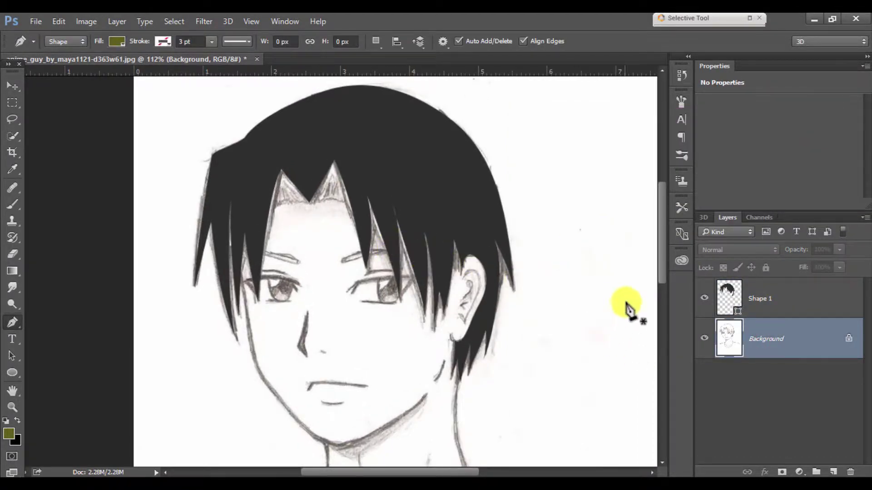
{"action": "left_click", "coordinate": [792, 312]}
- Draw the jawline curve from the chin up toward the right ear
{"action": "scroll", "coordinate": [352, 327], "scroll_direction": "up", "scroll_amount": 2}
{"action": "left_click", "coordinate": [788, 306]}
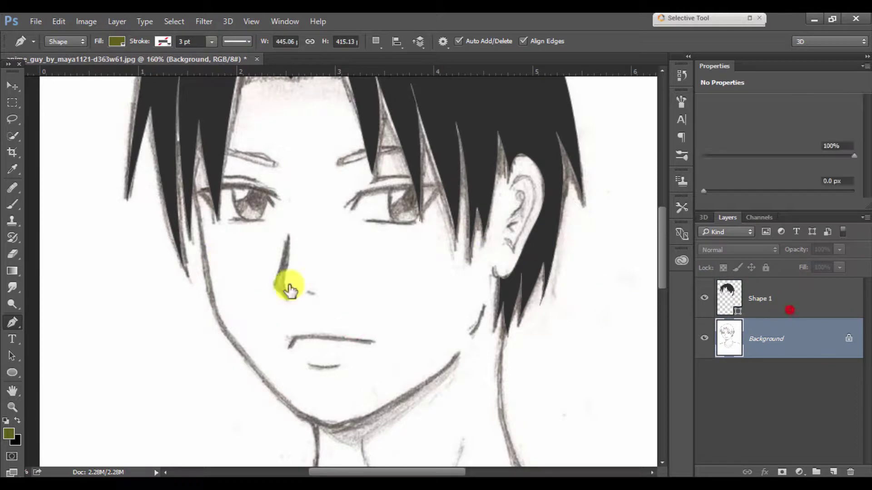
{"action": "scroll", "coordinate": [286, 286], "scroll_direction": "up", "scroll_amount": 2}
{"action": "mouse_move", "coordinate": [230, 182]}
{"action": "left_mouse_down"}
{"action": "mouse_move", "coordinate": [198, 235]}
{"action": "mouse_move", "coordinate": [205, 206]}
{"action": "mouse_move", "coordinate": [198, 118]}
{"action": "left_mouse_up"}
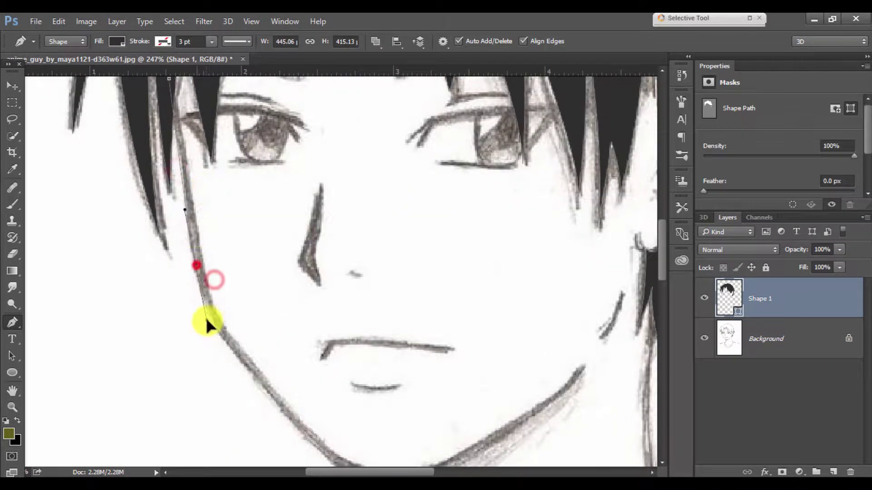
{"action": "left_click_drag", "start_coordinate": [337, 420], "coordinate": [383, 431]}
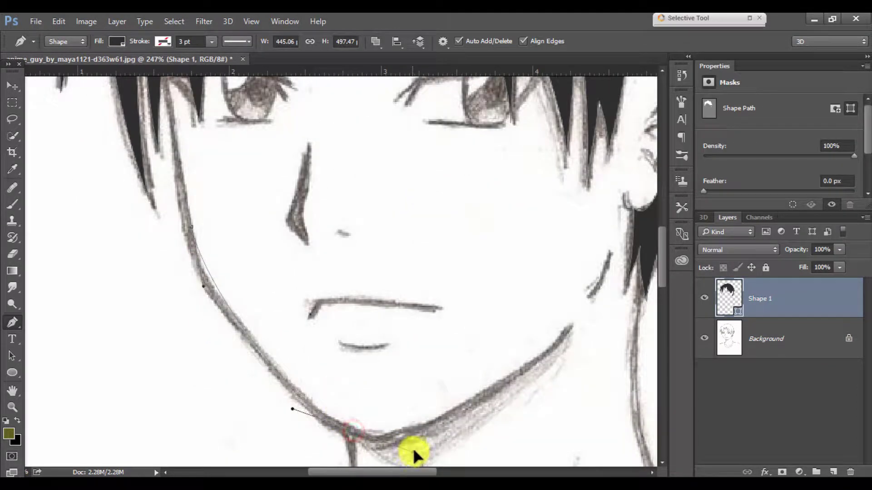
{"action": "mouse_move", "coordinate": [570, 325]}
{"action": "left_mouse_down"}
{"action": "mouse_move", "coordinate": [645, 236]}
{"action": "mouse_move", "coordinate": [639, 250]}
{"action": "left_mouse_up"}
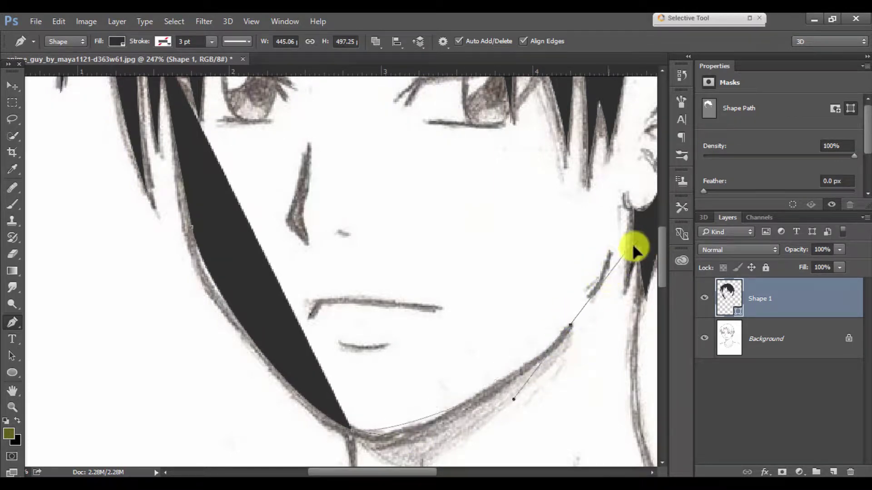
{"action": "left_click", "coordinate": [625, 206]}
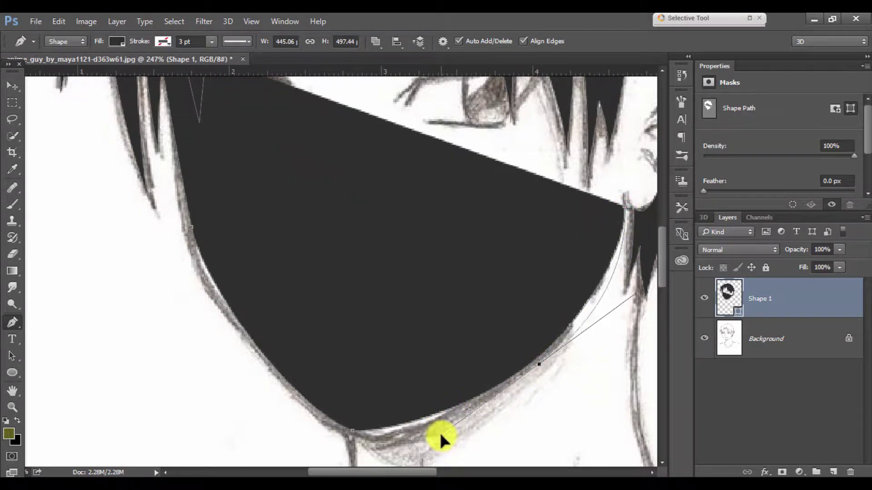
- Refine the chin curve into a thin line and extend it up the left cheek
{"action": "left_click", "coordinate": [342, 436]}
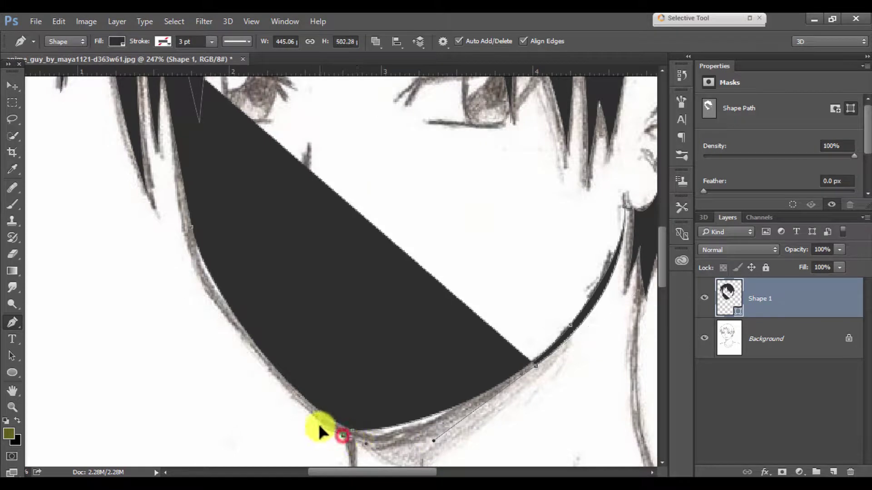
{"action": "left_click_drag", "start_coordinate": [345, 437], "coordinate": [331, 432]}
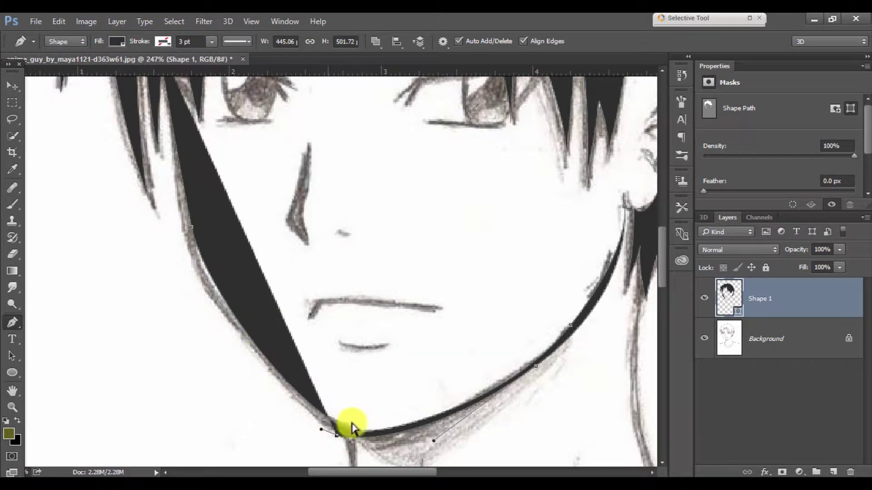
{"action": "left_click", "coordinate": [537, 366]}
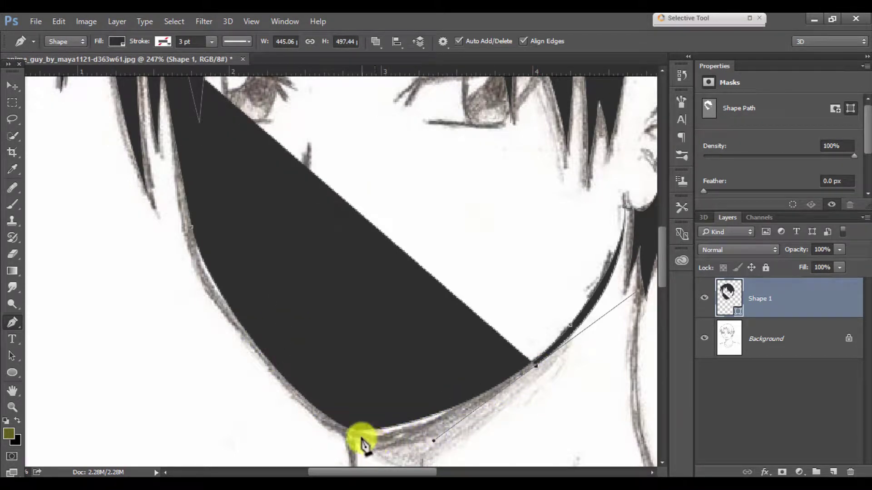
{"action": "left_click_drag", "start_coordinate": [331, 426], "coordinate": [312, 415]}
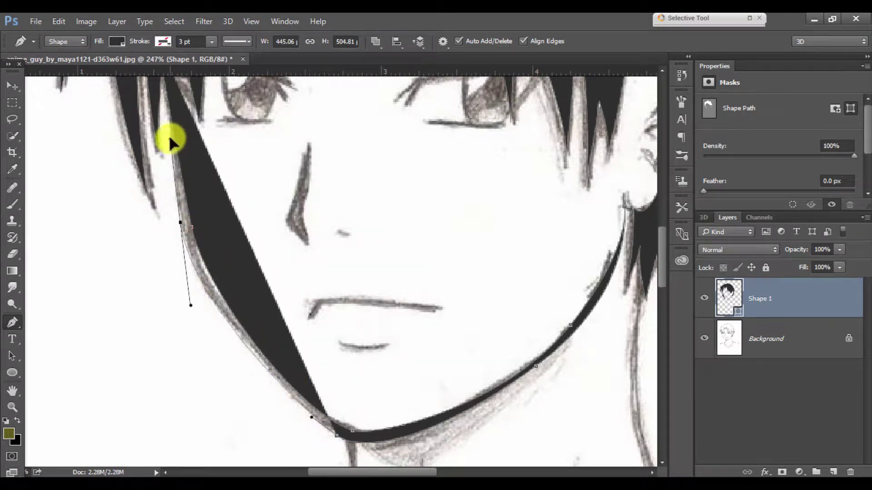
{"action": "scroll", "coordinate": [190, 159], "scroll_direction": "up", "scroll_amount": 5}
{"action": "left_click", "coordinate": [190, 128]}
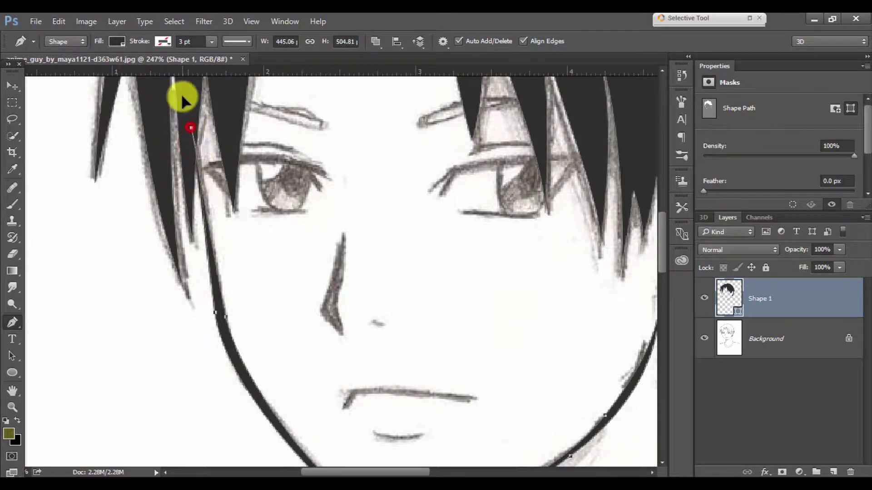
{"action": "left_click", "coordinate": [188, 132]}
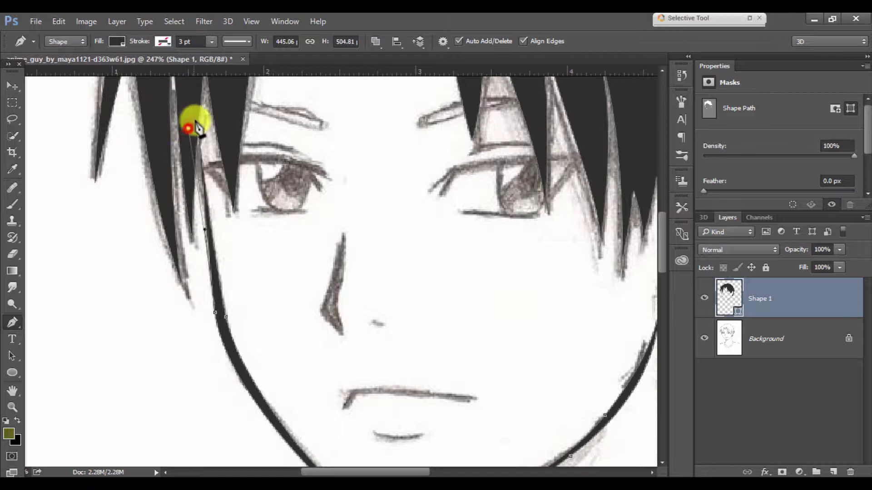
- Finish the jaw path and view the whole face with the sketch hidden
{"action": "left_click", "coordinate": [804, 362]}
{"action": "key", "text": "ctrl+1"}
{"action": "left_click_drag", "start_coordinate": [505, 394], "coordinate": [448, 309]}
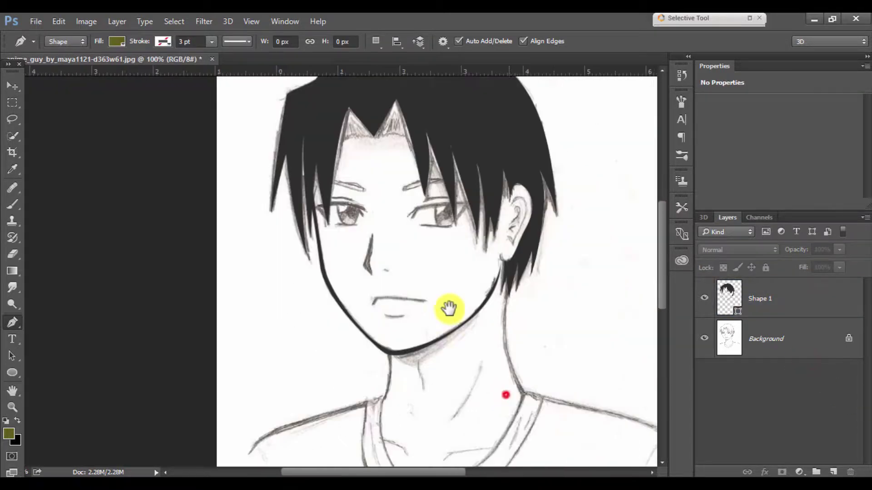
{"action": "left_click", "coordinate": [704, 338]}
{"action": "scroll", "coordinate": [458, 230], "scroll_direction": "up", "scroll_amount": 2}
{"action": "scroll", "coordinate": [434, 257], "scroll_direction": "up", "scroll_amount": 1}
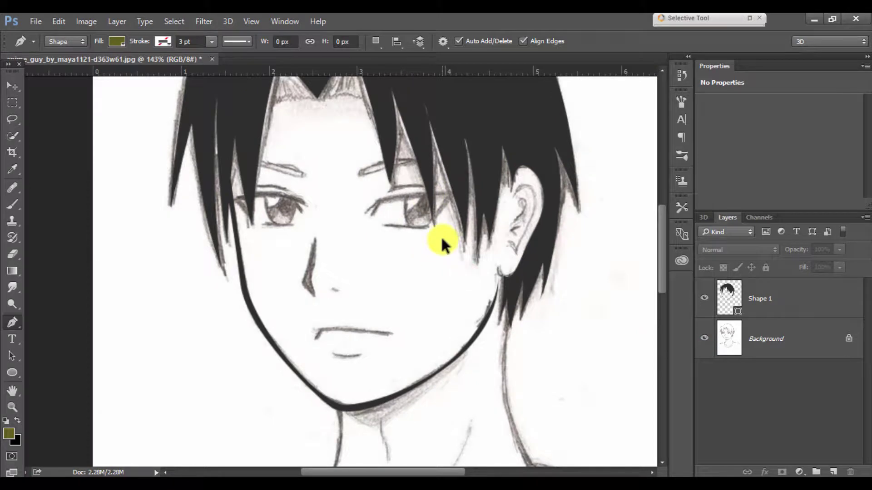
- Trace and close the black nose stroke on Shape 1
{"action": "left_click", "coordinate": [790, 297]}
{"action": "scroll", "coordinate": [477, 318], "scroll_direction": "up", "scroll_amount": 2}
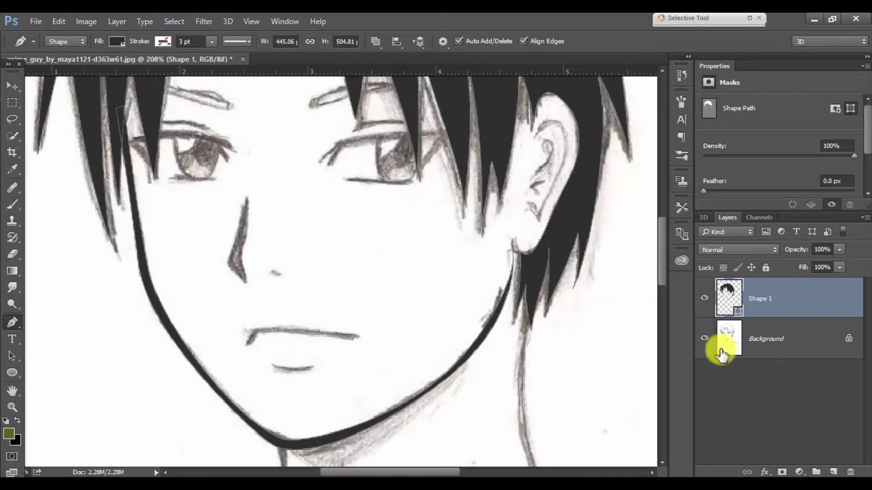
{"action": "scroll", "coordinate": [235, 220], "scroll_direction": "down", "scroll_amount": 1}
{"action": "scroll", "coordinate": [253, 195], "scroll_direction": "down", "scroll_amount": 1}
{"action": "scroll", "coordinate": [278, 230], "scroll_direction": "down", "scroll_amount": 1}
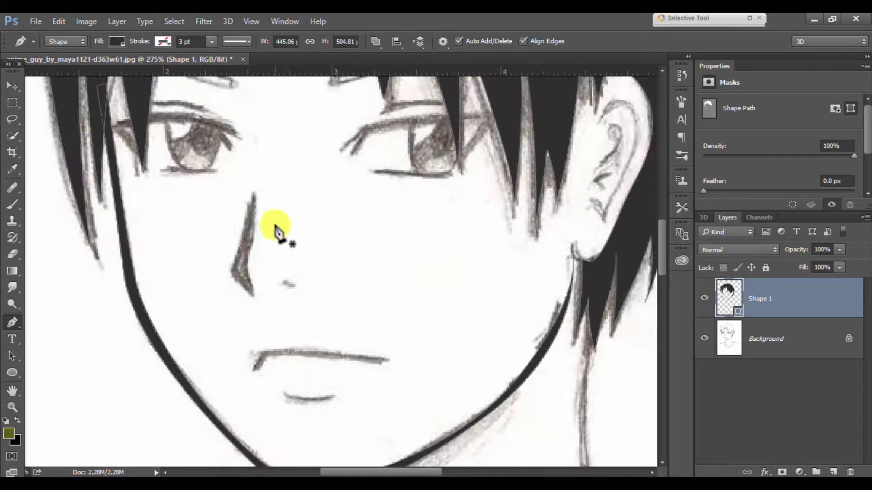
{"action": "scroll", "coordinate": [275, 229], "scroll_direction": "down", "scroll_amount": 1}
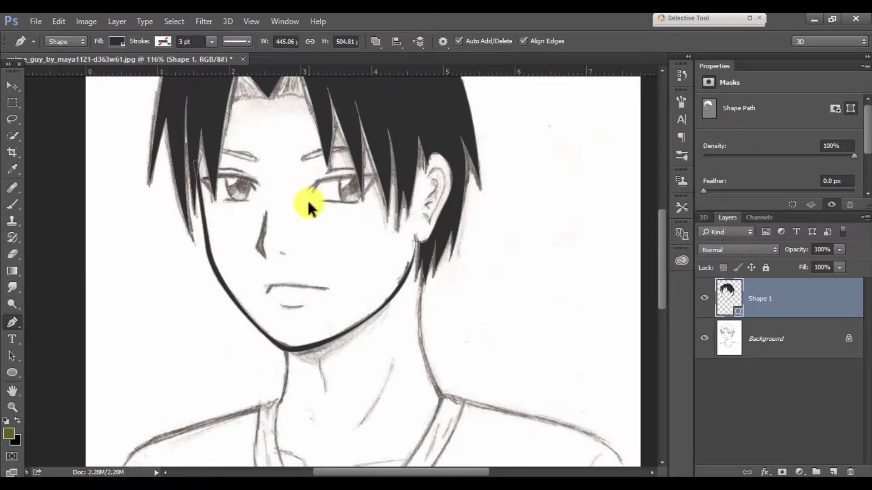
{"action": "scroll", "coordinate": [307, 199], "scroll_direction": "up", "scroll_amount": 5}
{"action": "left_click", "coordinate": [262, 204]}
{"action": "left_click", "coordinate": [240, 284]}
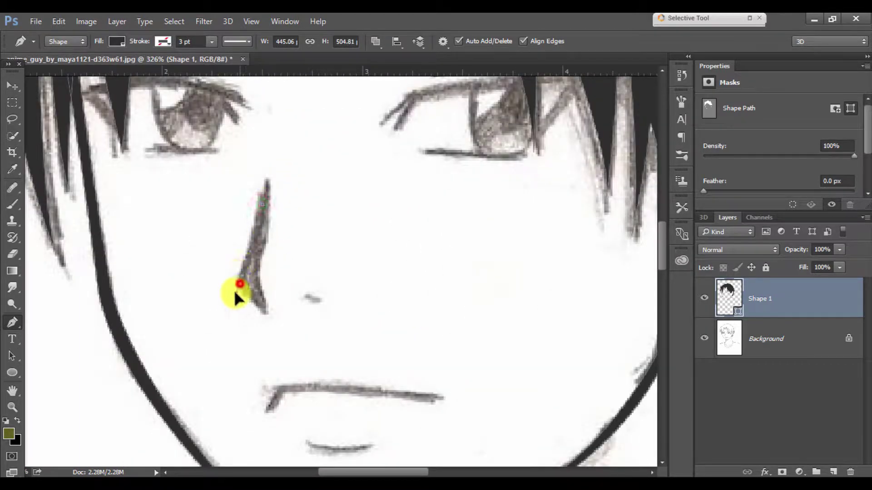
{"action": "left_click", "coordinate": [269, 317]}
{"action": "left_click", "coordinate": [260, 264]}
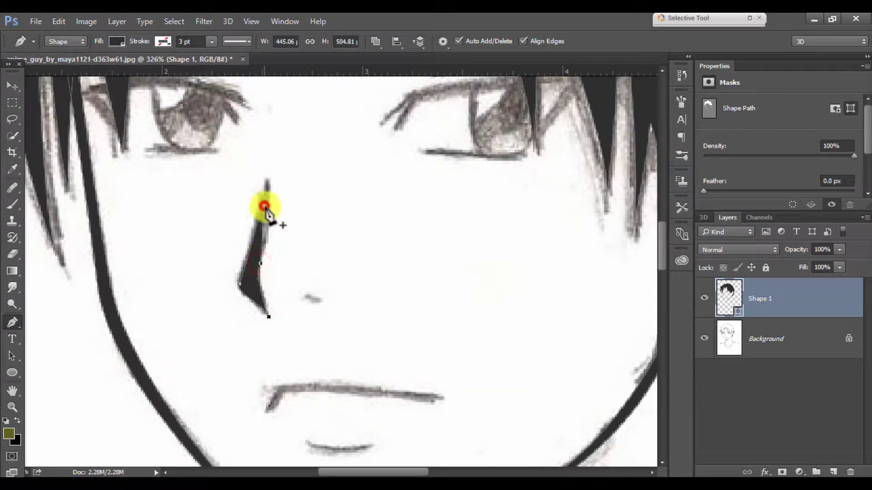
{"action": "left_click", "coordinate": [264, 206]}
- Add the short nostril mark below the nose
{"action": "left_click", "coordinate": [264, 203]}
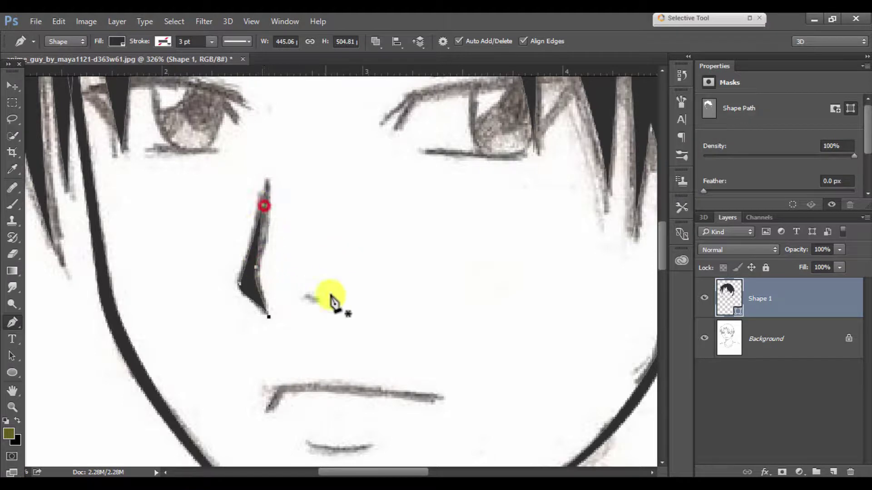
{"action": "left_click", "coordinate": [303, 295]}
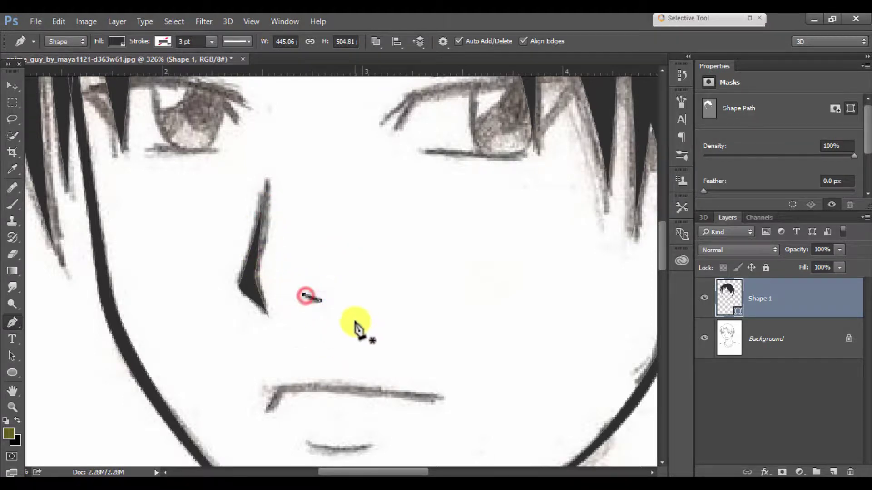
{"action": "left_click_drag", "start_coordinate": [408, 255], "coordinate": [331, 318]}
{"action": "left_click_drag", "start_coordinate": [298, 281], "coordinate": [253, 346]}
{"action": "scroll", "coordinate": [240, 313], "scroll_direction": "down", "scroll_amount": 5}
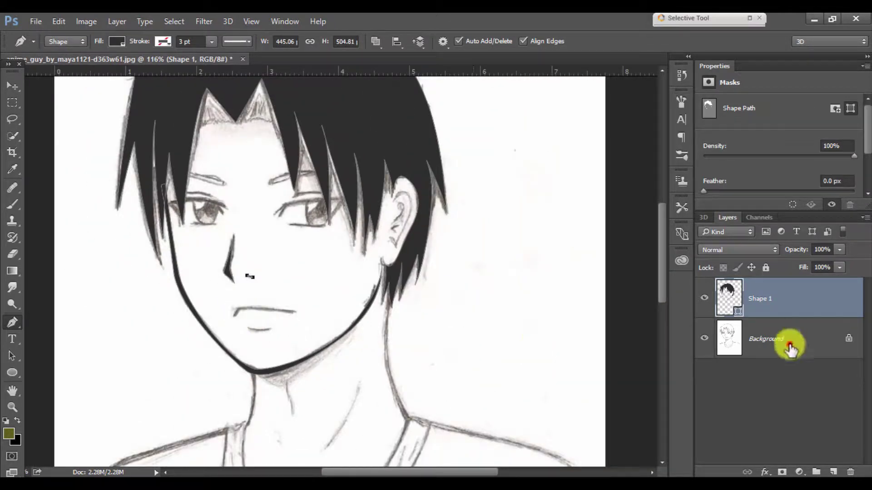
- Draw the curved inner-ear fold inside the boy's right ear
{"action": "left_click", "coordinate": [787, 344]}
{"action": "left_click", "coordinate": [806, 298]}
{"action": "scroll", "coordinate": [424, 176], "scroll_direction": "up", "scroll_amount": 5}
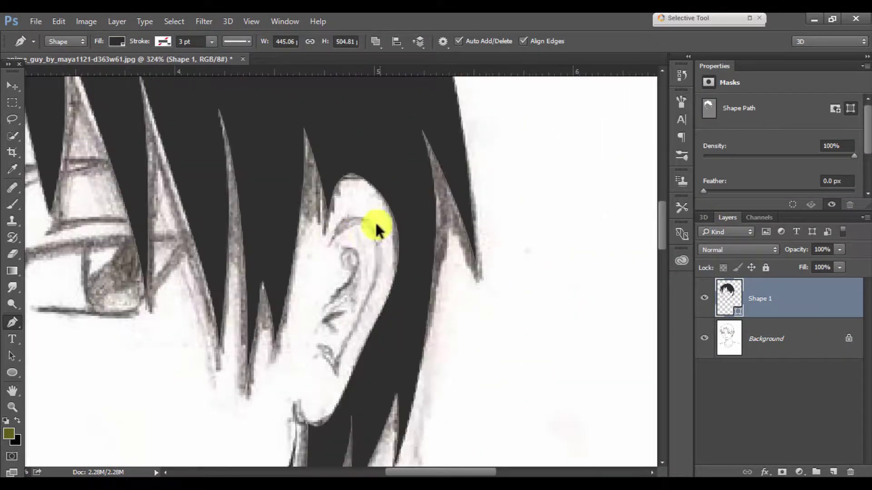
{"action": "left_click", "coordinate": [334, 373]}
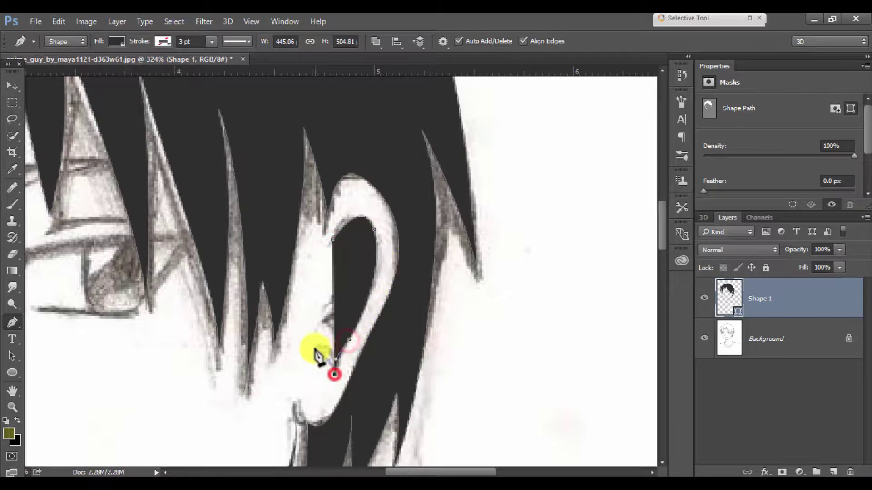
{"action": "left_click", "coordinate": [309, 345]}
{"action": "left_click", "coordinate": [349, 339]}
{"action": "left_click", "coordinate": [365, 296]}
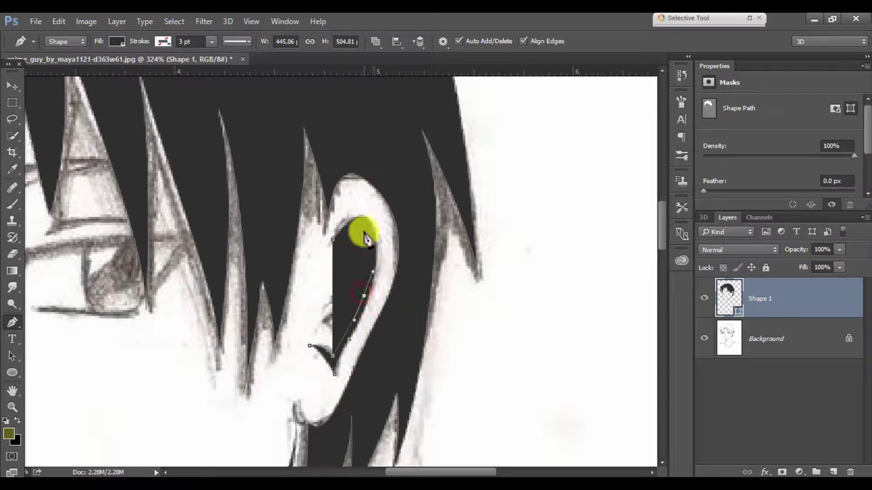
{"action": "mouse_move", "coordinate": [332, 239]}
{"action": "left_mouse_down"}
{"action": "mouse_move", "coordinate": [287, 291]}
{"action": "mouse_move", "coordinate": [349, 265]}
{"action": "left_mouse_up"}
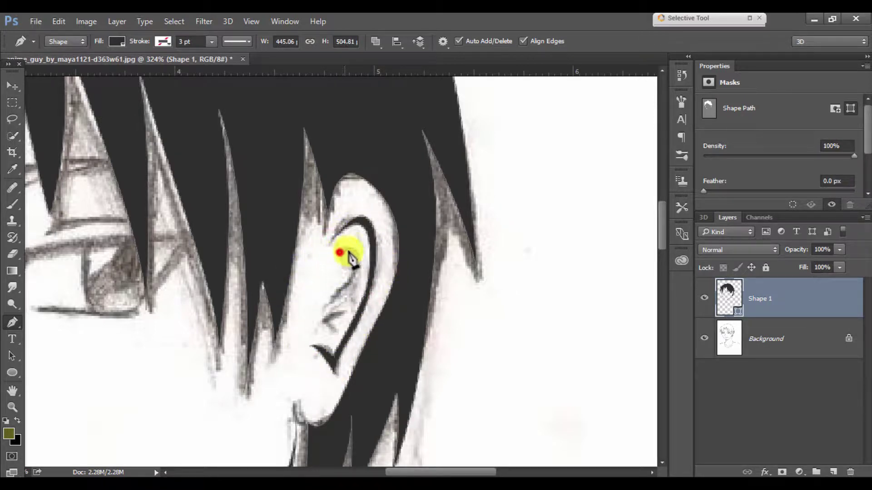
{"action": "left_click_drag", "start_coordinate": [332, 297], "coordinate": [308, 319]}
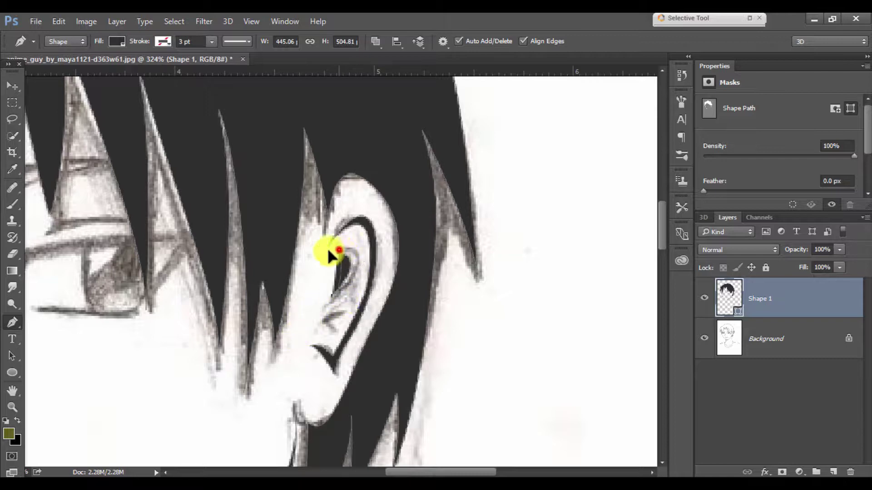
{"action": "left_click", "coordinate": [302, 263], "text": "ctrl"}
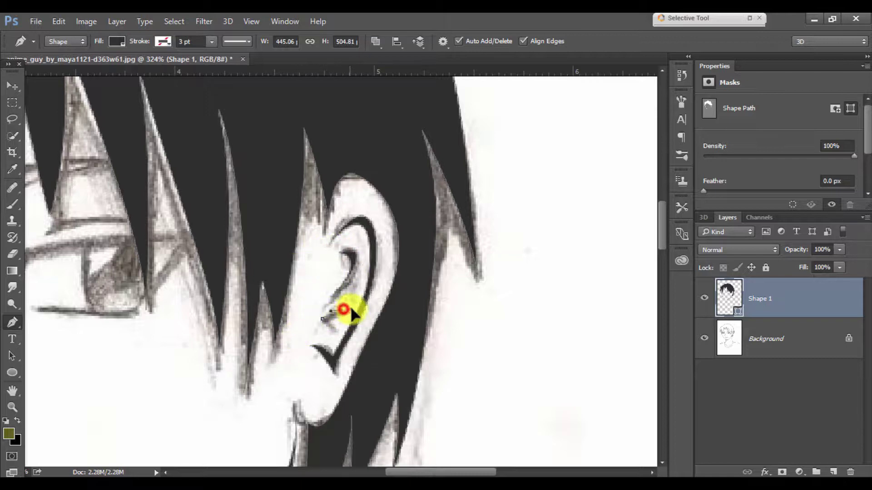
- Check the inner-ear lines with the sketch hidden, then reselect Shape 1
{"action": "left_click", "coordinate": [773, 346]}
{"action": "scroll", "coordinate": [442, 303], "scroll_direction": "down", "scroll_amount": 2}
{"action": "left_click", "coordinate": [704, 341]}
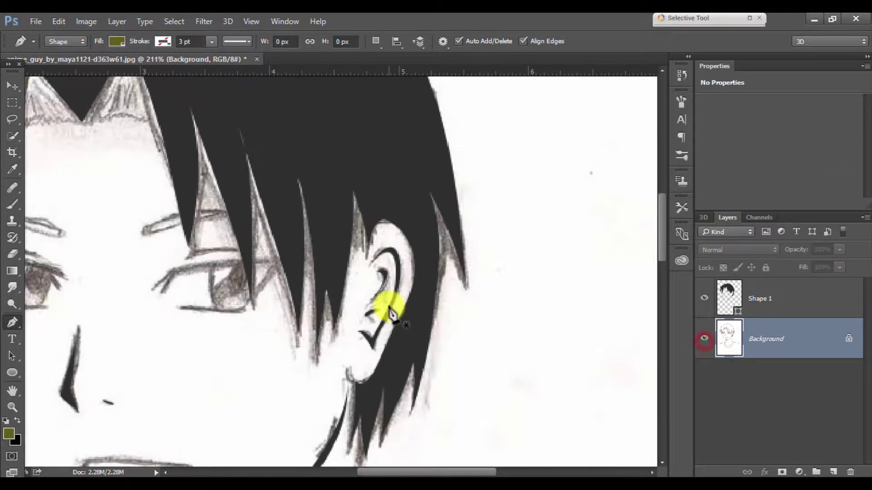
{"action": "left_click_drag", "start_coordinate": [341, 288], "coordinate": [407, 168]}
{"action": "scroll", "coordinate": [414, 277], "scroll_direction": "up", "scroll_amount": 3}
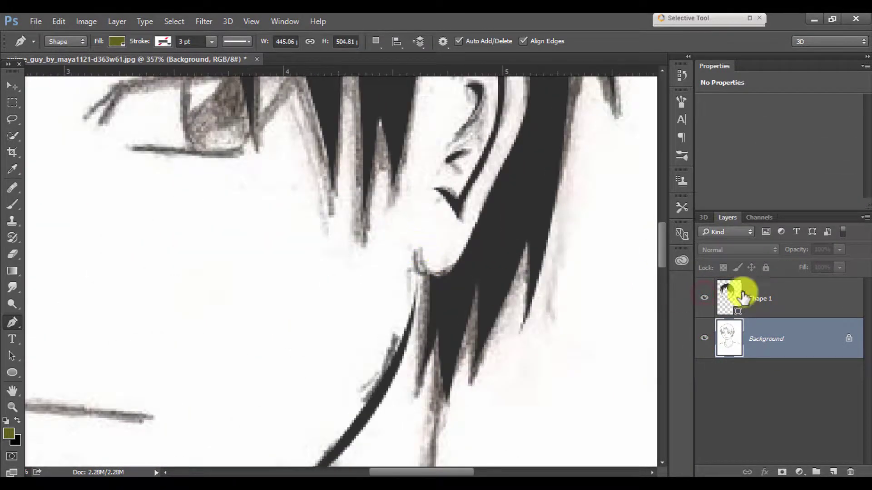
{"action": "key", "text": "alt+bracketright"}
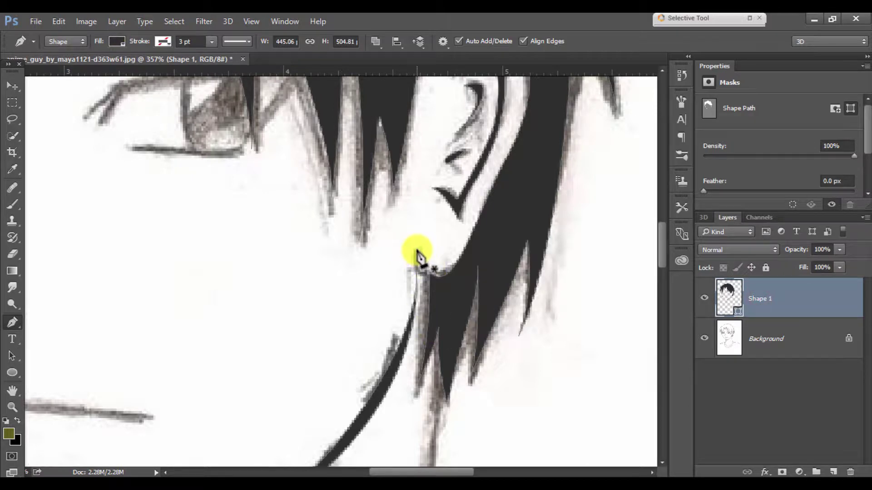
- Outline the earlobe below the ear and check it without the sketch
{"action": "left_click", "coordinate": [418, 250]}
{"action": "mouse_move", "coordinate": [473, 247]}
{"action": "left_mouse_down"}
{"action": "mouse_move", "coordinate": [441, 298]}
{"action": "mouse_move", "coordinate": [415, 262]}
{"action": "left_mouse_up"}
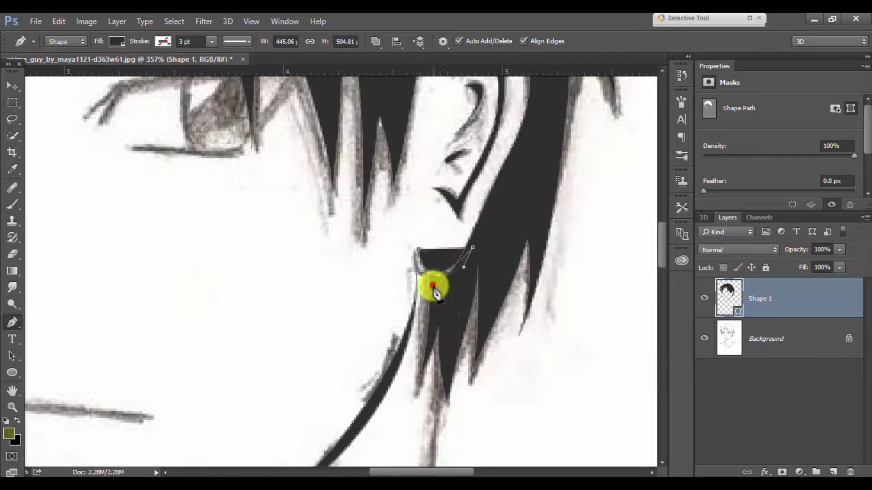
{"action": "left_click", "coordinate": [434, 286]}
{"action": "scroll", "coordinate": [454, 293], "scroll_direction": "down", "scroll_amount": 3}
{"action": "left_click", "coordinate": [793, 343]}
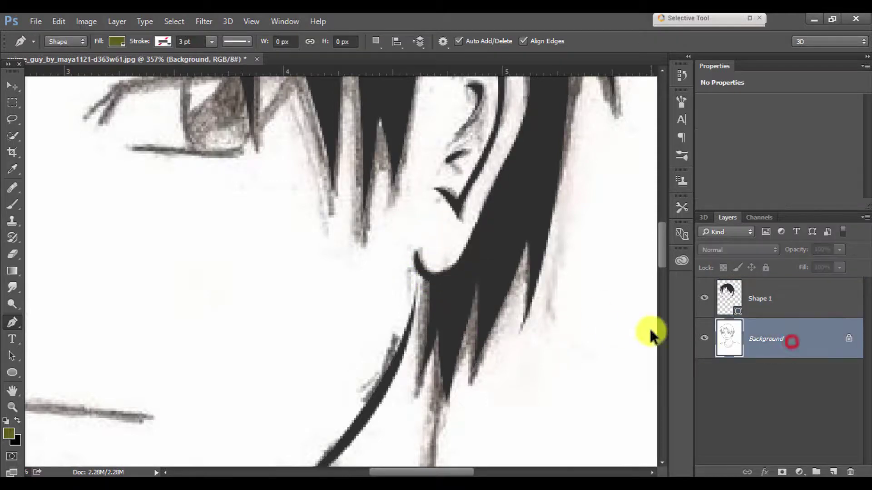
{"action": "left_click", "coordinate": [698, 341]}
{"action": "scroll", "coordinate": [420, 315], "scroll_direction": "down", "scroll_amount": 3}
- Trace the right side of the neck down to its base, redoing a misplaced anchor
{"action": "left_click", "coordinate": [772, 299]}
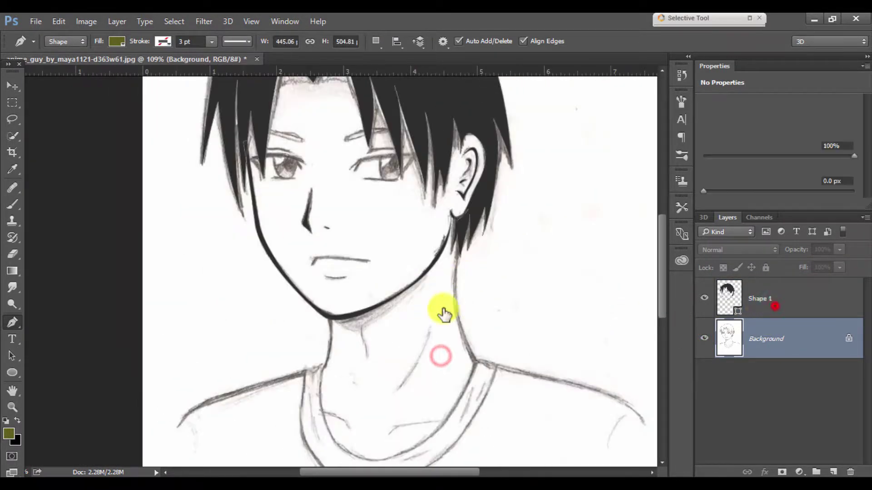
{"action": "scroll", "coordinate": [443, 312], "scroll_direction": "up", "scroll_amount": 4}
{"action": "left_click", "coordinate": [481, 275]}
{"action": "scroll", "coordinate": [432, 191], "scroll_direction": "down", "scroll_amount": 3}
{"action": "scroll", "coordinate": [432, 191], "scroll_direction": "right", "scroll_amount": 2}
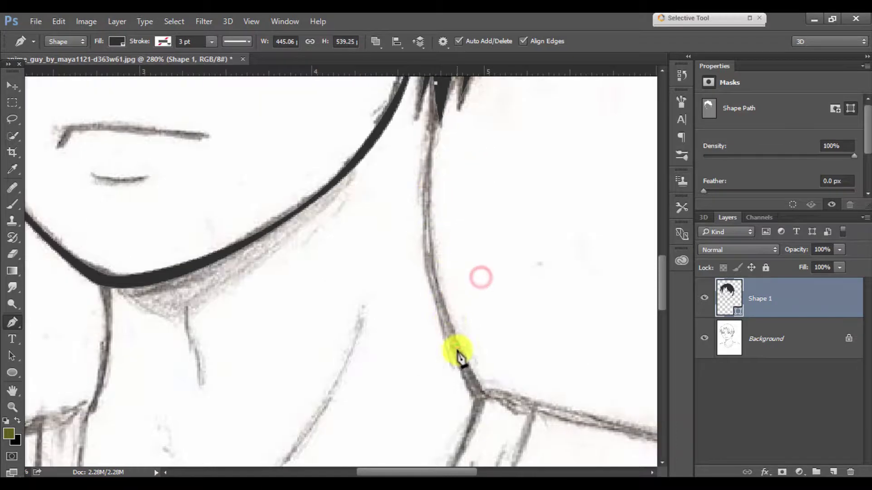
{"action": "left_click_drag", "start_coordinate": [505, 417], "coordinate": [514, 423]}
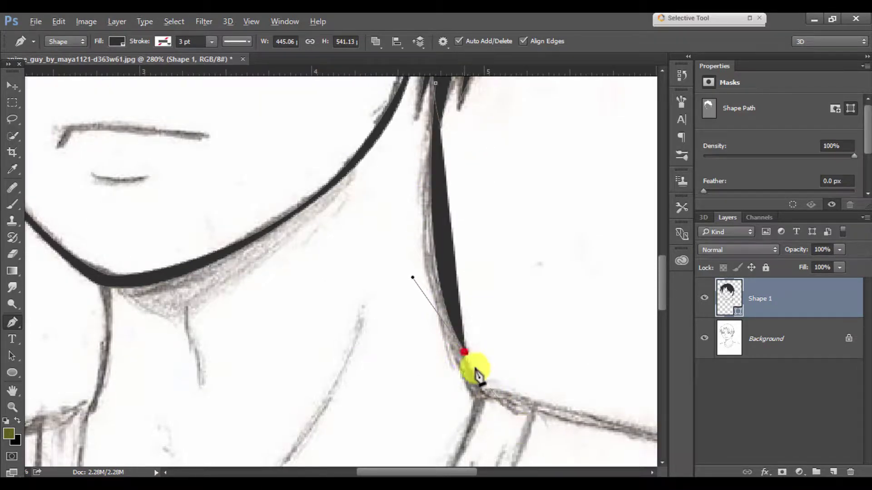
{"action": "left_click", "coordinate": [482, 397]}
{"action": "key", "text": "ctrl+alt+z"}
{"action": "key", "text": "ctrl+alt+z"}
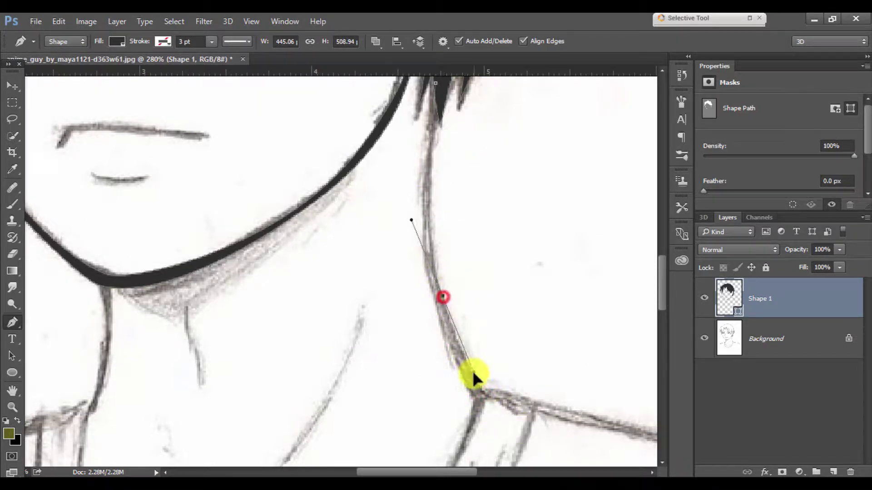
{"action": "left_click_drag", "start_coordinate": [472, 377], "coordinate": [474, 379]}
{"action": "mouse_move", "coordinate": [485, 390]}
{"action": "left_mouse_down"}
{"action": "mouse_move", "coordinate": [539, 395]}
{"action": "mouse_move", "coordinate": [432, 297]}
{"action": "left_mouse_up"}
- Extend the outline along the right shoulder and down the outer arm
{"action": "left_click_drag", "start_coordinate": [565, 337], "coordinate": [389, 269]}
{"action": "left_click_drag", "start_coordinate": [487, 313], "coordinate": [572, 363]}
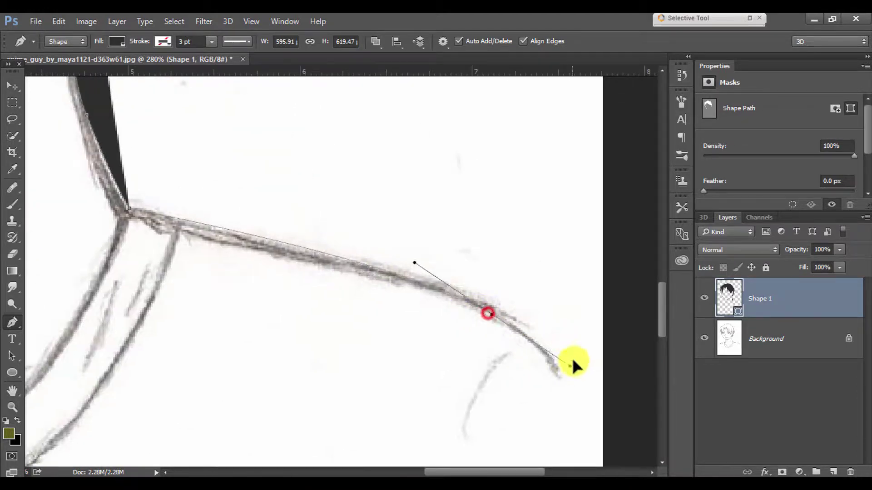
{"action": "left_click", "coordinate": [562, 395]}
{"action": "scroll", "coordinate": [551, 402], "scroll_direction": "down", "scroll_amount": 5}
{"action": "left_click_drag", "start_coordinate": [550, 401], "coordinate": [513, 262]}
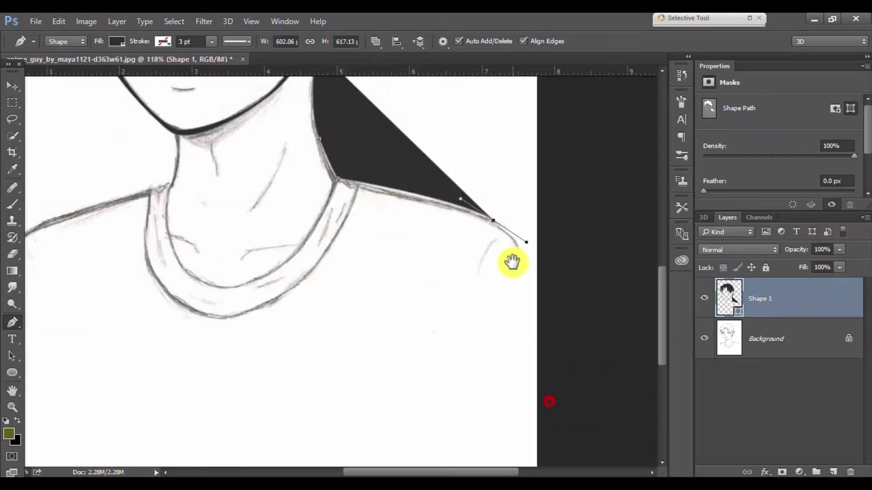
{"action": "left_click_drag", "start_coordinate": [525, 386], "coordinate": [525, 431]}
{"action": "mouse_move", "coordinate": [428, 209]}
{"action": "left_mouse_down"}
{"action": "mouse_move", "coordinate": [387, 205]}
{"action": "mouse_move", "coordinate": [491, 225]}
{"action": "mouse_move", "coordinate": [351, 194]}
{"action": "left_mouse_up"}
- Undo a stray segment and trace the outline down the left neck to the shoulder
{"action": "scroll", "coordinate": [352, 196], "scroll_direction": "up", "scroll_amount": 2}
{"action": "scroll", "coordinate": [345, 197], "scroll_direction": "up", "scroll_amount": 5}
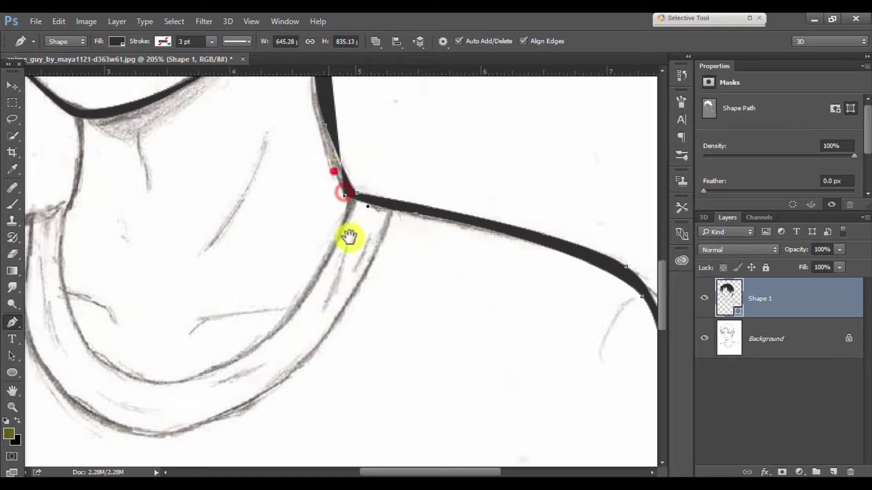
{"action": "mouse_move", "coordinate": [326, 149]}
{"action": "left_mouse_down"}
{"action": "mouse_move", "coordinate": [320, 181]}
{"action": "mouse_move", "coordinate": [356, 69]}
{"action": "left_mouse_up"}
{"action": "key", "text": "ctrl+z"}
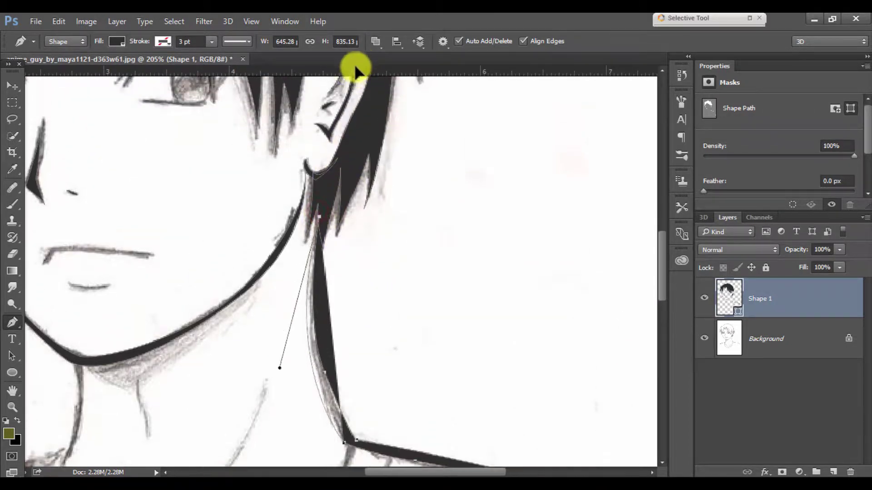
{"action": "mouse_move", "coordinate": [341, 312]}
{"action": "left_mouse_down"}
{"action": "mouse_move", "coordinate": [380, 270]}
{"action": "mouse_move", "coordinate": [516, 288]}
{"action": "left_mouse_up"}
{"action": "left_click", "coordinate": [316, 178], "text": "alt"}
{"action": "mouse_move", "coordinate": [306, 274]}
{"action": "left_mouse_down"}
{"action": "mouse_move", "coordinate": [282, 282]}
{"action": "mouse_move", "coordinate": [409, 224]}
{"action": "left_mouse_up"}
{"action": "left_click_drag", "start_coordinate": [208, 286], "coordinate": [164, 331]}
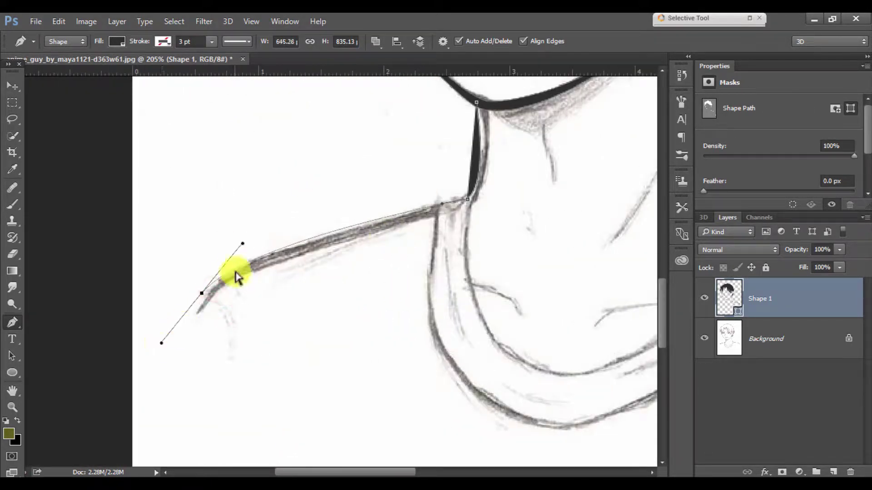
{"action": "left_click_drag", "start_coordinate": [196, 300], "coordinate": [177, 293]}
- Curve the outline down the left arm and back, closing the path at the neck anchor
{"action": "scroll", "coordinate": [215, 279], "scroll_direction": "down", "scroll_amount": 5}
{"action": "left_click_drag", "start_coordinate": [186, 355], "coordinate": [177, 322]}
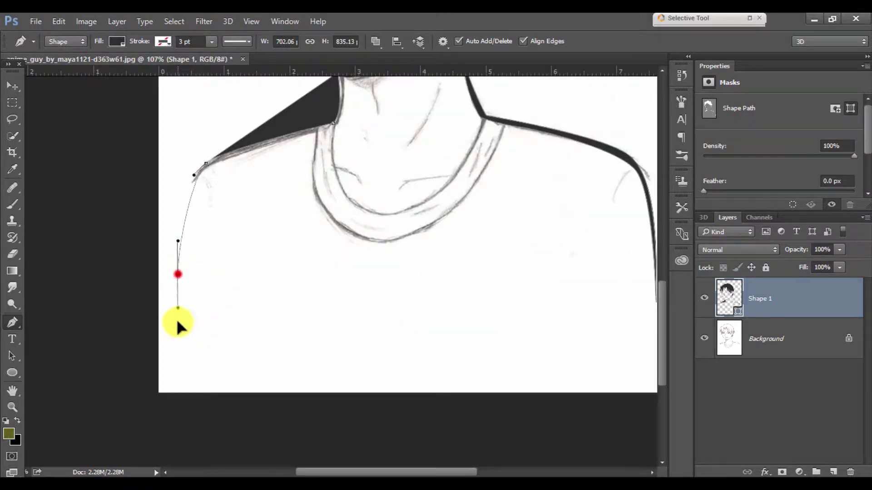
{"action": "left_click_drag", "start_coordinate": [181, 356], "coordinate": [178, 267]}
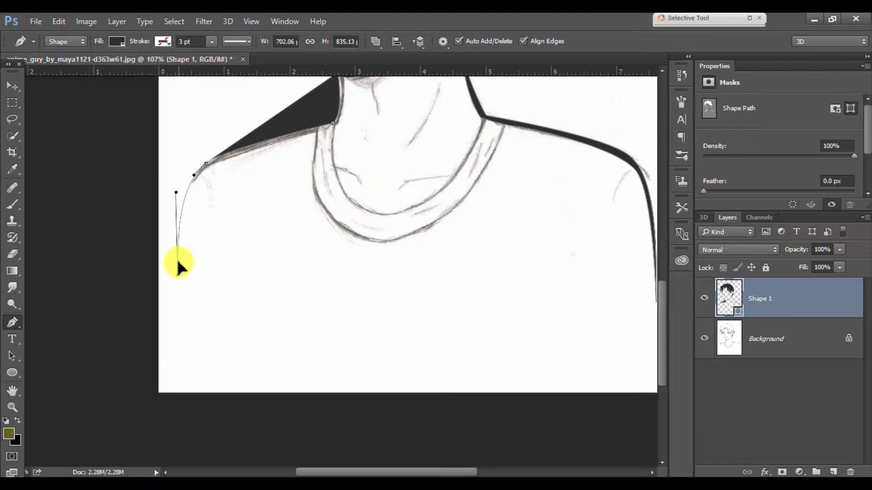
{"action": "left_click_drag", "start_coordinate": [226, 159], "coordinate": [262, 153]}
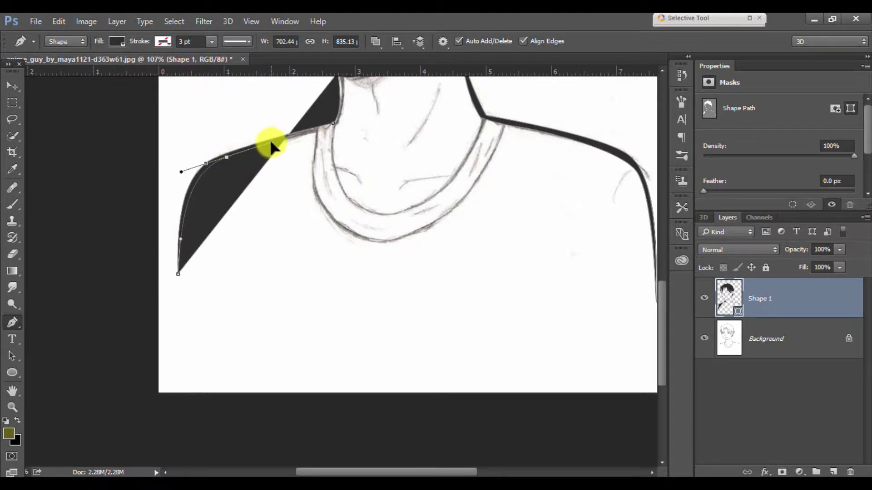
{"action": "left_click", "coordinate": [333, 123]}
- Shape the left neck base and finish the neck line up to the chin
{"action": "scroll", "coordinate": [305, 137], "scroll_direction": "up", "scroll_amount": 5}
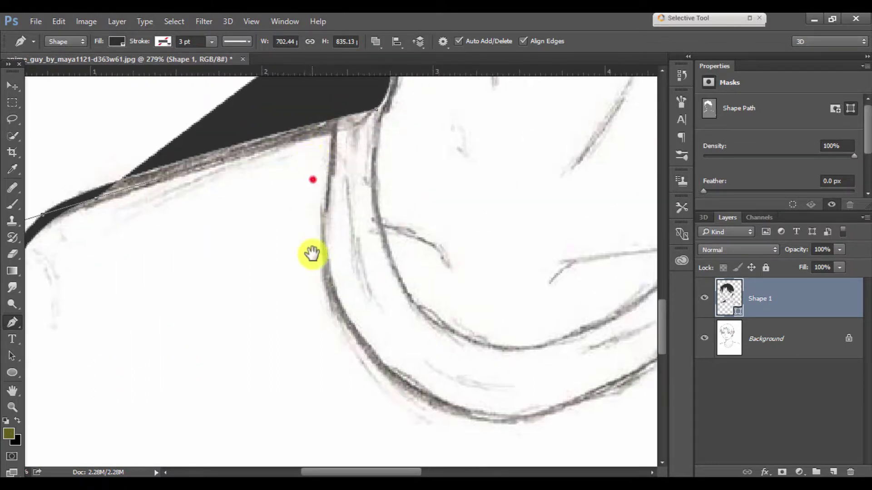
{"action": "scroll", "coordinate": [313, 253], "scroll_direction": "up", "scroll_amount": 3}
{"action": "left_click_drag", "start_coordinate": [416, 198], "coordinate": [436, 209]}
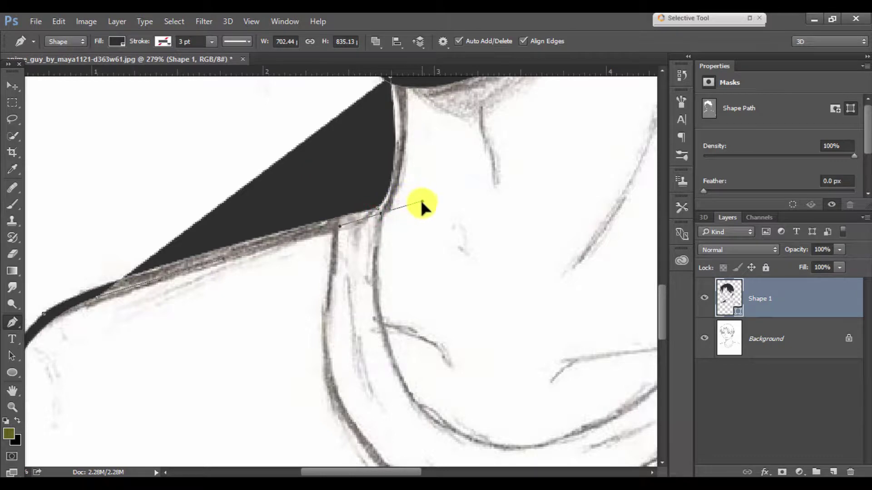
{"action": "left_click", "coordinate": [392, 80]}
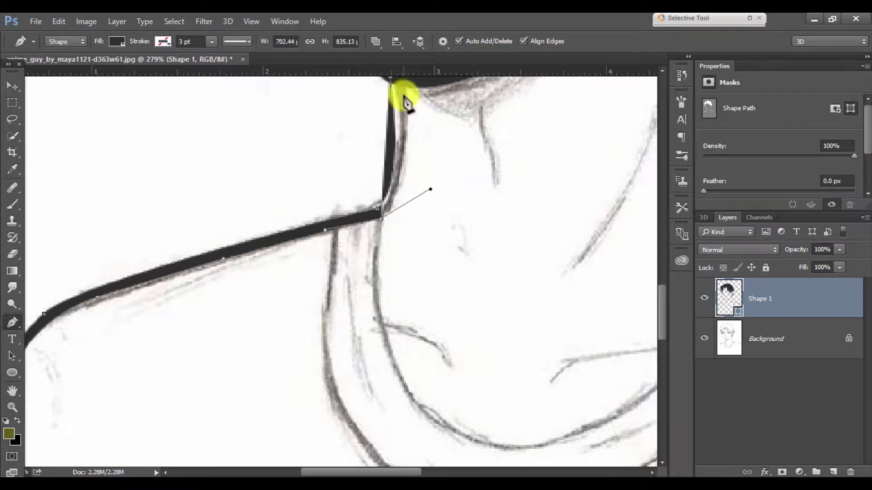
{"action": "left_click_drag", "start_coordinate": [425, 166], "coordinate": [424, 261]}
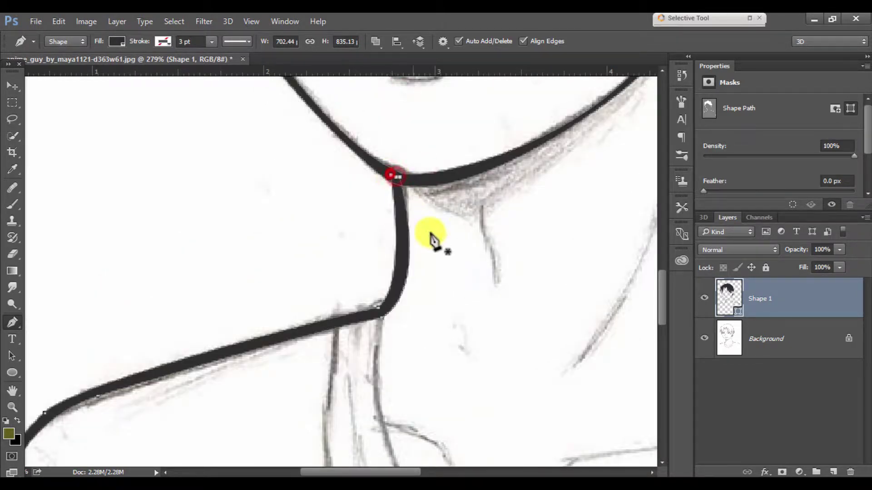
{"action": "scroll", "coordinate": [434, 241], "scroll_direction": "down", "scroll_amount": 5}
{"action": "scroll", "coordinate": [443, 266], "scroll_direction": "up", "scroll_amount": 3}
{"action": "scroll", "coordinate": [354, 200], "scroll_direction": "up", "scroll_amount": 2}
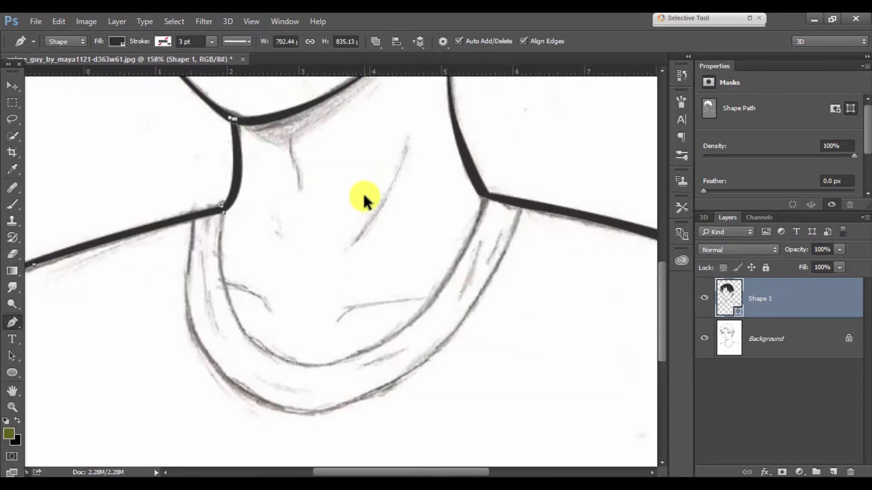
{"action": "scroll", "coordinate": [364, 192], "scroll_direction": "down", "scroll_amount": 2}
- Add a white Solid Color fill layer under the black outline shape
{"action": "scroll", "coordinate": [391, 195], "scroll_direction": "down", "scroll_amount": 1}
{"action": "scroll", "coordinate": [399, 258], "scroll_direction": "down", "scroll_amount": 1}
{"action": "left_click", "coordinate": [812, 339]}
{"action": "left_click", "coordinate": [705, 338]}
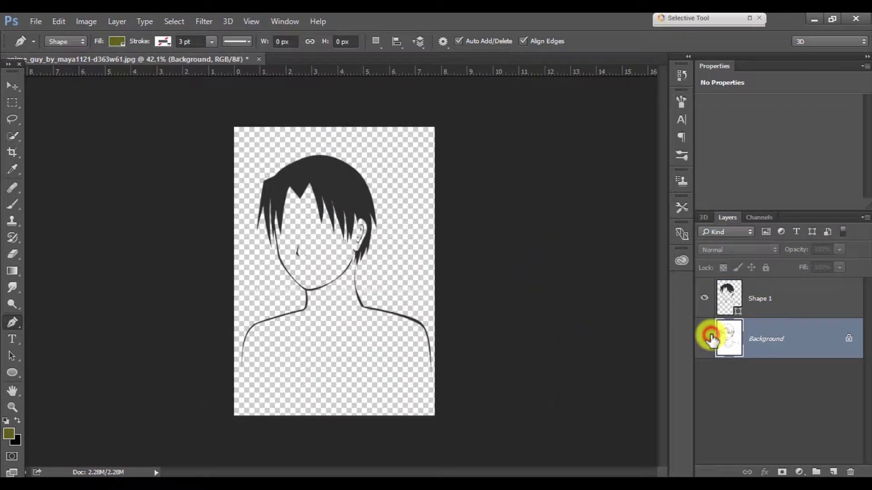
{"action": "left_click", "coordinate": [705, 339]}
{"action": "scroll", "coordinate": [321, 253], "scroll_direction": "up", "scroll_amount": 2}
{"action": "left_click", "coordinate": [799, 472]}
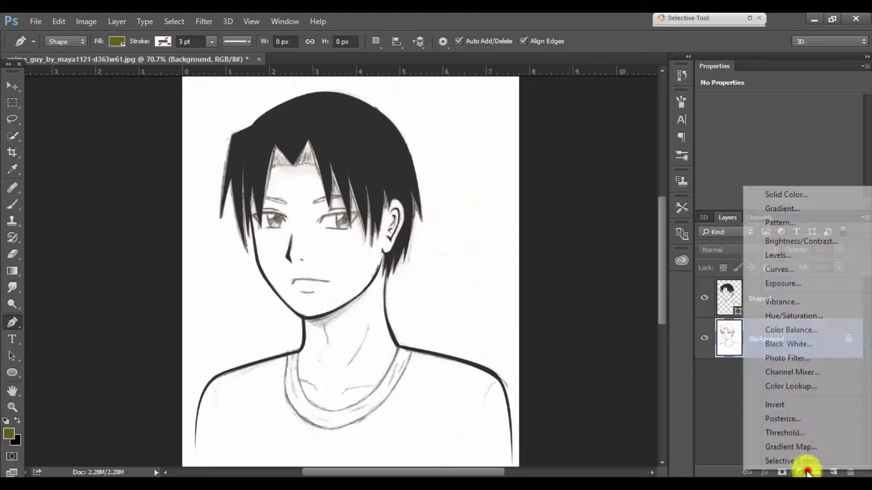
{"action": "left_click", "coordinate": [771, 190]}
{"action": "left_click", "coordinate": [839, 138]}
{"action": "left_click", "coordinate": [704, 378]}
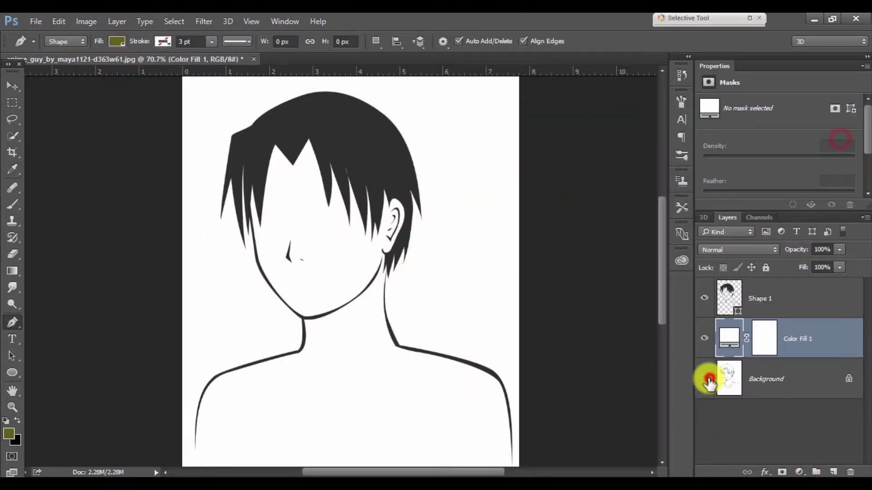
- Duplicate the sketch Background layer and move the copy to the top of the stack
{"action": "left_click", "coordinate": [785, 382]}
{"action": "key", "text": "ctrl+j"}
{"action": "left_click_drag", "start_coordinate": [840, 386], "coordinate": [789, 287]}
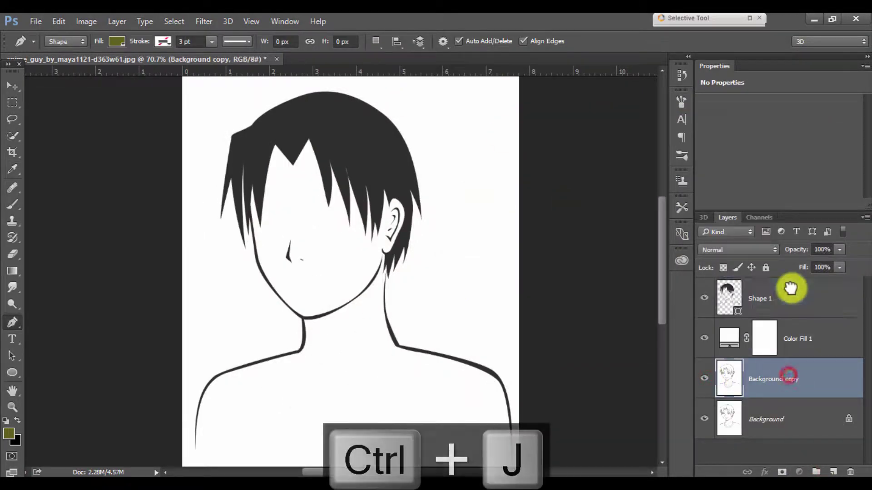
{"action": "left_click", "coordinate": [704, 303]}
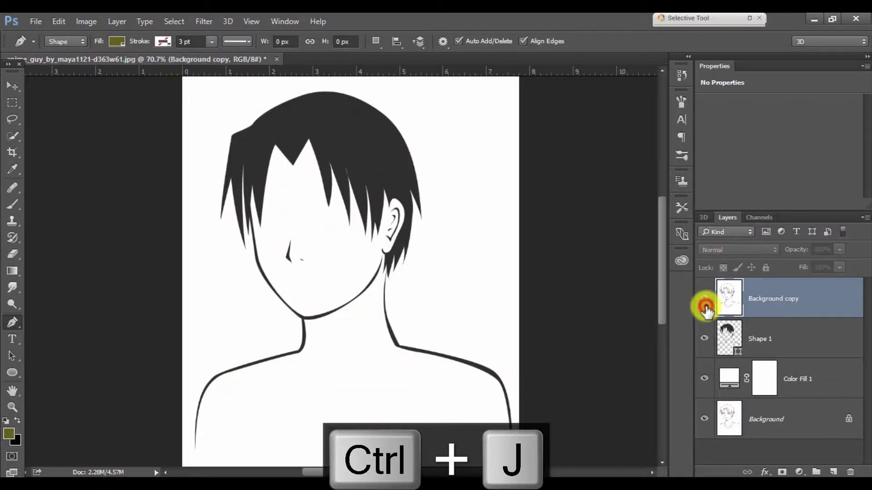
- Create Layer 1 clipped to the Shape 1 layer
{"action": "left_click", "coordinate": [779, 342]}
{"action": "left_click", "coordinate": [834, 472]}
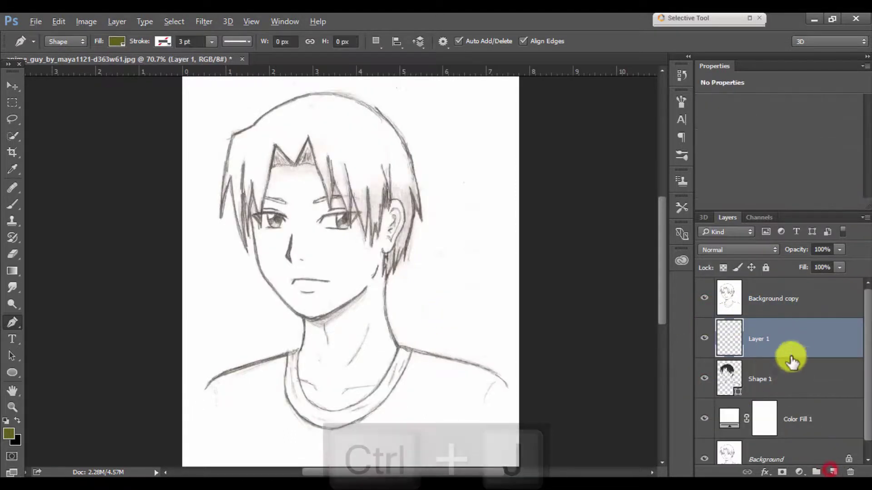
{"action": "left_click", "coordinate": [790, 358], "text": "alt"}
- Hide the sketch copy, select Layer 1, and bring the left hair strands into view
{"action": "left_click", "coordinate": [801, 305]}
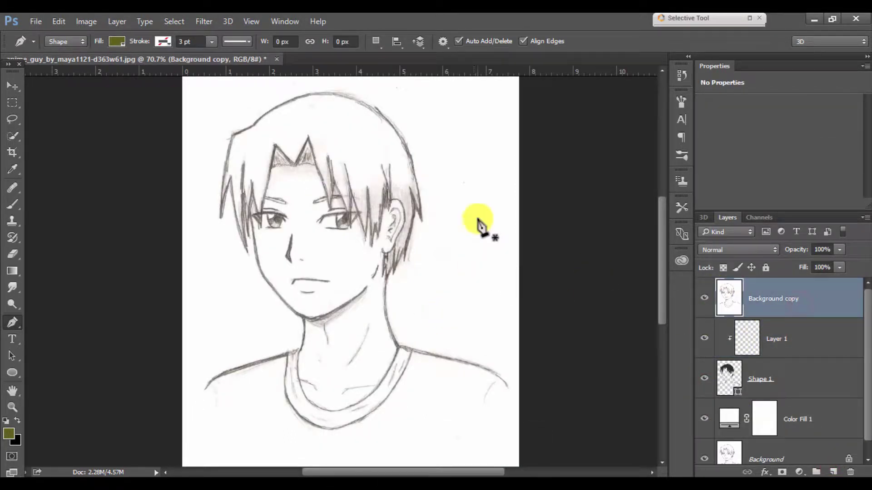
{"action": "scroll", "coordinate": [555, 195], "scroll_direction": "up", "scroll_amount": 3}
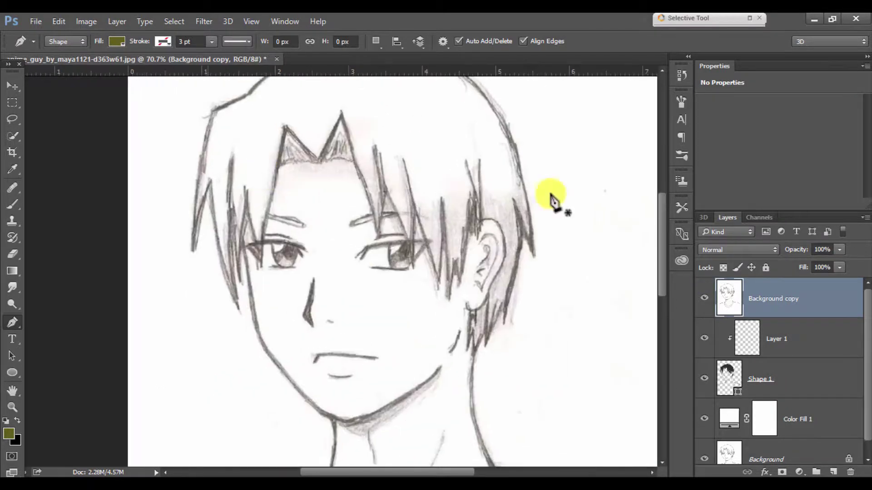
{"action": "left_click", "coordinate": [705, 298]}
{"action": "left_click", "coordinate": [820, 342]}
{"action": "scroll", "coordinate": [344, 222], "scroll_direction": "up", "scroll_amount": 2}
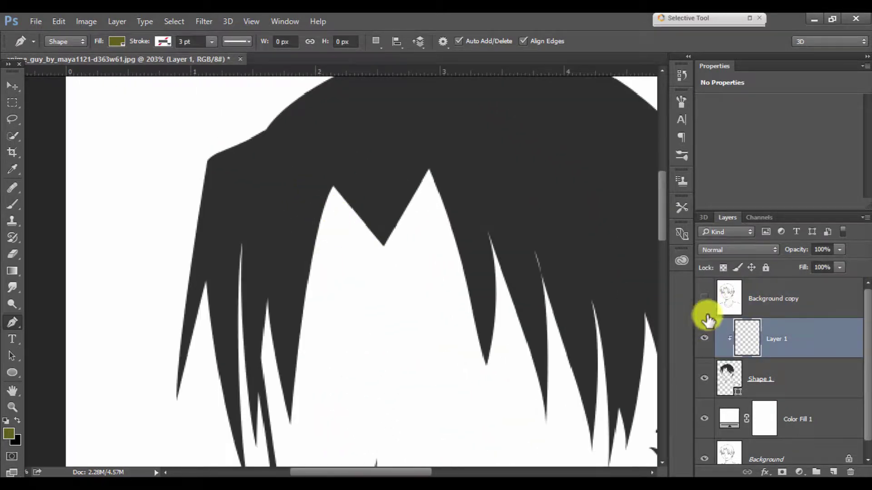
{"action": "left_click", "coordinate": [704, 298]}
{"action": "scroll", "coordinate": [245, 181], "scroll_direction": "up", "scroll_amount": 2}
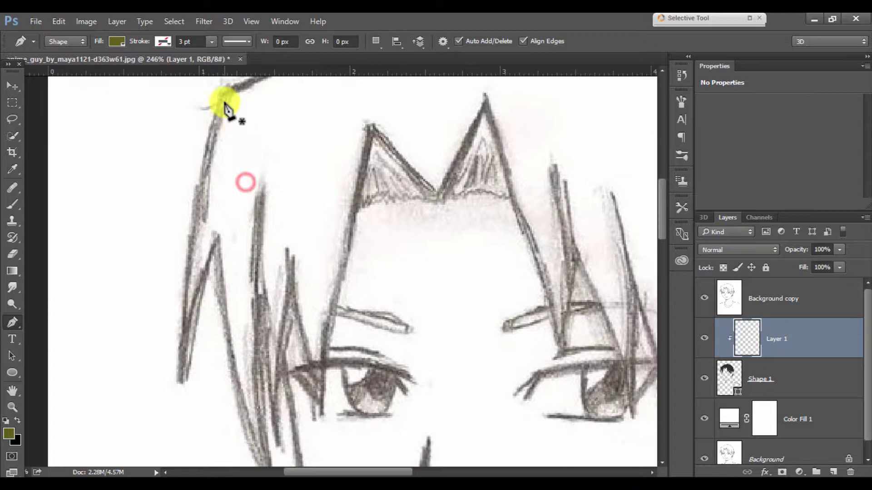
{"action": "left_click", "coordinate": [704, 298]}
{"action": "left_click_drag", "start_coordinate": [272, 164], "coordinate": [282, 220]}
- Start the olive Shape 2 path along the first left bang strand and its tip
{"action": "left_click", "coordinate": [208, 223]}
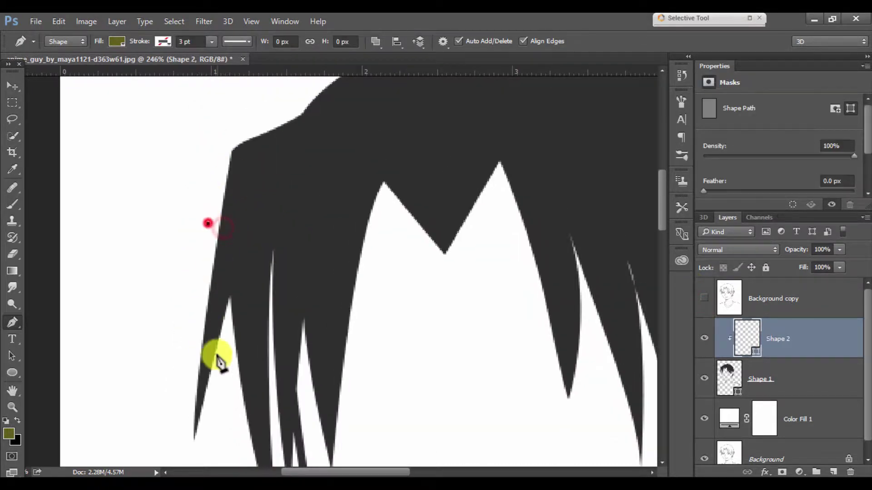
{"action": "mouse_move", "coordinate": [204, 365]}
{"action": "left_mouse_down"}
{"action": "mouse_move", "coordinate": [207, 399]}
{"action": "mouse_move", "coordinate": [202, 376]}
{"action": "left_mouse_up"}
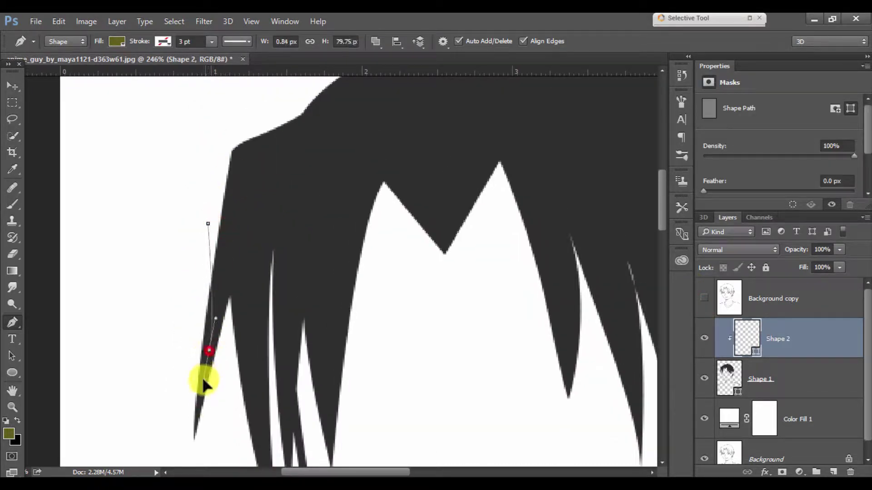
{"action": "left_click", "coordinate": [233, 281]}
{"action": "scroll", "coordinate": [240, 379], "scroll_direction": "down", "scroll_amount": 3}
{"action": "left_click_drag", "start_coordinate": [238, 429], "coordinate": [253, 440]}
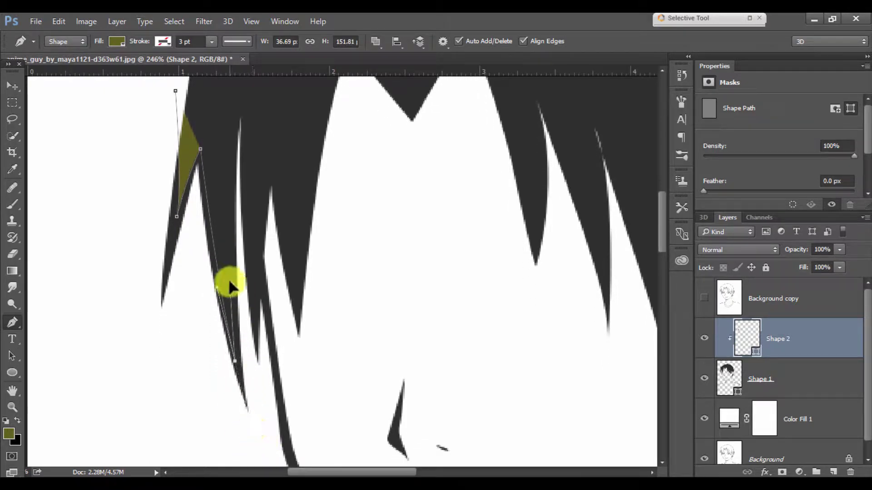
{"action": "left_click_drag", "start_coordinate": [241, 102], "coordinate": [258, 57]}
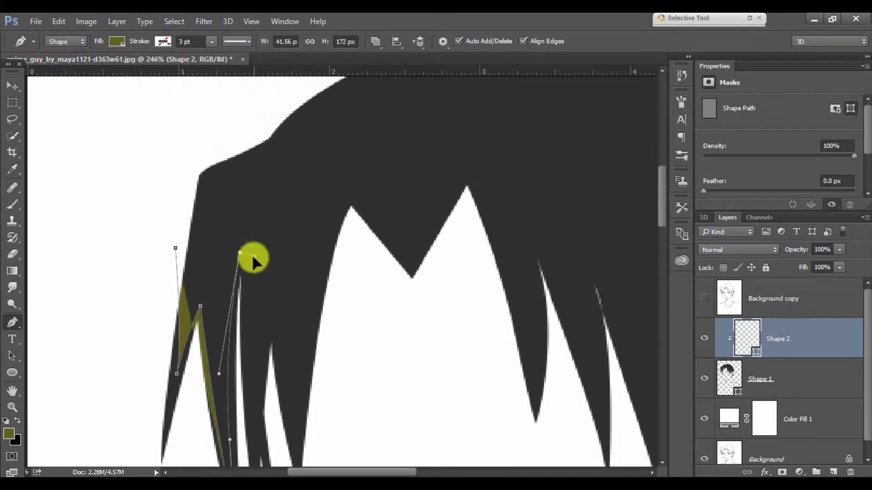
{"action": "left_click_drag", "start_coordinate": [247, 311], "coordinate": [225, 299]}
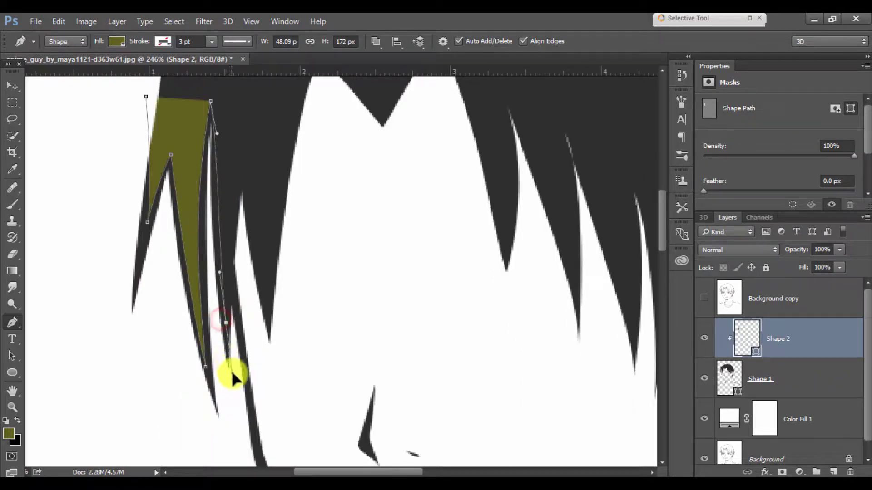
{"action": "left_click_drag", "start_coordinate": [225, 352], "coordinate": [229, 262]}
{"action": "left_click_drag", "start_coordinate": [260, 147], "coordinate": [249, 203]}
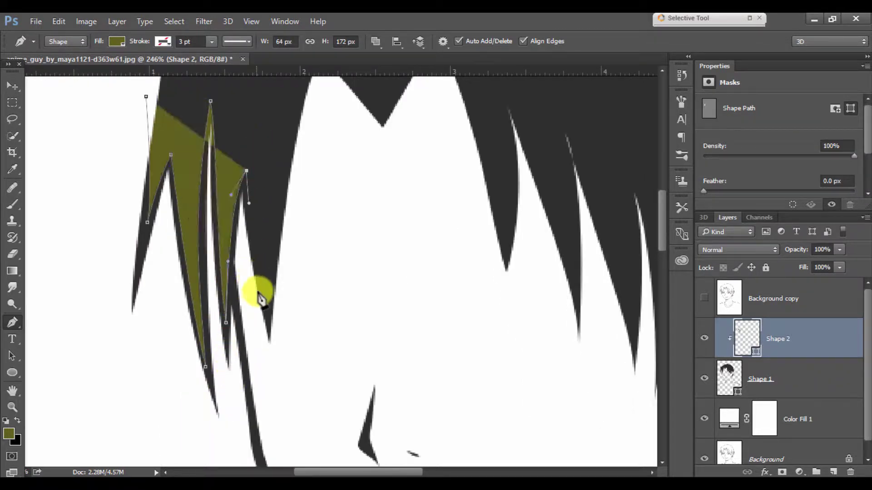
- Continue the path over the fringe peak and the next strand tips
{"action": "left_click_drag", "start_coordinate": [313, 166], "coordinate": [256, 312]}
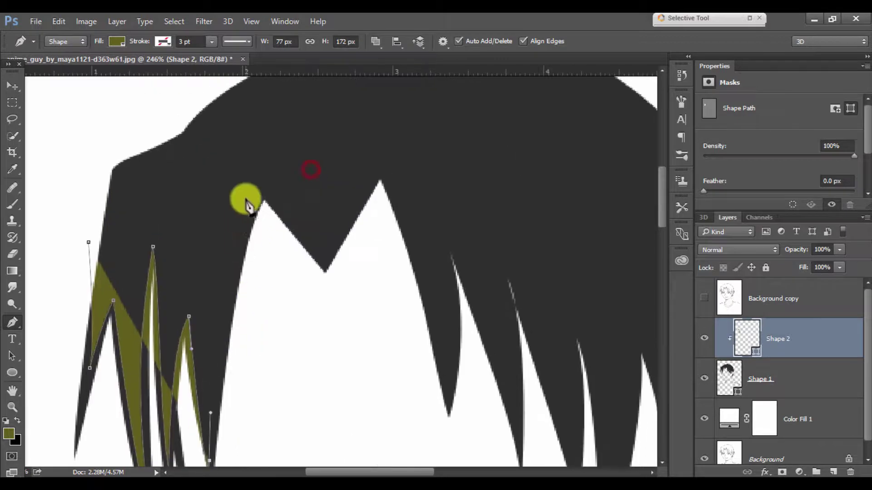
{"action": "left_click_drag", "start_coordinate": [294, 150], "coordinate": [285, 182]}
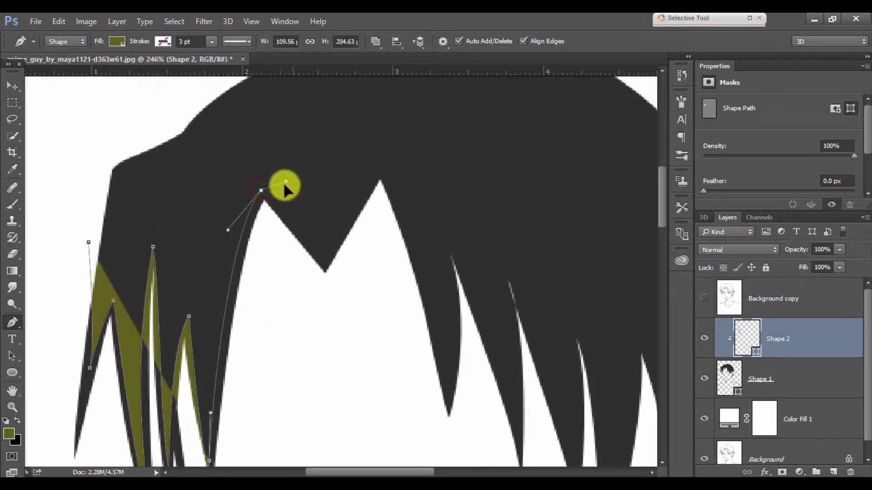
{"action": "left_click", "coordinate": [323, 267]}
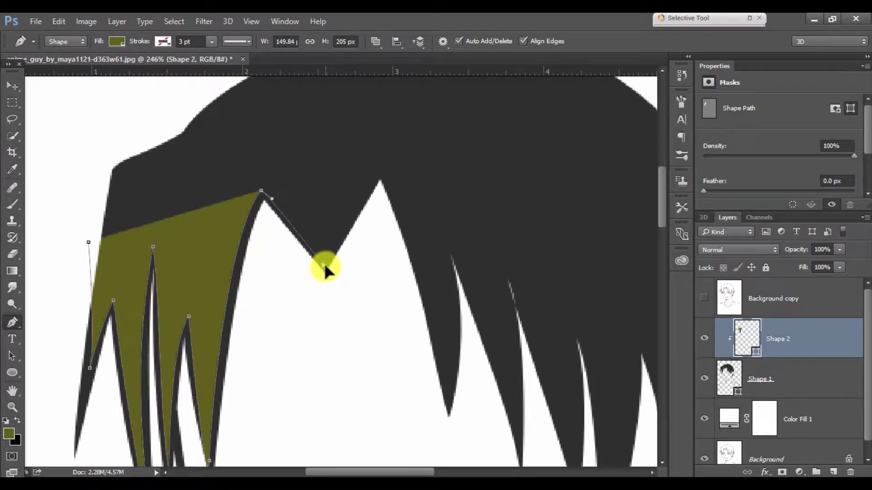
{"action": "left_click_drag", "start_coordinate": [323, 261], "coordinate": [325, 271]}
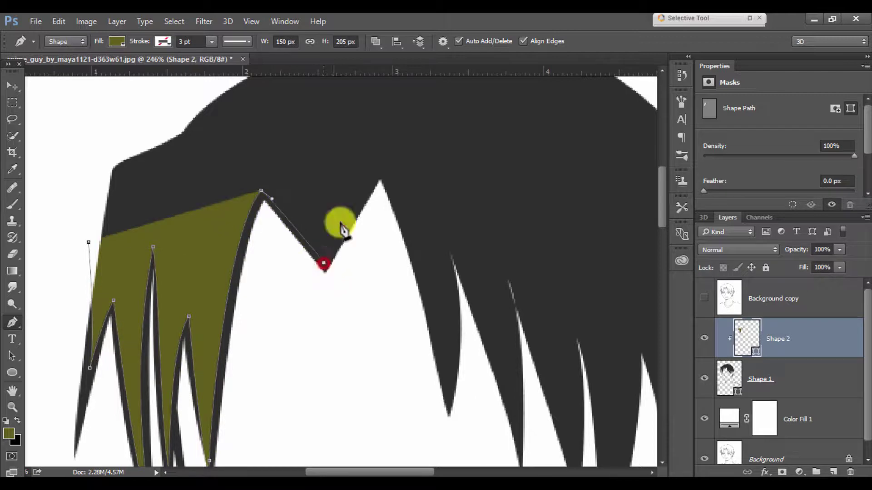
{"action": "left_click_drag", "start_coordinate": [378, 168], "coordinate": [386, 151]}
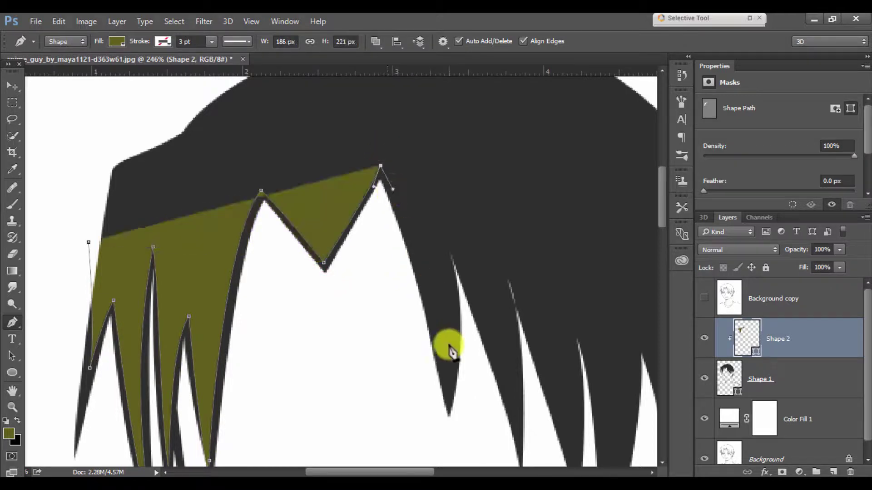
{"action": "left_click_drag", "start_coordinate": [447, 386], "coordinate": [447, 416]}
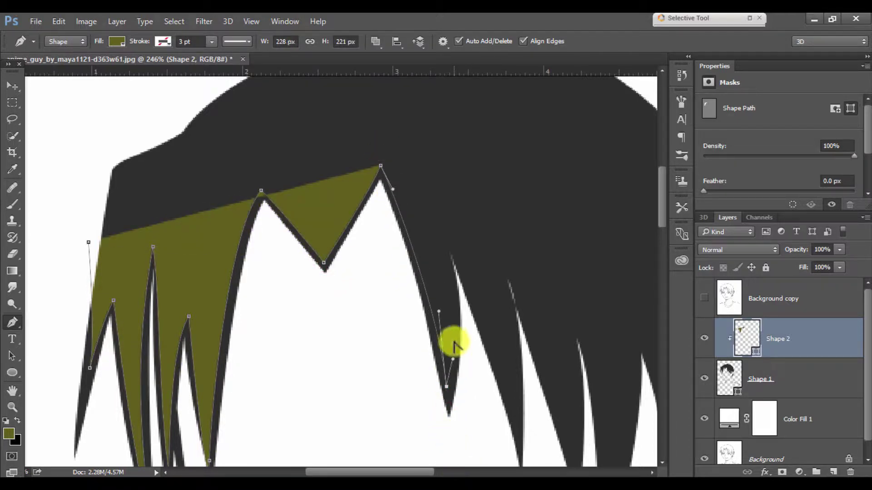
{"action": "mouse_move", "coordinate": [440, 241]}
{"action": "left_mouse_down"}
{"action": "mouse_move", "coordinate": [428, 204]}
{"action": "mouse_move", "coordinate": [465, 255]}
{"action": "left_mouse_up"}
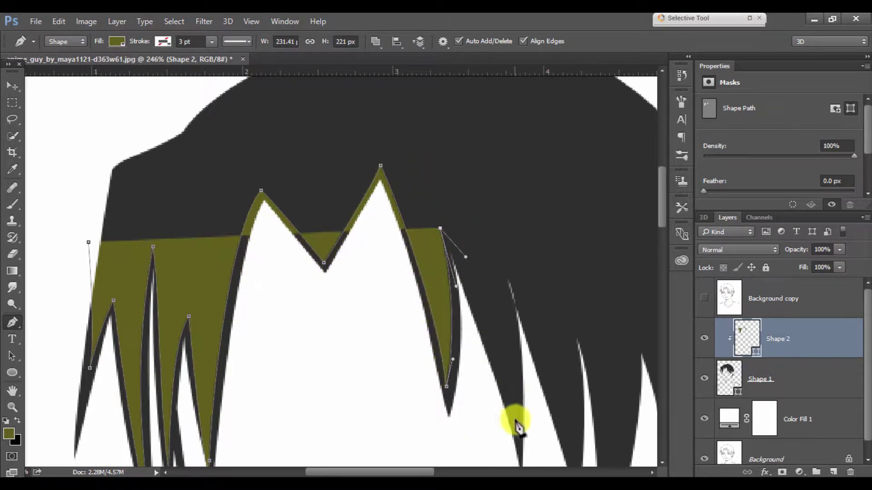
- Trace the strands beside the ear down to the long strand's sharp tip
{"action": "left_click_drag", "start_coordinate": [521, 441], "coordinate": [354, 342]}
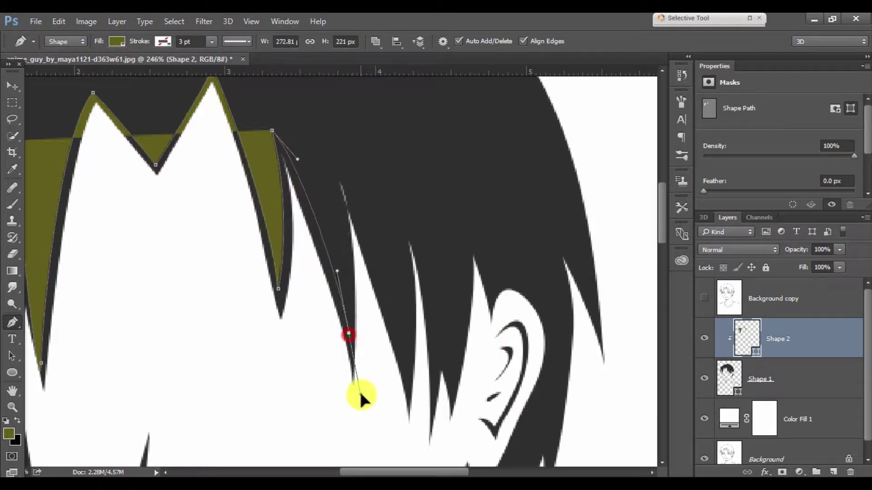
{"action": "left_click_drag", "start_coordinate": [353, 309], "coordinate": [352, 299]}
{"action": "left_click_drag", "start_coordinate": [313, 127], "coordinate": [347, 178]}
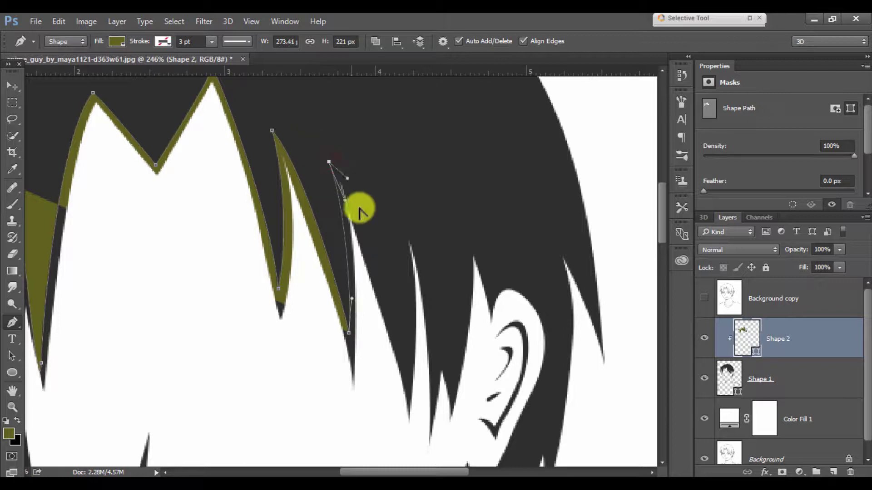
{"action": "left_click_drag", "start_coordinate": [403, 380], "coordinate": [403, 453]}
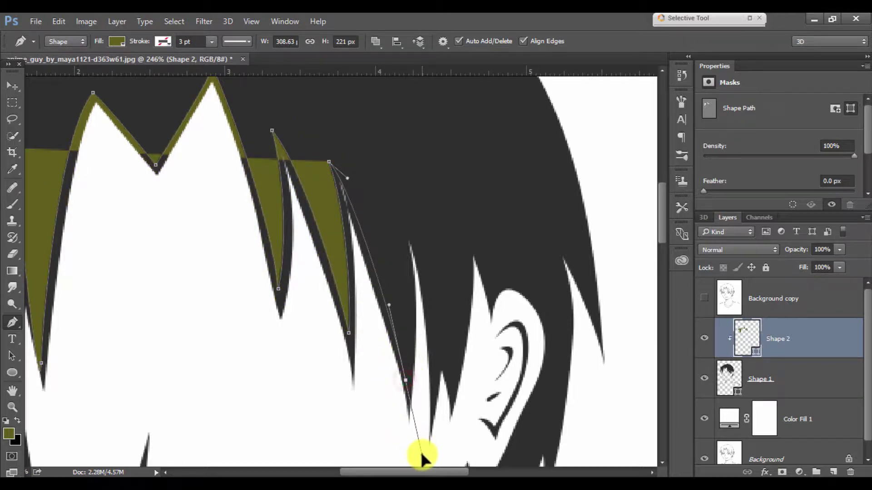
{"action": "left_click", "coordinate": [403, 231]}
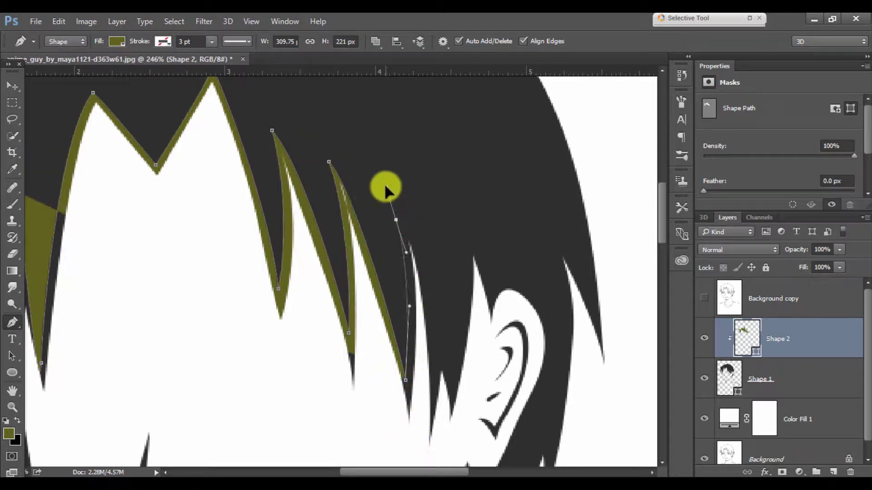
- Trace the small strand tips and curve the hair outline over the top of the ear
{"action": "left_click_drag", "start_coordinate": [384, 183], "coordinate": [415, 225]}
{"action": "mouse_move", "coordinate": [434, 372]}
{"action": "left_mouse_down"}
{"action": "mouse_move", "coordinate": [428, 414]}
{"action": "mouse_move", "coordinate": [442, 356]}
{"action": "left_mouse_up"}
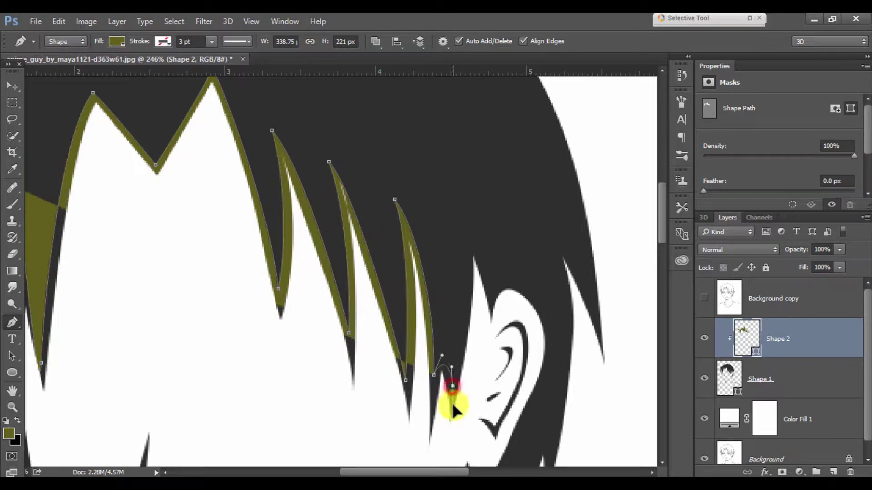
{"action": "left_click", "coordinate": [442, 356]}
{"action": "left_click", "coordinate": [453, 395]}
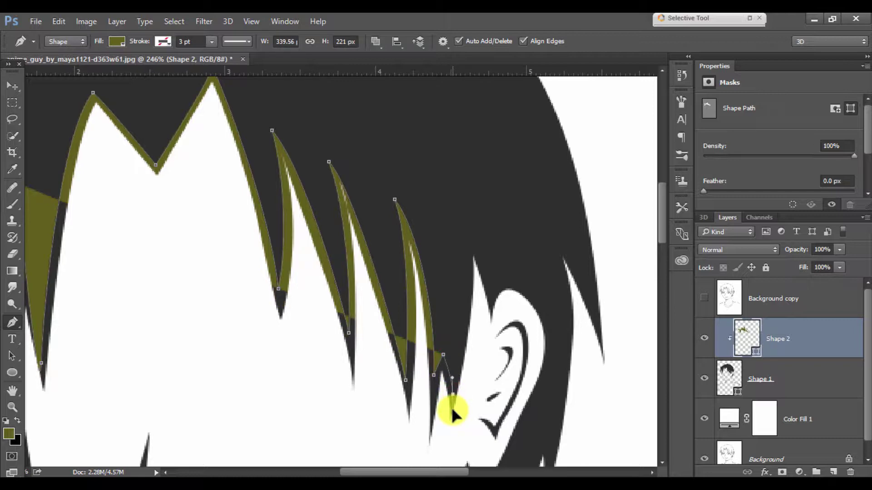
{"action": "left_click_drag", "start_coordinate": [466, 236], "coordinate": [465, 205]}
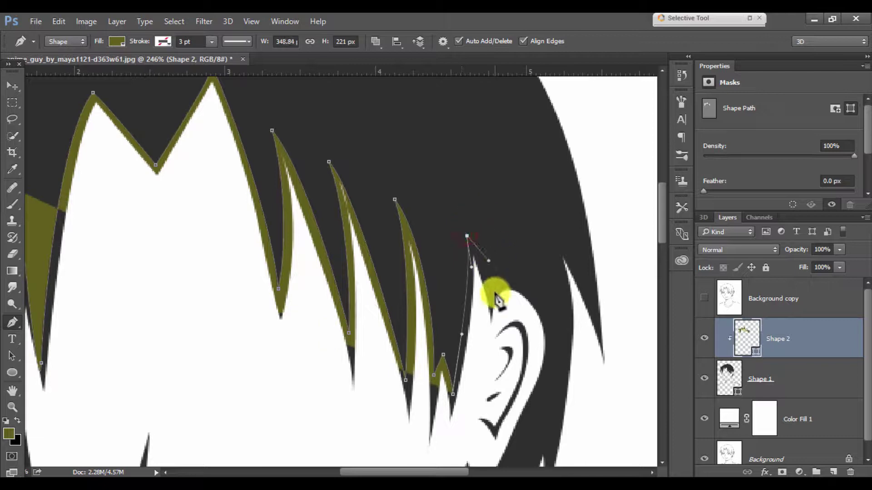
{"action": "left_click_drag", "start_coordinate": [491, 302], "coordinate": [551, 338]}
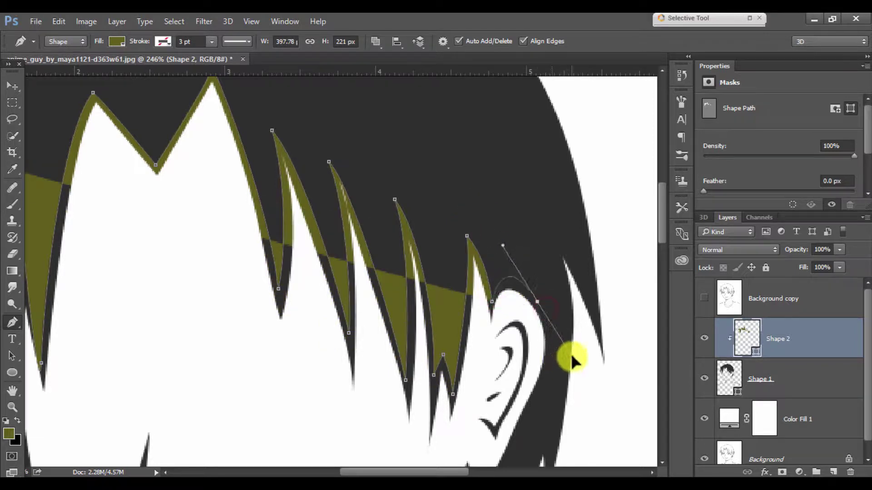
- Follow the hair behind and below the ear, then climb the side strand with sharp corners
{"action": "scroll", "coordinate": [541, 327], "scroll_direction": "down", "scroll_amount": 3}
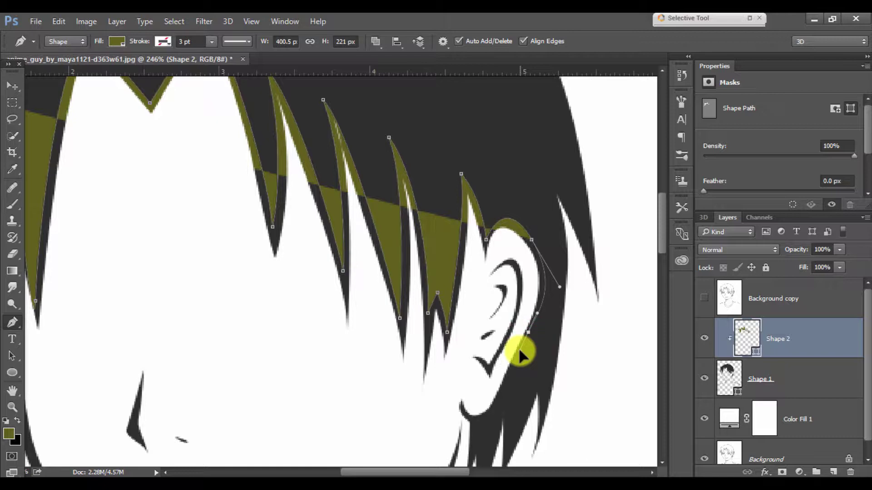
{"action": "mouse_move", "coordinate": [505, 393]}
{"action": "left_mouse_down"}
{"action": "mouse_move", "coordinate": [496, 408]}
{"action": "mouse_move", "coordinate": [447, 322]}
{"action": "left_mouse_up"}
{"action": "left_click", "coordinate": [463, 412]}
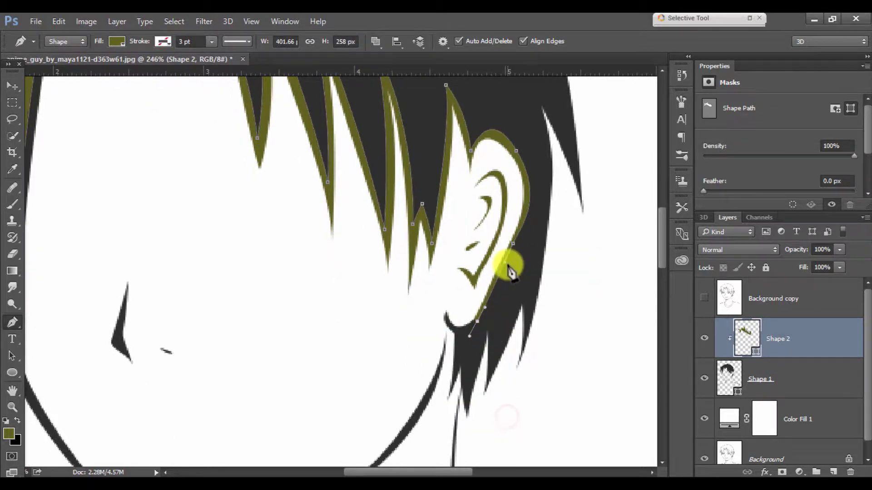
{"action": "left_click", "coordinate": [464, 352]}
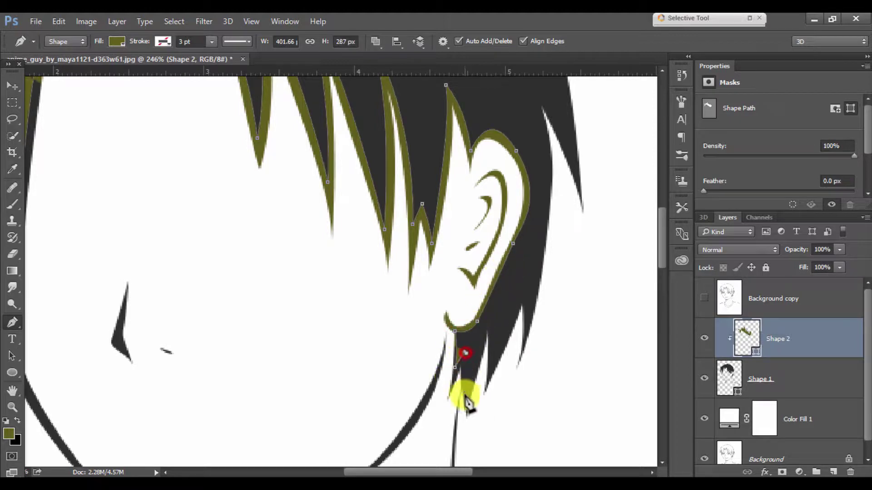
{"action": "left_click", "coordinate": [487, 319]}
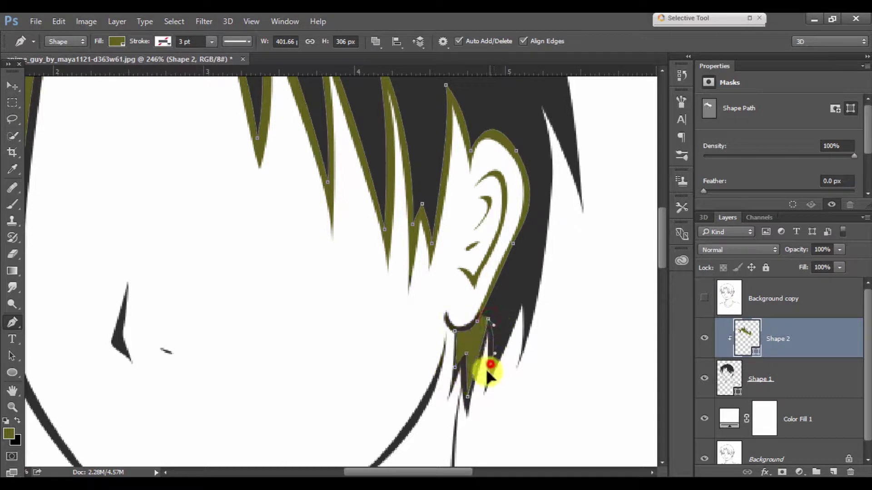
{"action": "left_click_drag", "start_coordinate": [522, 287], "coordinate": [528, 296]}
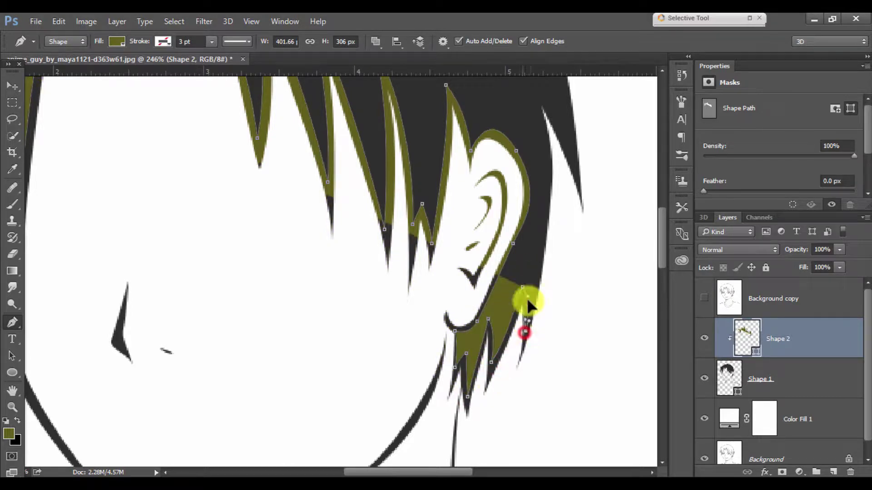
{"action": "left_click_drag", "start_coordinate": [541, 114], "coordinate": [487, 79]}
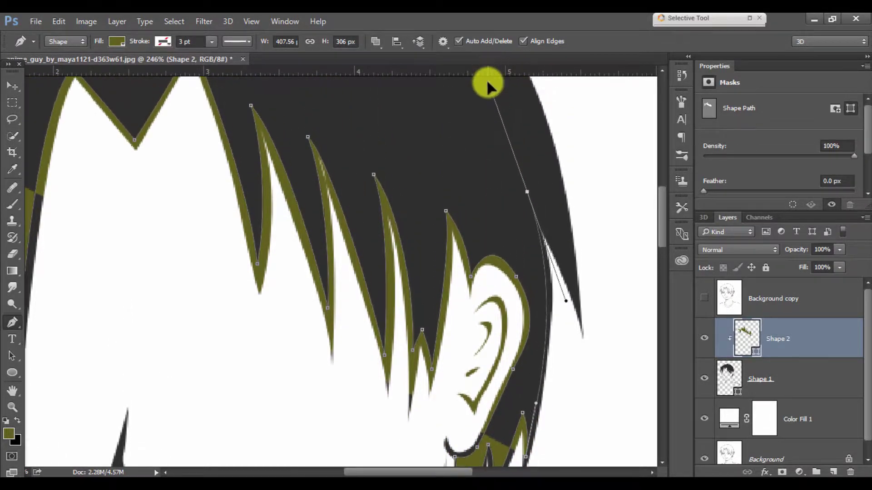
{"action": "left_click", "coordinate": [526, 192], "text": "alt"}
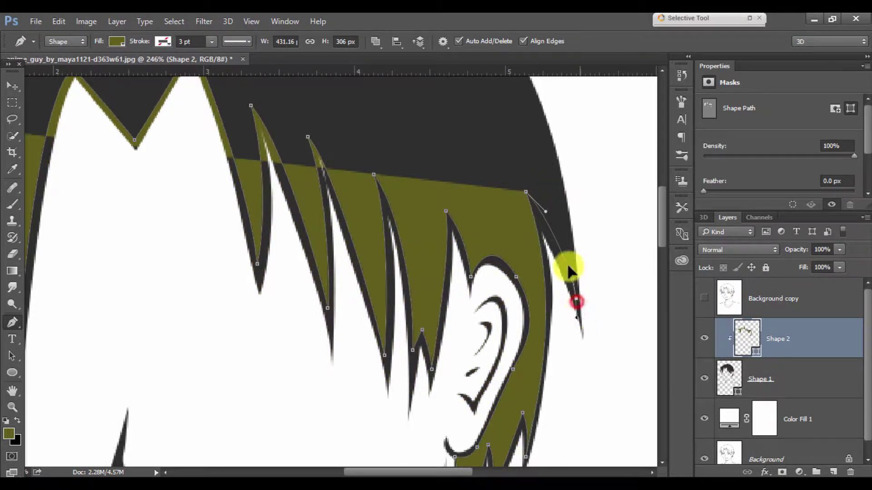
{"action": "mouse_move", "coordinate": [512, 136]}
{"action": "left_mouse_down"}
{"action": "mouse_move", "coordinate": [508, 267]}
{"action": "mouse_move", "coordinate": [464, 172]}
{"action": "left_mouse_up"}
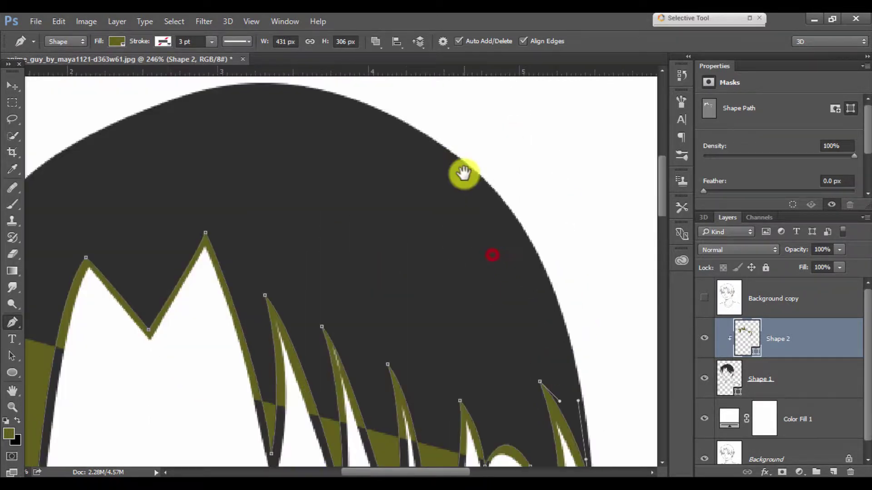
- Close the hair path over the crown and fit the whole drawing on screen
{"action": "scroll", "coordinate": [463, 173], "scroll_direction": "down", "scroll_amount": 2}
{"action": "left_click_drag", "start_coordinate": [482, 132], "coordinate": [419, 107]}
{"action": "left_click_drag", "start_coordinate": [79, 235], "coordinate": [82, 268]}
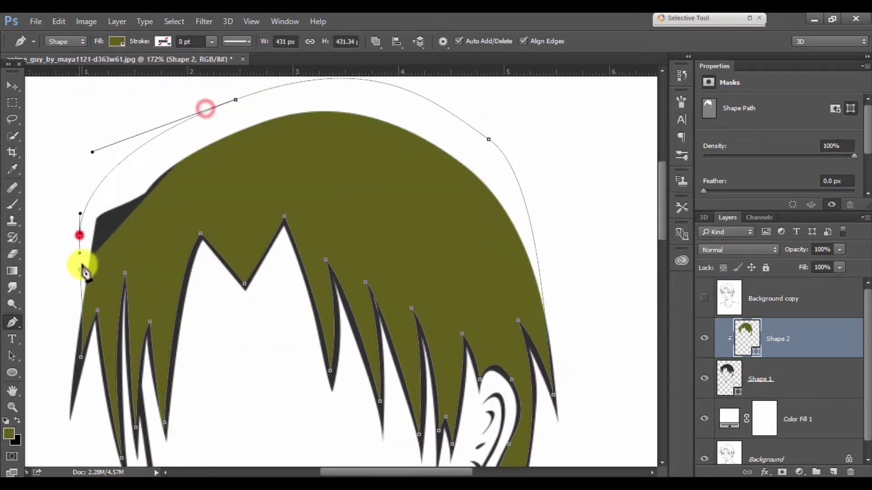
{"action": "key", "text": "ctrl+0"}
- Change Shape 2's fill colour from olive to teal
{"action": "double_click", "coordinate": [752, 347]}
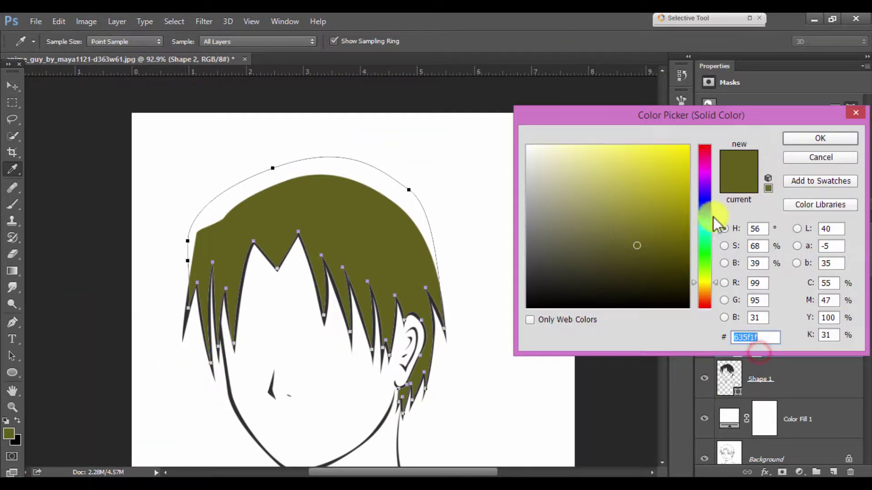
{"action": "left_click_drag", "start_coordinate": [714, 223], "coordinate": [711, 228]}
{"action": "left_click", "coordinate": [681, 214]}
{"action": "left_click", "coordinate": [652, 211]}
{"action": "left_click", "coordinate": [815, 138]}
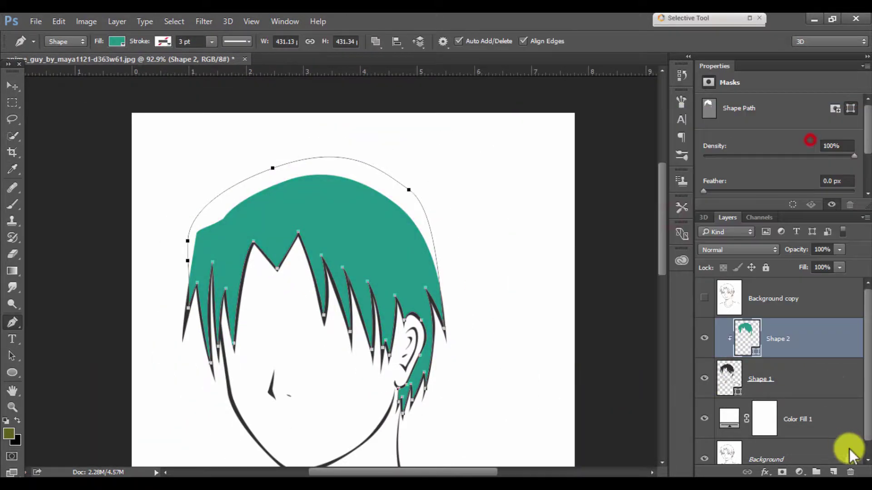
- Add a new empty layer clipped to the teal hair shape
{"action": "left_click", "coordinate": [833, 472]}
{"action": "left_click", "coordinate": [798, 357], "text": "alt"}
{"action": "left_click", "coordinate": [12, 204]}
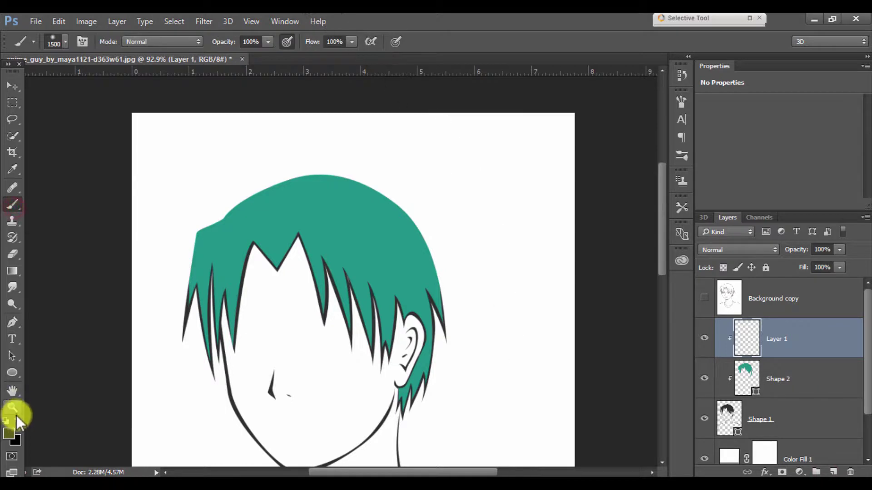
- Paint soft lighter-teal highlights on the hair with a 500 px brush
{"action": "left_click", "coordinate": [9, 435]}
{"action": "left_click_drag", "start_coordinate": [642, 241], "coordinate": [638, 197]}
{"action": "left_click", "coordinate": [833, 136]}
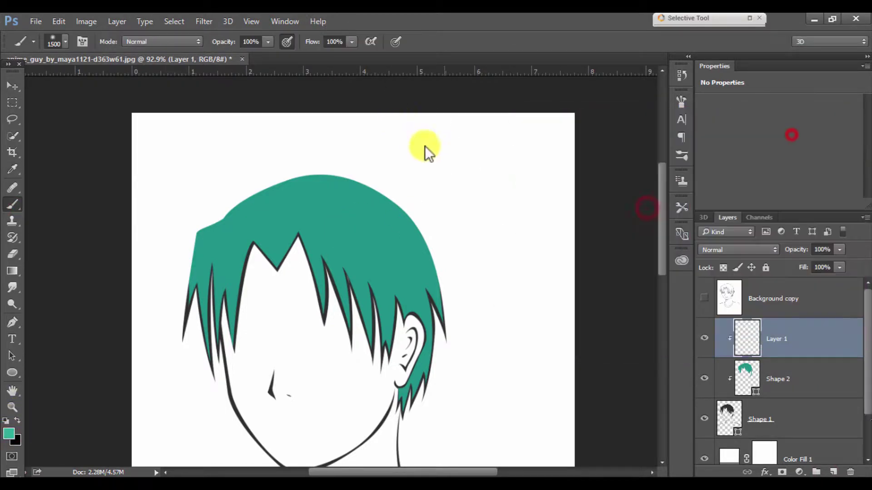
{"action": "right_click", "coordinate": [468, 202]}
{"action": "left_click", "coordinate": [599, 213]}
{"action": "left_click", "coordinate": [383, 169]}
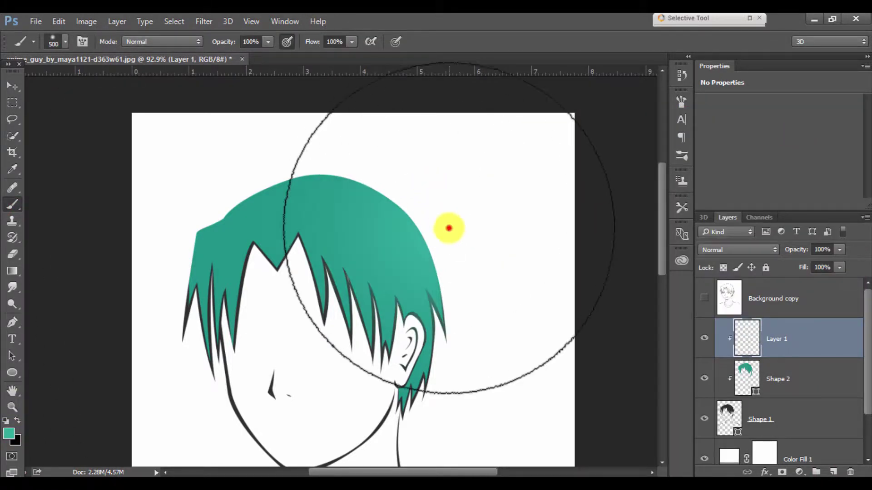
{"action": "left_click", "coordinate": [449, 229]}
{"action": "left_click", "coordinate": [193, 187]}
{"action": "left_click", "coordinate": [177, 171]}
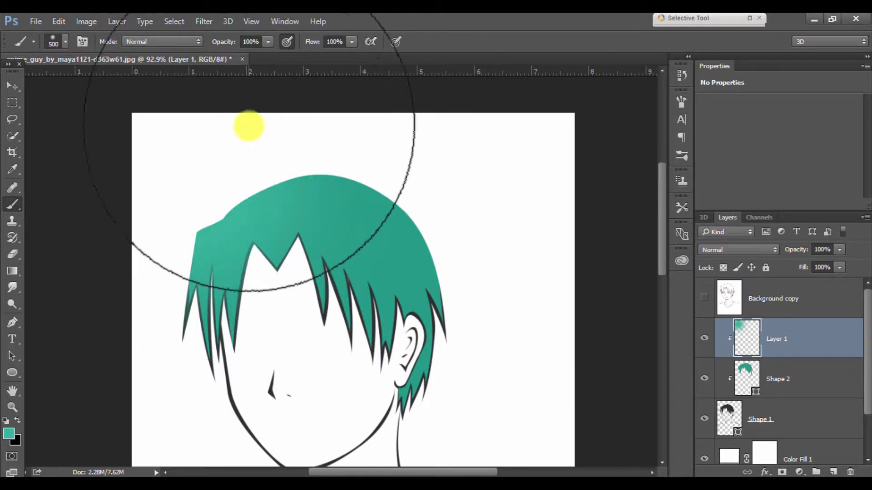
{"action": "left_click", "coordinate": [244, 119]}
- Dab darker teal shading over the top centre of the hair with a halved brush
{"action": "left_click", "coordinate": [9, 434]}
{"action": "left_click", "coordinate": [388, 255]}
{"action": "left_click", "coordinate": [660, 220]}
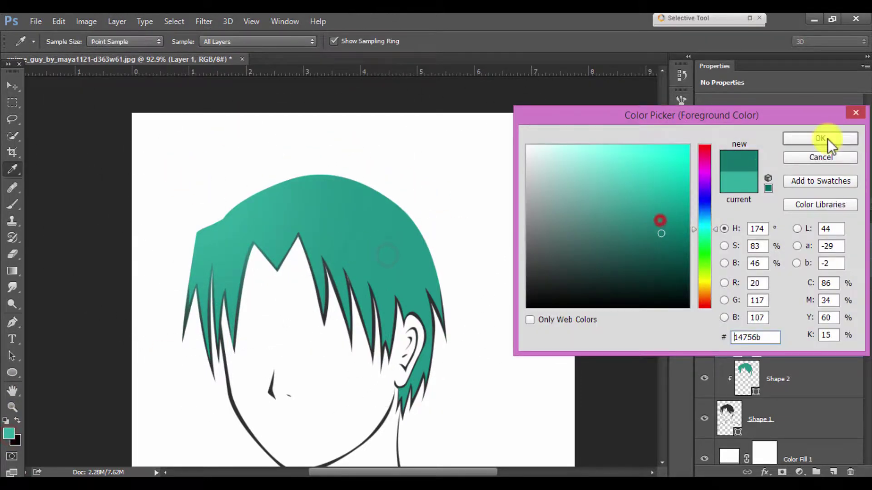
{"action": "left_click", "coordinate": [828, 139]}
{"action": "left_click", "coordinate": [519, 242]}
{"action": "left_click", "coordinate": [516, 311]}
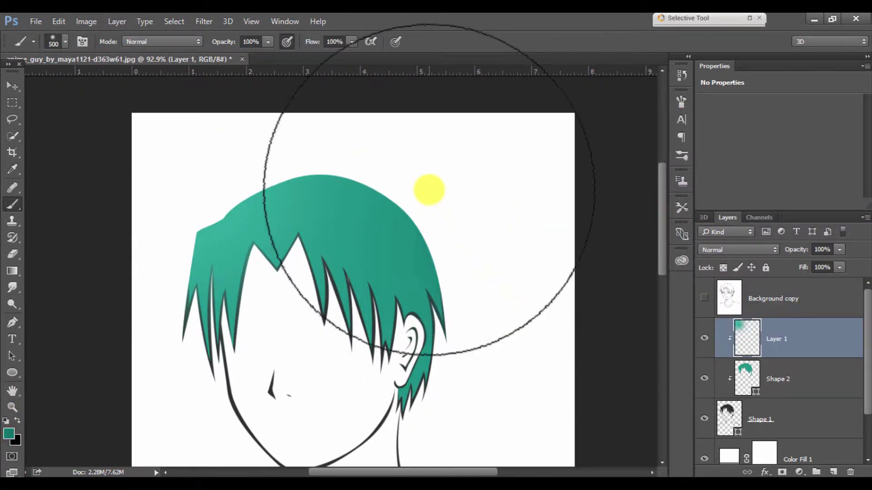
{"action": "left_click", "coordinate": [414, 171]}
{"action": "key", "text": "bracketleft"}
{"action": "key", "text": "bracketleft"}
{"action": "key", "text": "bracketleft"}
{"action": "left_click", "coordinate": [418, 181]}
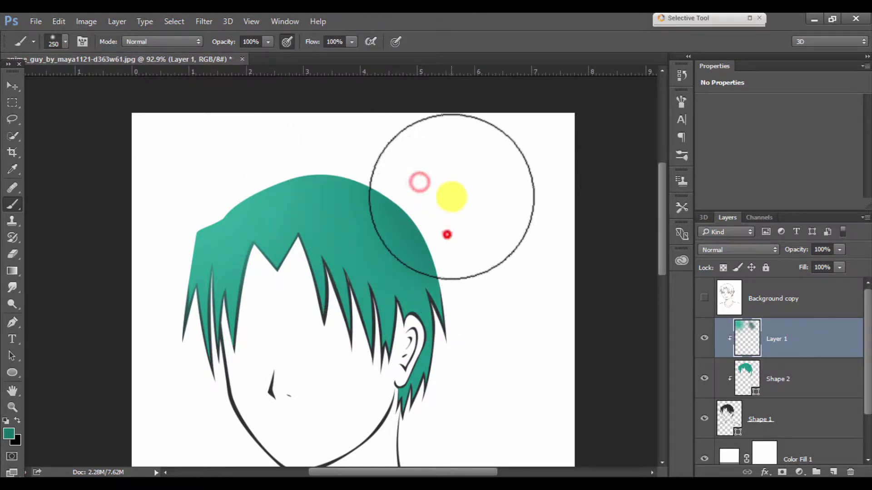
{"action": "left_click", "coordinate": [447, 234]}
{"action": "left_click", "coordinate": [302, 151]}
{"action": "left_click", "coordinate": [398, 156]}
{"action": "left_click", "coordinate": [195, 362]}
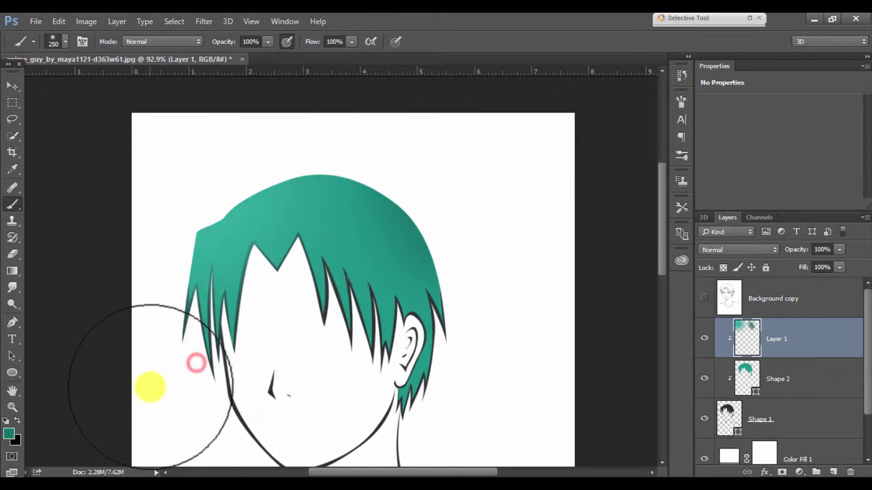
- Select Shape 2 and add Layer 2 directly above it
{"action": "scroll", "coordinate": [516, 327], "scroll_direction": "down", "scroll_amount": 2}
{"action": "left_click", "coordinate": [800, 380]}
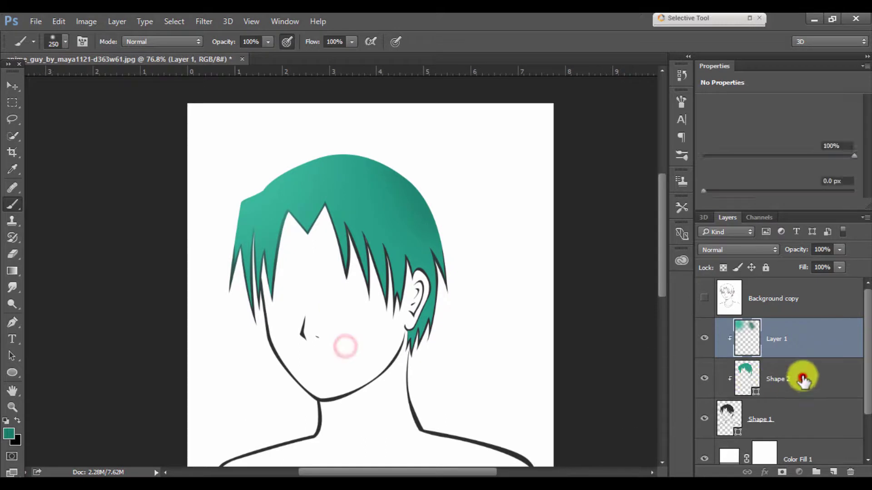
{"action": "left_click", "coordinate": [838, 472]}
{"action": "scroll", "coordinate": [292, 233], "scroll_direction": "up", "scroll_amount": 2}
{"action": "scroll", "coordinate": [292, 233], "scroll_direction": "up", "scroll_amount": 2}
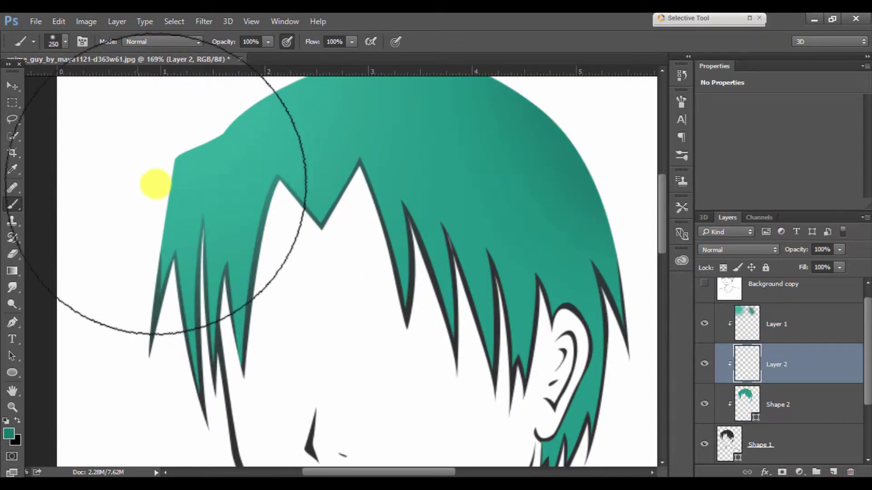
- Duplicate the hair shape layer, discarding the first extra copy
{"action": "left_click", "coordinate": [798, 402]}
{"action": "key", "text": "ctrl+j"}
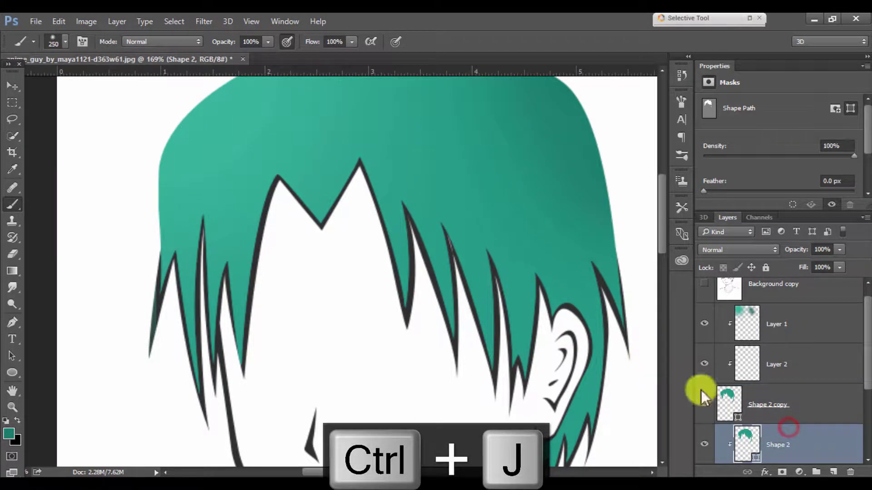
{"action": "left_click_drag", "start_coordinate": [770, 424], "coordinate": [850, 472]}
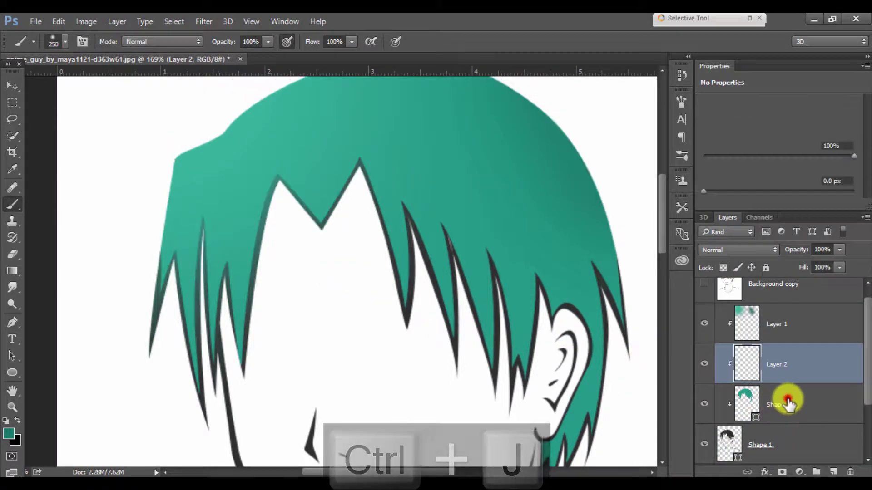
{"action": "key", "text": "ctrl+j"}
{"action": "left_click_drag", "start_coordinate": [793, 411], "coordinate": [626, 373]}
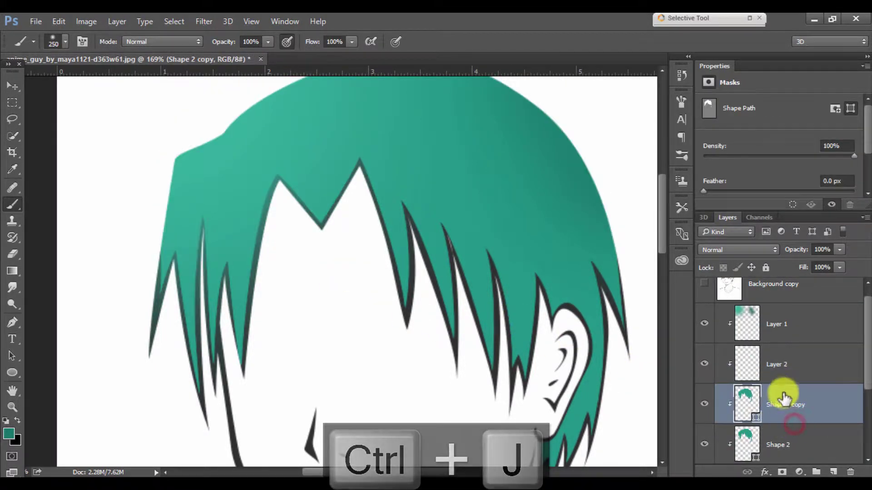
- Shorten the hair copy to about 93% of its height
{"action": "key", "text": "ctrl+t"}
{"action": "scroll", "coordinate": [500, 200], "scroll_direction": "down", "scroll_amount": 3}
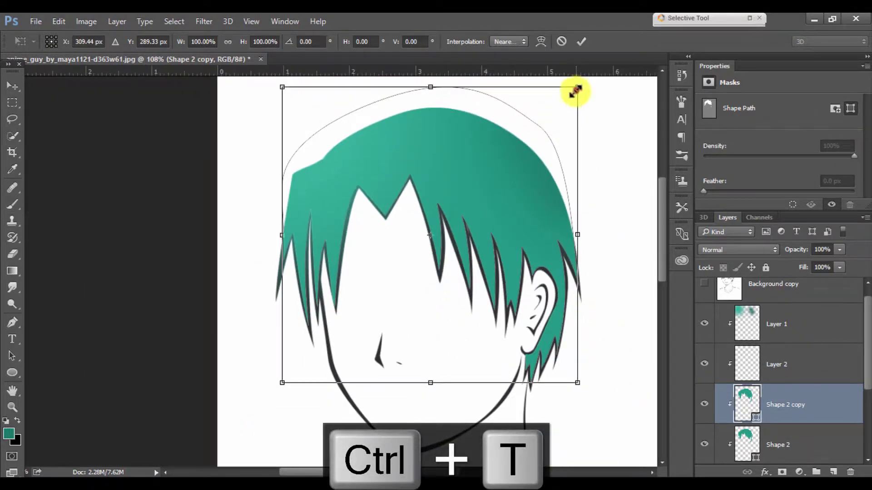
{"action": "mouse_move", "coordinate": [577, 92]}
{"action": "left_mouse_down"}
{"action": "mouse_move", "coordinate": [572, 99]}
{"action": "mouse_move", "coordinate": [577, 87]}
{"action": "left_mouse_up"}
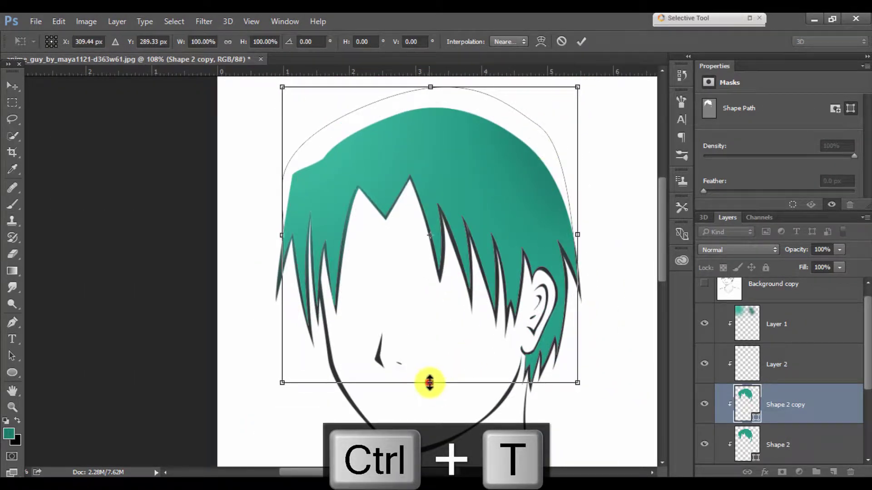
{"action": "left_click_drag", "start_coordinate": [429, 383], "coordinate": [430, 363]}
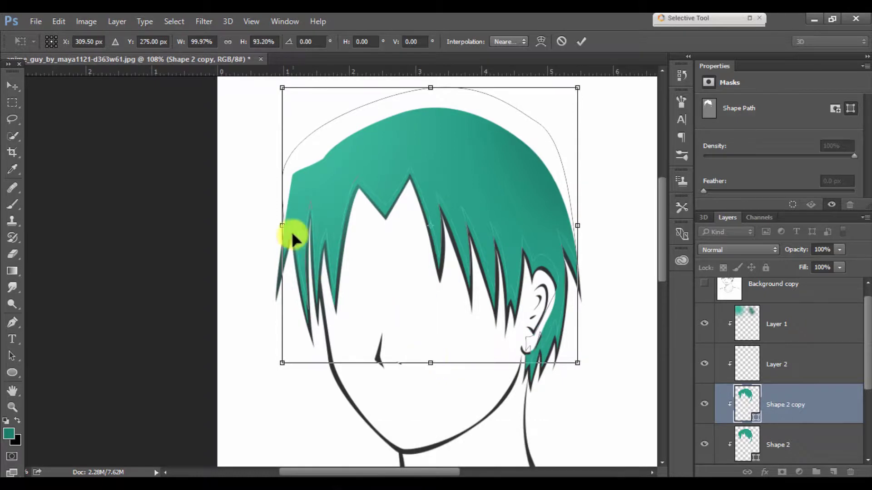
{"action": "left_click_drag", "start_coordinate": [282, 227], "coordinate": [282, 227]}
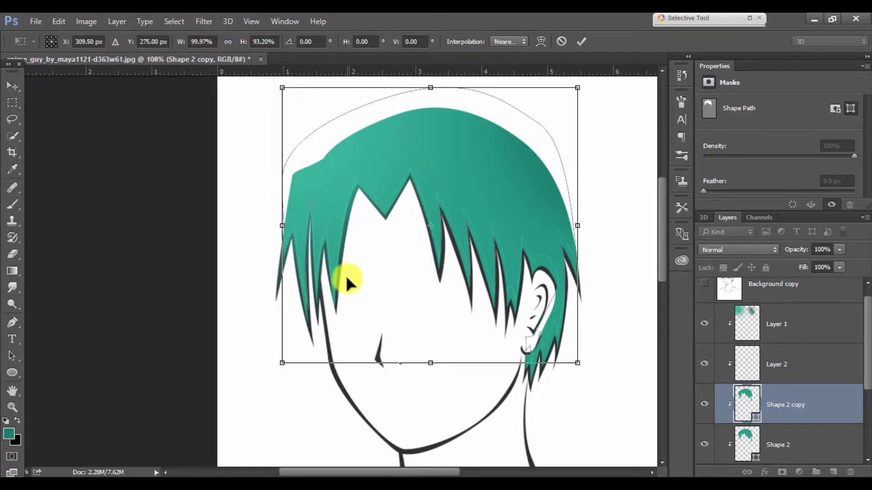
{"action": "scroll", "coordinate": [345, 277], "scroll_direction": "up", "scroll_amount": 2}
{"action": "key", "text": "Return"}
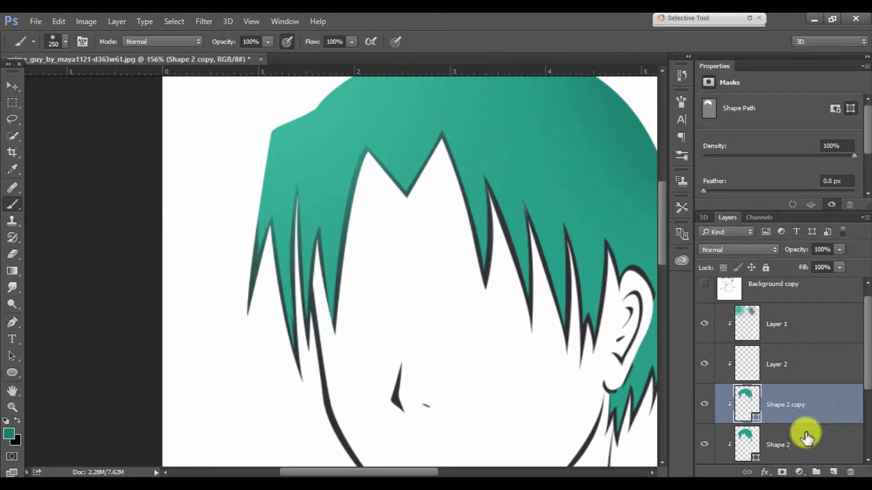
- Fill the shortened hair copy with a darker teal
{"action": "double_click", "coordinate": [753, 415]}
{"action": "left_click", "coordinate": [669, 244]}
{"action": "scroll", "coordinate": [575, 218], "scroll_direction": "down", "scroll_amount": 3}
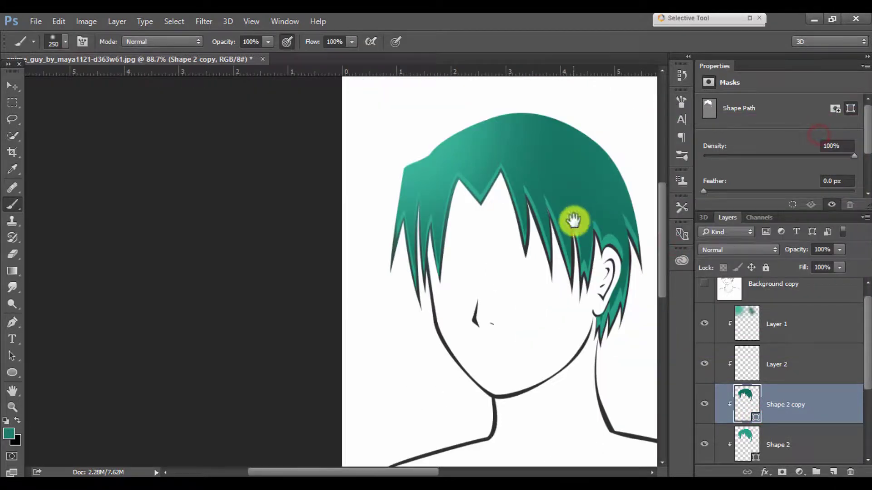
{"action": "scroll", "coordinate": [465, 273], "scroll_direction": "up", "scroll_amount": 1}
- Change the Shape 2 copy fill from dark teal to a light mint-teal
{"action": "scroll", "coordinate": [573, 353], "scroll_direction": "up", "scroll_amount": 2}
{"action": "double_click", "coordinate": [754, 417]}
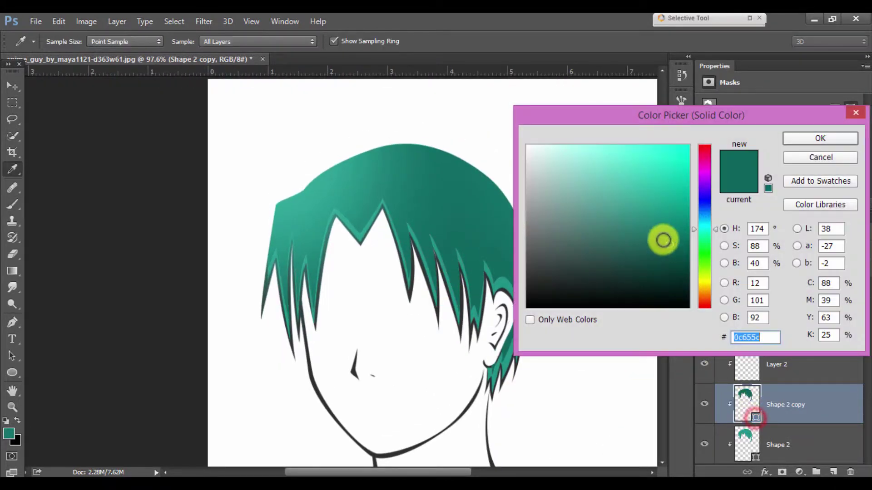
{"action": "left_click_drag", "start_coordinate": [661, 237], "coordinate": [626, 179]}
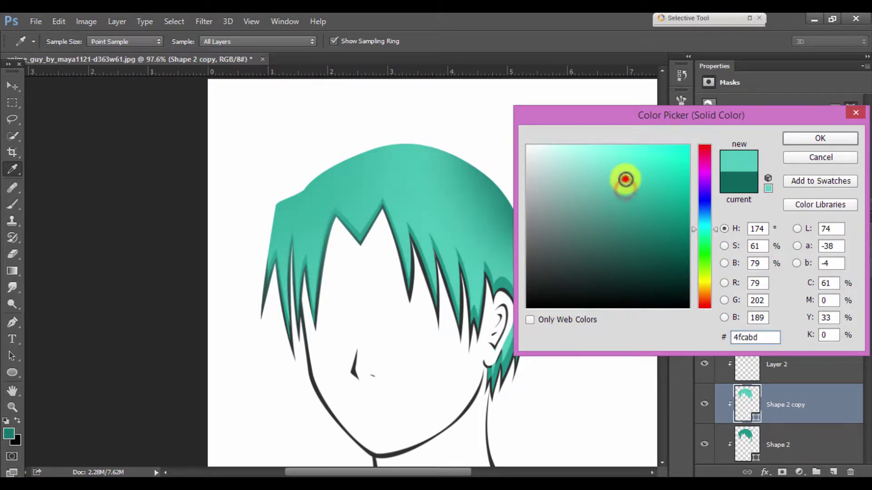
{"action": "left_click", "coordinate": [808, 142]}
{"action": "key", "text": "b"}
{"action": "scroll", "coordinate": [591, 318], "scroll_direction": "up", "scroll_amount": 2}
{"action": "scroll", "coordinate": [641, 339], "scroll_direction": "down", "scroll_amount": 3}
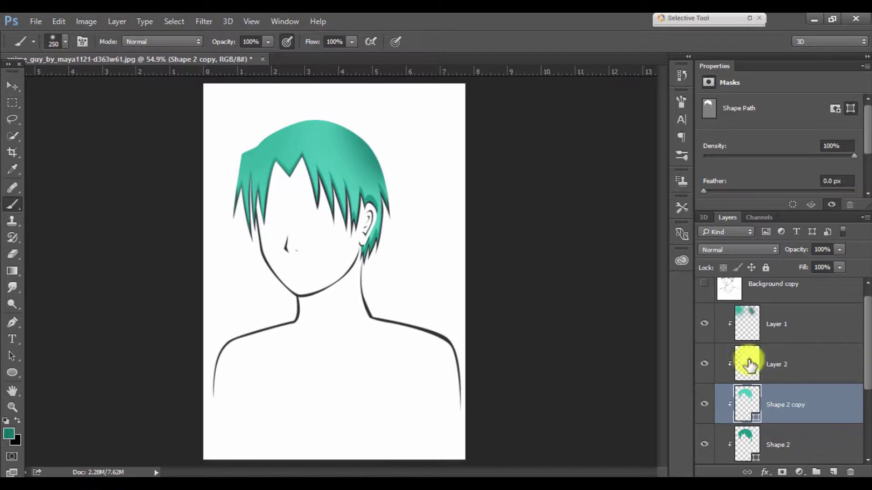
- On Layer 1, try and undo a white highlight, then set black as the paint colour
{"action": "left_click", "coordinate": [771, 334]}
{"action": "scroll", "coordinate": [323, 146], "scroll_direction": "up", "scroll_amount": 3}
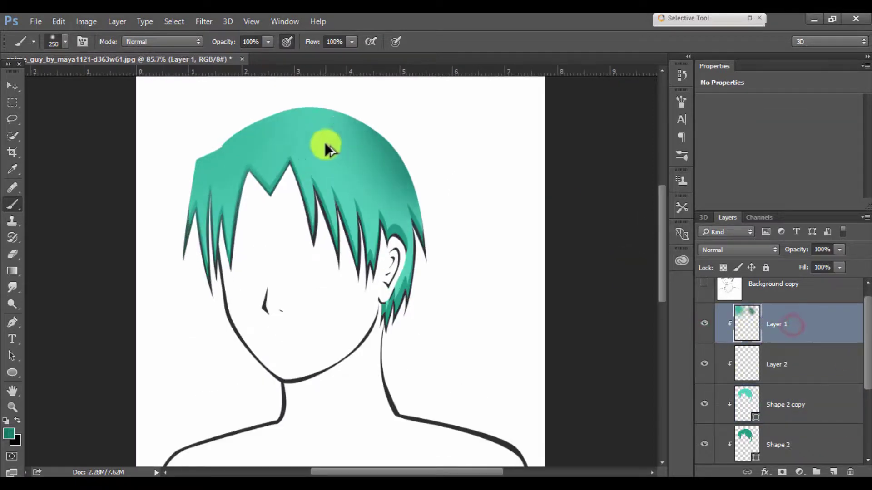
{"action": "left_click", "coordinate": [5, 421]}
{"action": "key", "text": "x"}
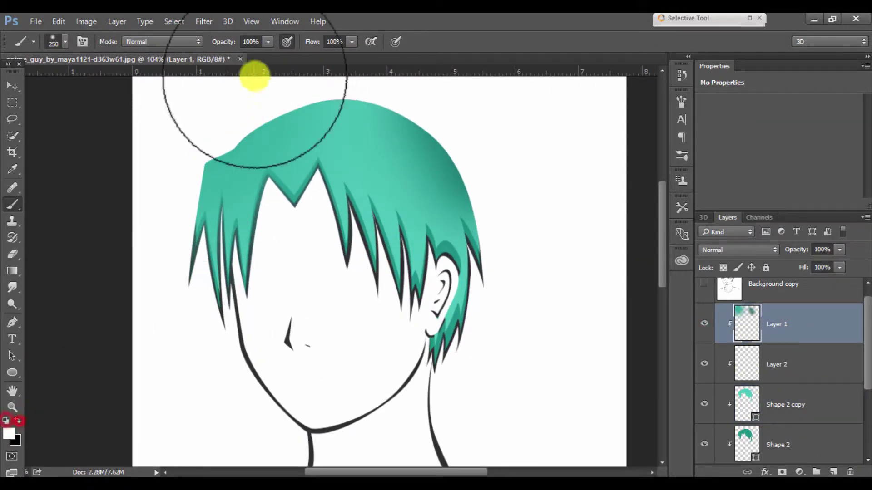
{"action": "left_click_drag", "start_coordinate": [253, 74], "coordinate": [254, 92]}
{"action": "key", "text": "ctrl+z"}
{"action": "key", "text": "x"}
- Brush soft black shading over the hair's left edge, top and right side
{"action": "left_click_drag", "start_coordinate": [200, 190], "coordinate": [188, 268]}
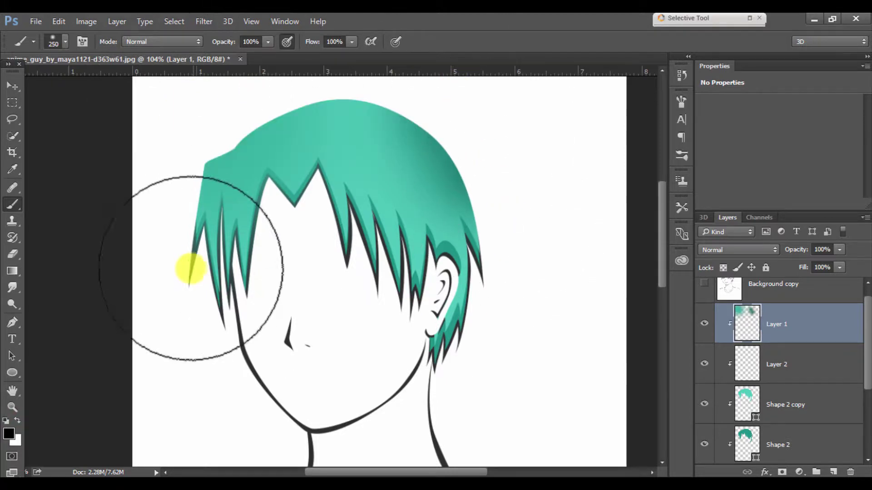
{"action": "left_click_drag", "start_coordinate": [514, 341], "coordinate": [542, 234]}
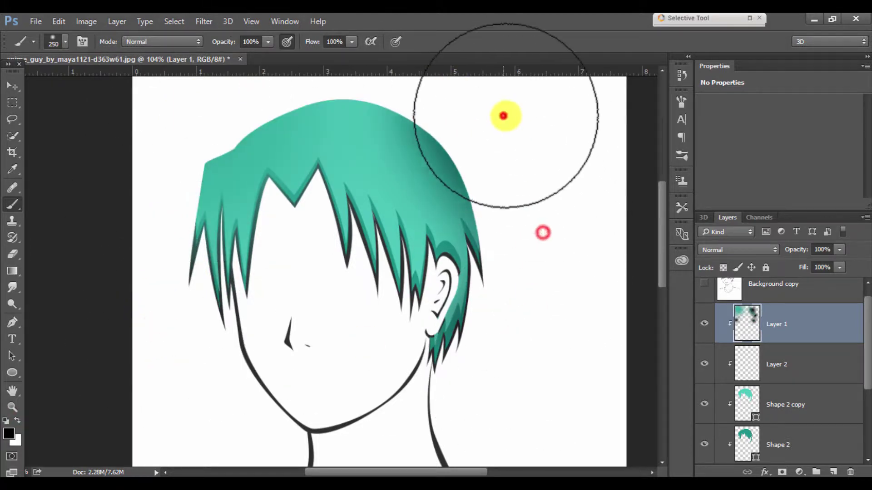
{"action": "left_click_drag", "start_coordinate": [553, 201], "coordinate": [568, 307]}
{"action": "left_click_drag", "start_coordinate": [185, 97], "coordinate": [97, 185]}
{"action": "left_click_drag", "start_coordinate": [131, 123], "coordinate": [123, 165]}
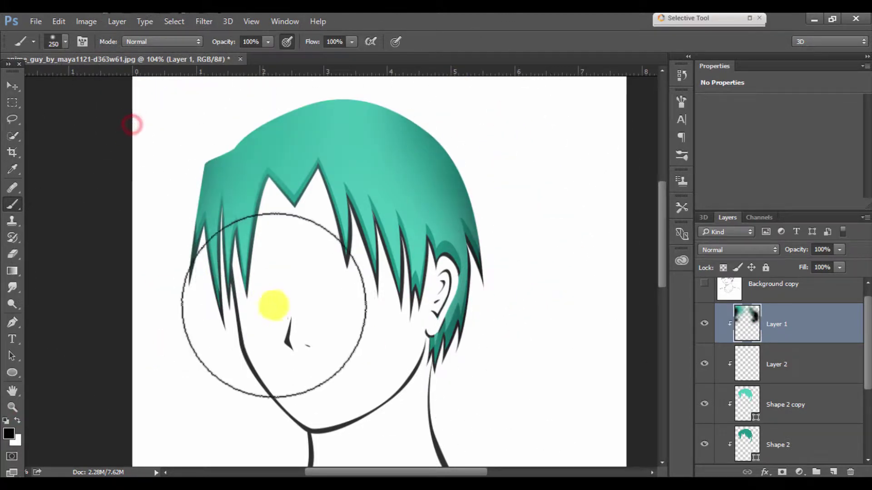
{"action": "left_click_drag", "start_coordinate": [292, 257], "coordinate": [336, 327]}
{"action": "left_click", "coordinate": [347, 360]}
{"action": "key", "text": "ctrl+0"}
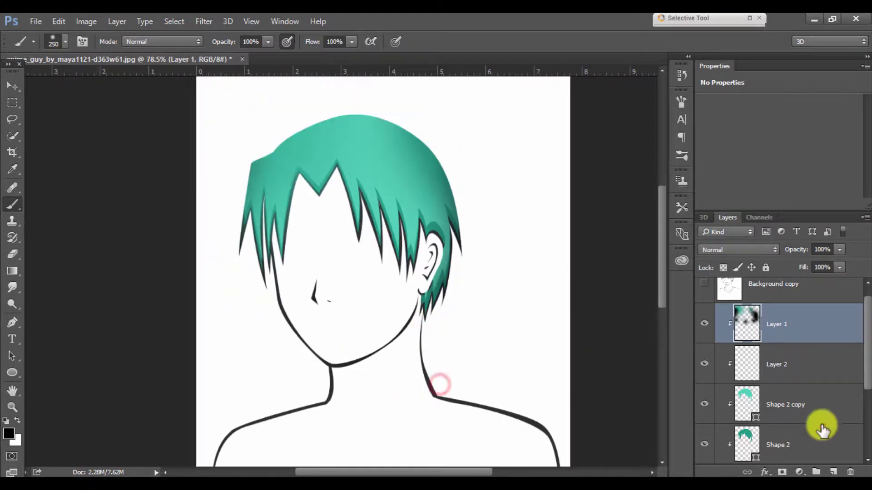
{"action": "left_click", "coordinate": [831, 413]}
{"action": "left_click", "coordinate": [818, 376]}
{"action": "scroll", "coordinate": [292, 167], "scroll_direction": "up", "scroll_amount": 3}
- Start the dark Shape 3 outline down the left hair strands with curved anchors
{"action": "left_click", "coordinate": [12, 323]}
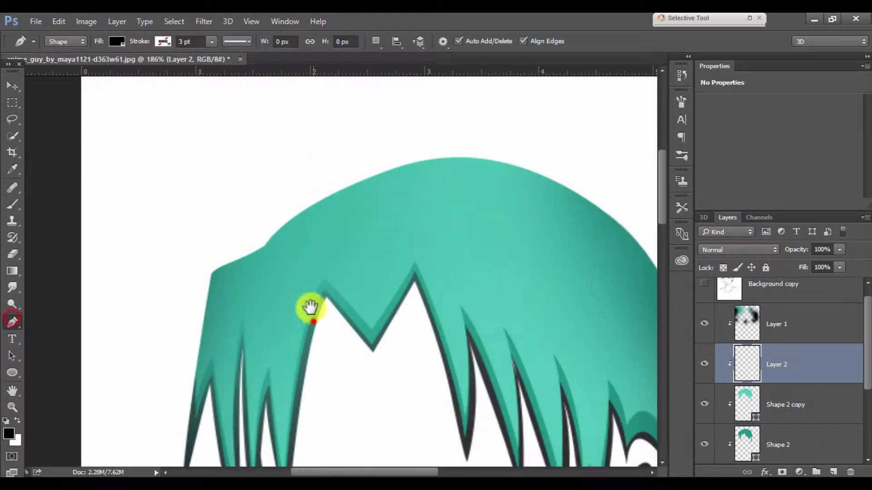
{"action": "scroll", "coordinate": [311, 308], "scroll_direction": "up", "scroll_amount": 3}
{"action": "left_click", "coordinate": [192, 220]}
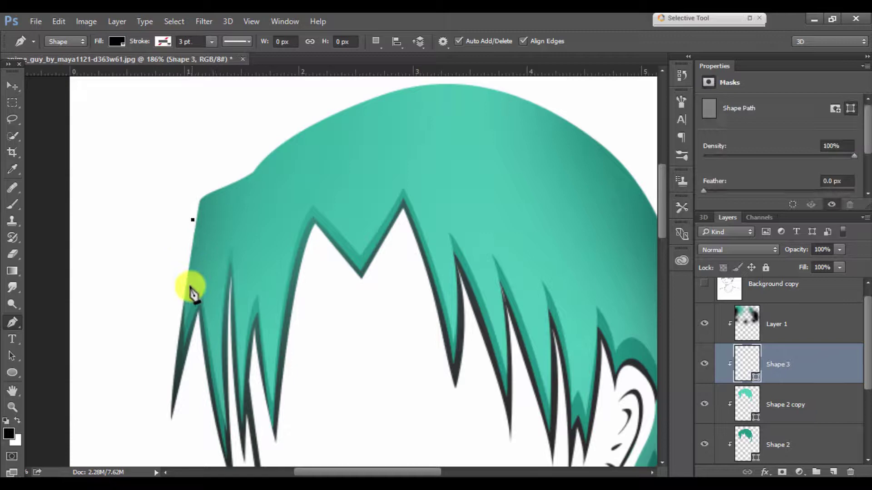
{"action": "left_click", "coordinate": [203, 261]}
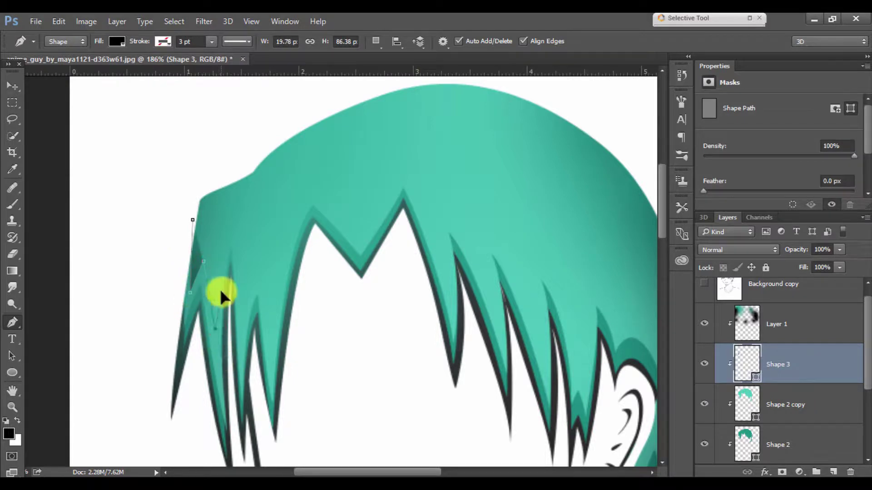
{"action": "left_click_drag", "start_coordinate": [234, 227], "coordinate": [237, 253]}
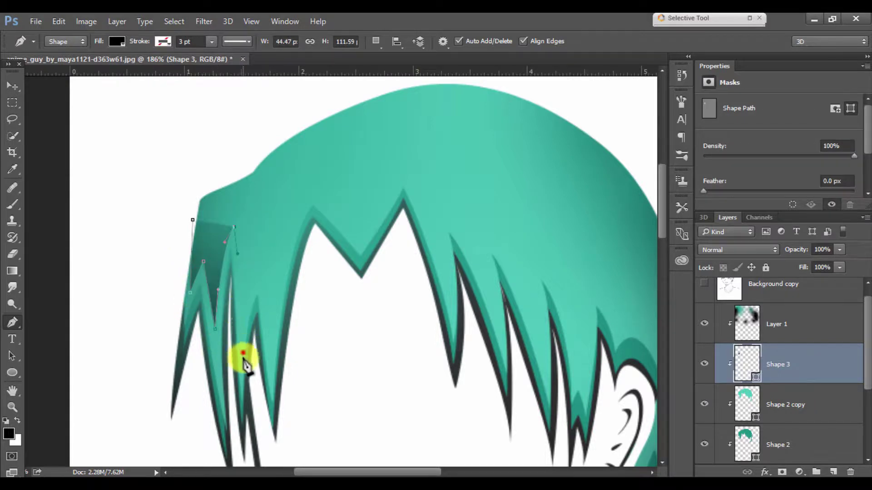
{"action": "mouse_move", "coordinate": [240, 336]}
{"action": "left_mouse_down"}
{"action": "mouse_move", "coordinate": [238, 383]}
{"action": "mouse_move", "coordinate": [241, 357]}
{"action": "left_mouse_up"}
{"action": "left_click", "coordinate": [266, 242]}
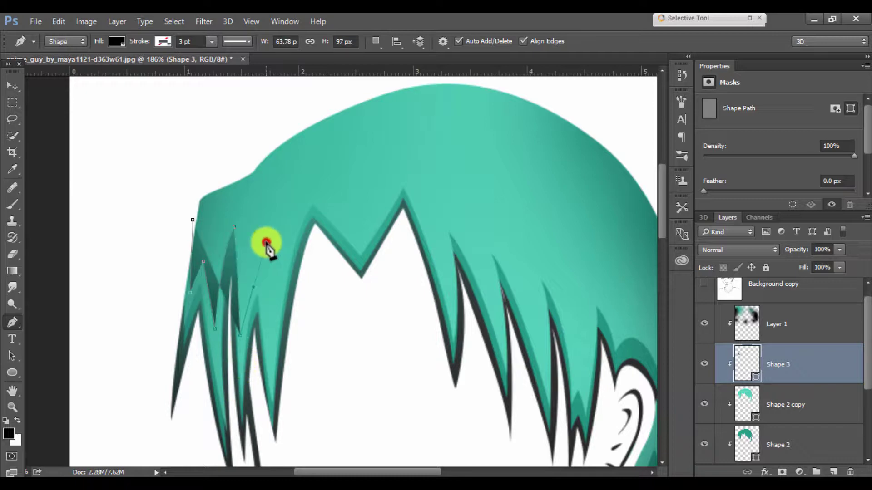
{"action": "left_click", "coordinate": [260, 262]}
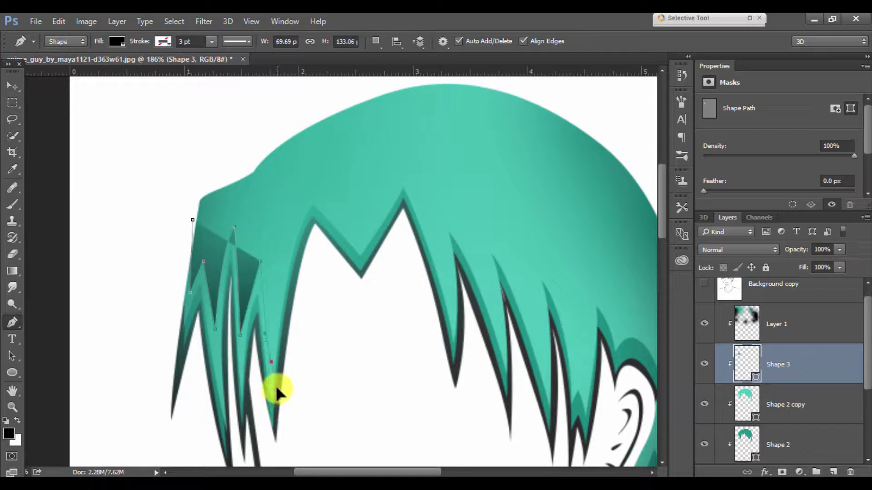
{"action": "left_click_drag", "start_coordinate": [273, 330], "coordinate": [263, 325]}
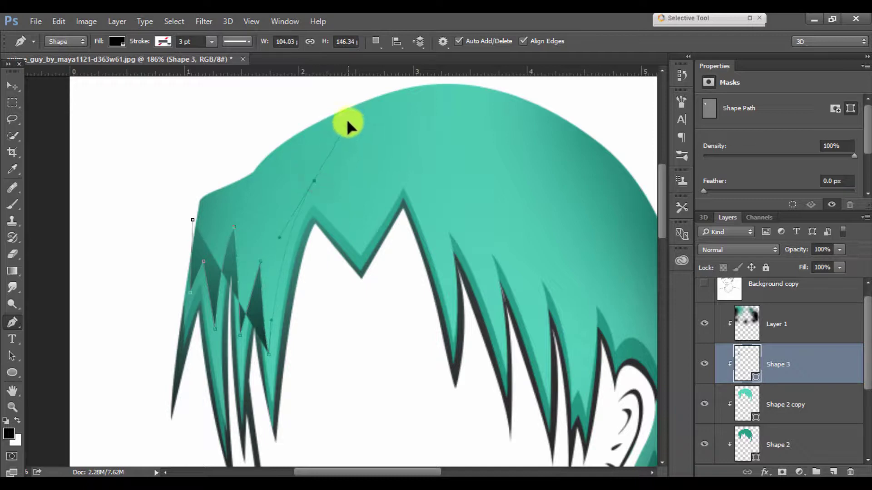
- Trace Shape 3 across the fringe peak and around the right strands
{"action": "left_click_drag", "start_coordinate": [314, 180], "coordinate": [325, 197]}
{"action": "left_click", "coordinate": [360, 246]}
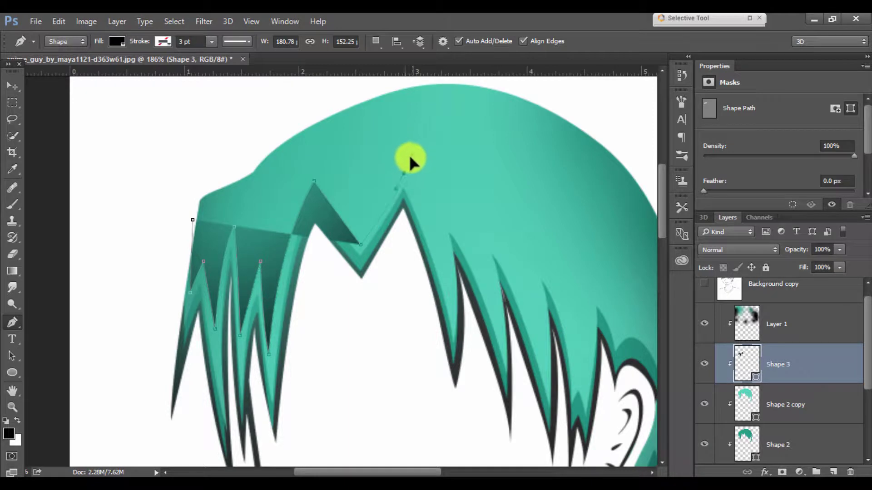
{"action": "left_click_drag", "start_coordinate": [403, 173], "coordinate": [419, 207]}
{"action": "left_click", "coordinate": [450, 301]}
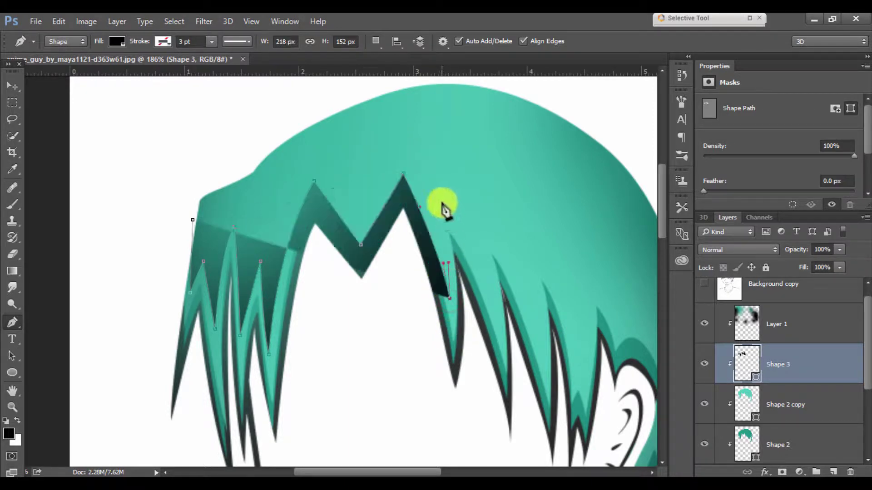
{"action": "left_click", "coordinate": [439, 217]}
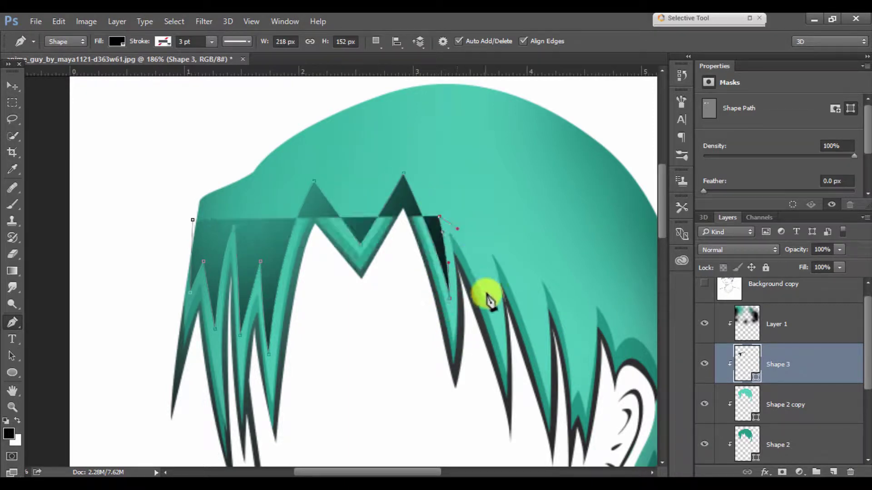
{"action": "mouse_move", "coordinate": [498, 313]}
{"action": "left_mouse_down"}
{"action": "mouse_move", "coordinate": [485, 241]}
{"action": "mouse_move", "coordinate": [502, 254]}
{"action": "left_mouse_up"}
{"action": "left_click_drag", "start_coordinate": [545, 377], "coordinate": [555, 424]}
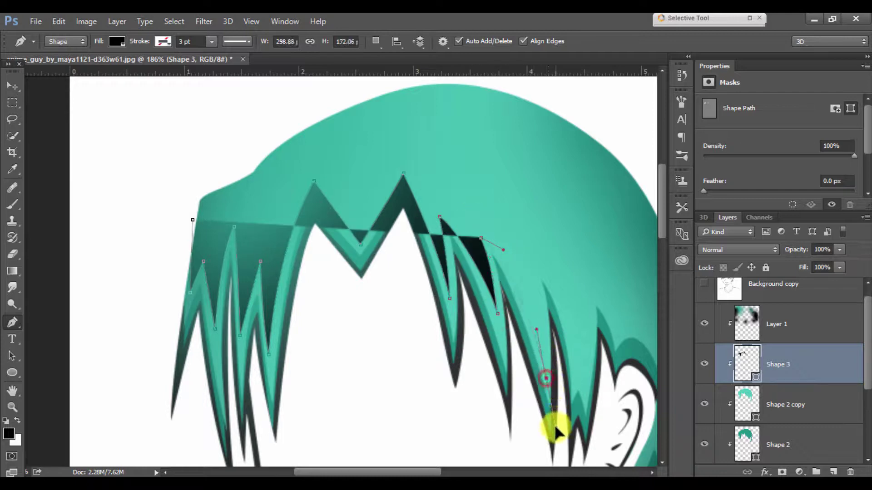
{"action": "left_click_drag", "start_coordinate": [531, 260], "coordinate": [554, 285]}
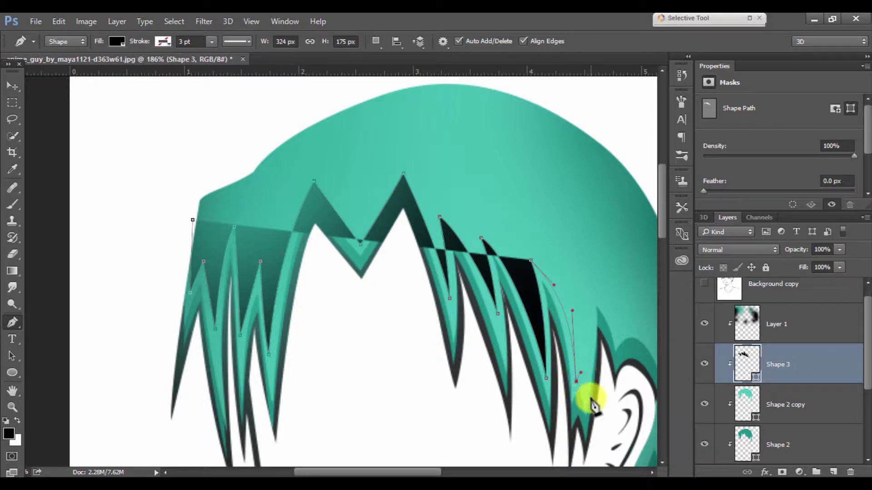
{"action": "left_click_drag", "start_coordinate": [586, 398], "coordinate": [576, 254]}
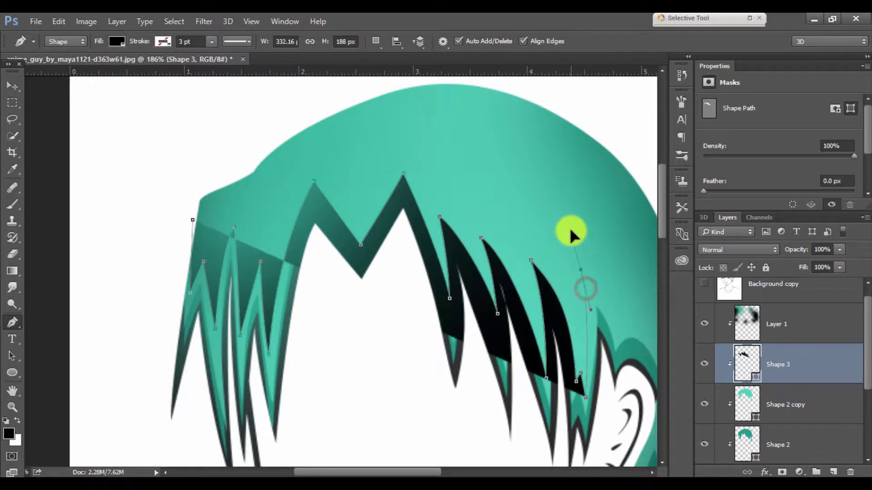
{"action": "left_click_drag", "start_coordinate": [370, 253], "coordinate": [425, 336]}
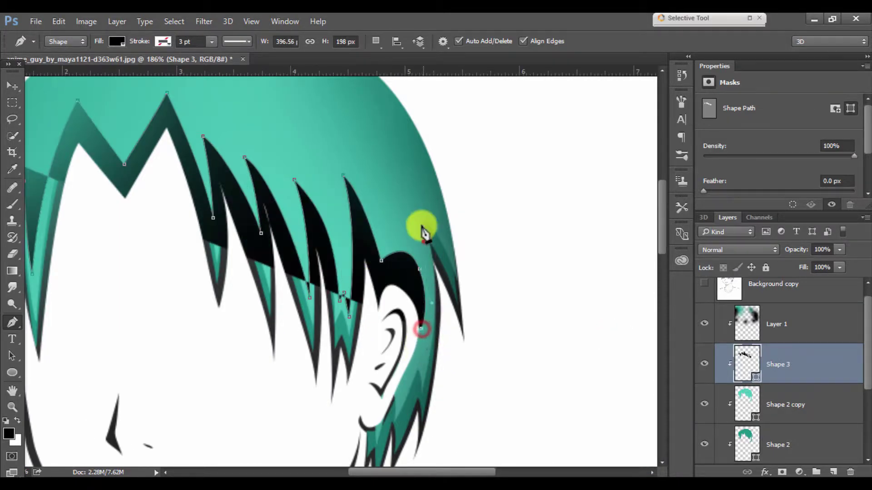
{"action": "left_click_drag", "start_coordinate": [410, 188], "coordinate": [443, 241]}
- Curve Shape 3 over the head top, close the path and adjust its top-left anchor
{"action": "scroll", "coordinate": [444, 241], "scroll_direction": "down", "scroll_amount": 3}
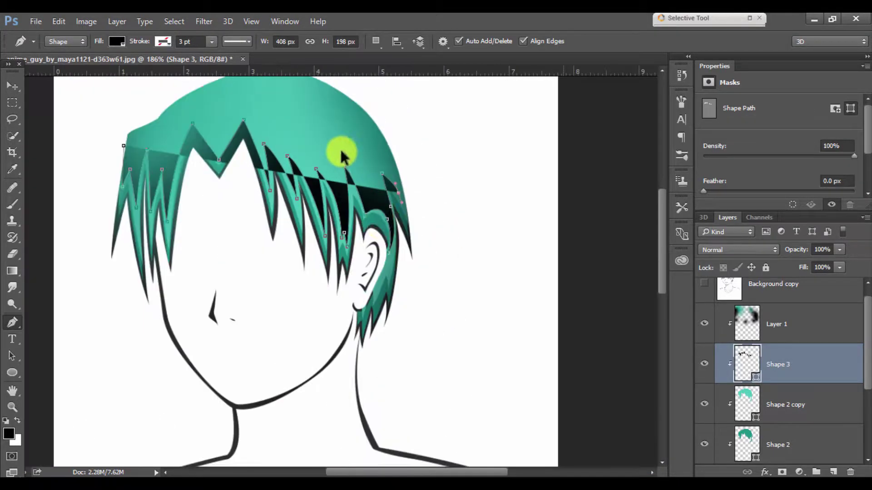
{"action": "left_click_drag", "start_coordinate": [324, 166], "coordinate": [216, 147]}
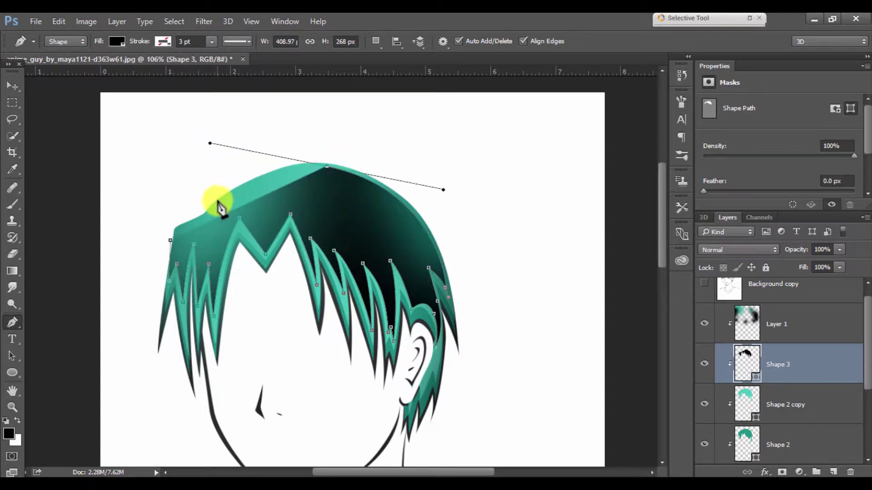
{"action": "left_click", "coordinate": [327, 167], "text": "alt"}
{"action": "left_click", "coordinate": [227, 199]}
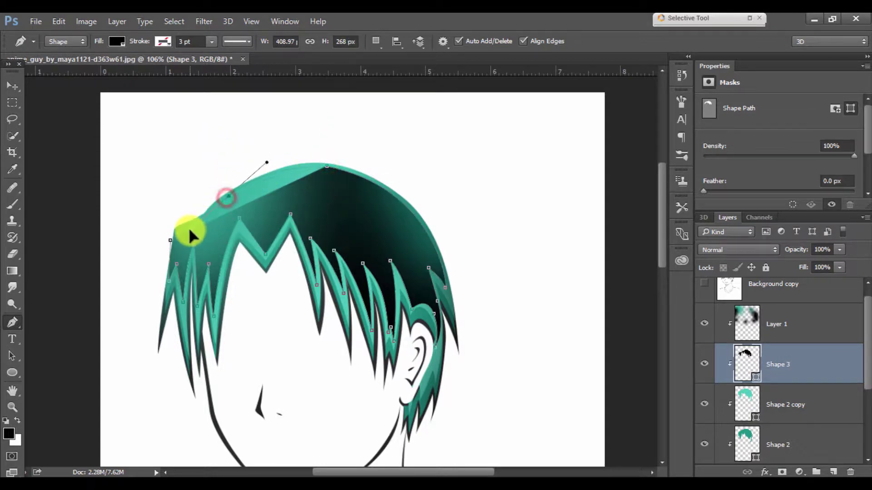
{"action": "left_click_drag", "start_coordinate": [226, 198], "coordinate": [228, 199]}
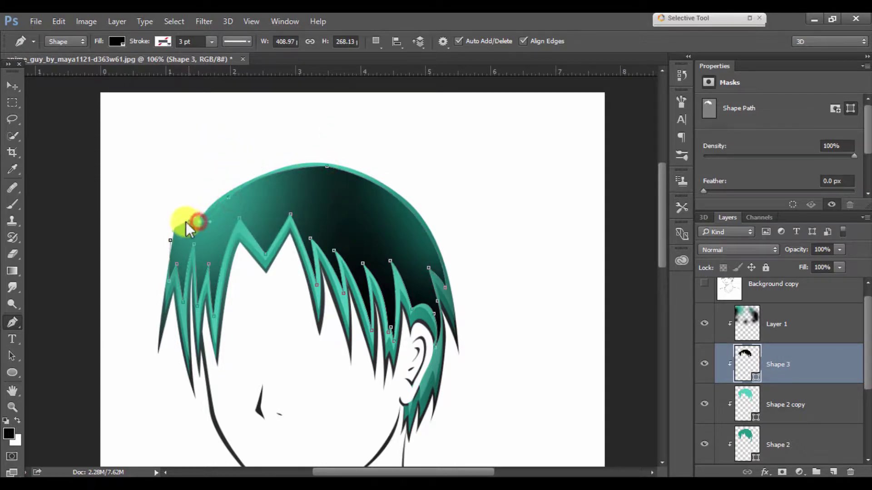
{"action": "scroll", "coordinate": [186, 217], "scroll_direction": "up", "scroll_amount": 5}
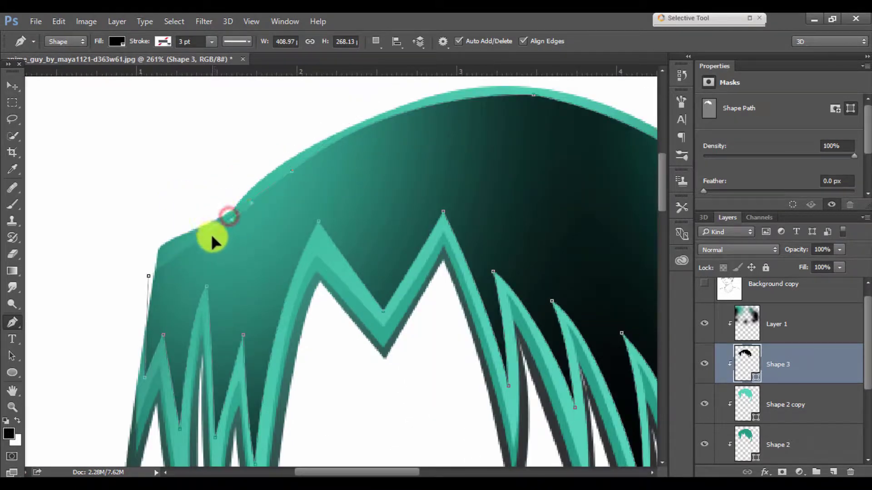
{"action": "left_click_drag", "start_coordinate": [149, 255], "coordinate": [125, 271]}
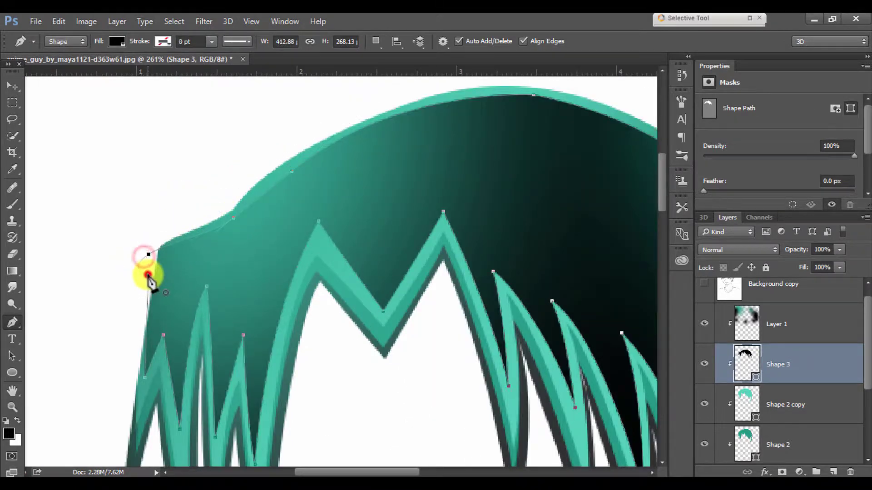
- Refill Shape 3 with a pale mint teal
{"action": "scroll", "coordinate": [264, 201], "scroll_direction": "down", "scroll_amount": 5}
{"action": "double_click", "coordinate": [753, 372]}
{"action": "left_click", "coordinate": [403, 255]}
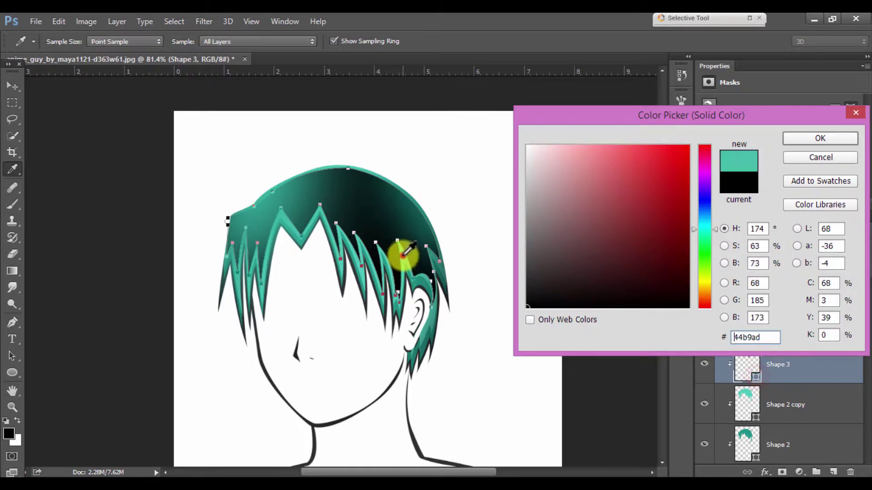
{"action": "left_click_drag", "start_coordinate": [637, 184], "coordinate": [627, 177]}
{"action": "left_click", "coordinate": [832, 136]}
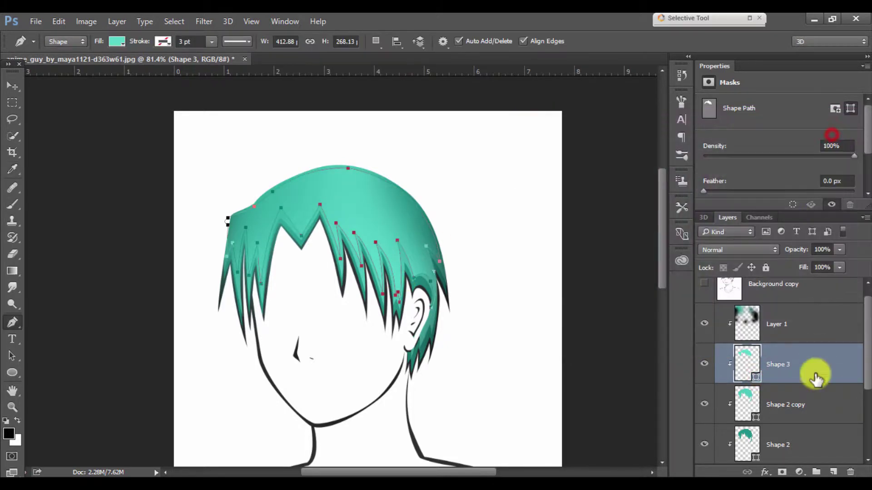
{"action": "key", "text": "ctrl+0"}
{"action": "double_click", "coordinate": [755, 377]}
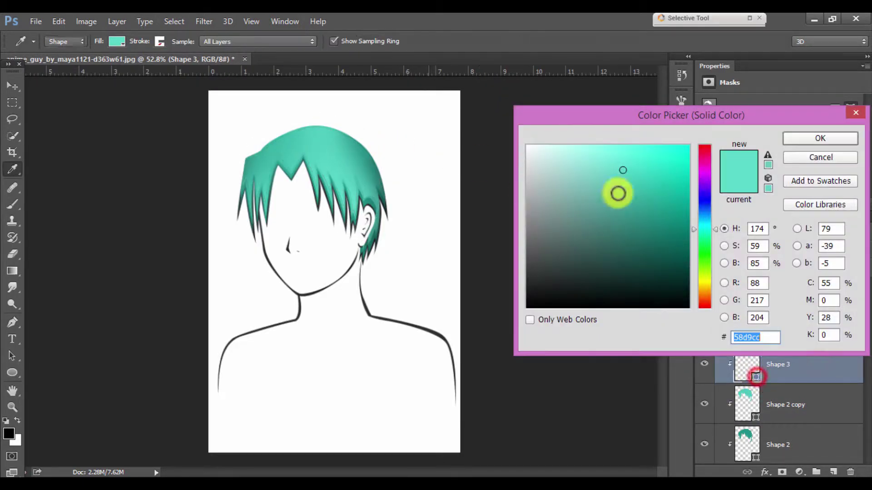
{"action": "left_click", "coordinate": [620, 162]}
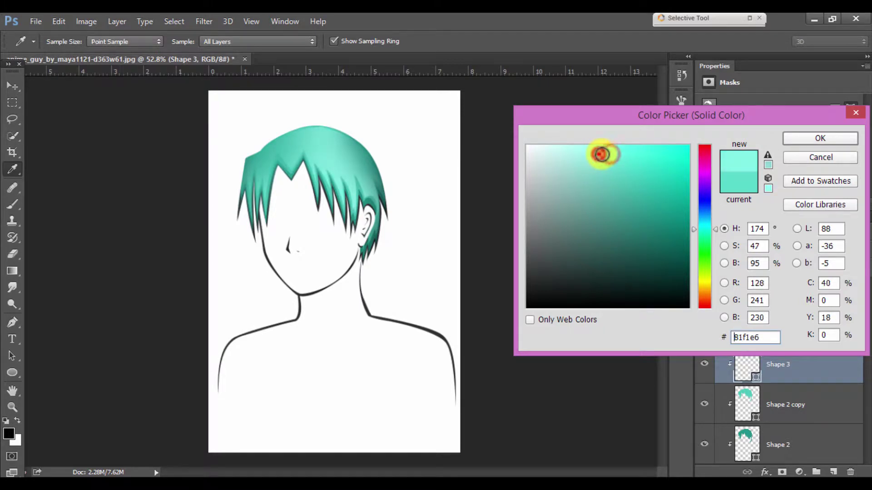
{"action": "left_click", "coordinate": [820, 138]}
- Try several teals for Shape 2 copy and settle on a mid-teal
{"action": "double_click", "coordinate": [747, 404]}
{"action": "left_click", "coordinate": [627, 199]}
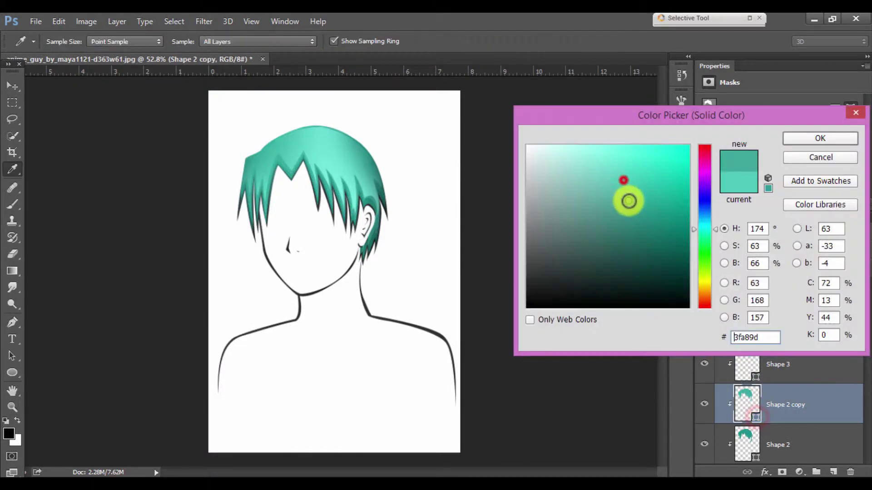
{"action": "left_click", "coordinate": [628, 183]}
{"action": "left_click_drag", "start_coordinate": [611, 160], "coordinate": [553, 132]}
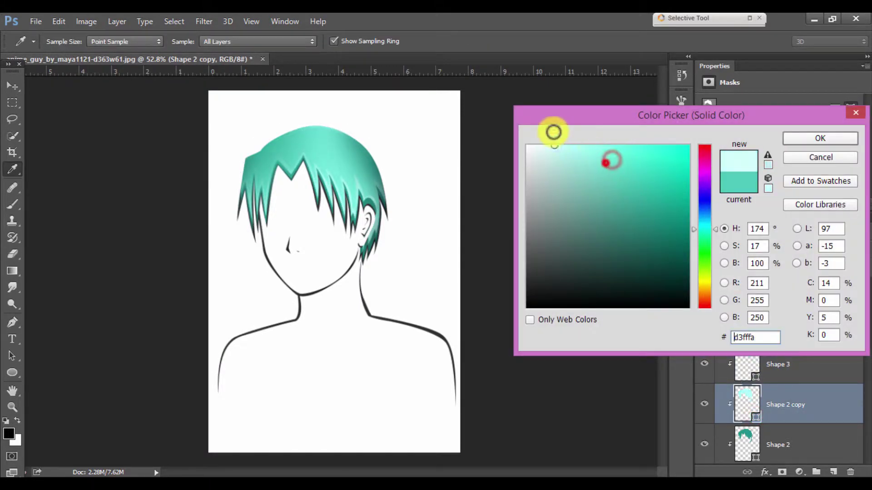
{"action": "scroll", "coordinate": [445, 149], "scroll_direction": "up", "scroll_amount": 3}
{"action": "scroll", "coordinate": [389, 148], "scroll_direction": "down", "scroll_amount": 2}
{"action": "left_click", "coordinate": [634, 186]}
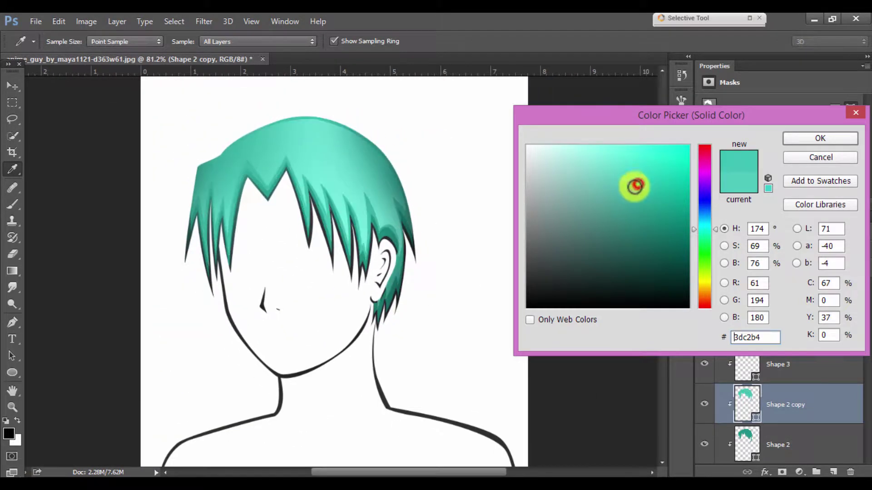
{"action": "left_click", "coordinate": [666, 216]}
{"action": "left_click", "coordinate": [669, 256]}
{"action": "left_click", "coordinate": [375, 186]}
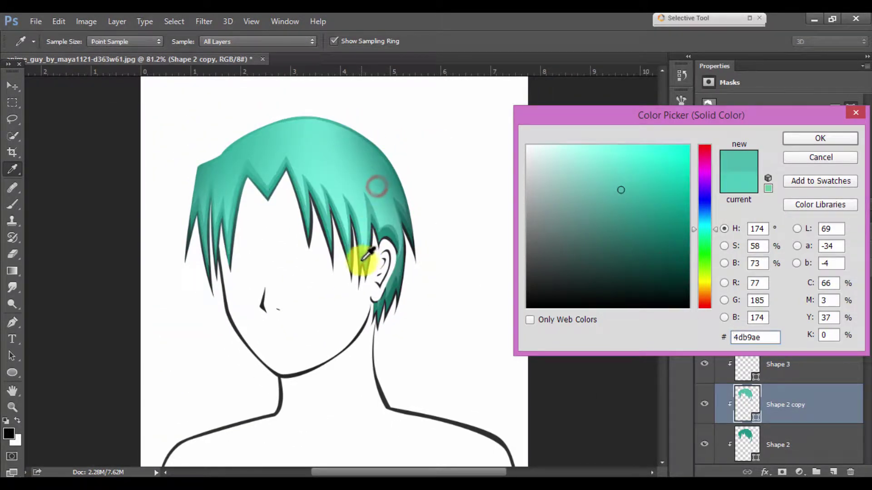
{"action": "left_click", "coordinate": [362, 259]}
{"action": "left_click_drag", "start_coordinate": [654, 216], "coordinate": [634, 182]}
{"action": "left_click", "coordinate": [799, 138]}
- Give Shape 2 a darker teal, then toggle Layer 1's visibility to compare
{"action": "left_click", "coordinate": [767, 443]}
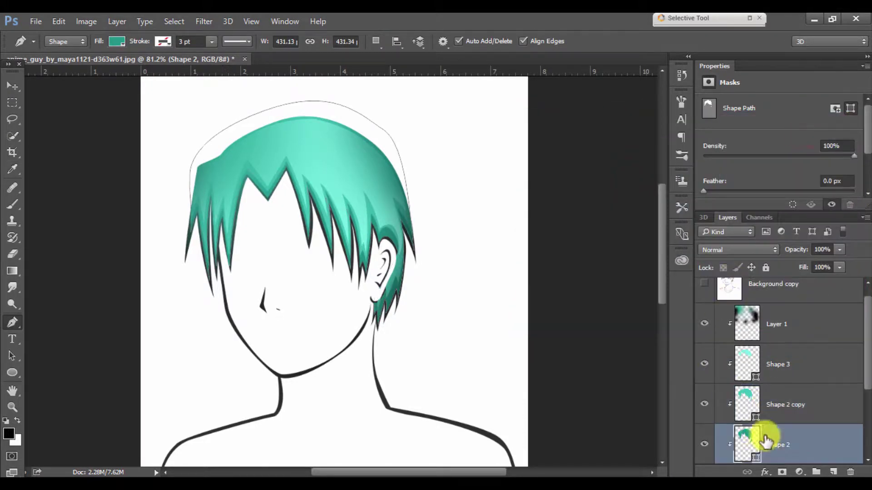
{"action": "left_click", "coordinate": [704, 445]}
{"action": "double_click", "coordinate": [739, 440]}
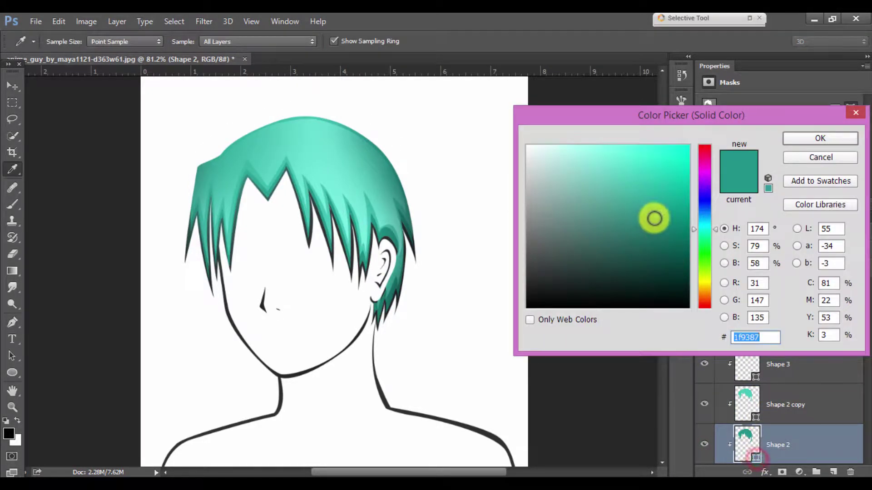
{"action": "left_click_drag", "start_coordinate": [652, 214], "coordinate": [657, 225]}
{"action": "left_click", "coordinate": [816, 139]}
{"action": "left_click", "coordinate": [772, 314]}
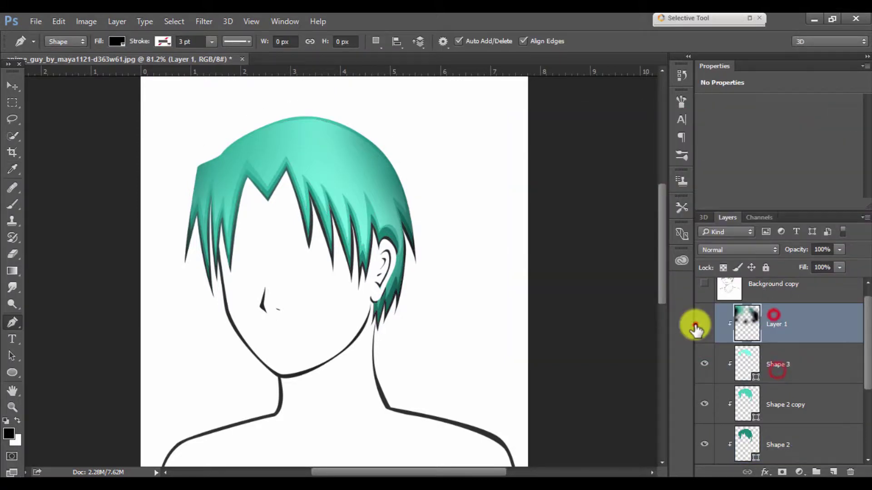
{"action": "left_click", "coordinate": [694, 324]}
{"action": "left_click", "coordinate": [705, 324]}
- Add a Gradient Fill layer above Shape 3 using the Neutral Density preset
{"action": "left_click", "coordinate": [807, 373]}
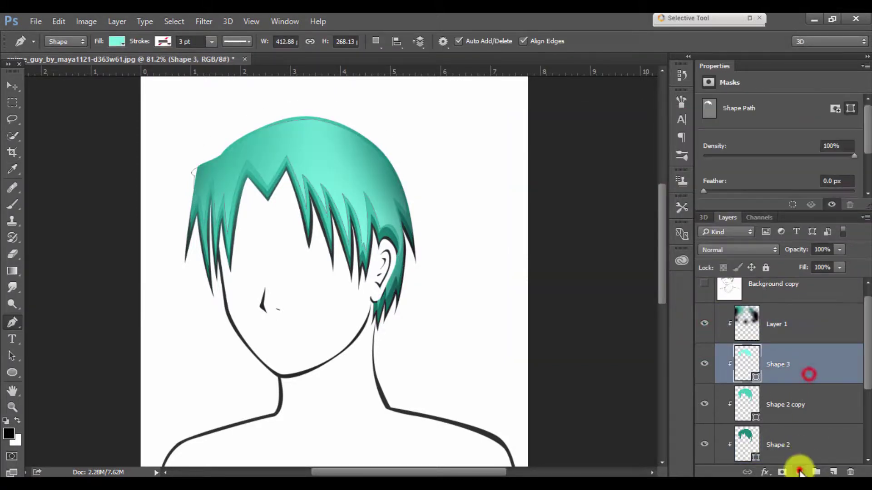
{"action": "left_click", "coordinate": [799, 472]}
{"action": "left_click", "coordinate": [777, 203]}
{"action": "left_click", "coordinate": [651, 91]}
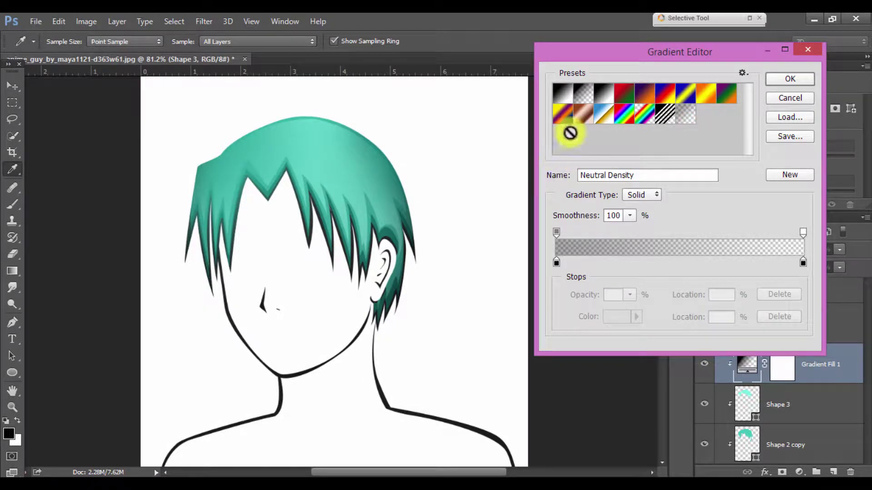
{"action": "left_click", "coordinate": [772, 82]}
{"action": "left_click", "coordinate": [636, 95]}
{"action": "left_click", "coordinate": [685, 121]}
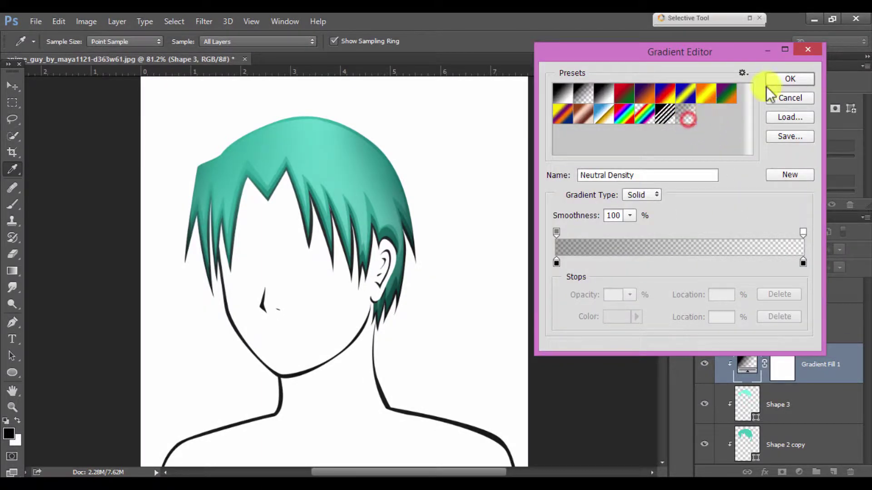
{"action": "left_click", "coordinate": [776, 82]}
{"action": "left_click", "coordinate": [343, 195]}
- Make the gradient radial and reversed, centred to brighten the crown
{"action": "left_click", "coordinate": [627, 115]}
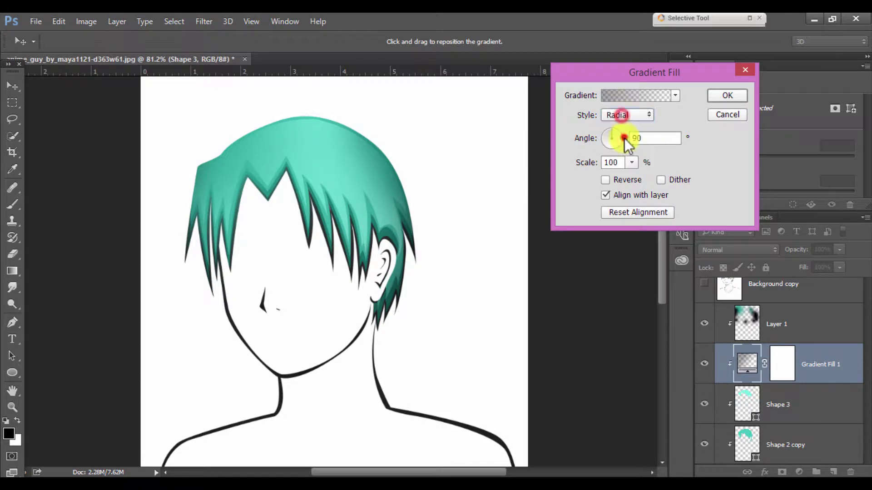
{"action": "left_click", "coordinate": [606, 179]}
{"action": "mouse_move", "coordinate": [267, 148]}
{"action": "left_mouse_down"}
{"action": "mouse_move", "coordinate": [345, 190]}
{"action": "mouse_move", "coordinate": [196, 23]}
{"action": "left_mouse_up"}
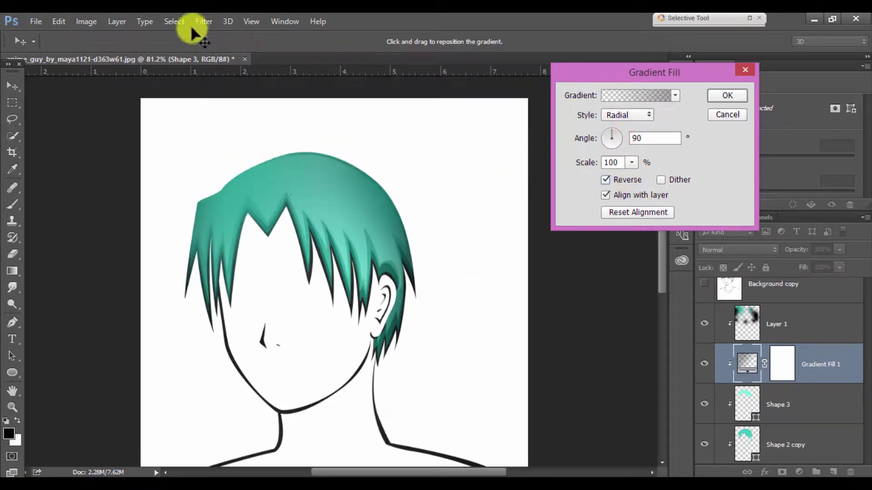
{"action": "mouse_move", "coordinate": [324, 224]}
{"action": "left_mouse_down"}
{"action": "mouse_move", "coordinate": [252, 200]}
{"action": "mouse_move", "coordinate": [253, 146]}
{"action": "left_mouse_up"}
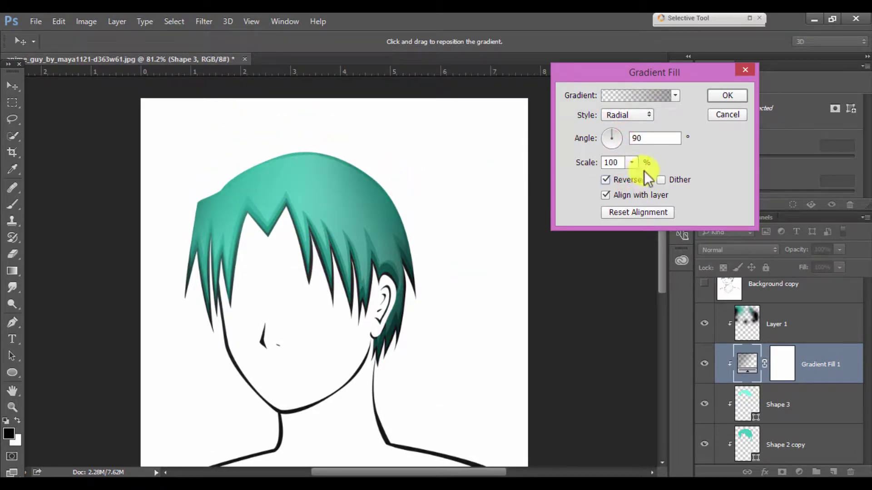
{"action": "left_click", "coordinate": [727, 95]}
{"action": "left_click", "coordinate": [705, 363]}
{"action": "scroll", "coordinate": [667, 359], "scroll_direction": "down", "scroll_amount": 3}
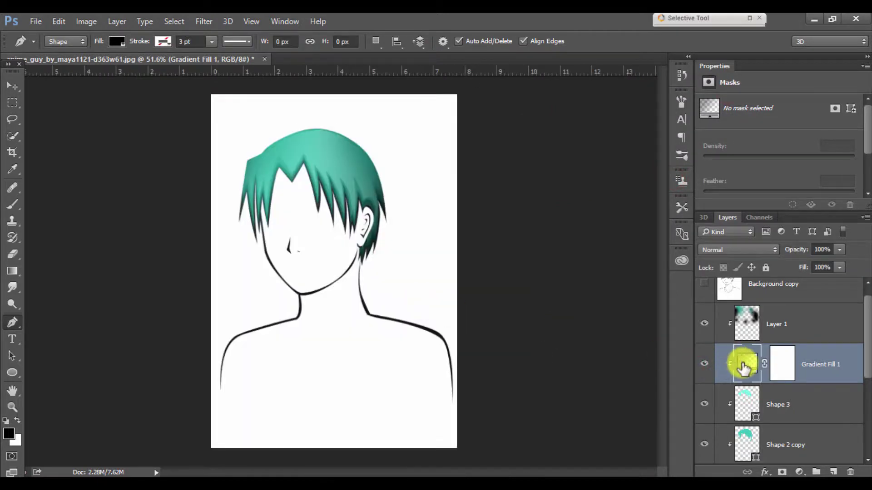
{"action": "left_click", "coordinate": [804, 325]}
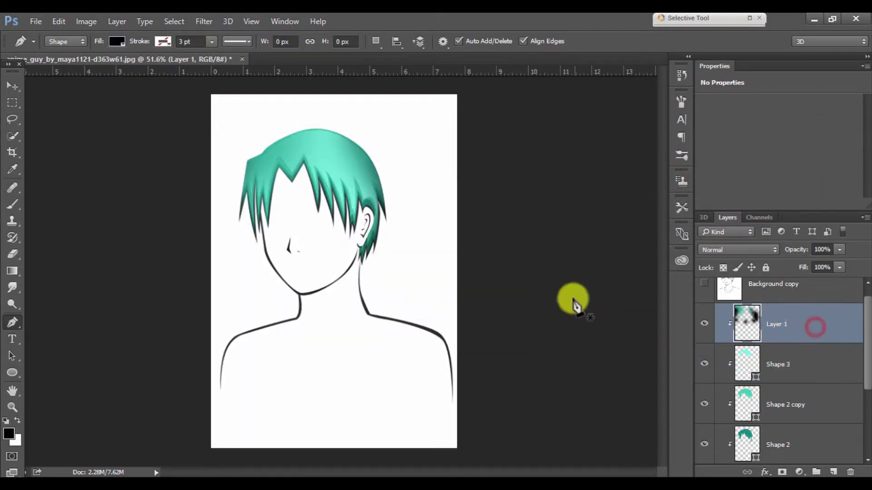
- Add a new empty layer above the Shape 3 layer
{"action": "left_click", "coordinate": [722, 293]}
{"action": "left_click", "coordinate": [781, 379]}
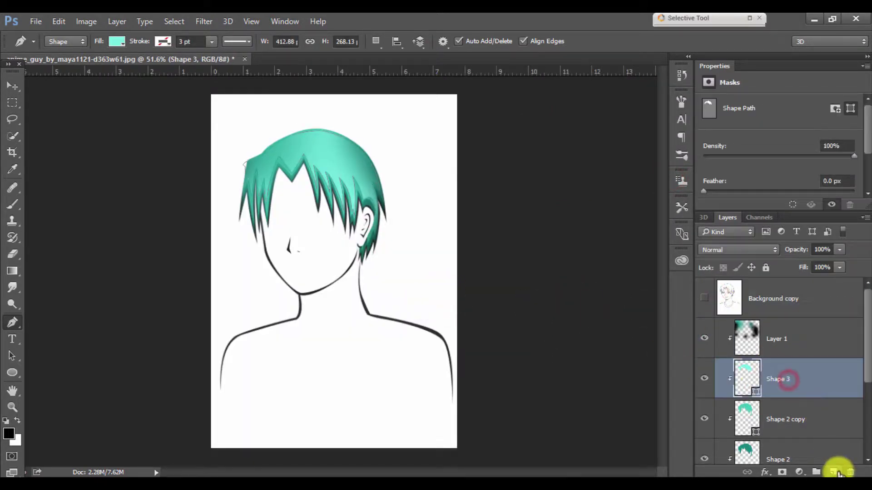
{"action": "left_click", "coordinate": [833, 473]}
{"action": "scroll", "coordinate": [296, 146], "scroll_direction": "up", "scroll_amount": 3}
{"action": "scroll", "coordinate": [242, 281], "scroll_direction": "up", "scroll_amount": 2}
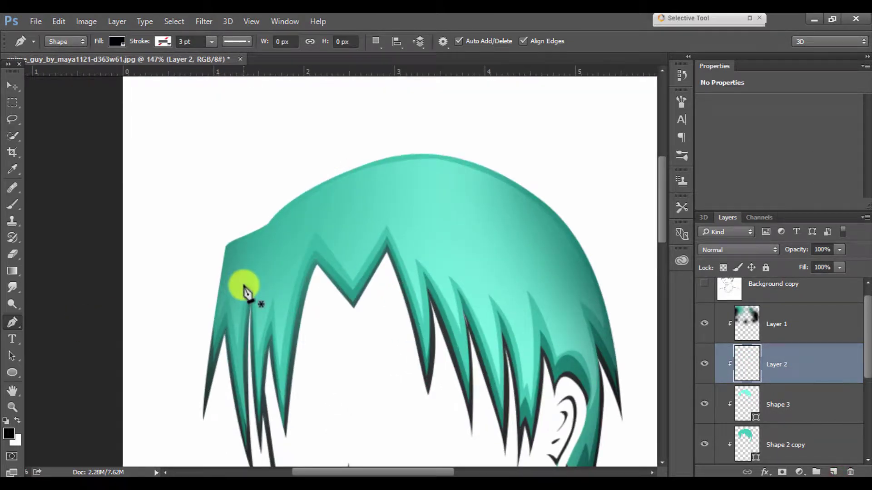
{"action": "scroll", "coordinate": [246, 281], "scroll_direction": "up", "scroll_amount": 2}
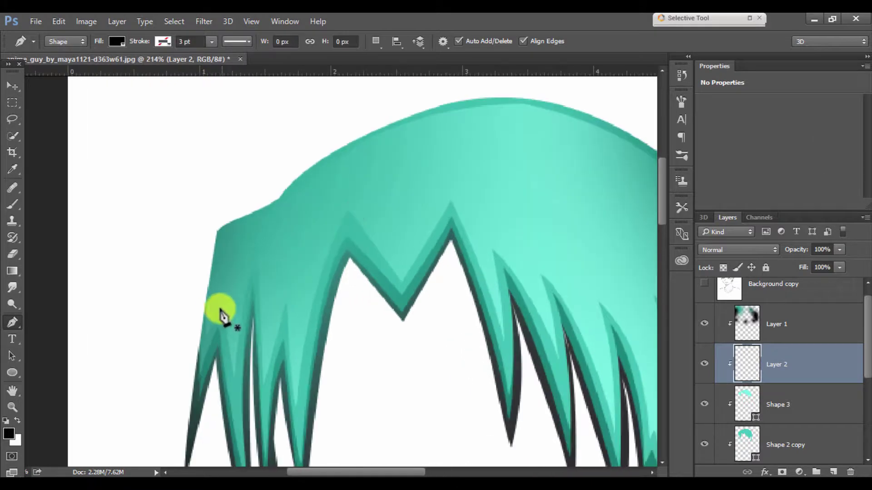
- Trace a zigzag outline along the spiky hair fringe from the left edge rightward
{"action": "left_click", "coordinate": [214, 295]}
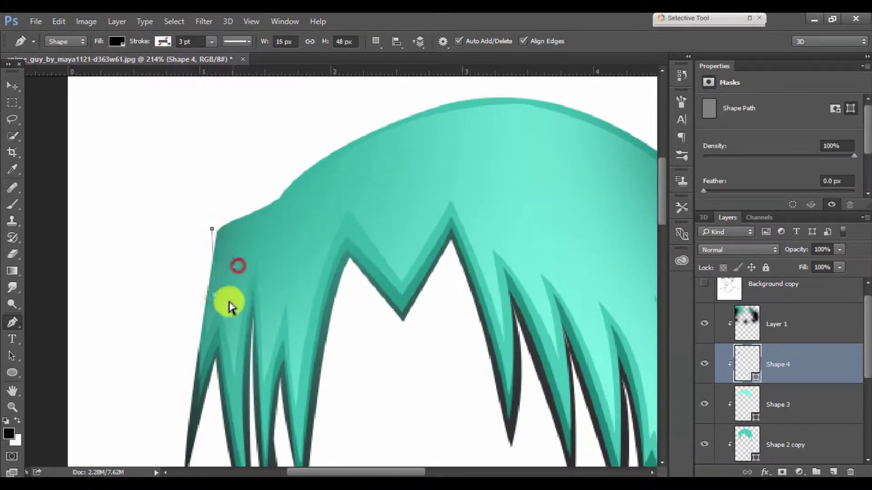
{"action": "left_click", "coordinate": [258, 236]}
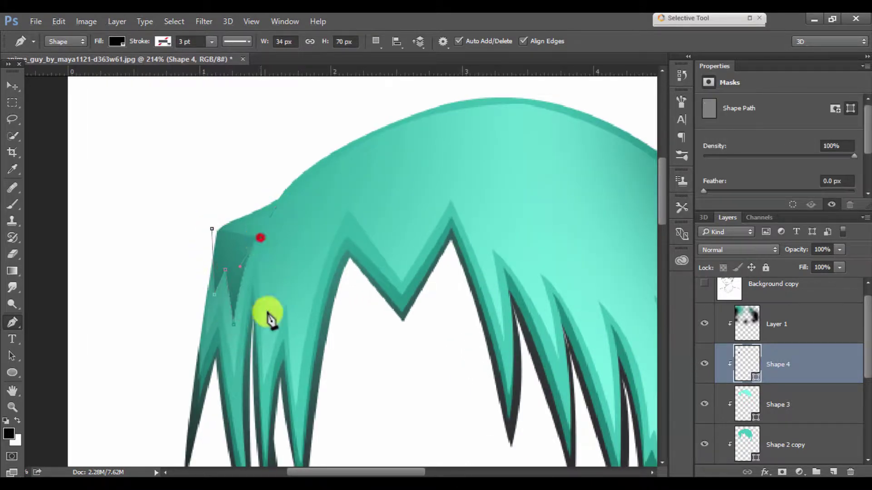
{"action": "left_click", "coordinate": [269, 318]}
{"action": "left_click", "coordinate": [297, 259]}
{"action": "left_click_drag", "start_coordinate": [293, 331], "coordinate": [284, 371]}
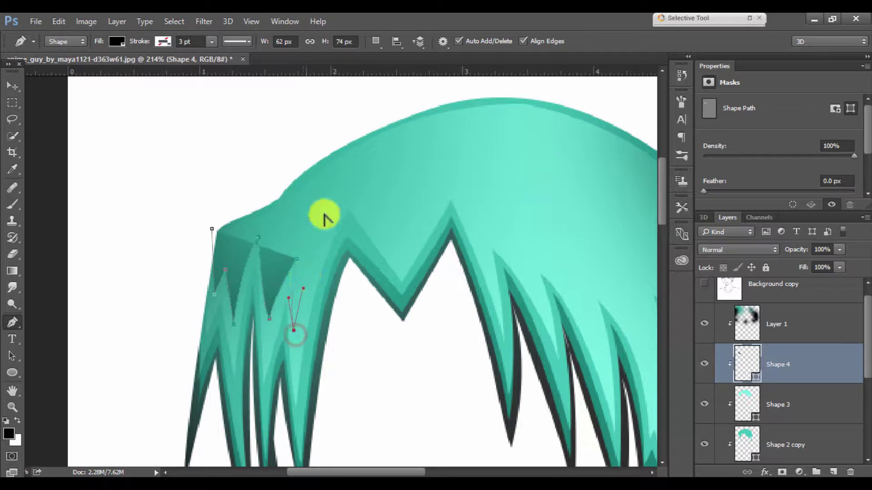
{"action": "left_click_drag", "start_coordinate": [348, 193], "coordinate": [370, 162]}
{"action": "left_click", "coordinate": [400, 267]}
{"action": "left_click", "coordinate": [455, 180]}
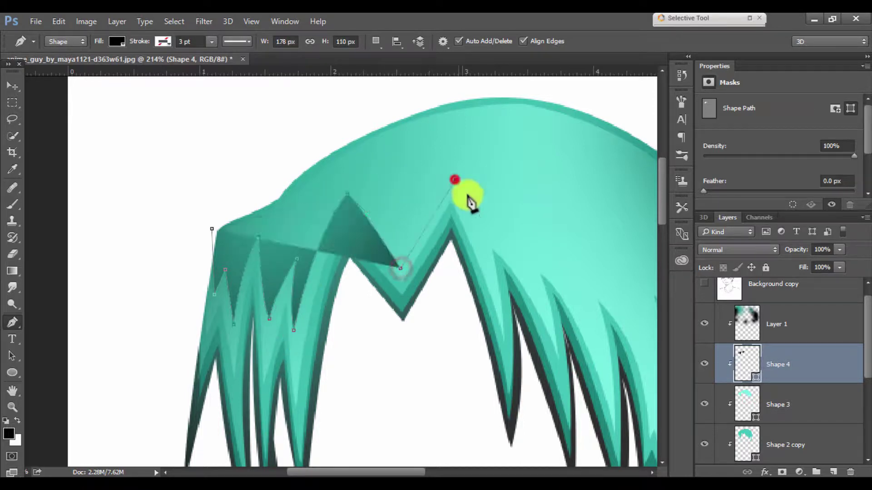
{"action": "left_click", "coordinate": [486, 258]}
{"action": "left_click", "coordinate": [484, 199]}
{"action": "left_click_drag", "start_coordinate": [535, 292], "coordinate": [548, 331]}
{"action": "left_click_drag", "start_coordinate": [524, 229], "coordinate": [568, 311]}
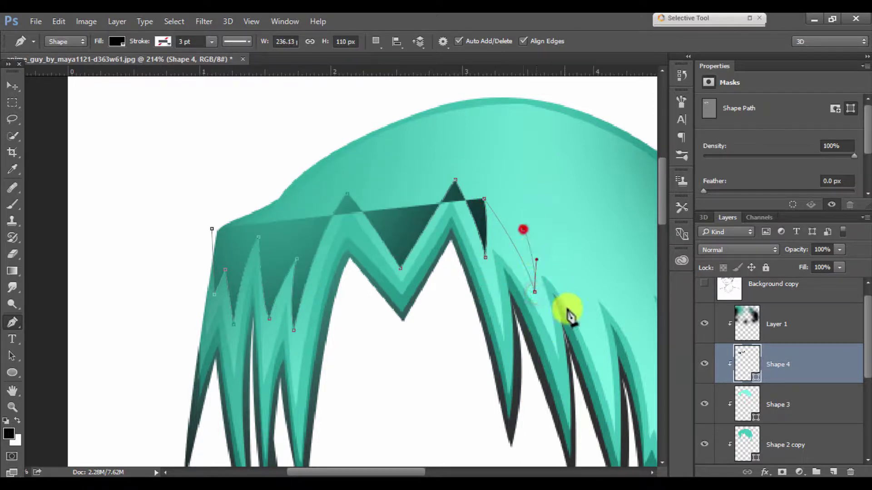
{"action": "left_click_drag", "start_coordinate": [598, 348], "coordinate": [608, 395]}
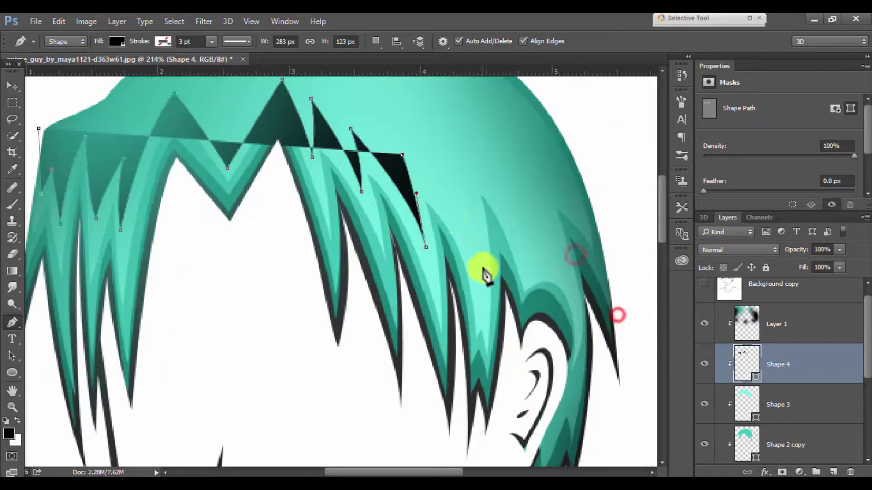
- Curve the outline up the right strands, over the crown, and close the hair-top shape
{"action": "left_click_drag", "start_coordinate": [478, 276], "coordinate": [483, 343]}
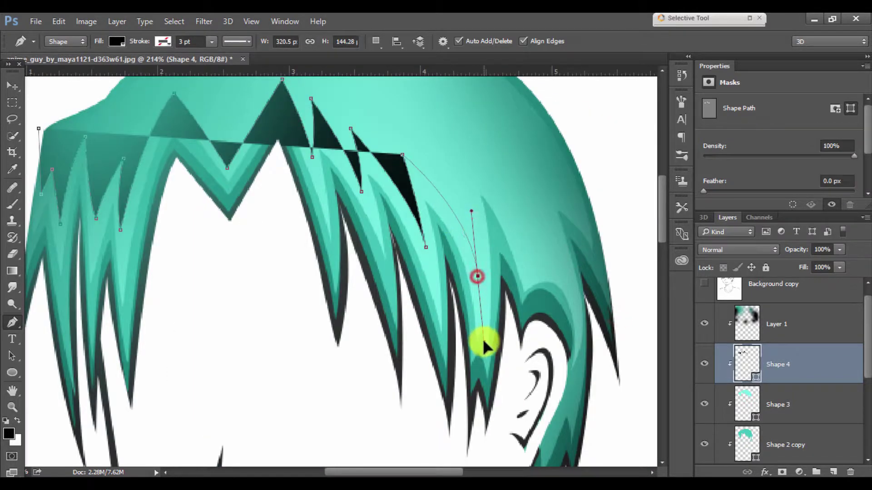
{"action": "left_click_drag", "start_coordinate": [529, 278], "coordinate": [530, 293]}
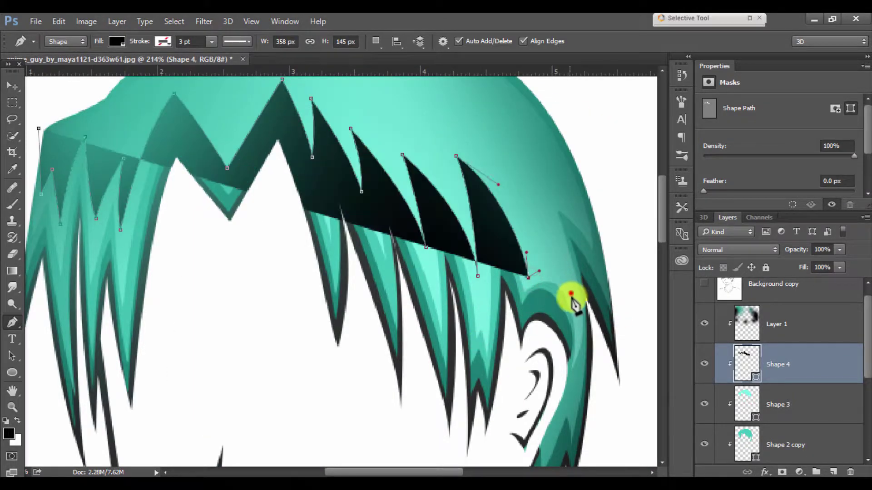
{"action": "left_click_drag", "start_coordinate": [545, 177], "coordinate": [594, 263]}
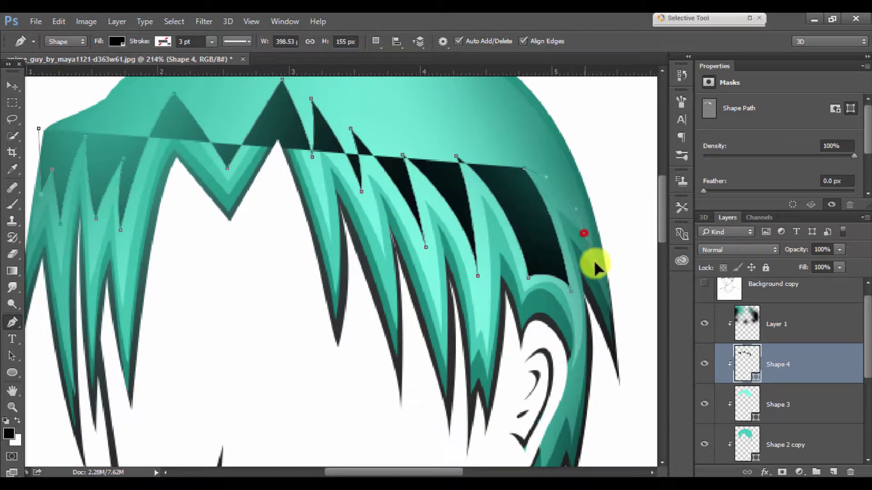
{"action": "scroll", "coordinate": [499, 113], "scroll_direction": "up", "scroll_amount": 3}
{"action": "left_click_drag", "start_coordinate": [435, 135], "coordinate": [248, 114]}
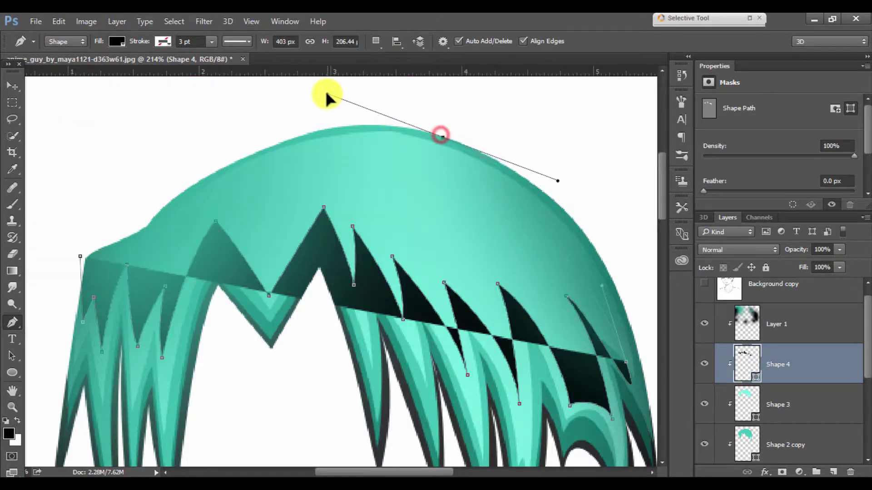
{"action": "left_click", "coordinate": [82, 254]}
{"action": "scroll", "coordinate": [293, 237], "scroll_direction": "down", "scroll_amount": 5}
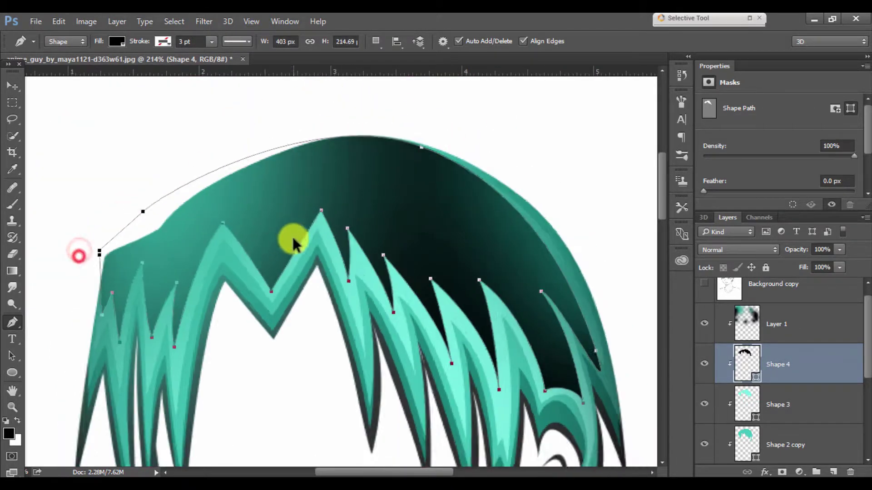
- Give Shape 4 a lighter teal fill sampled from the hair colour
{"action": "double_click", "coordinate": [763, 380]}
{"action": "left_click", "coordinate": [379, 289]}
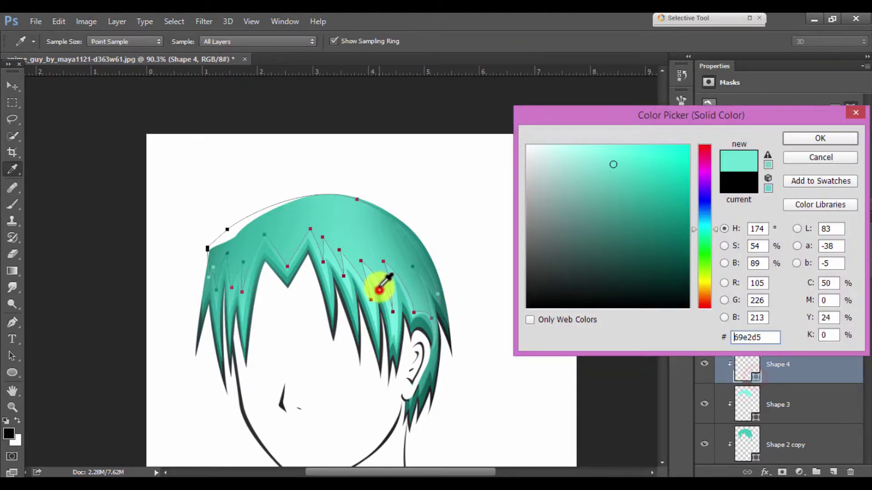
{"action": "mouse_move", "coordinate": [609, 162]}
{"action": "left_mouse_down"}
{"action": "mouse_move", "coordinate": [590, 150]}
{"action": "mouse_move", "coordinate": [621, 150]}
{"action": "mouse_move", "coordinate": [560, 132]}
{"action": "mouse_move", "coordinate": [527, 144]}
{"action": "mouse_move", "coordinate": [560, 160]}
{"action": "mouse_move", "coordinate": [409, 273]}
{"action": "mouse_move", "coordinate": [388, 301]}
{"action": "left_mouse_up"}
{"action": "left_click", "coordinate": [428, 253]}
{"action": "left_click", "coordinate": [819, 139]}
- Brighten Shape 4's fill further to a vivid bright aqua
{"action": "double_click", "coordinate": [755, 377]}
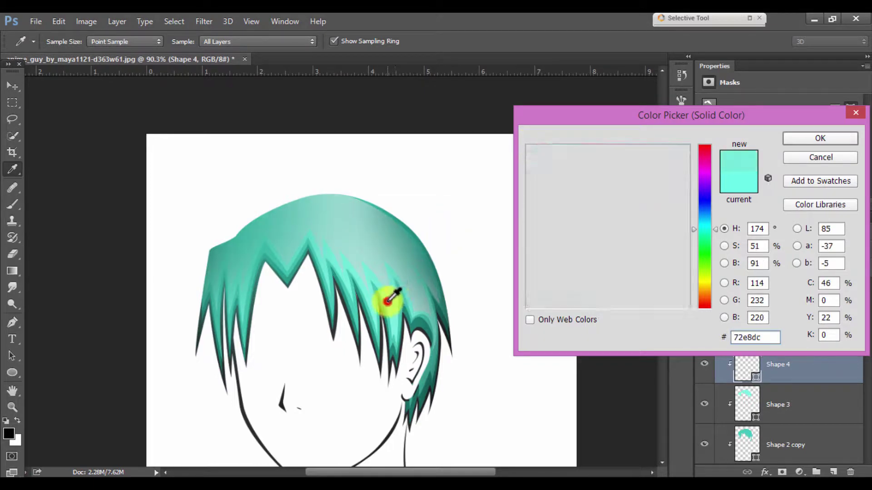
{"action": "left_click", "coordinate": [377, 267]}
{"action": "mouse_move", "coordinate": [614, 157]}
{"action": "left_mouse_down"}
{"action": "mouse_move", "coordinate": [608, 146]}
{"action": "mouse_move", "coordinate": [645, 153]}
{"action": "left_mouse_up"}
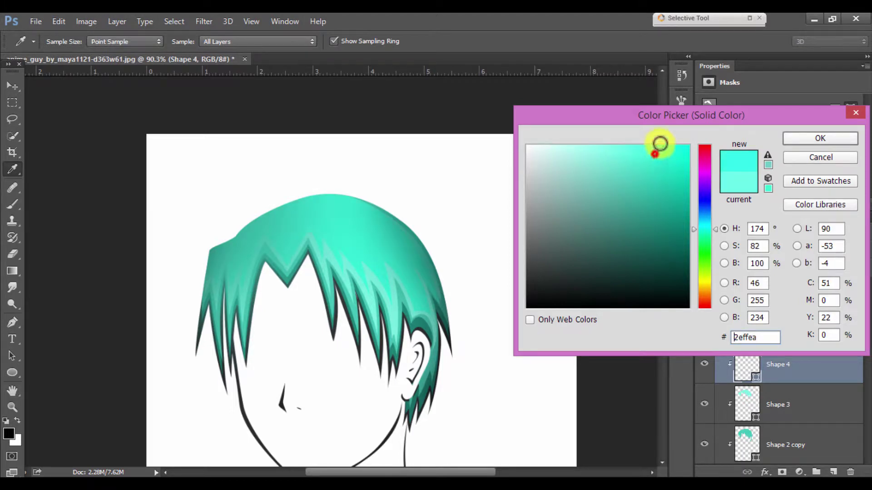
{"action": "left_click_drag", "start_coordinate": [644, 150], "coordinate": [623, 141]}
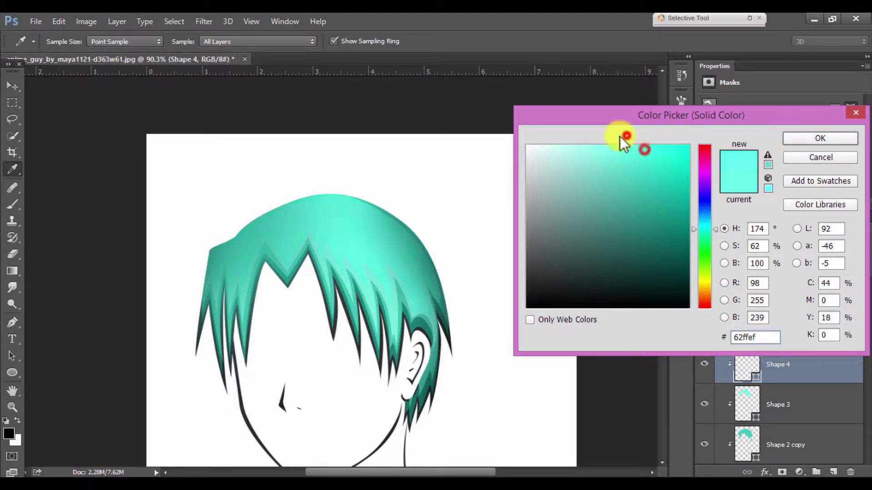
{"action": "left_click", "coordinate": [796, 138]}
- Group the hair shape layers into Group 1 after checking the hair-top shape
{"action": "left_click", "coordinate": [704, 362]}
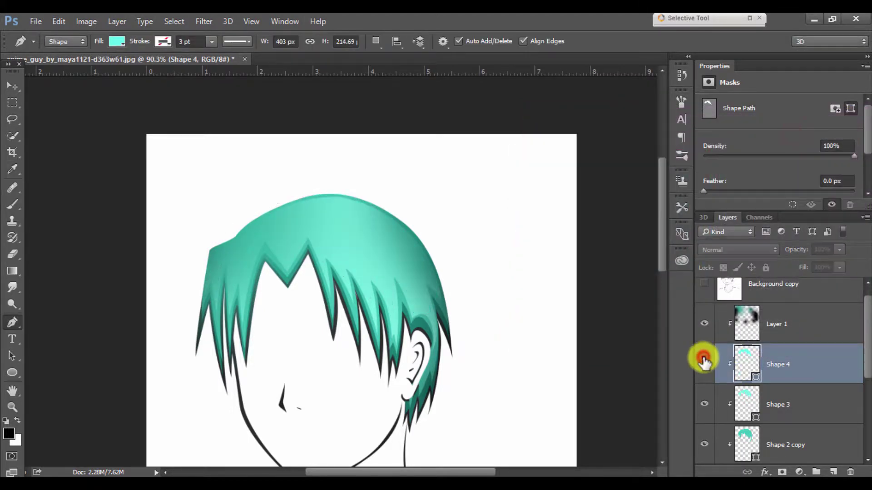
{"action": "left_click", "coordinate": [763, 389]}
{"action": "left_click", "coordinate": [767, 315]}
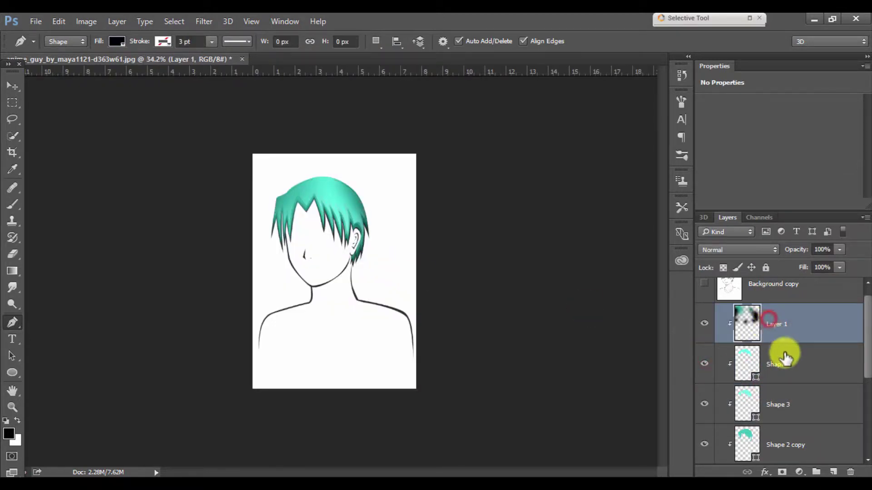
{"action": "scroll", "coordinate": [783, 353], "scroll_direction": "down", "scroll_amount": 3}
{"action": "left_click", "coordinate": [811, 436], "text": "shift"}
{"action": "left_click_drag", "start_coordinate": [813, 444], "coordinate": [816, 473]}
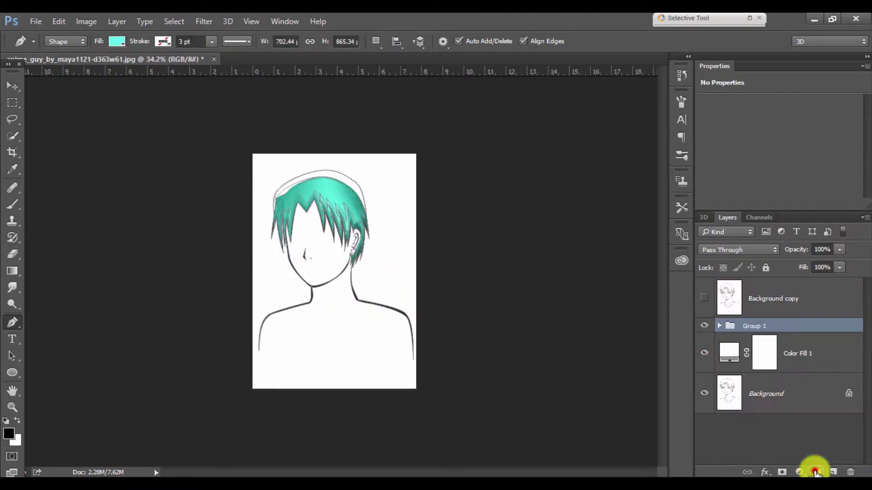
{"action": "scroll", "coordinate": [309, 214], "scroll_direction": "up", "scroll_amount": 3}
{"action": "scroll", "coordinate": [311, 241], "scroll_direction": "up", "scroll_amount": 2}
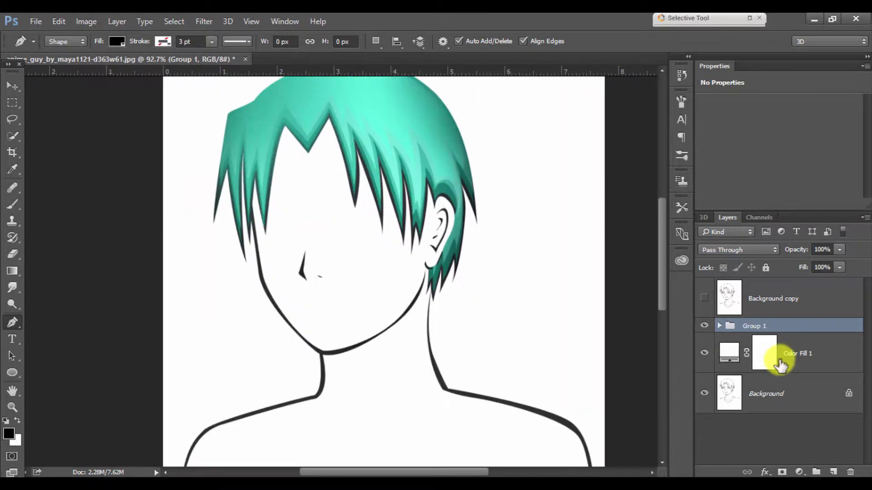
- Select the white fill layer and show the Background copy pencil sketch
{"action": "left_click", "coordinate": [772, 356]}
{"action": "scroll", "coordinate": [358, 236], "scroll_direction": "up", "scroll_amount": 2}
{"action": "scroll", "coordinate": [272, 218], "scroll_direction": "down", "scroll_amount": 1}
{"action": "scroll", "coordinate": [283, 231], "scroll_direction": "down", "scroll_amount": 3}
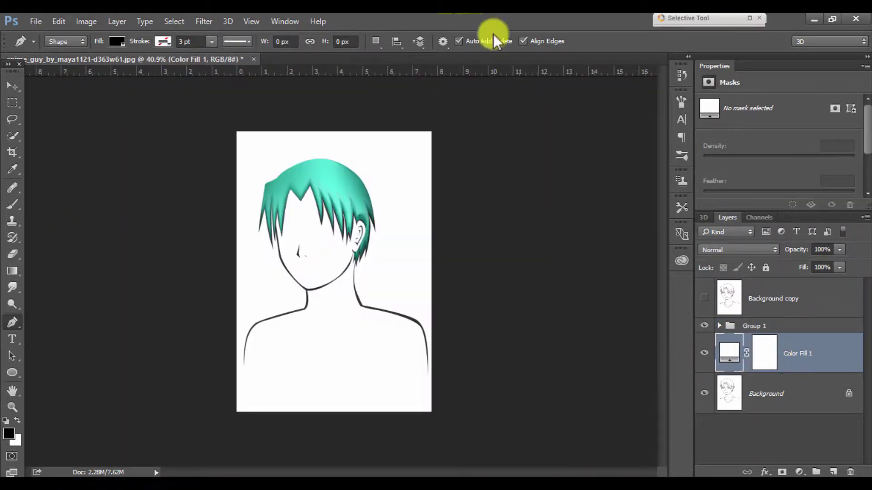
{"action": "left_click", "coordinate": [705, 298]}
{"action": "scroll", "coordinate": [278, 228], "scroll_direction": "up", "scroll_amount": 4}
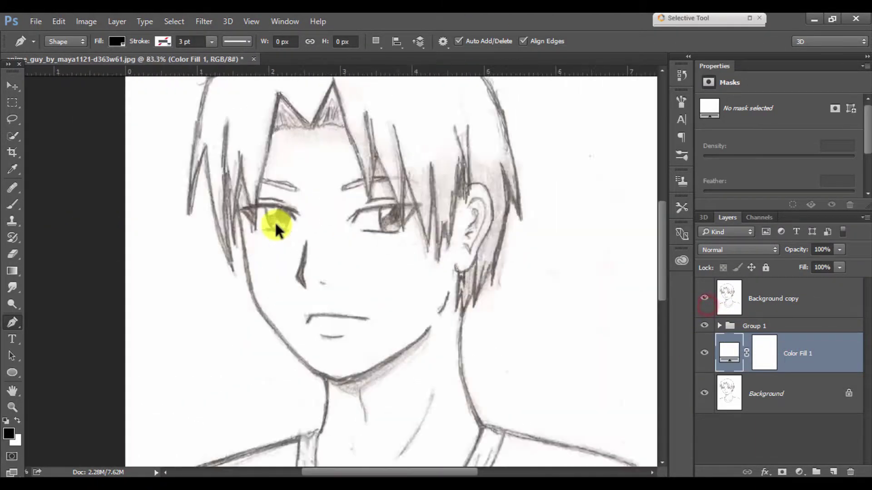
{"action": "scroll", "coordinate": [343, 241], "scroll_direction": "up", "scroll_amount": 1}
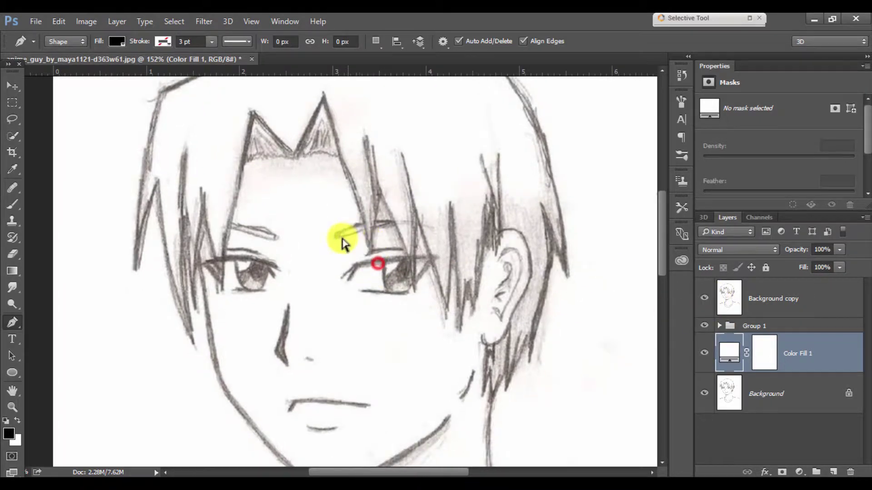
{"action": "scroll", "coordinate": [319, 231], "scroll_direction": "up", "scroll_amount": 3}
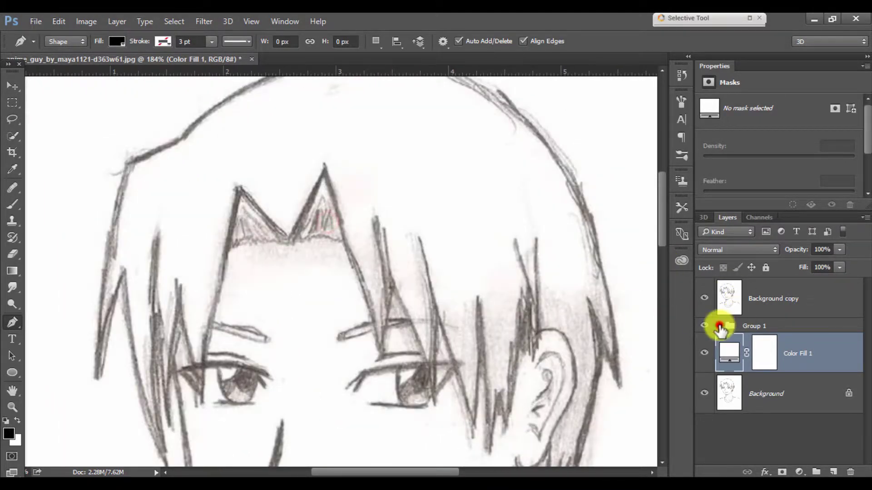
- Compare hair against the sketch, leaving the sketch visible and Group 1 collapsed
{"action": "left_click", "coordinate": [719, 326]}
{"action": "left_click", "coordinate": [799, 459]}
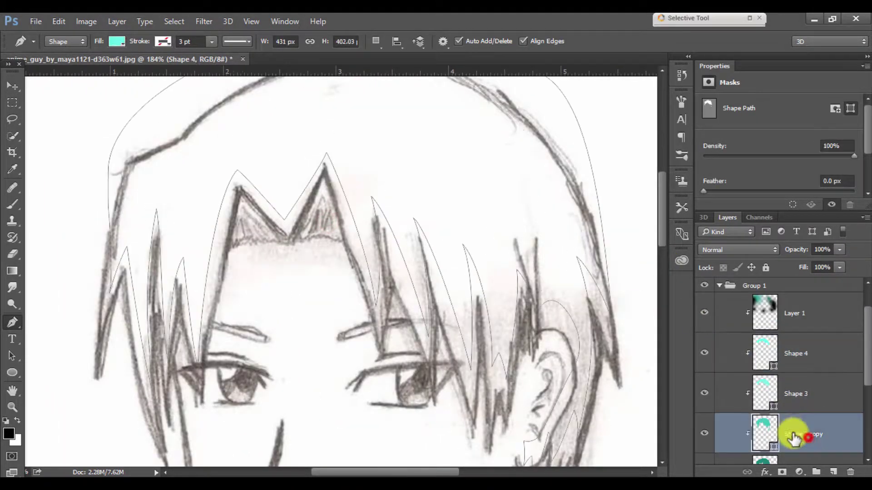
{"action": "left_click", "coordinate": [704, 298]}
{"action": "left_click", "coordinate": [704, 300]}
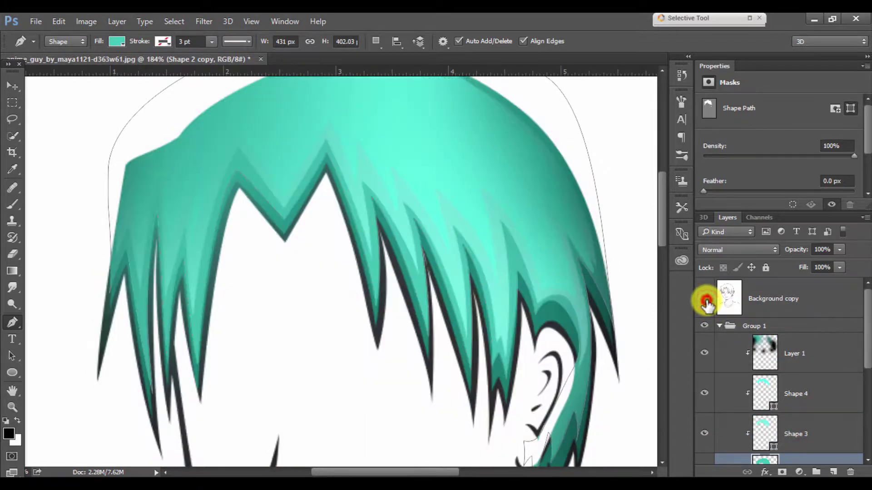
{"action": "left_click", "coordinate": [705, 299]}
{"action": "left_click", "coordinate": [705, 300]}
{"action": "left_click", "coordinate": [704, 298]}
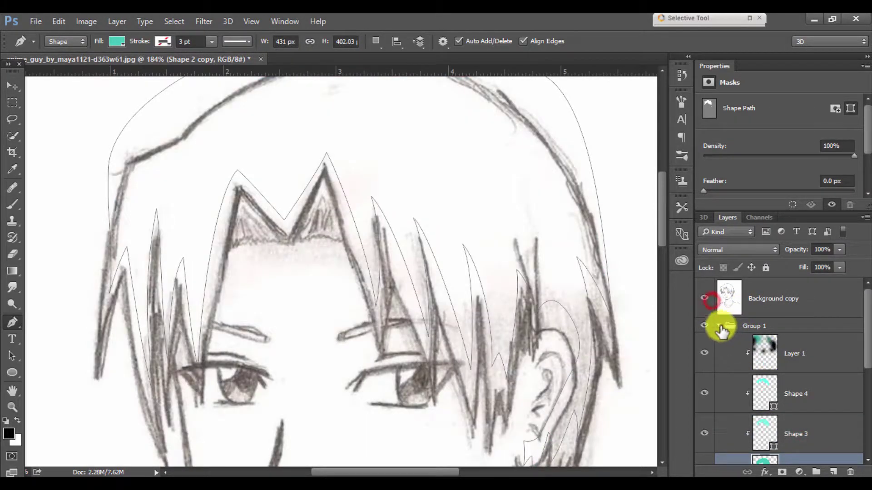
{"action": "left_click", "coordinate": [719, 326]}
{"action": "left_click", "coordinate": [775, 350]}
{"action": "scroll", "coordinate": [88, 321], "scroll_direction": "up", "scroll_amount": 3}
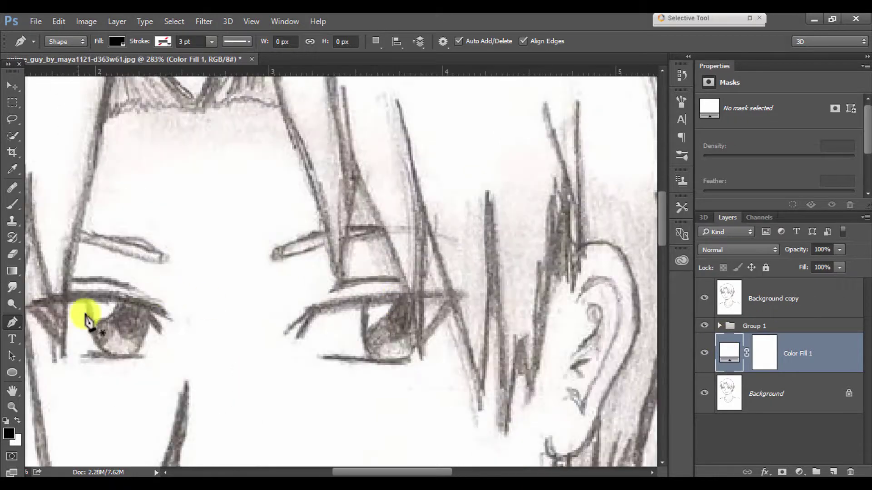
{"action": "scroll", "coordinate": [306, 298], "scroll_direction": "up", "scroll_amount": 2}
- Trace both eyebrows into one Shape 5 using the Combine Shapes option
{"action": "scroll", "coordinate": [306, 298], "scroll_direction": "up", "scroll_amount": 2}
{"action": "left_click", "coordinate": [333, 296]}
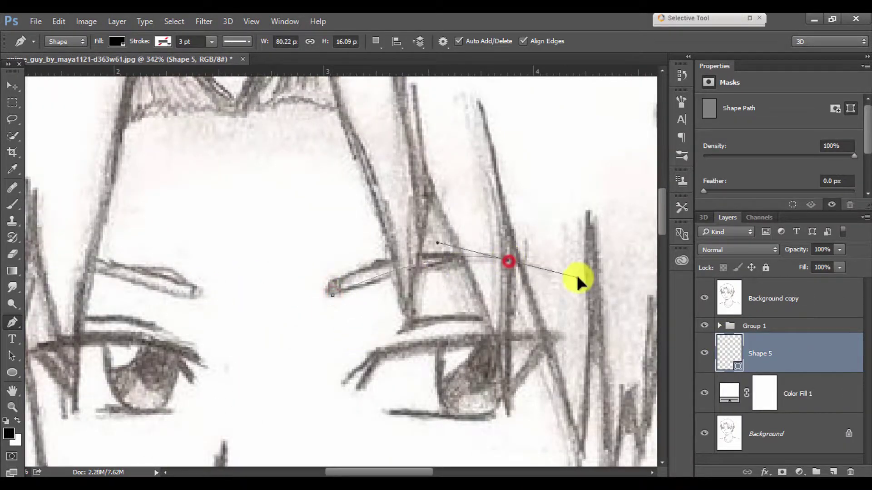
{"action": "left_click_drag", "start_coordinate": [352, 271], "coordinate": [317, 295]}
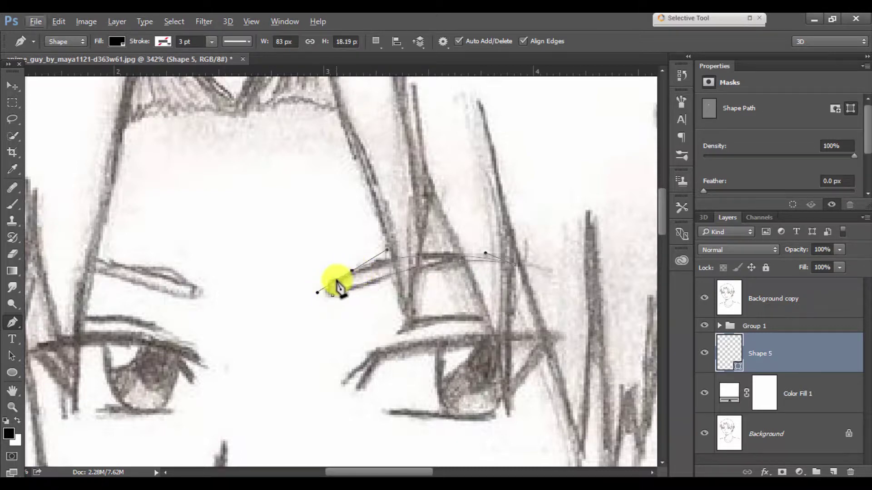
{"action": "left_click", "coordinate": [376, 40]}
{"action": "left_click", "coordinate": [391, 73]}
{"action": "left_click_drag", "start_coordinate": [79, 262], "coordinate": [46, 263]}
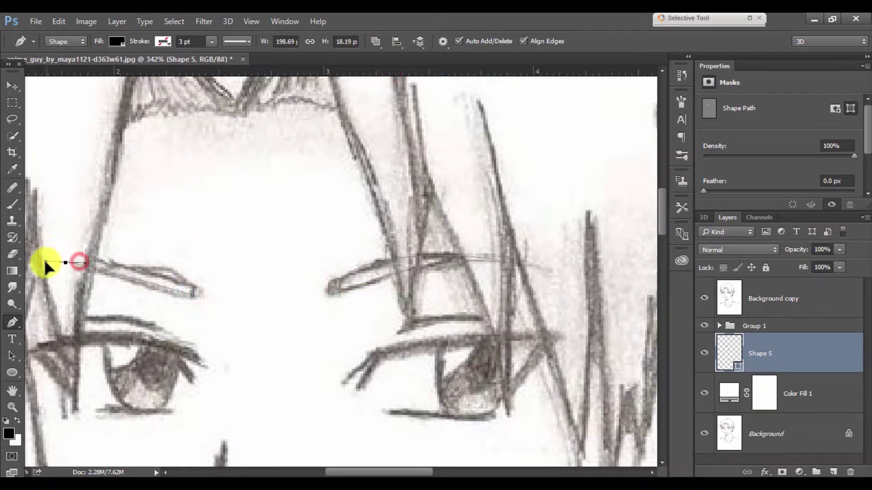
{"action": "left_click_drag", "start_coordinate": [129, 267], "coordinate": [150, 272]}
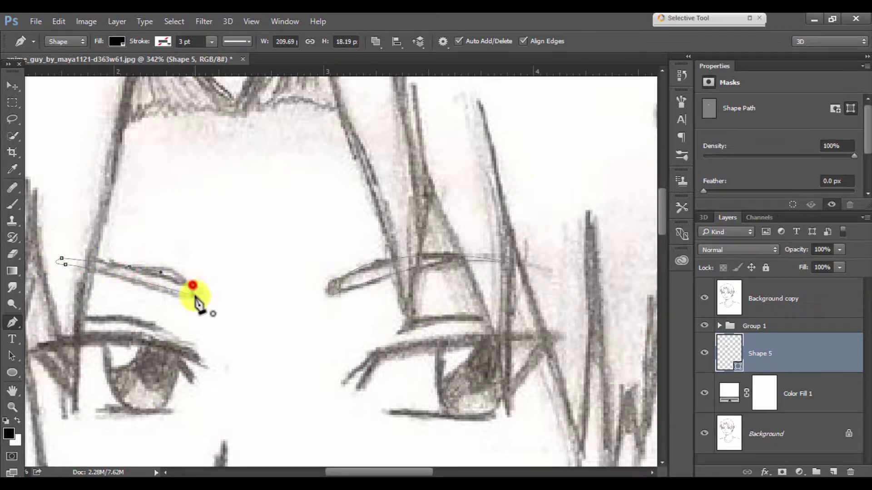
- Add lid strokes to the right eye and start a lower-lid stroke under the left eye
{"action": "left_click_drag", "start_coordinate": [273, 273], "coordinate": [204, 221]}
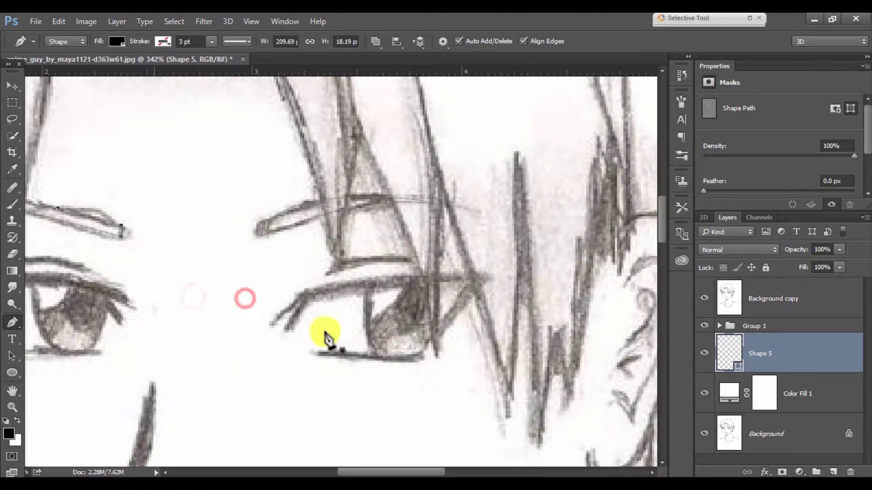
{"action": "left_click", "coordinate": [310, 288]}
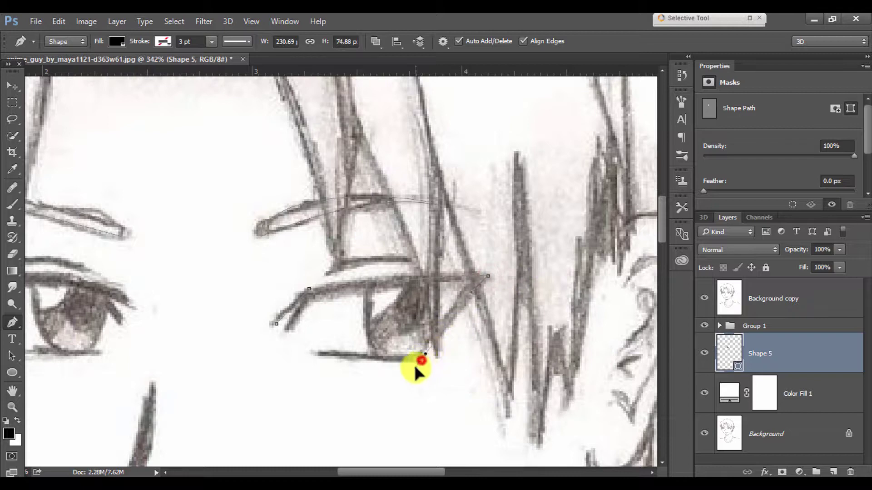
{"action": "left_click", "coordinate": [421, 360]}
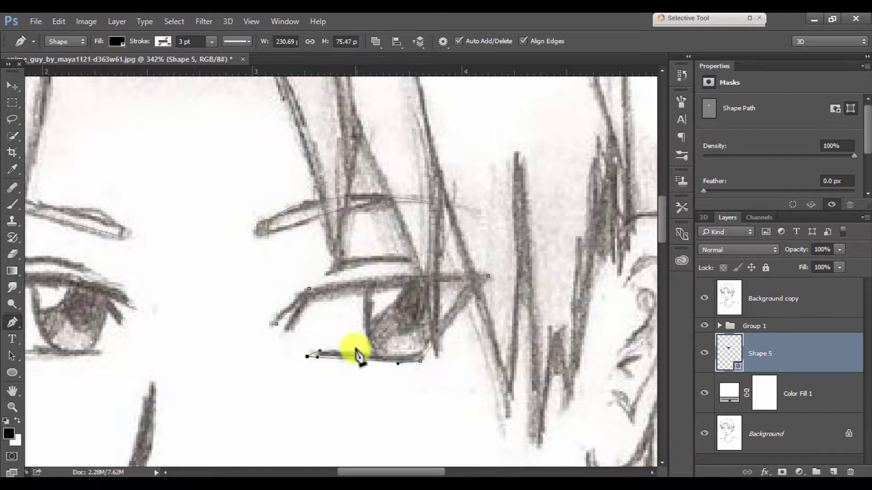
{"action": "left_click", "coordinate": [321, 350]}
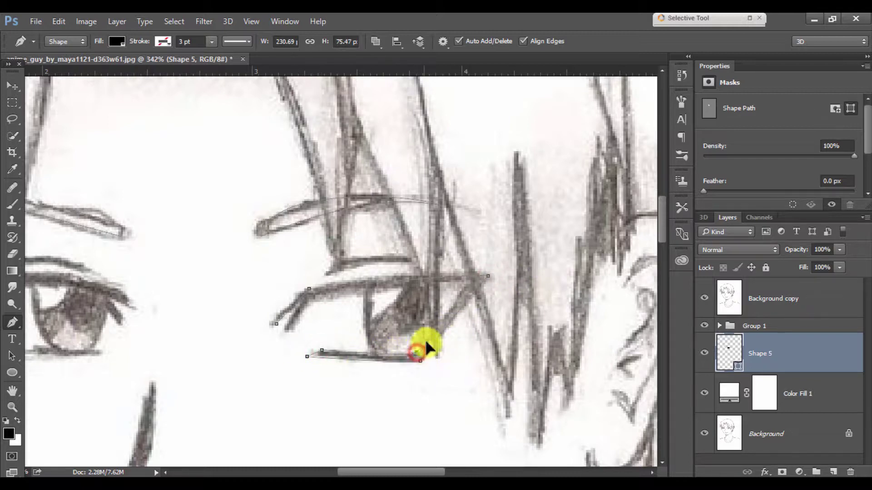
{"action": "left_click", "coordinate": [467, 282]}
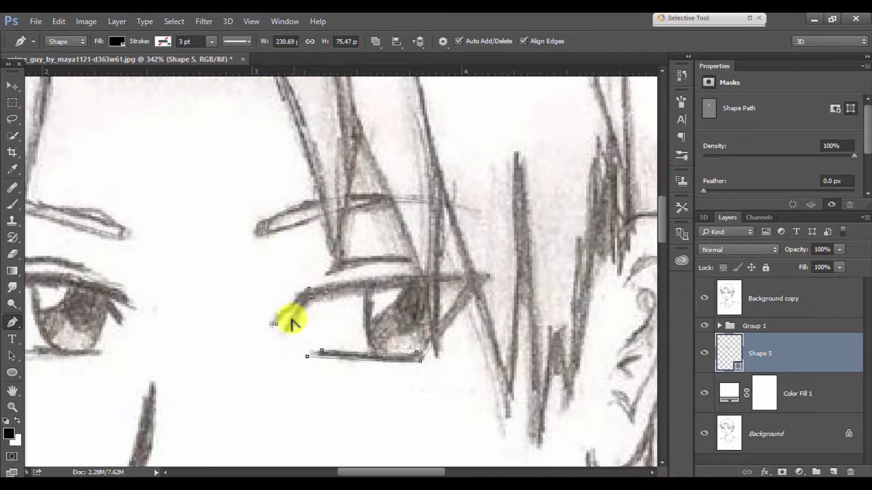
{"action": "left_click_drag", "start_coordinate": [233, 326], "coordinate": [454, 325]}
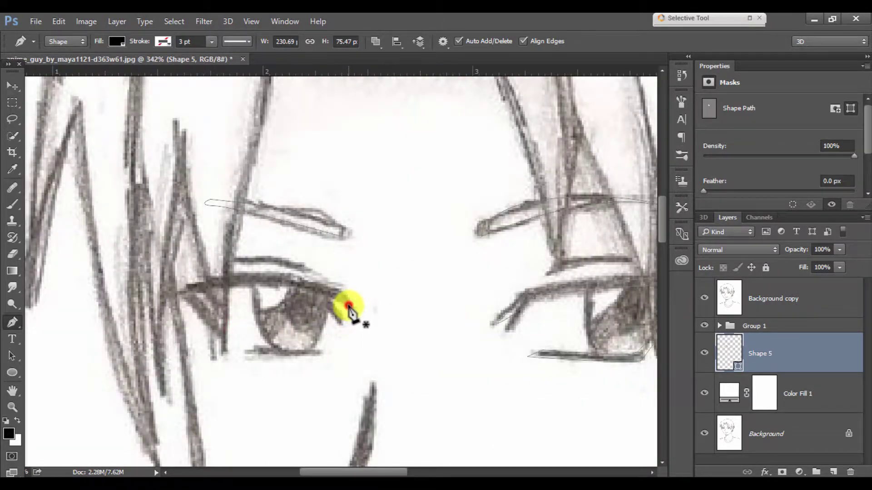
{"action": "left_click_drag", "start_coordinate": [179, 298], "coordinate": [114, 324]}
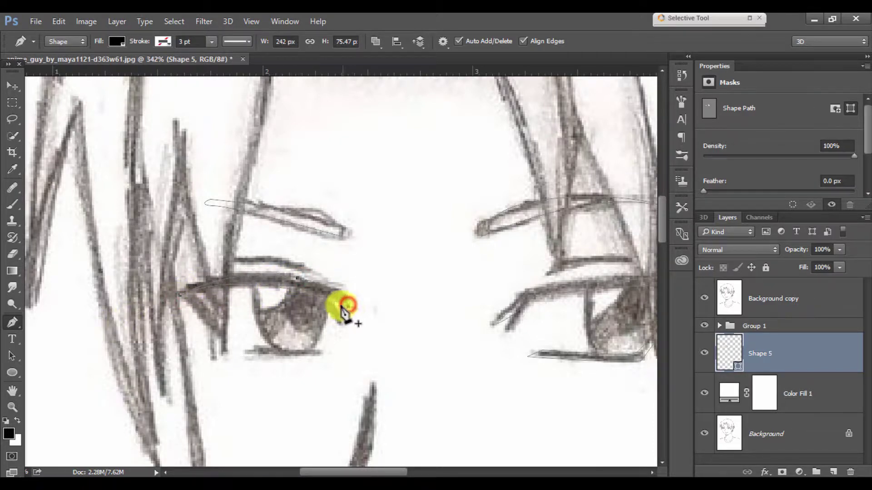
{"action": "left_click_drag", "start_coordinate": [344, 312], "coordinate": [318, 270]}
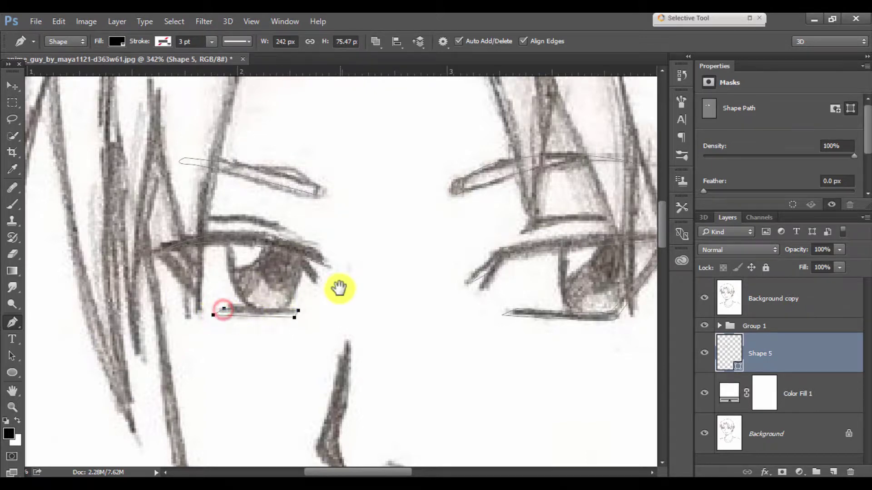
{"action": "left_click_drag", "start_coordinate": [339, 288], "coordinate": [271, 291]}
- Recolour Shape 5's brow and eye lines to dark grey 3f3f3f
{"action": "left_click", "coordinate": [704, 299]}
{"action": "key", "text": "ctrl+0"}
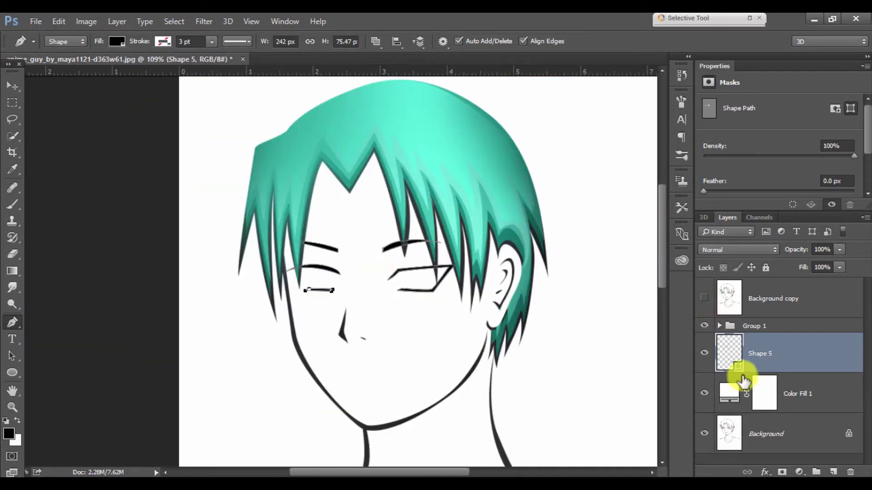
{"action": "double_click", "coordinate": [729, 364]}
{"action": "left_click", "coordinate": [473, 365]}
{"action": "left_click", "coordinate": [820, 138]}
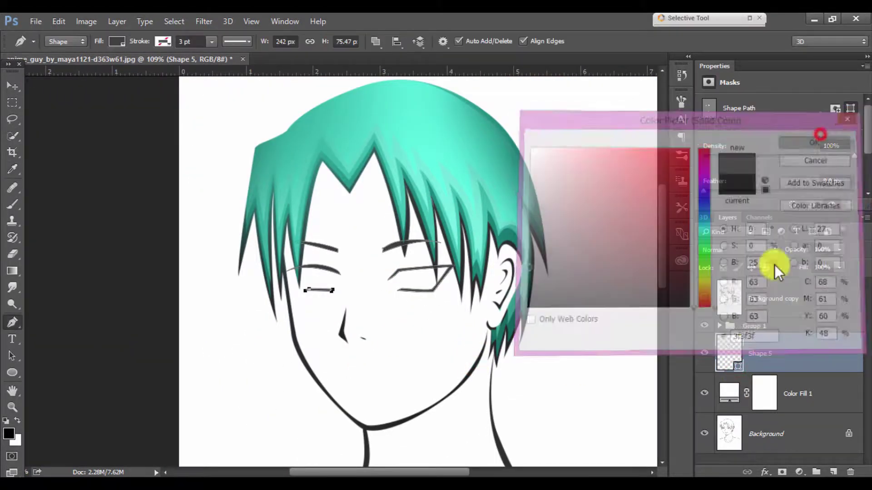
- Zoom in and check the grey lines against the sketch, leaving the sketch hidden
{"action": "left_click", "coordinate": [722, 364]}
{"action": "key", "text": "ctrl+plus"}
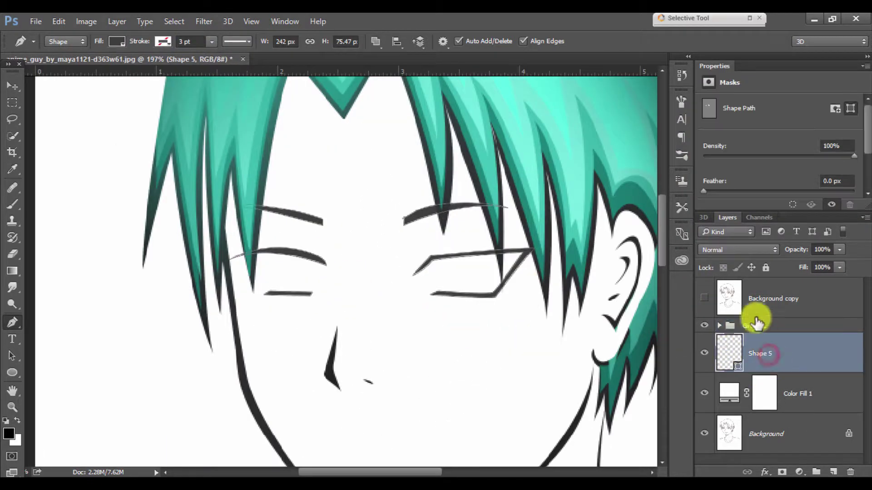
{"action": "left_click", "coordinate": [704, 298]}
{"action": "scroll", "coordinate": [437, 235], "scroll_direction": "down", "scroll_amount": 3}
{"action": "scroll", "coordinate": [366, 348], "scroll_direction": "up", "scroll_amount": 1}
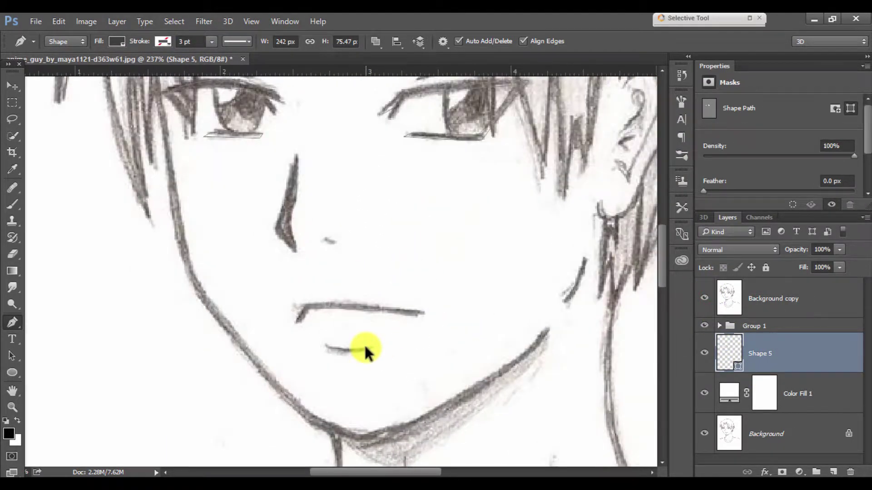
{"action": "scroll", "coordinate": [487, 247], "scroll_direction": "down", "scroll_amount": 3}
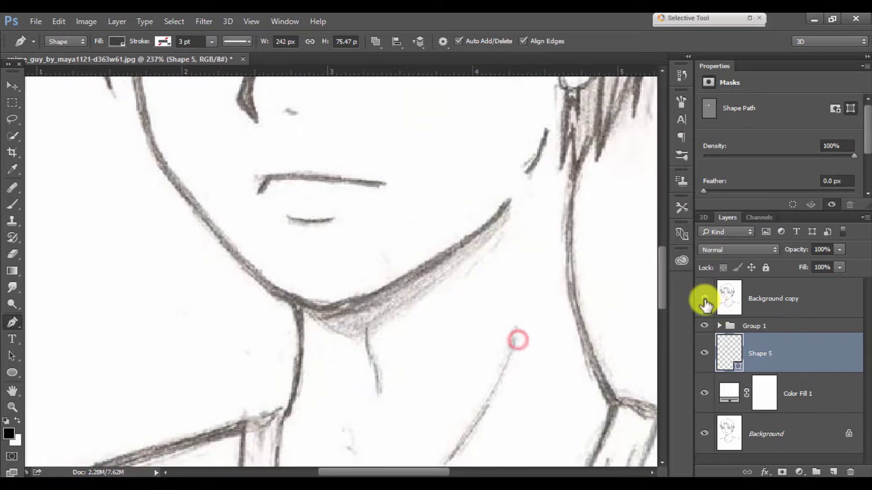
{"action": "left_click", "coordinate": [704, 298]}
{"action": "scroll", "coordinate": [475, 252], "scroll_direction": "down", "scroll_amount": 3}
{"action": "scroll", "coordinate": [475, 253], "scroll_direction": "down", "scroll_amount": 1}
{"action": "scroll", "coordinate": [475, 252], "scroll_direction": "down", "scroll_amount": 3}
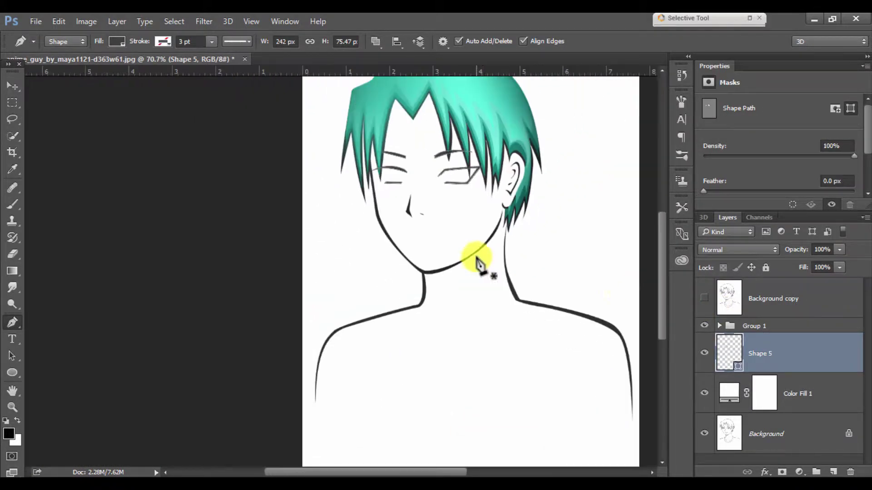
{"action": "scroll", "coordinate": [487, 195], "scroll_direction": "up", "scroll_amount": 5}
{"action": "scroll", "coordinate": [486, 194], "scroll_direction": "up", "scroll_amount": 1}
- Add a new empty layer and move it beneath Shape 5
{"action": "left_click", "coordinate": [832, 472]}
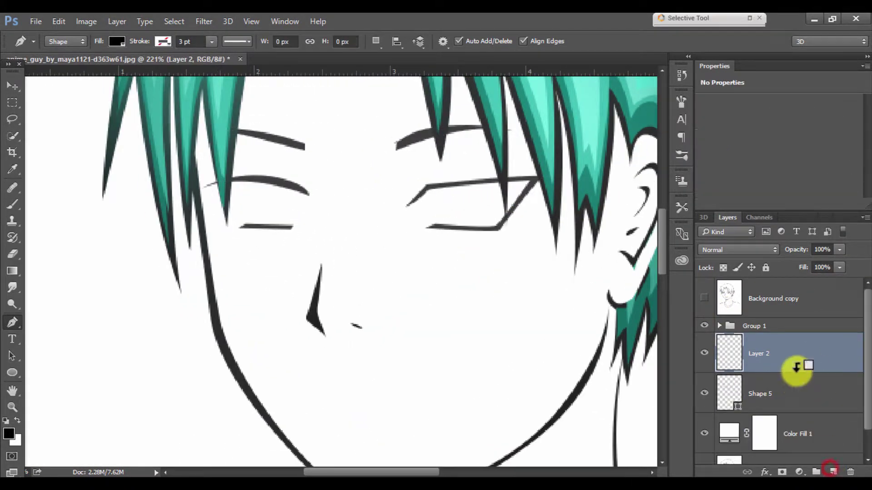
{"action": "left_click_drag", "start_coordinate": [798, 370], "coordinate": [792, 363]}
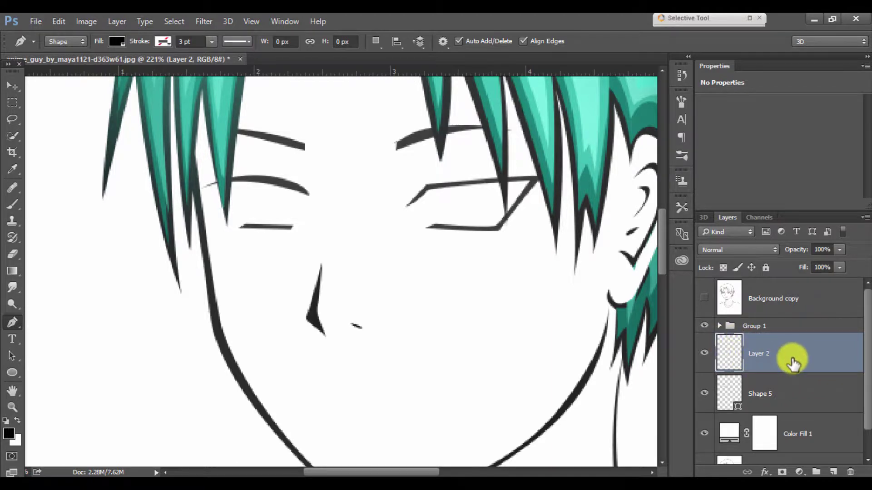
{"action": "left_click_drag", "start_coordinate": [797, 388], "coordinate": [800, 399]}
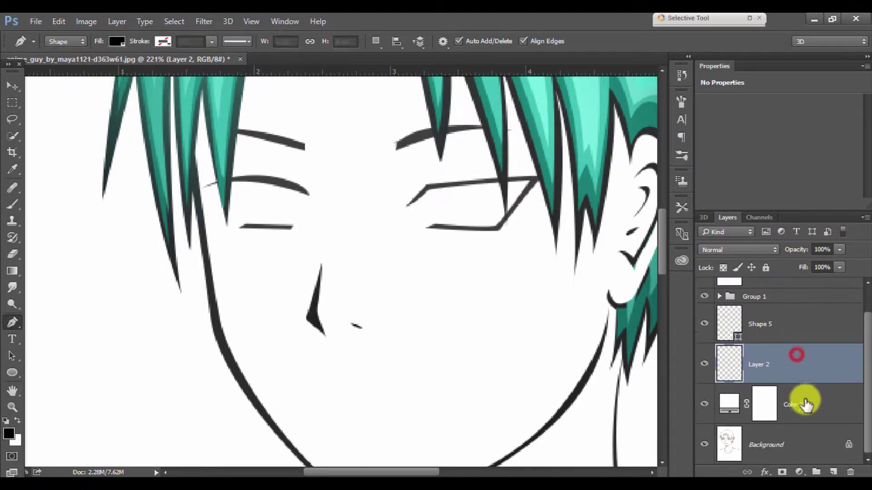
{"action": "scroll", "coordinate": [415, 169], "scroll_direction": "up", "scroll_amount": 1}
{"action": "scroll", "coordinate": [370, 210], "scroll_direction": "up", "scroll_amount": 2}
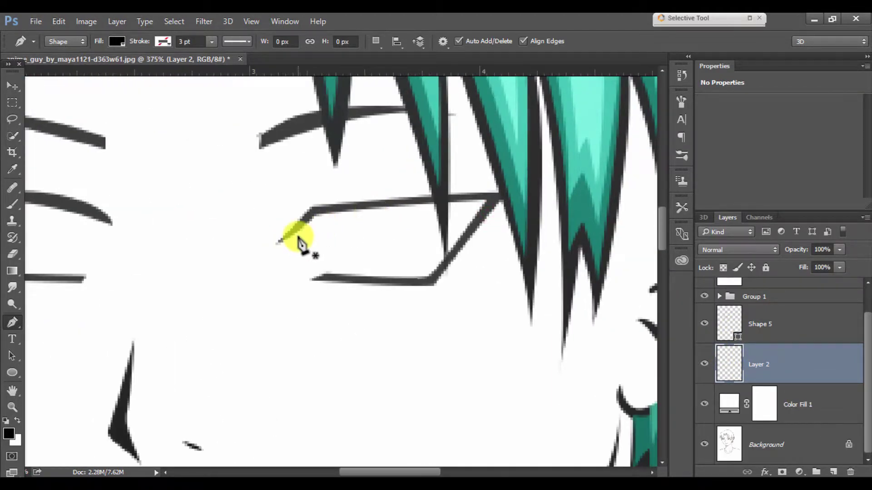
- Outline the right eye's opening along the upper lid to the outer corner
{"action": "left_click", "coordinate": [279, 243]}
{"action": "left_click", "coordinate": [317, 212]}
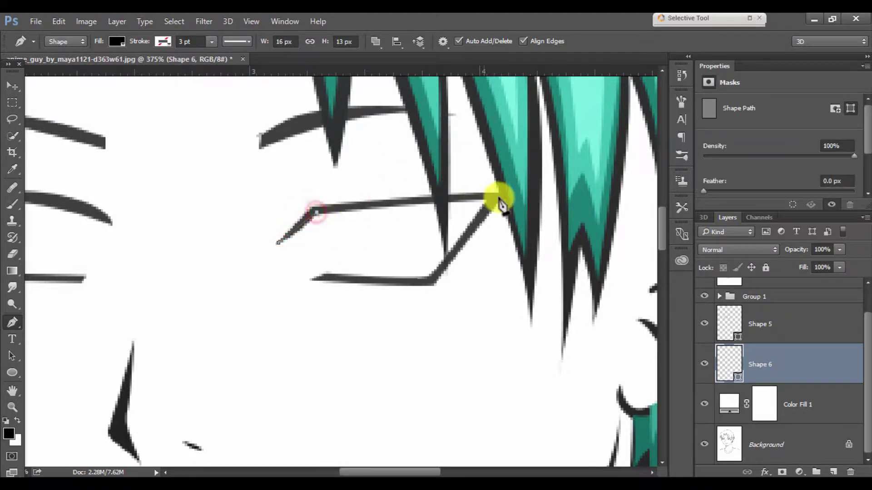
{"action": "left_click", "coordinate": [494, 197]}
{"action": "left_click", "coordinate": [429, 281]}
{"action": "left_click", "coordinate": [316, 282]}
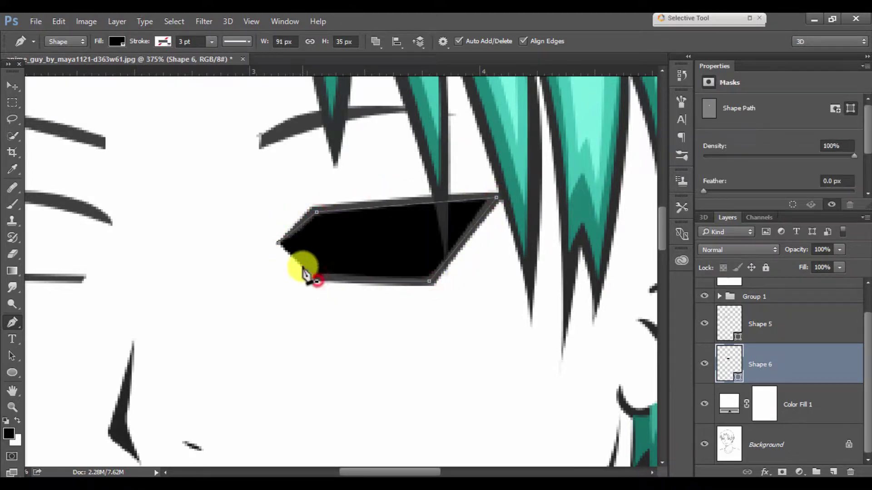
{"action": "key", "text": "ctrl+z"}
- Refine the eye's lower inner corner and close the eye-white shape
{"action": "left_click", "coordinate": [261, 278]}
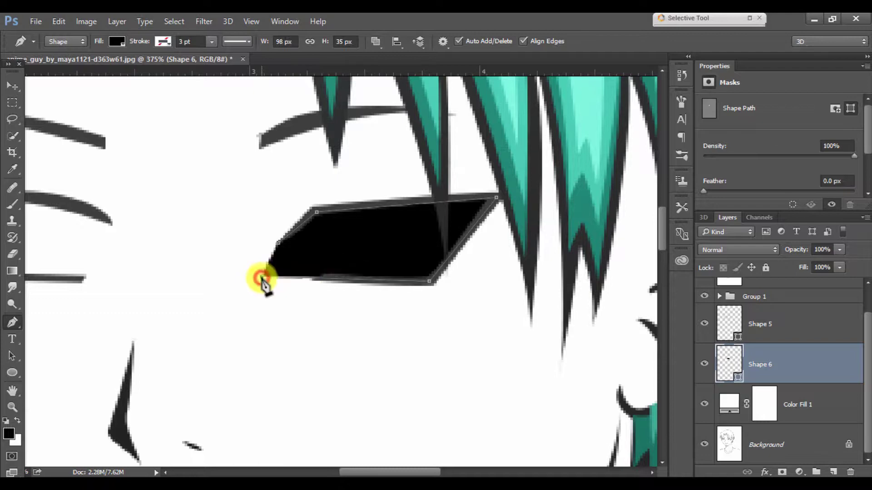
{"action": "left_click", "coordinate": [254, 276]}
{"action": "left_click", "coordinate": [246, 275]}
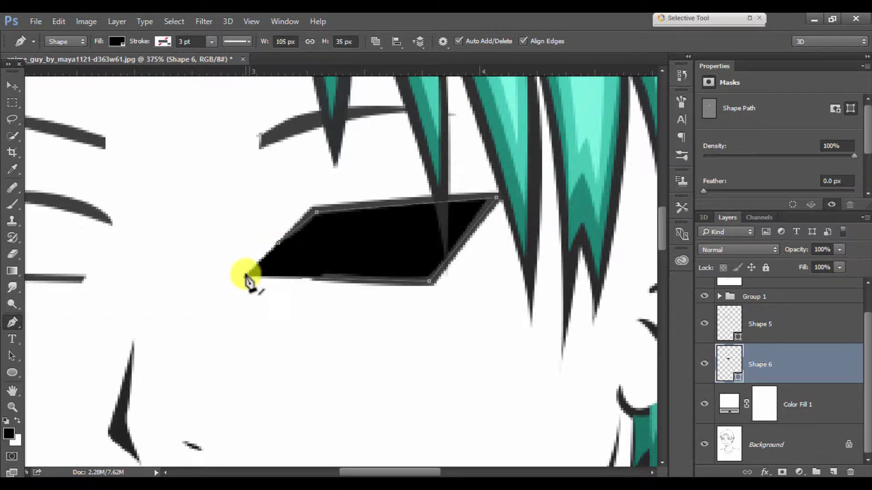
{"action": "key", "text": "ctrl+z"}
{"action": "left_click", "coordinate": [281, 278]}
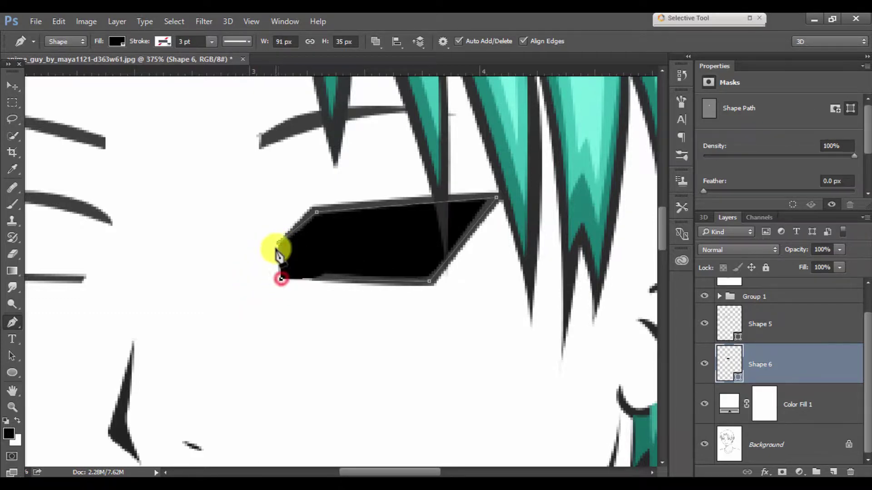
{"action": "left_click", "coordinate": [268, 276]}
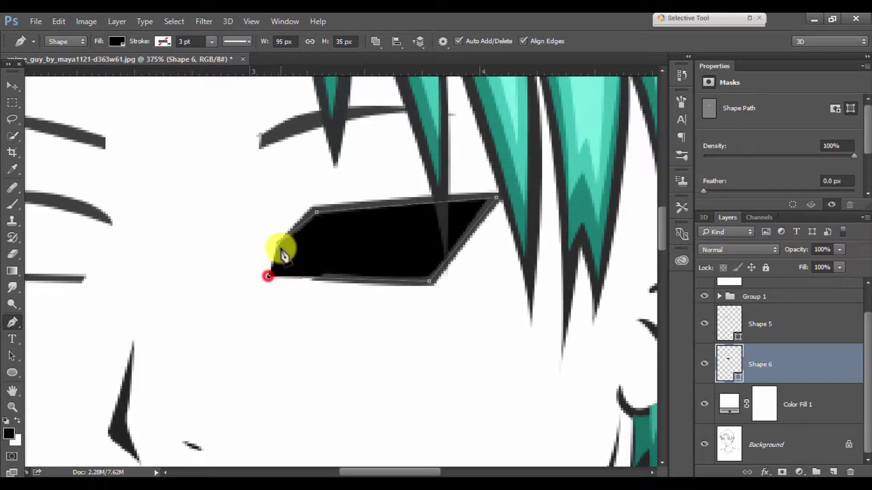
{"action": "left_click", "coordinate": [256, 274]}
{"action": "left_click", "coordinate": [247, 277]}
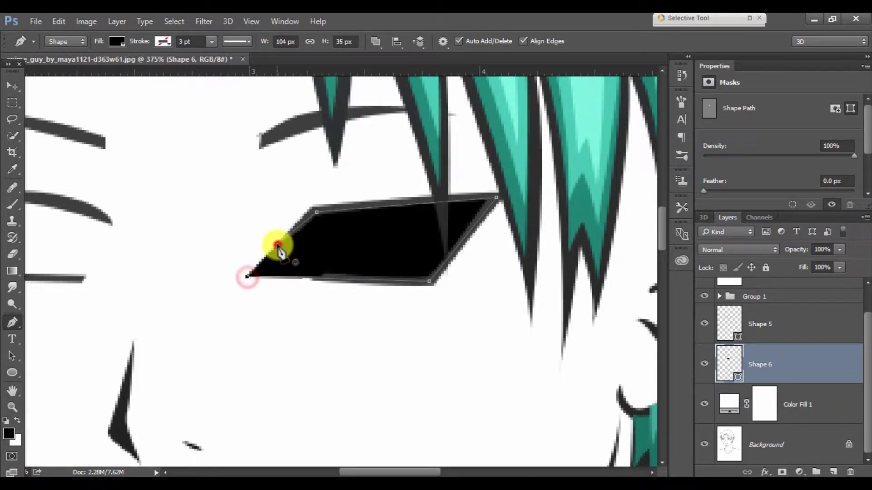
{"action": "key", "text": "ctrl+z"}
{"action": "left_click", "coordinate": [301, 277]}
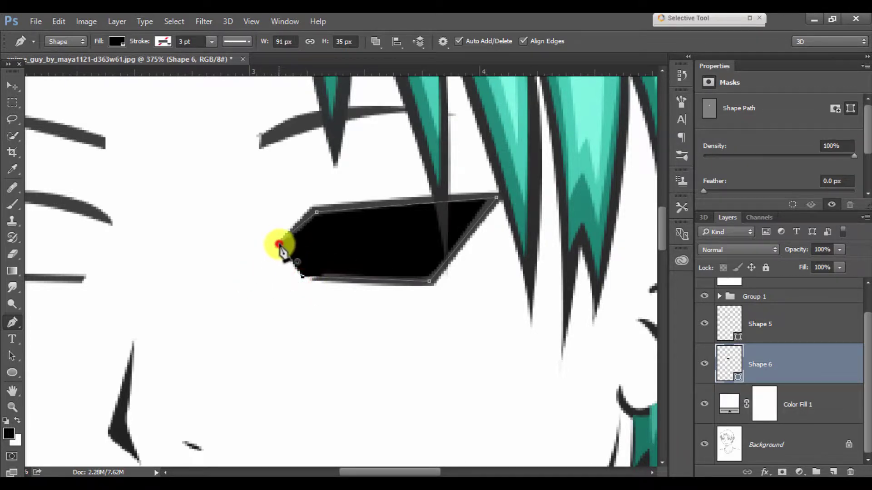
{"action": "left_click", "coordinate": [279, 244]}
- Fill Shape 6 light grey e4e4e4, show the pencil sketch, and reselect Shape 5
{"action": "double_click", "coordinate": [735, 376]}
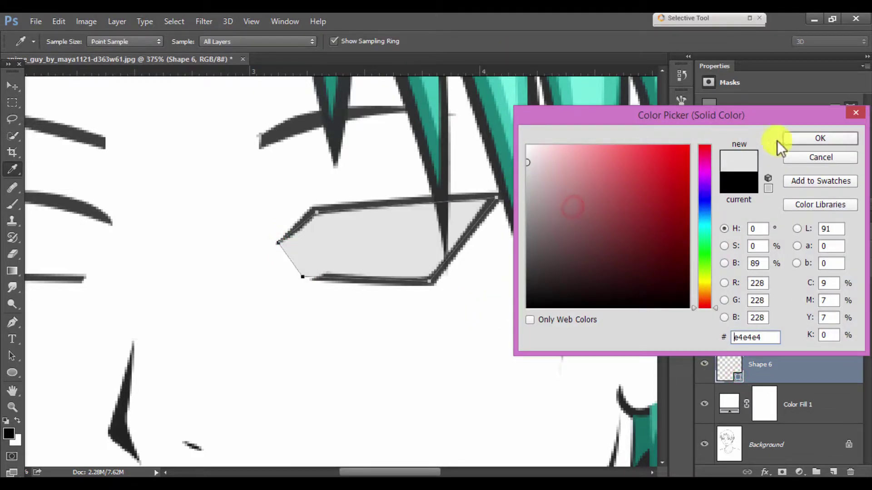
{"action": "left_click", "coordinate": [848, 137]}
{"action": "scroll", "coordinate": [375, 230], "scroll_direction": "left", "scroll_amount": 5}
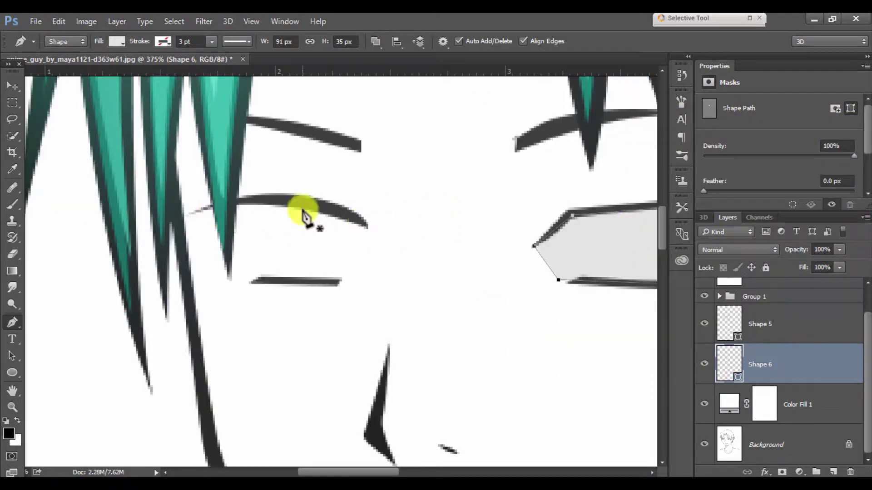
{"action": "scroll", "coordinate": [727, 324], "scroll_direction": "up", "scroll_amount": 1}
{"action": "left_click", "coordinate": [711, 300]}
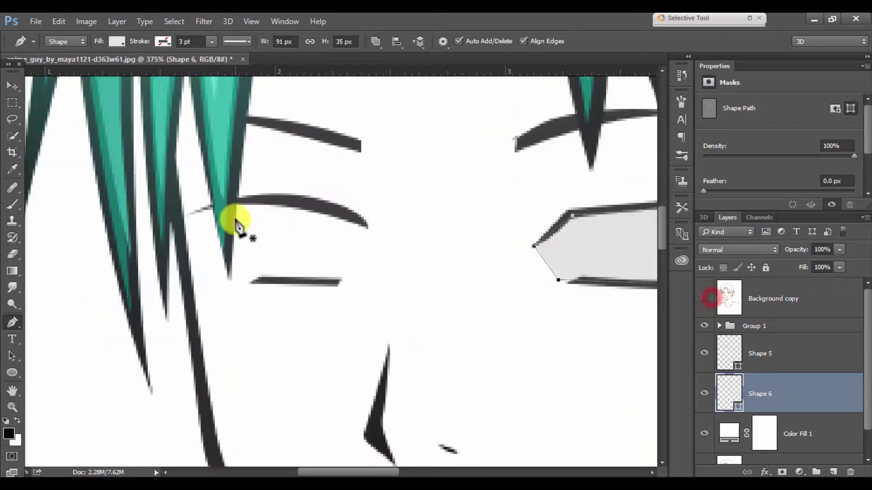
{"action": "left_click", "coordinate": [708, 299]}
{"action": "left_click", "coordinate": [798, 376]}
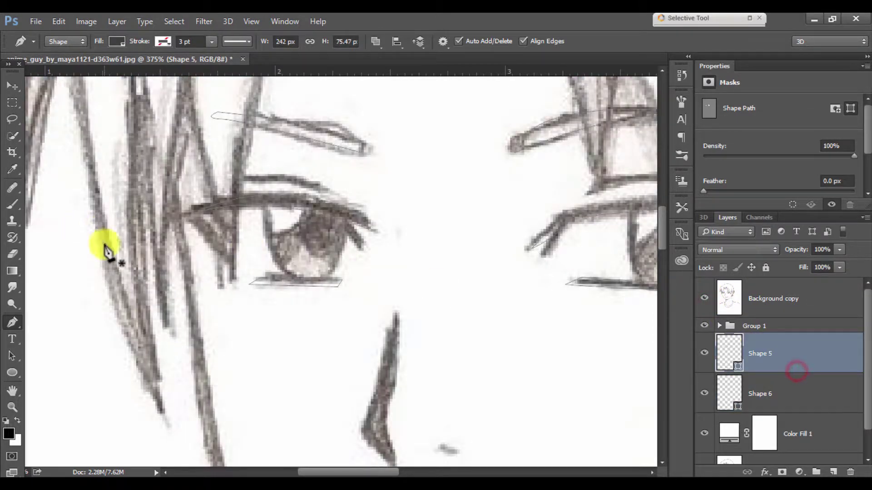
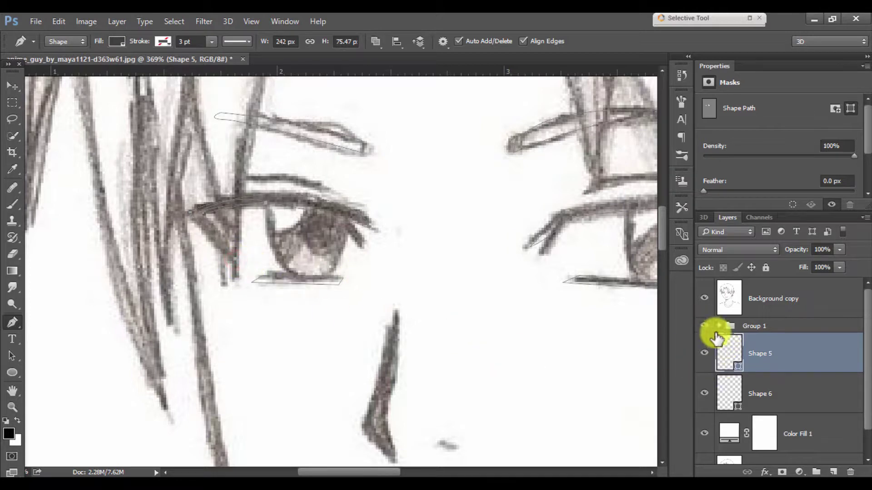
- Reshape the left eye's white shape with anchors at the inner corner and lower lid
{"action": "left_click", "coordinate": [704, 298]}
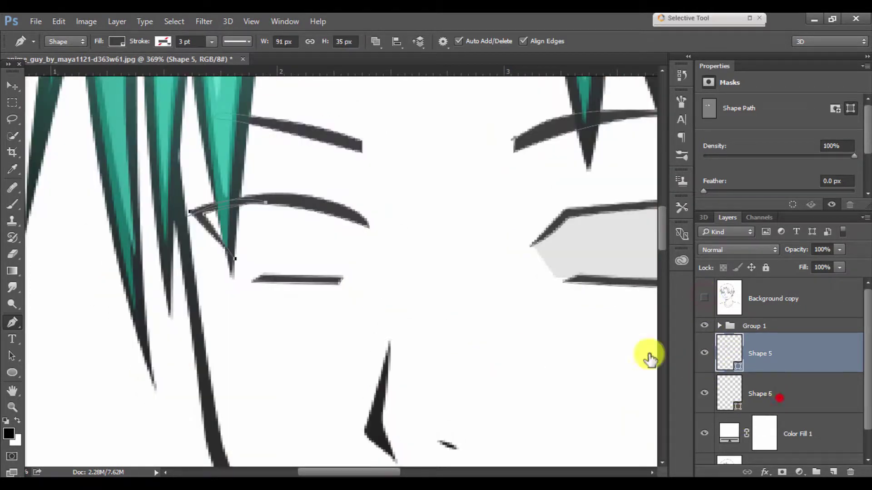
{"action": "left_click", "coordinate": [774, 397]}
{"action": "left_click_drag", "start_coordinate": [213, 203], "coordinate": [153, 223]}
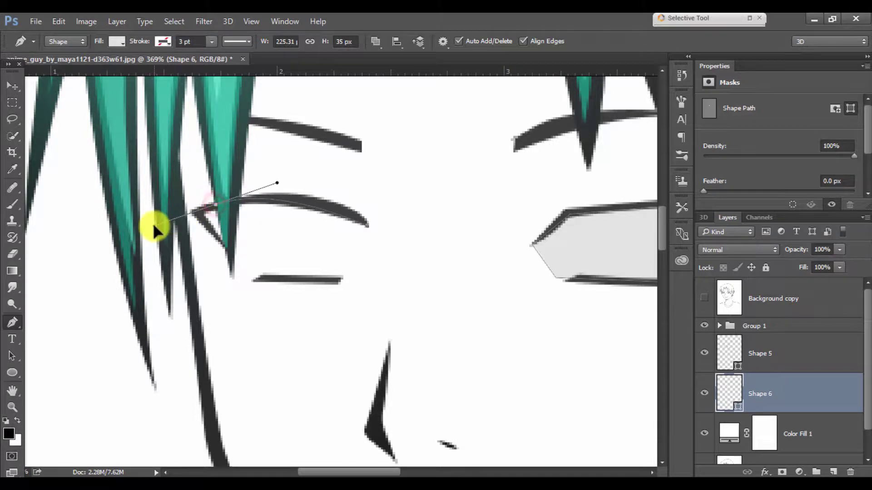
{"action": "left_click", "coordinate": [213, 203], "text": "alt"}
{"action": "left_click", "coordinate": [251, 276]}
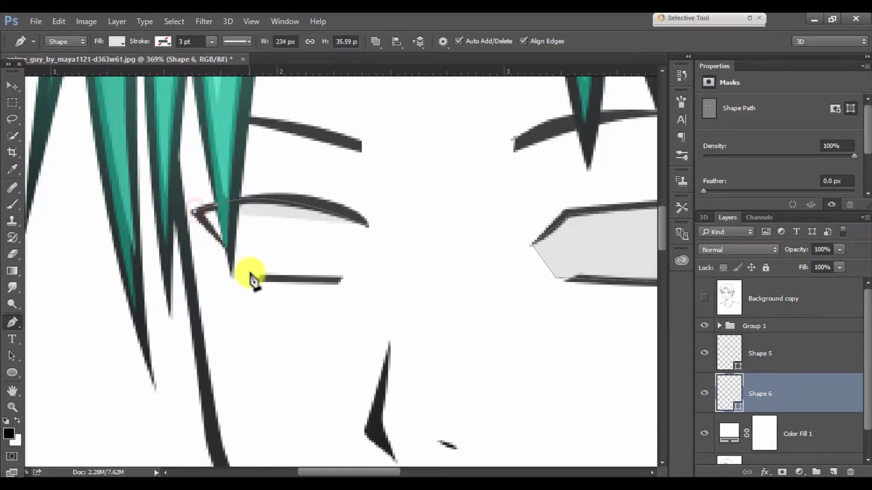
{"action": "left_click", "coordinate": [335, 280]}
{"action": "left_click", "coordinate": [704, 298]}
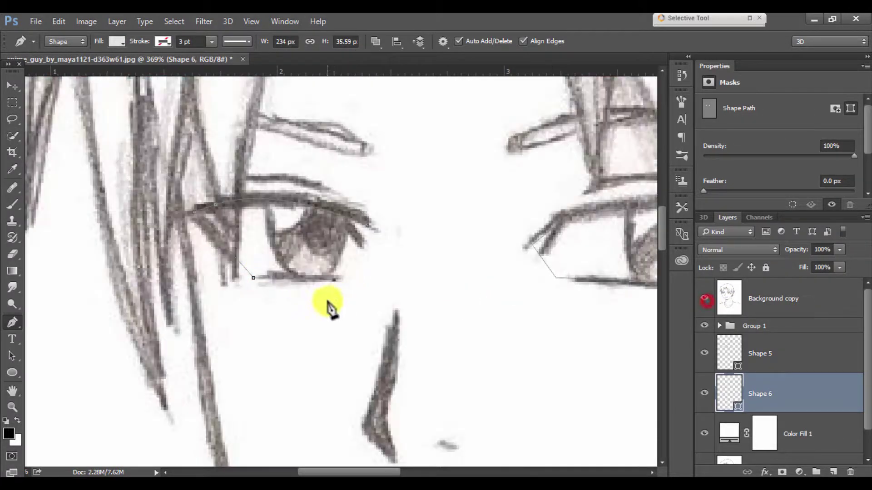
{"action": "left_click", "coordinate": [705, 298]}
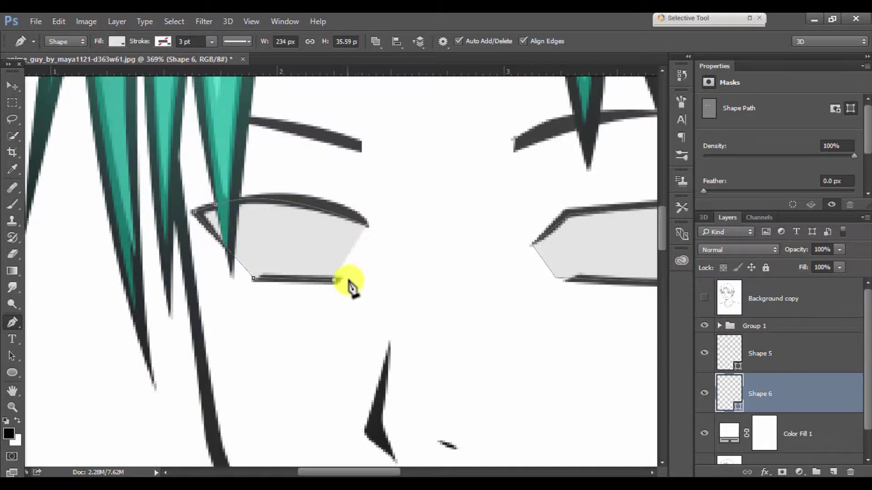
- Add a new empty layer, Layer 2, clipped to the left eye's white shape
{"action": "left_click", "coordinate": [727, 298]}
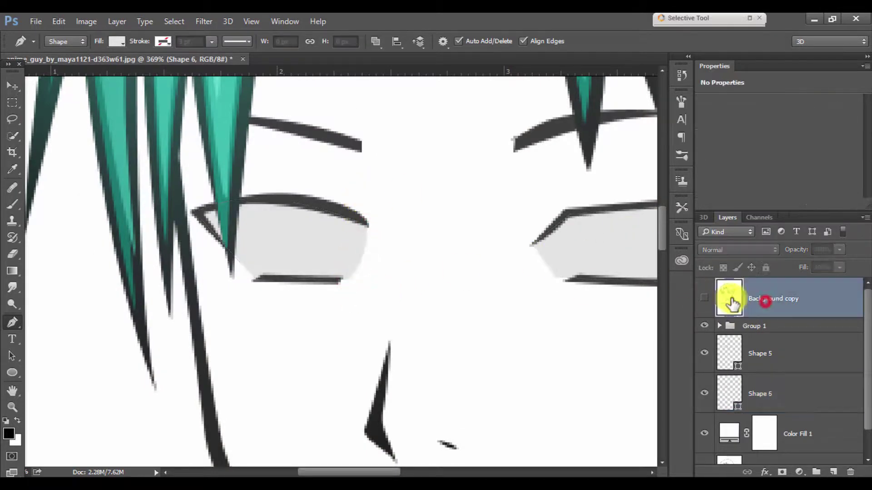
{"action": "scroll", "coordinate": [399, 229], "scroll_direction": "down", "scroll_amount": 5}
{"action": "scroll", "coordinate": [386, 248], "scroll_direction": "up", "scroll_amount": 3}
{"action": "scroll", "coordinate": [385, 248], "scroll_direction": "up", "scroll_amount": 2}
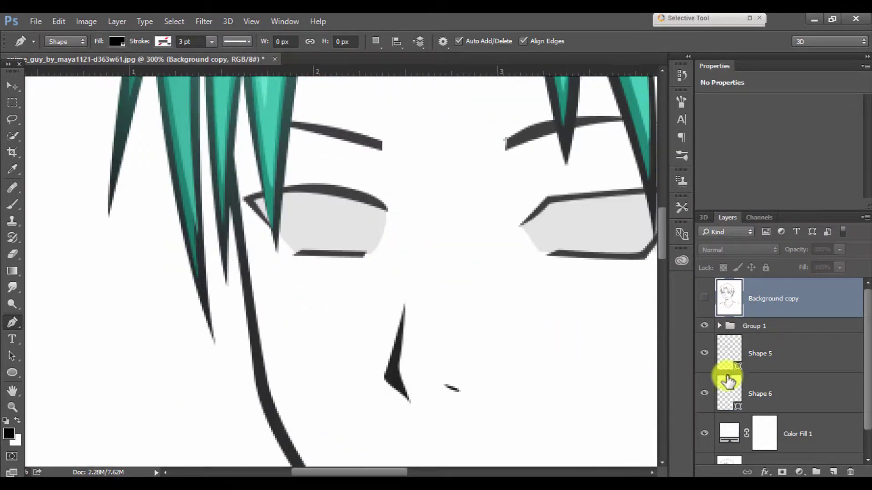
{"action": "left_click", "coordinate": [782, 397]}
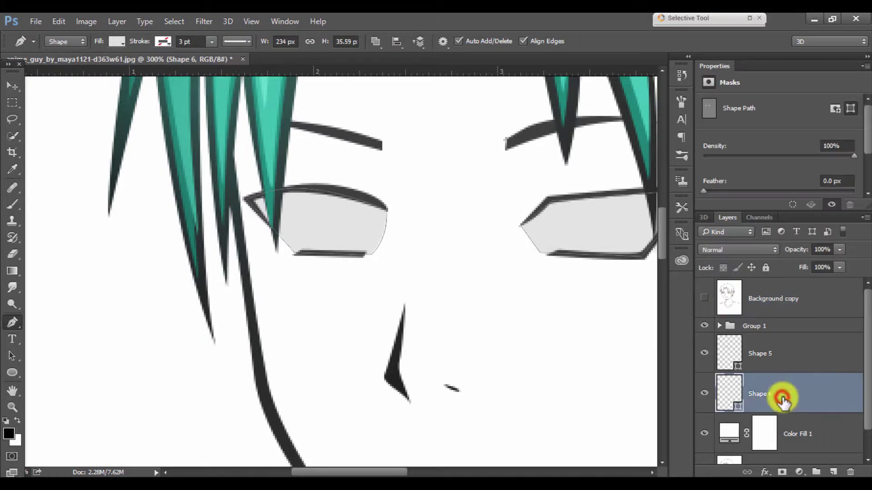
{"action": "left_click", "coordinate": [835, 471]}
{"action": "left_click", "coordinate": [796, 368], "text": "alt"}
{"action": "scroll", "coordinate": [425, 234], "scroll_direction": "up", "scroll_amount": 2}
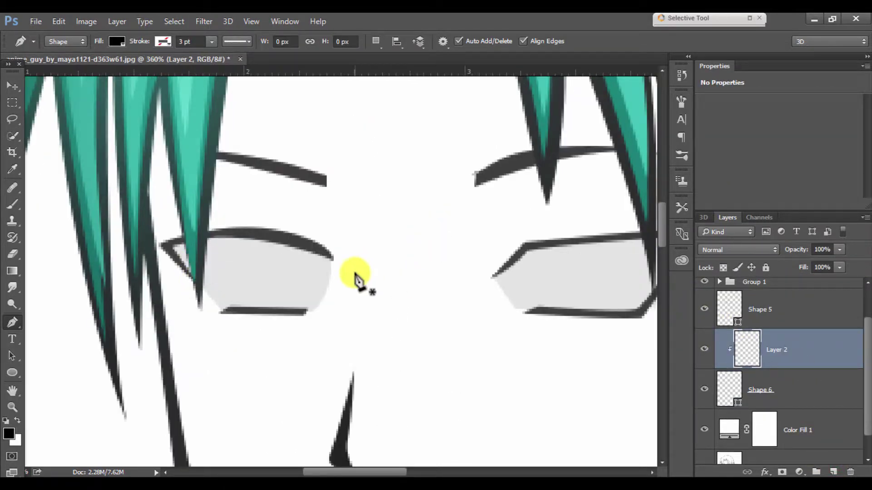
{"action": "scroll", "coordinate": [772, 340], "scroll_direction": "up", "scroll_amount": 1}
- Add a second clipped empty layer, Layer 3, above Layer 2
{"action": "left_click", "coordinate": [705, 297]}
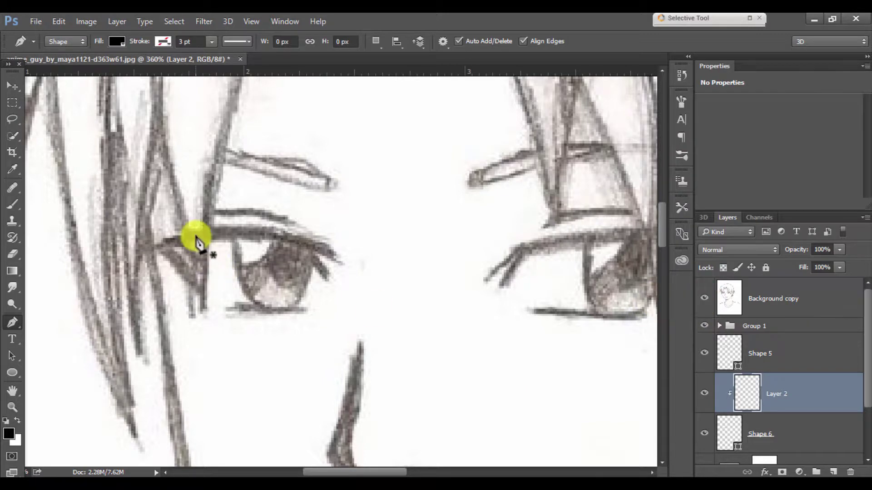
{"action": "left_click", "coordinate": [704, 297]}
{"action": "left_click", "coordinate": [794, 425]}
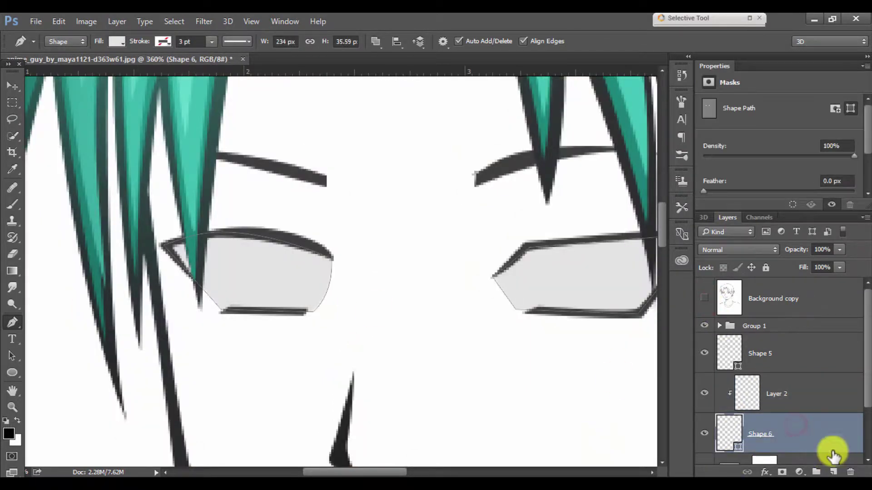
{"action": "left_click", "coordinate": [817, 411]}
{"action": "key", "text": "ctrl+shift+alt+n"}
{"action": "scroll", "coordinate": [735, 327], "scroll_direction": "up", "scroll_amount": 1}
{"action": "left_click", "coordinate": [717, 295]}
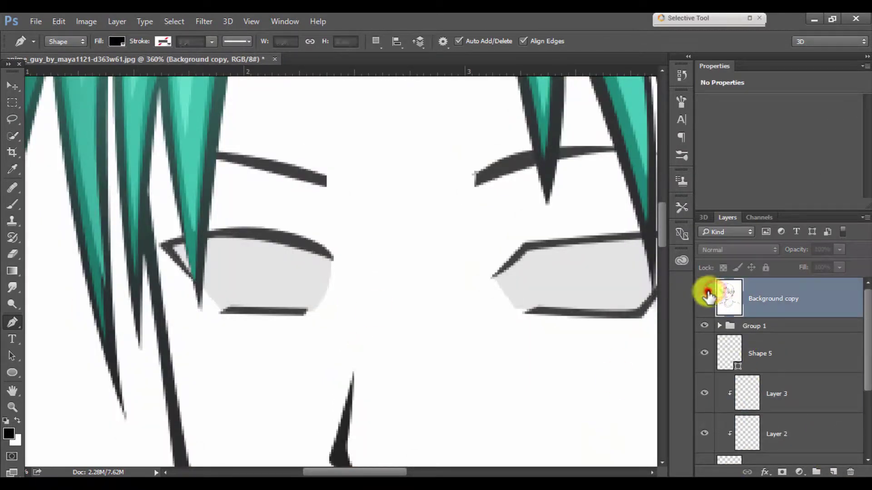
{"action": "left_click", "coordinate": [768, 391]}
- Begin tracing the Shape 7 shading outline from the upper eyelid inside the left eye
{"action": "scroll", "coordinate": [710, 411], "scroll_direction": "down", "scroll_amount": 1}
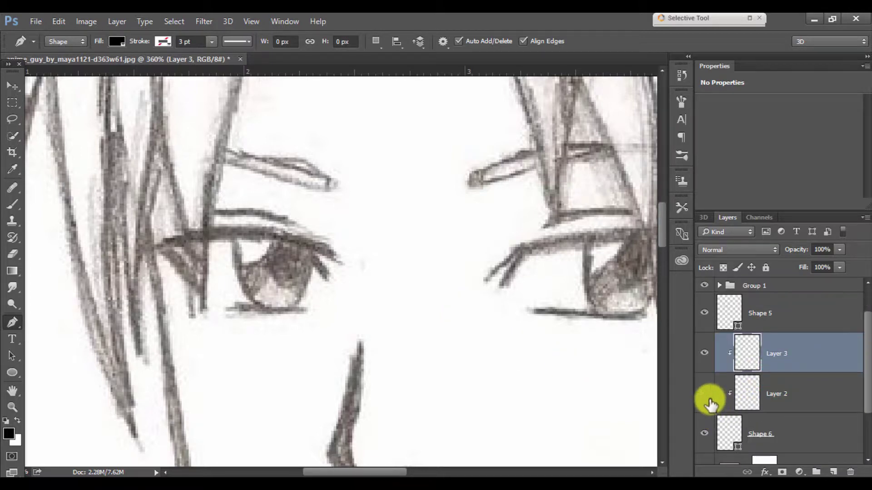
{"action": "scroll", "coordinate": [706, 318], "scroll_direction": "up", "scroll_amount": 1}
{"action": "left_click", "coordinate": [704, 298]}
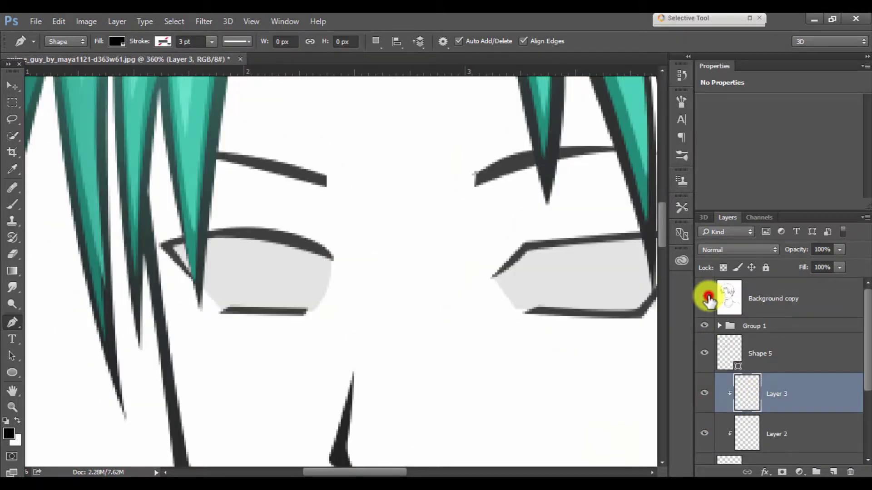
{"action": "scroll", "coordinate": [704, 436], "scroll_direction": "down", "scroll_amount": 1}
{"action": "left_click", "coordinate": [705, 434]}
{"action": "left_click", "coordinate": [705, 352]}
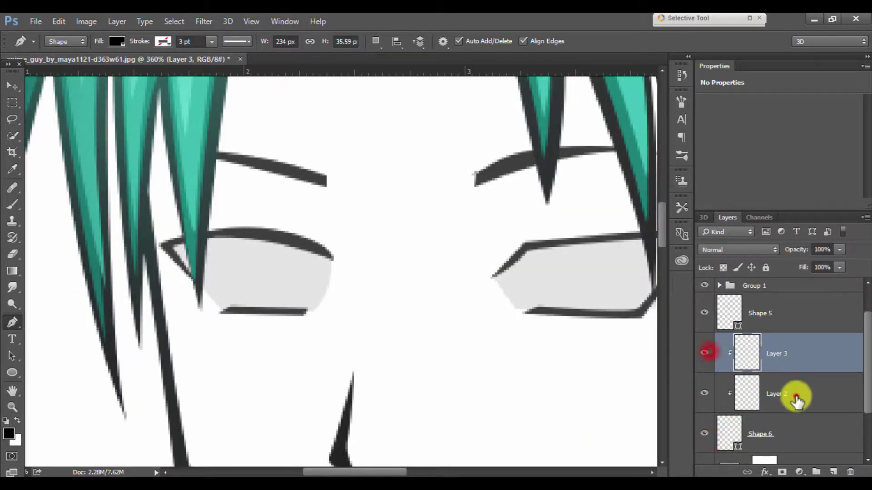
{"action": "left_click", "coordinate": [796, 396]}
{"action": "scroll", "coordinate": [796, 396], "scroll_direction": "up", "scroll_amount": 1}
{"action": "left_click", "coordinate": [704, 298]}
{"action": "left_click", "coordinate": [220, 236]}
{"action": "mouse_move", "coordinate": [250, 311]}
{"action": "left_mouse_down"}
{"action": "mouse_move", "coordinate": [293, 328]}
{"action": "mouse_move", "coordinate": [186, 318]}
{"action": "left_mouse_up"}
- Close the left eye's shading shape and fill it grey #a8a8a8
{"action": "left_click", "coordinate": [198, 224]}
{"action": "left_click", "coordinate": [220, 236]}
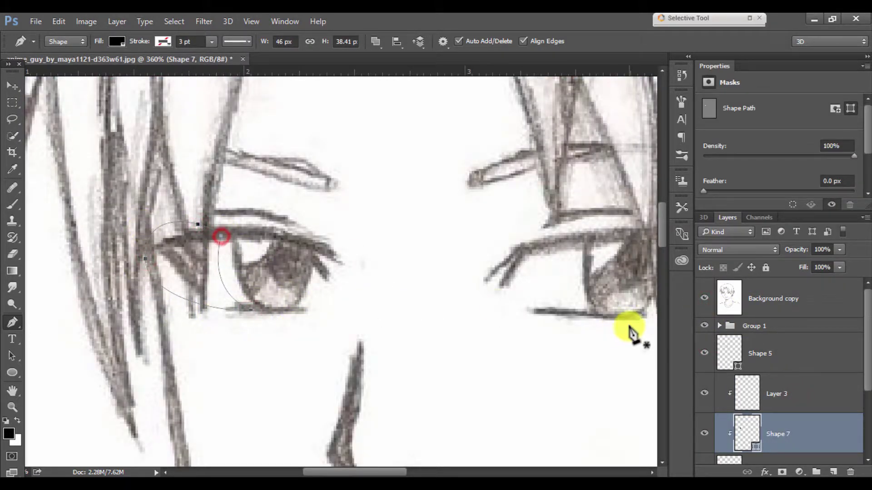
{"action": "left_click", "coordinate": [706, 296]}
{"action": "double_click", "coordinate": [755, 447]}
{"action": "left_click", "coordinate": [302, 287]}
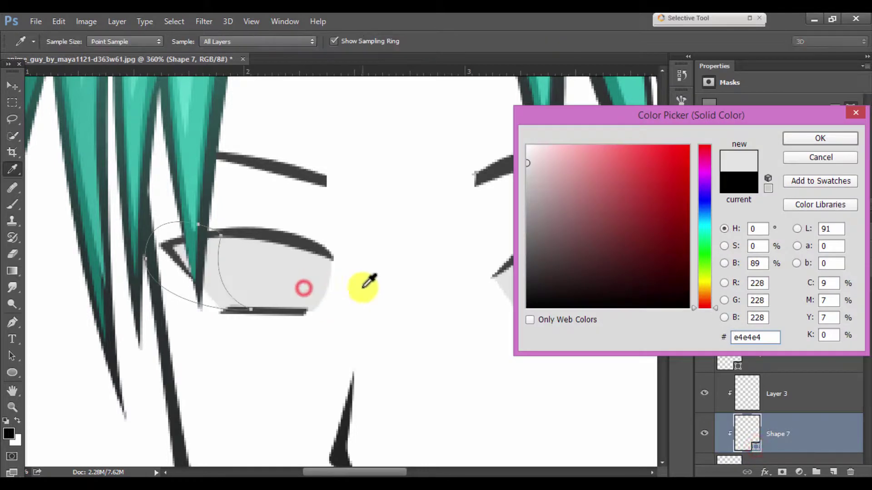
{"action": "left_click", "coordinate": [528, 181]}
{"action": "key", "text": "Return"}
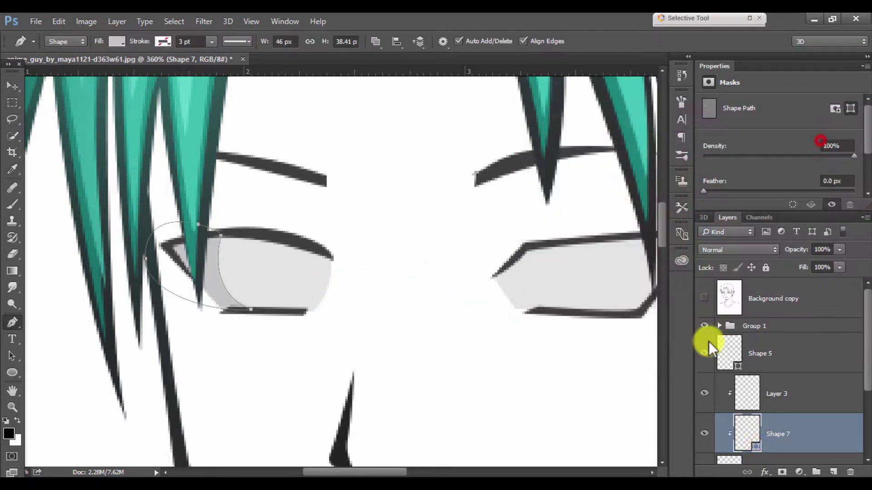
- Extend the shading path along the left eye's lower edge and outer corner
{"action": "left_click", "coordinate": [704, 297]}
{"action": "scroll", "coordinate": [322, 243], "scroll_direction": "up", "scroll_amount": 2}
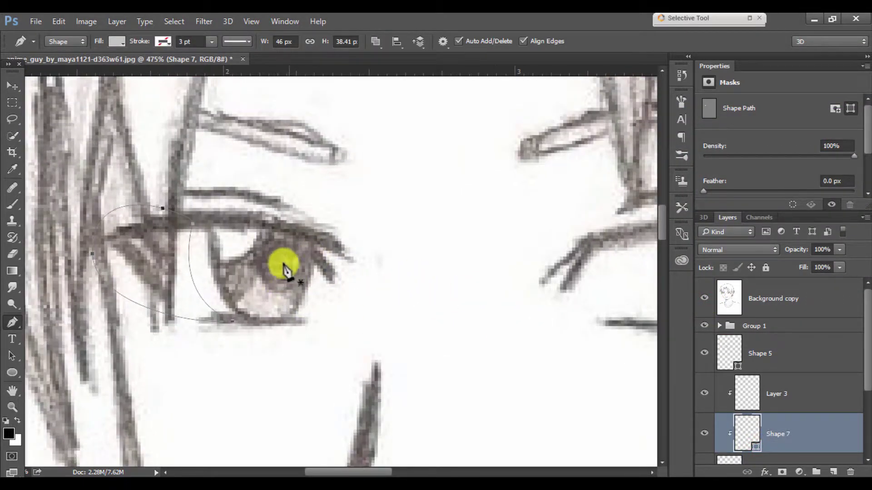
{"action": "left_click", "coordinate": [293, 321]}
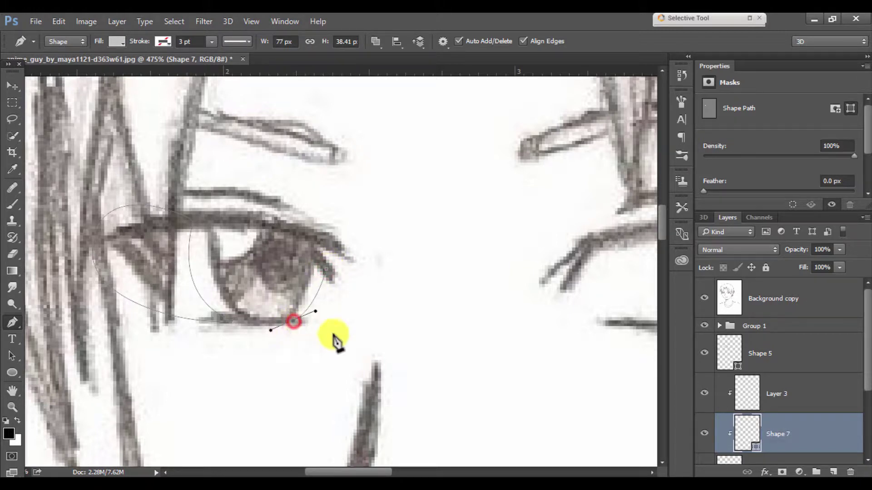
{"action": "left_click", "coordinate": [338, 333]}
{"action": "left_click", "coordinate": [326, 269]}
{"action": "left_click", "coordinate": [704, 298]}
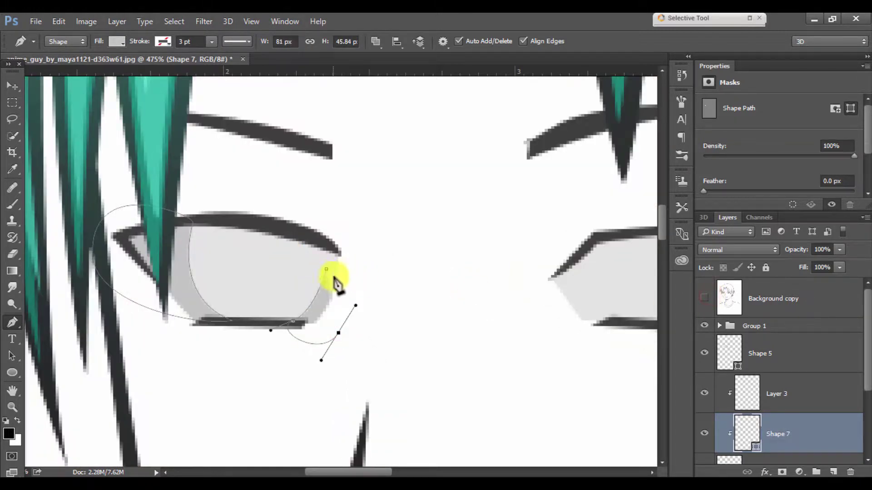
{"action": "left_click_drag", "start_coordinate": [345, 238], "coordinate": [328, 230]}
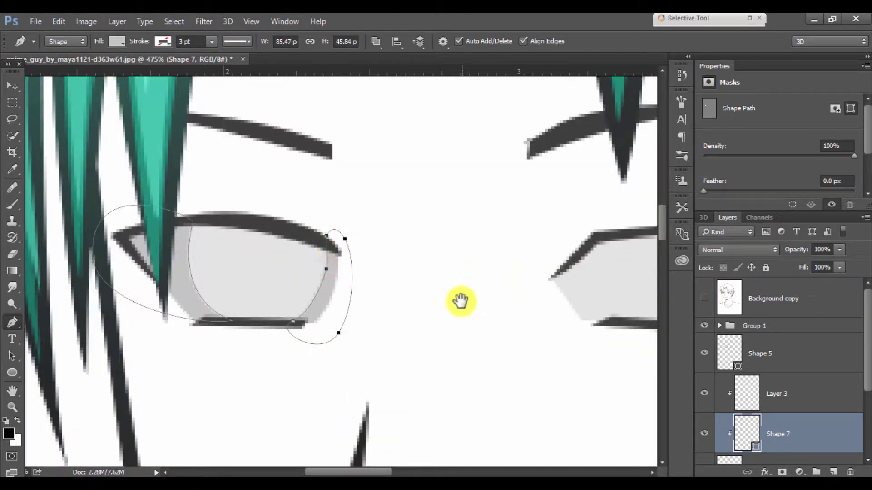
- Trace and close a matching shading path around the right eye
{"action": "scroll", "coordinate": [458, 299], "scroll_direction": "right", "scroll_amount": 5}
{"action": "left_click", "coordinate": [704, 297]}
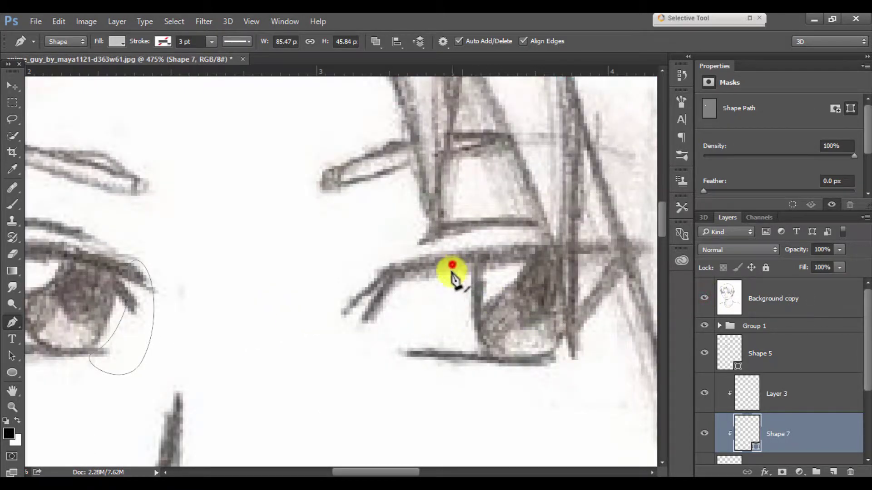
{"action": "scroll", "coordinate": [451, 326], "scroll_direction": "down", "scroll_amount": 2}
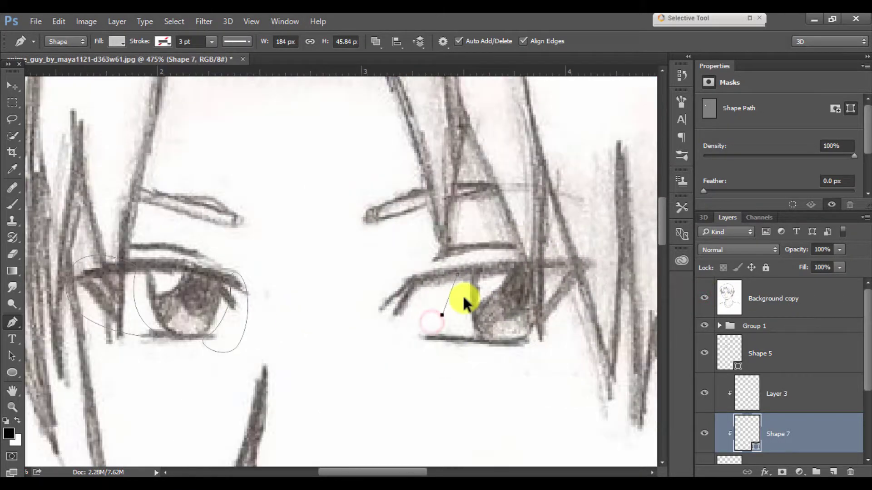
{"action": "left_click_drag", "start_coordinate": [522, 335], "coordinate": [536, 257]}
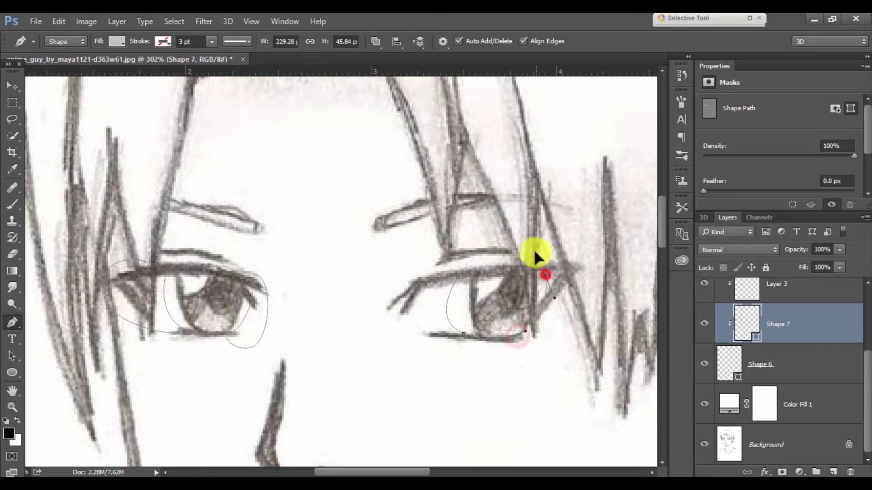
{"action": "left_click", "coordinate": [522, 360]}
{"action": "left_click", "coordinate": [402, 351]}
{"action": "left_click", "coordinate": [420, 264]}
{"action": "left_click", "coordinate": [456, 278]}
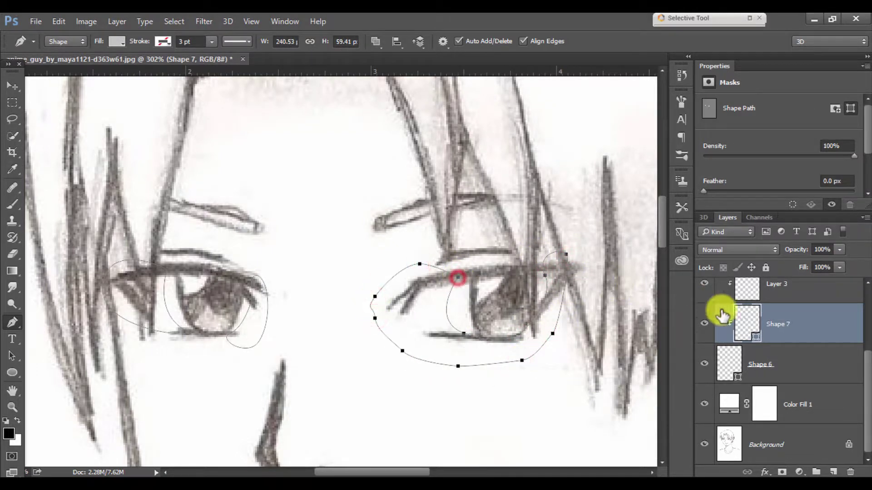
{"action": "scroll", "coordinate": [720, 311], "scroll_direction": "up", "scroll_amount": 3}
{"action": "left_click", "coordinate": [704, 304]}
{"action": "key", "text": "Return"}
- Draw another closed shape around the right eye above Layer 3
{"action": "left_click", "coordinate": [778, 394]}
{"action": "scroll", "coordinate": [504, 318], "scroll_direction": "up", "scroll_amount": 1}
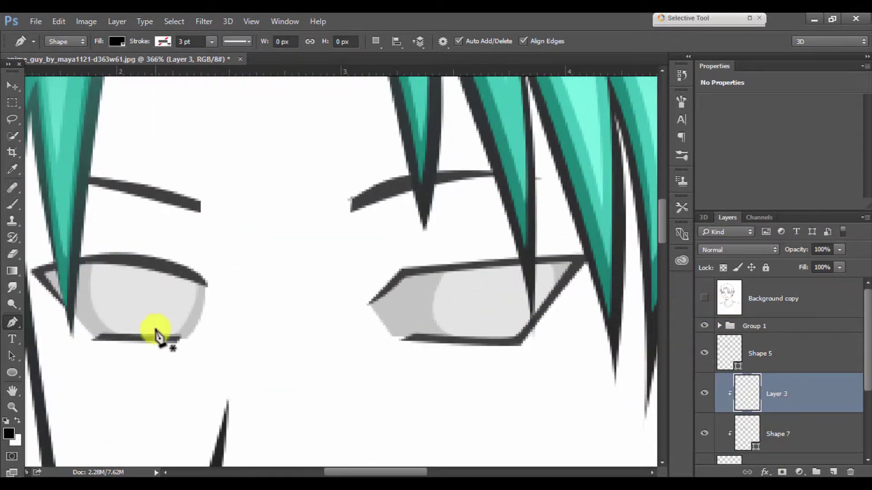
{"action": "left_click", "coordinate": [425, 271]}
{"action": "left_click_drag", "start_coordinate": [439, 340], "coordinate": [480, 362]}
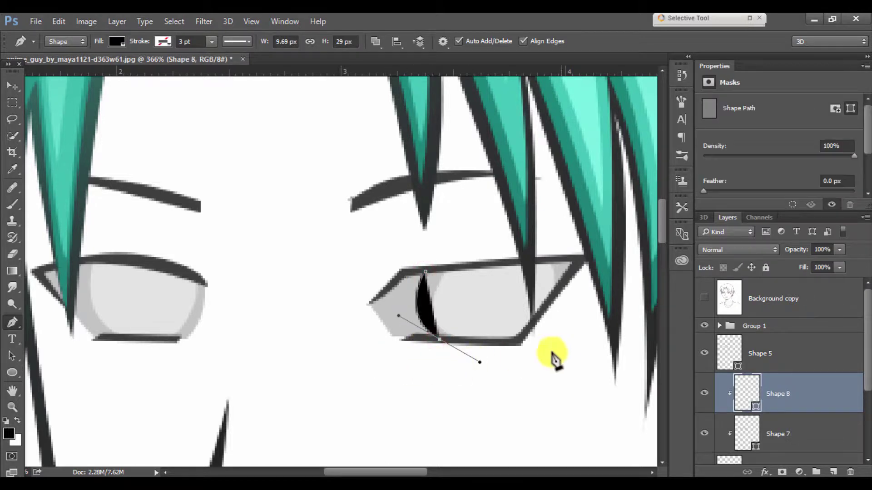
{"action": "left_click_drag", "start_coordinate": [565, 264], "coordinate": [590, 241]}
{"action": "left_click", "coordinate": [591, 354]}
{"action": "left_click", "coordinate": [528, 402]}
{"action": "left_click", "coordinate": [447, 408]}
{"action": "left_click", "coordinate": [390, 391]}
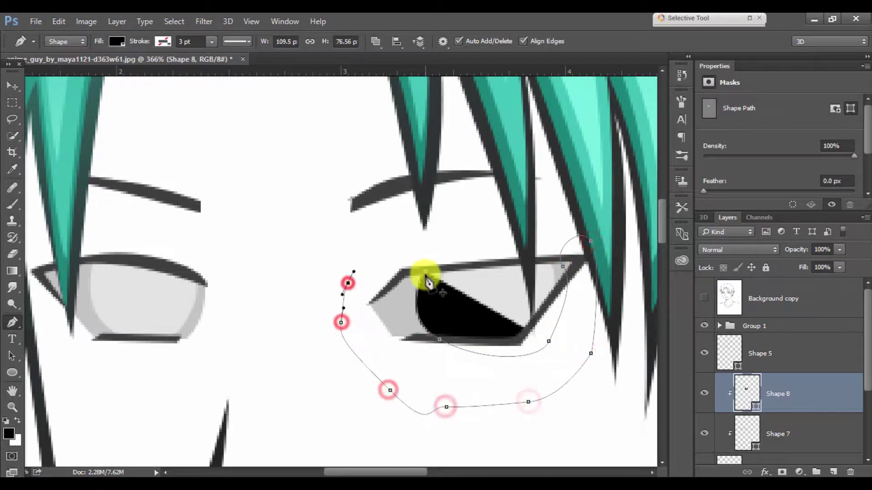
{"action": "left_click", "coordinate": [425, 271]}
- Recolour the eye shading to a light grey sampled from the drawing
{"action": "double_click", "coordinate": [761, 400]}
{"action": "left_click", "coordinate": [431, 289]}
{"action": "left_click", "coordinate": [526, 196]}
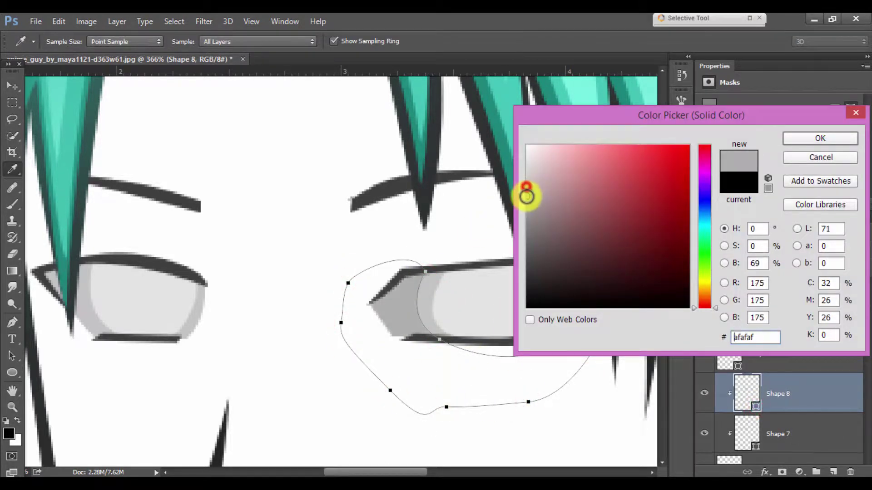
{"action": "left_click", "coordinate": [530, 198]}
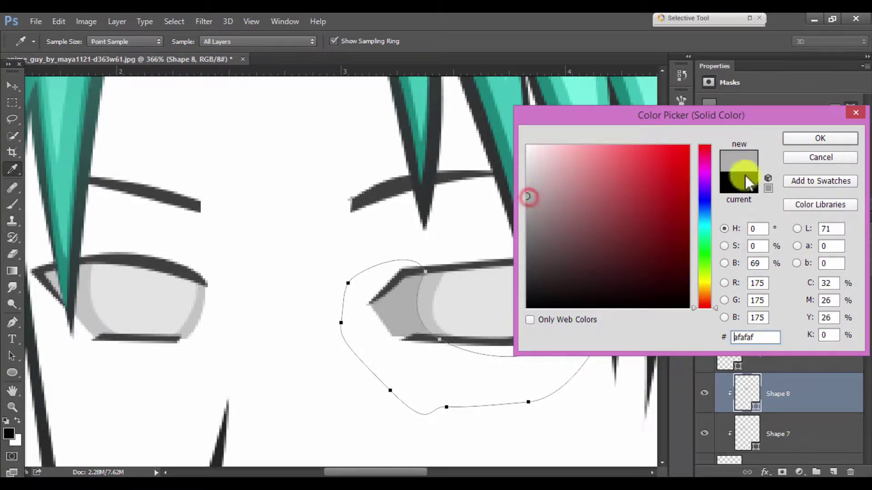
{"action": "key", "text": "Return"}
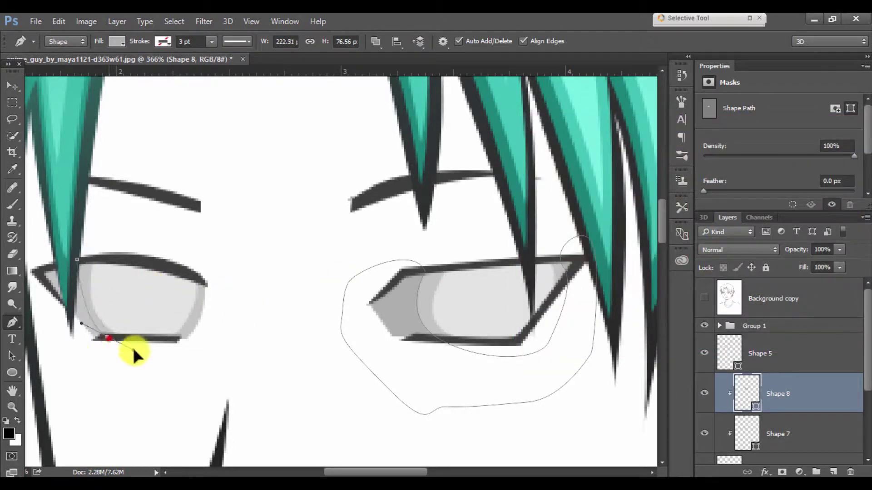
- Curve the path at the left eye and add a new empty layer above the shading
{"action": "left_click_drag", "start_coordinate": [73, 354], "coordinate": [47, 324]}
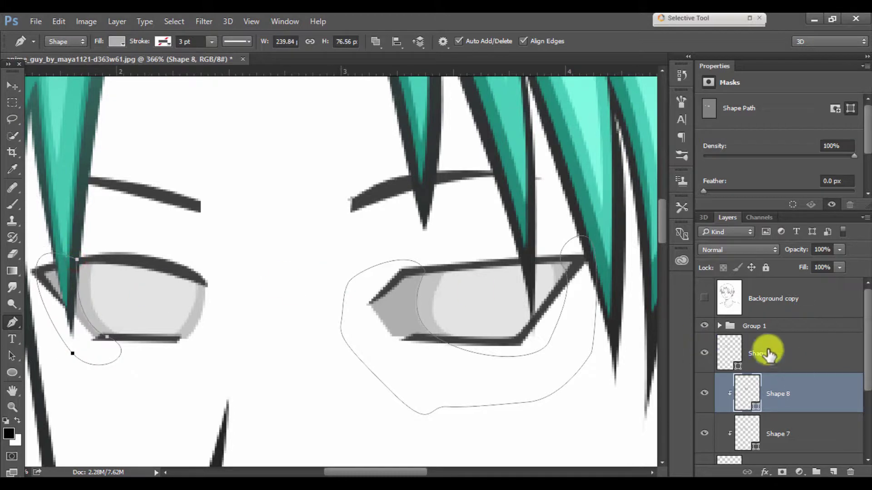
{"action": "left_click", "coordinate": [794, 433]}
{"action": "left_click", "coordinate": [793, 399]}
{"action": "scroll", "coordinate": [461, 296], "scroll_direction": "down", "scroll_amount": 3}
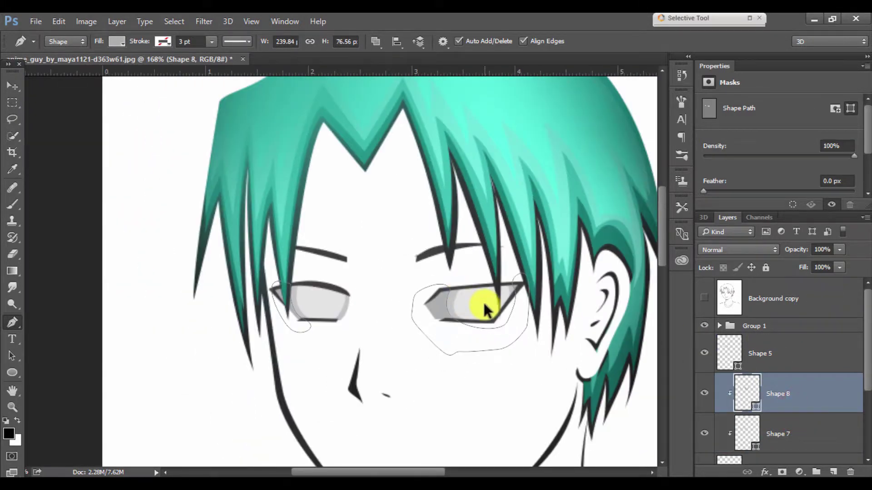
{"action": "left_click", "coordinate": [834, 471]}
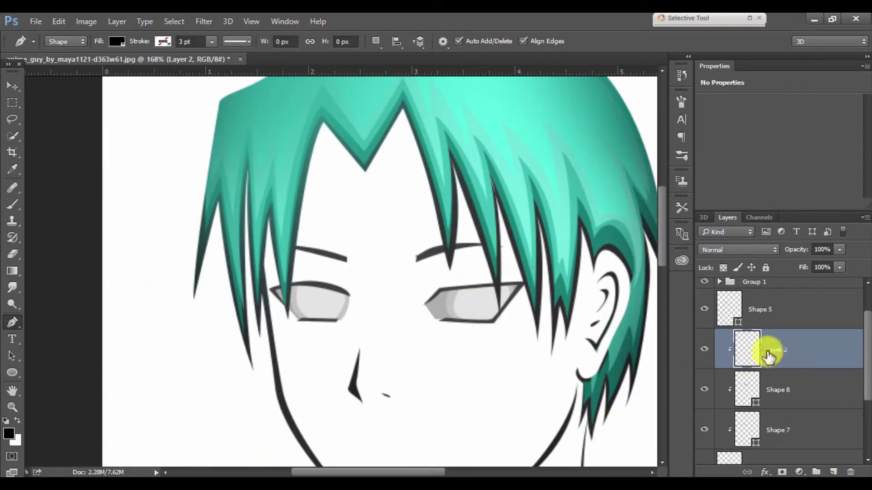
- Draw pupil ellipses over both eyes combined into one shape layer
{"action": "left_click", "coordinate": [704, 298]}
{"action": "left_click", "coordinate": [12, 372]}
{"action": "scroll", "coordinate": [370, 288], "scroll_direction": "up", "scroll_amount": 2}
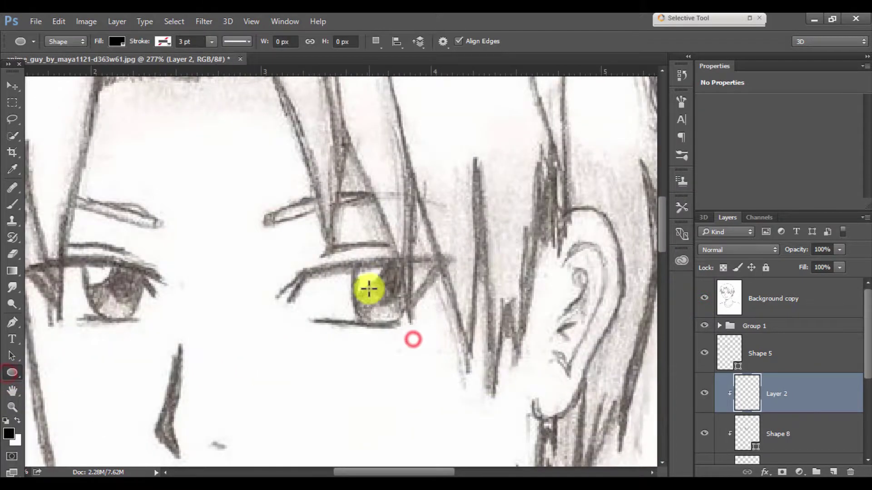
{"action": "scroll", "coordinate": [351, 245], "scroll_direction": "up", "scroll_amount": 2}
{"action": "left_click_drag", "start_coordinate": [350, 244], "coordinate": [427, 361]}
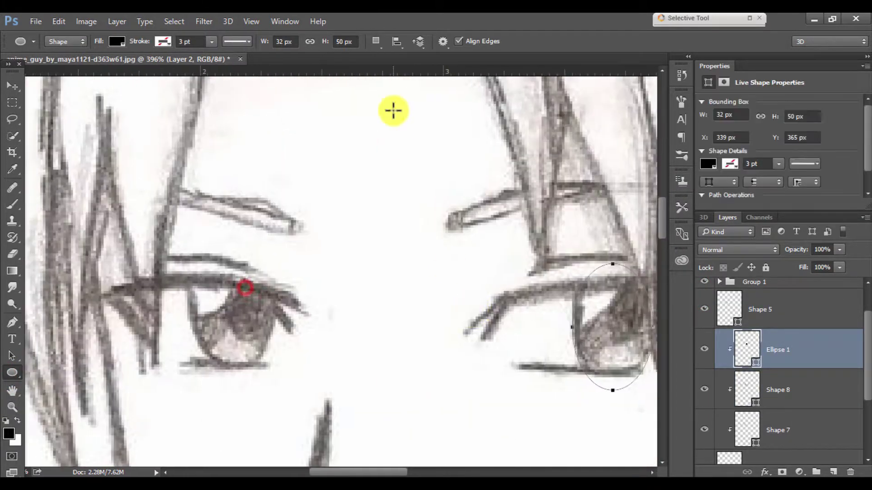
{"action": "left_click", "coordinate": [375, 41]}
{"action": "left_click", "coordinate": [409, 71]}
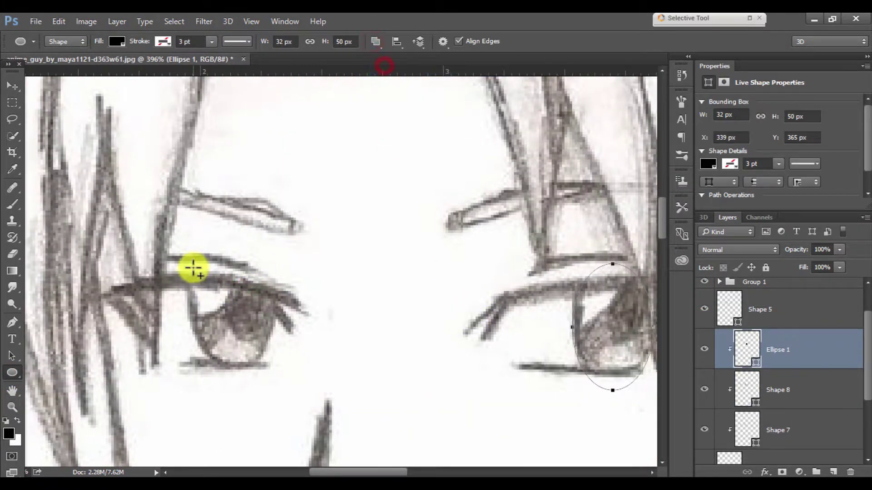
{"action": "left_click_drag", "start_coordinate": [186, 260], "coordinate": [275, 368]}
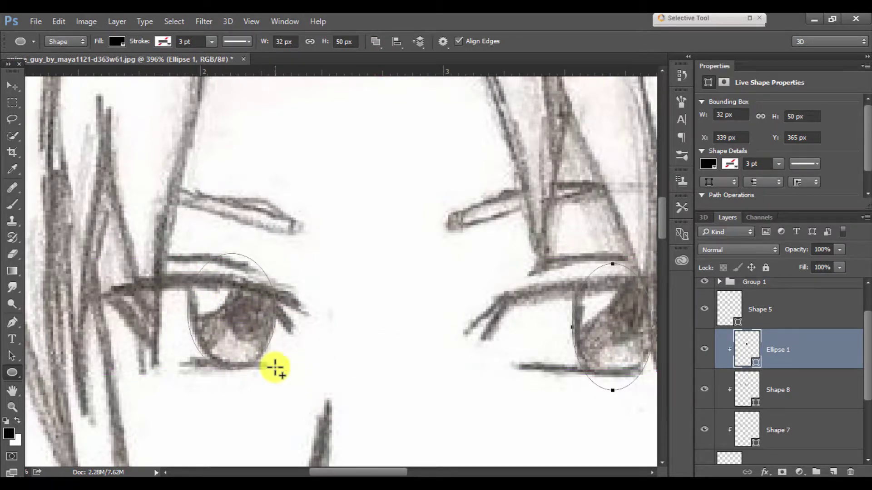
- Duplicate the pupil layer and fill the pupils dark grey #343434
{"action": "scroll", "coordinate": [720, 312], "scroll_direction": "up", "scroll_amount": 1}
{"action": "left_click", "coordinate": [704, 298]}
{"action": "scroll", "coordinate": [462, 312], "scroll_direction": "down", "scroll_amount": 2}
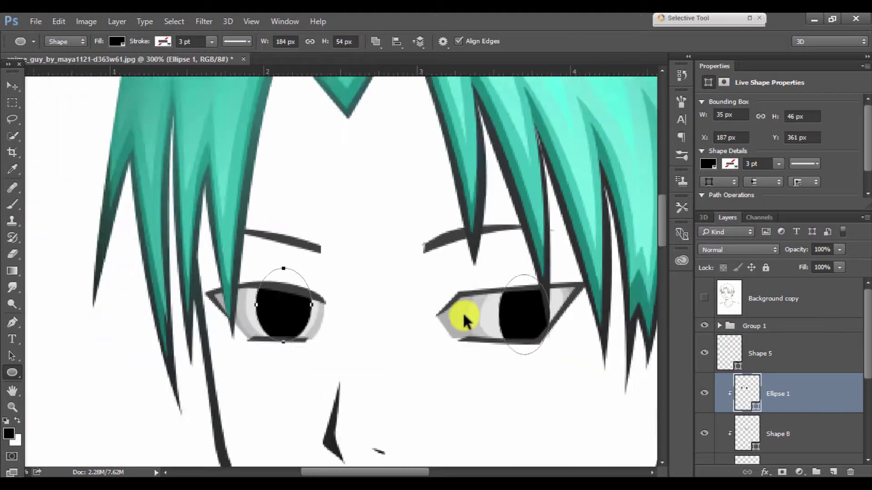
{"action": "scroll", "coordinate": [462, 311], "scroll_direction": "down", "scroll_amount": 2}
{"action": "key", "text": "ctrl+j"}
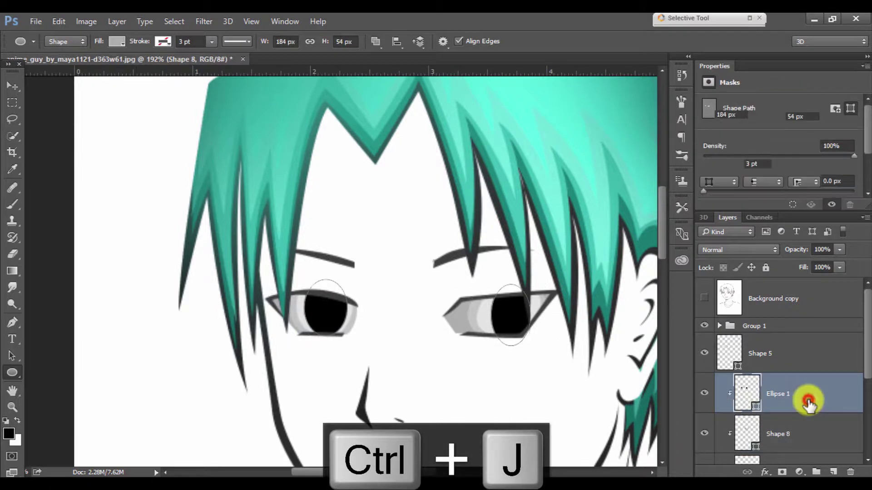
{"action": "double_click", "coordinate": [749, 395]}
{"action": "left_click", "coordinate": [340, 255]}
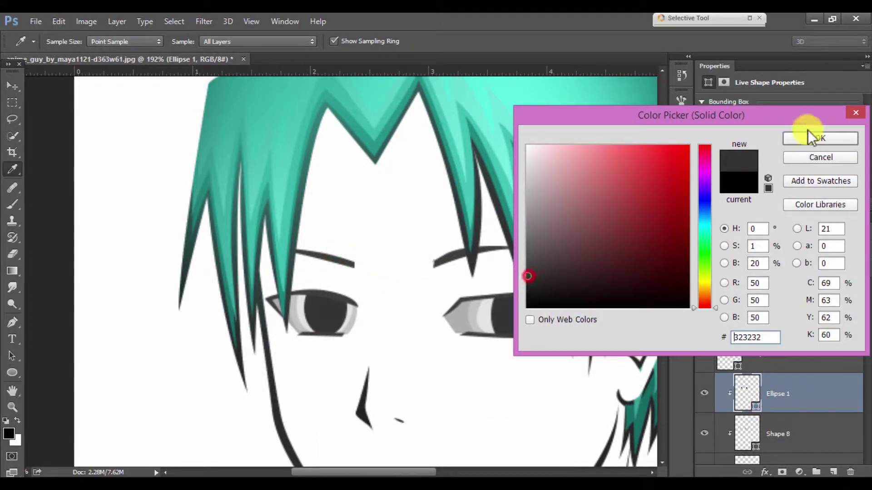
{"action": "left_click", "coordinate": [817, 138]}
- Clip the pupil copy to the layer below and shrink it to about 71%
{"action": "left_click", "coordinate": [708, 411], "text": "alt"}
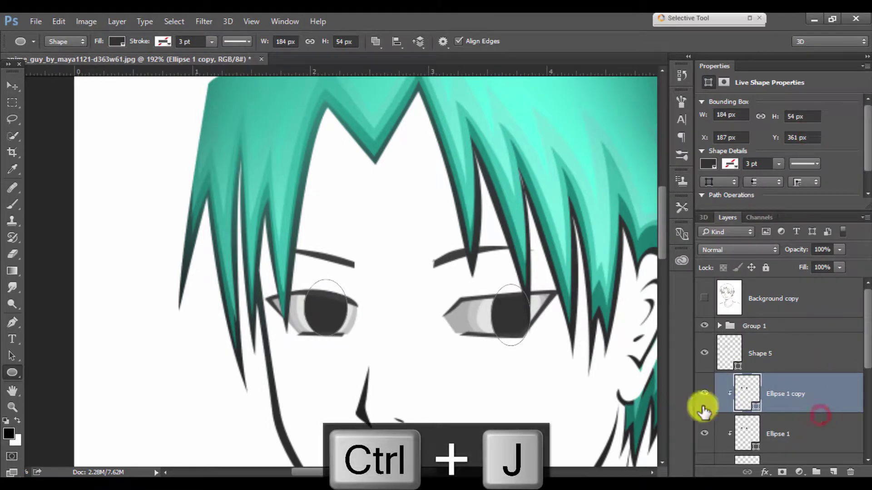
{"action": "left_click", "coordinate": [12, 356]}
{"action": "key", "text": "ctrl+t"}
{"action": "mouse_move", "coordinate": [357, 281]}
{"action": "left_mouse_down"}
{"action": "mouse_move", "coordinate": [346, 288]}
{"action": "mouse_move", "coordinate": [508, 313]}
{"action": "mouse_move", "coordinate": [522, 294]}
{"action": "left_mouse_up"}
{"action": "key", "text": "Return"}
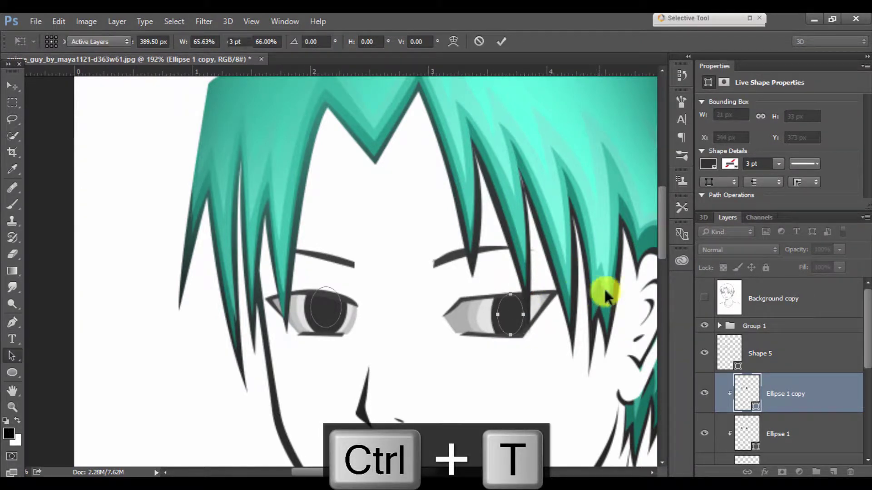
- Fill the inner circles lighter grey #5d5d5d and give that layer a mask
{"action": "key", "text": "i"}
{"action": "double_click", "coordinate": [747, 393]}
{"action": "left_click", "coordinate": [530, 260]}
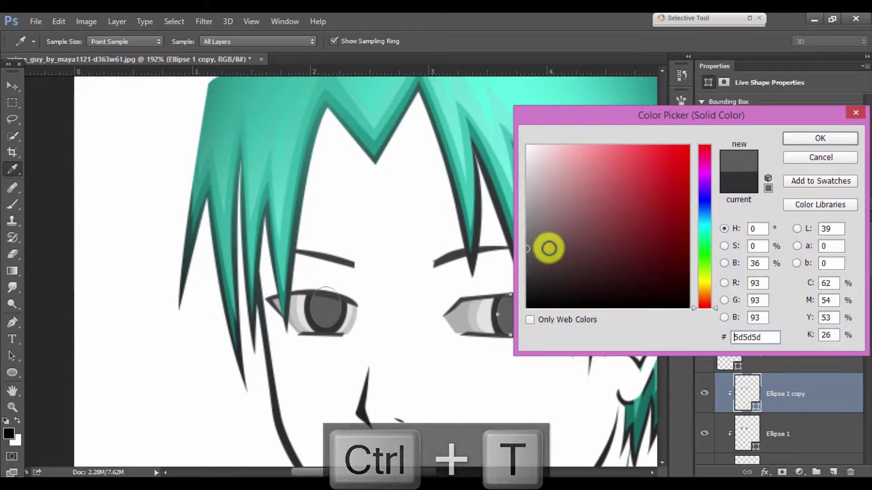
{"action": "left_click", "coordinate": [820, 138]}
{"action": "key", "text": "a"}
{"action": "left_click", "coordinate": [782, 472]}
- Set up a size 40 brush on the Ellipse 1 copy mask, undoing a stray mark
{"action": "key", "text": "b"}
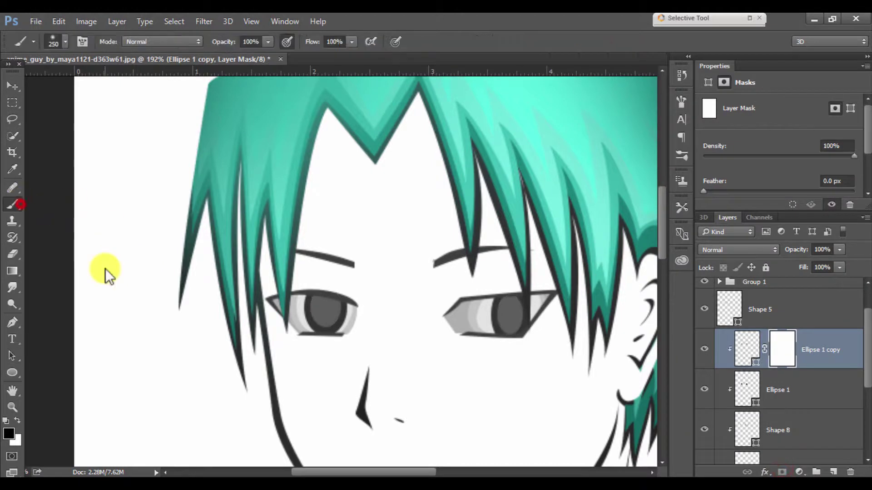
{"action": "key", "text": "p"}
{"action": "key", "text": "b"}
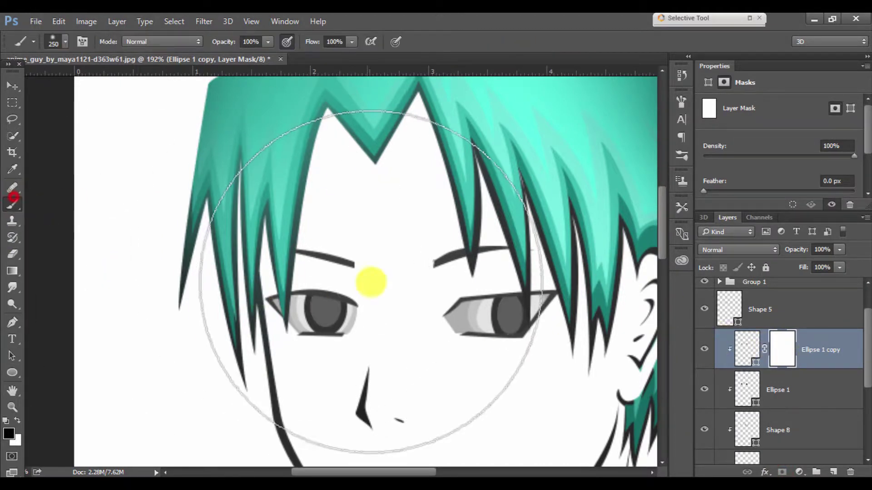
{"action": "key", "text": "bracketleft"}
{"action": "key", "text": "bracketleft"}
{"action": "key", "text": "bracketleft"}
{"action": "left_click", "coordinate": [307, 279]}
{"action": "key", "text": "ctrl+z"}
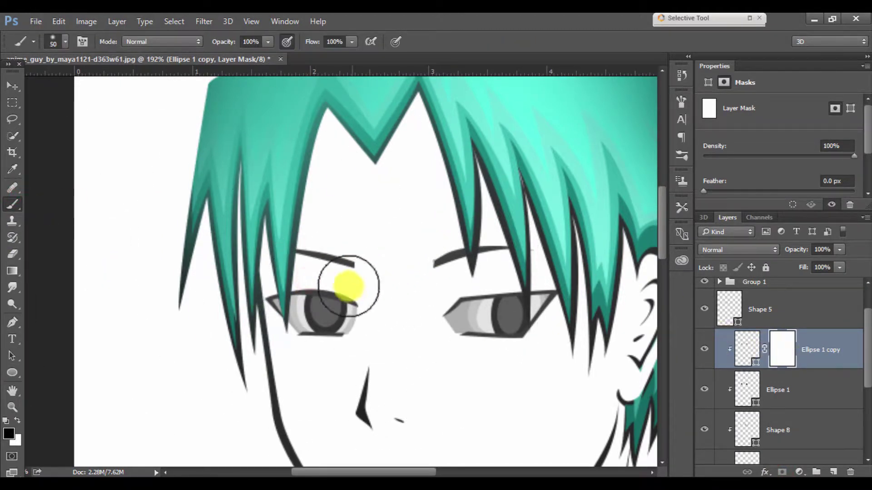
{"action": "key", "text": "bracketleft"}
{"action": "key", "text": "bracketleft"}
{"action": "key", "text": "bracketleft"}
{"action": "left_click", "coordinate": [293, 305]}
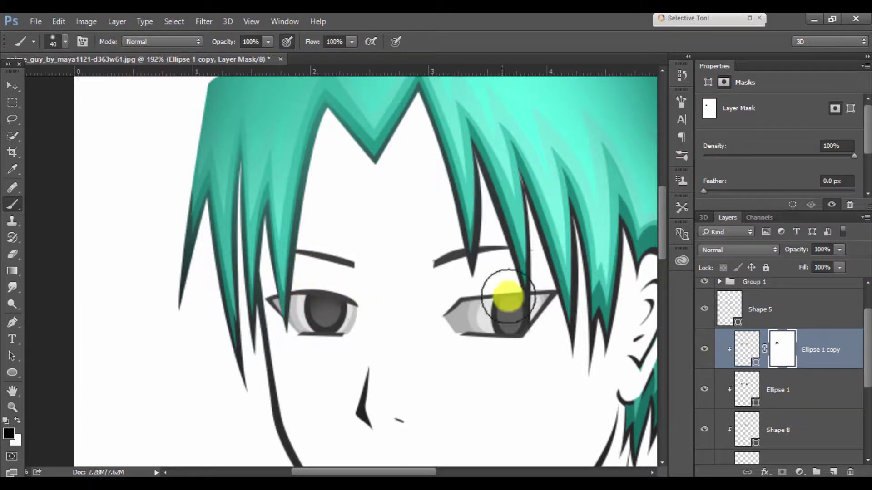
- Paint black dabs over both inner circles on the mask, then duplicate the layer
{"action": "left_click", "coordinate": [490, 306]}
{"action": "left_click", "coordinate": [473, 334]}
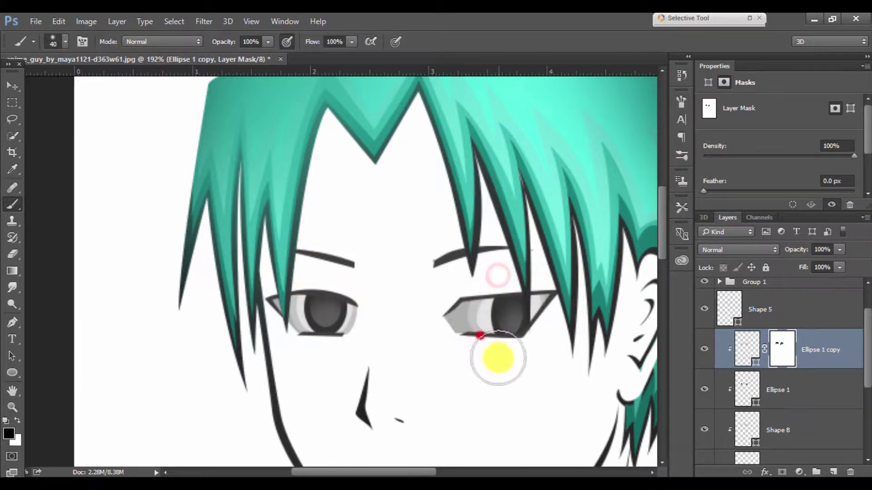
{"action": "left_click", "coordinate": [356, 302]}
{"action": "left_click", "coordinate": [296, 291]}
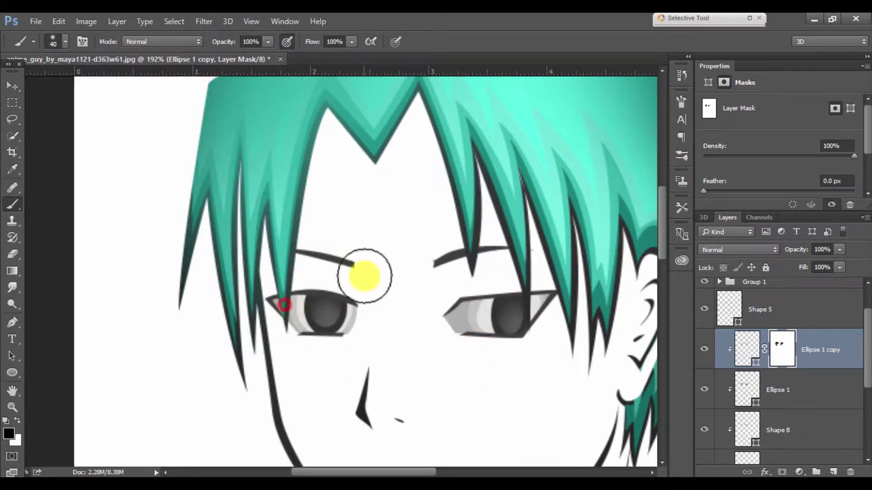
{"action": "left_click", "coordinate": [352, 276]}
{"action": "left_click", "coordinate": [472, 292]}
{"action": "left_click", "coordinate": [510, 281]}
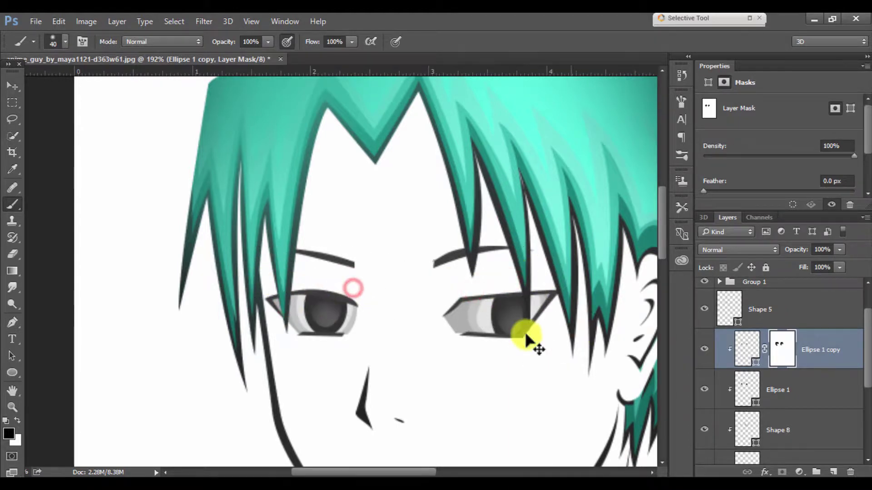
{"action": "left_click_drag", "start_coordinate": [326, 360], "coordinate": [404, 352]}
{"action": "key", "text": "ctrl+j"}
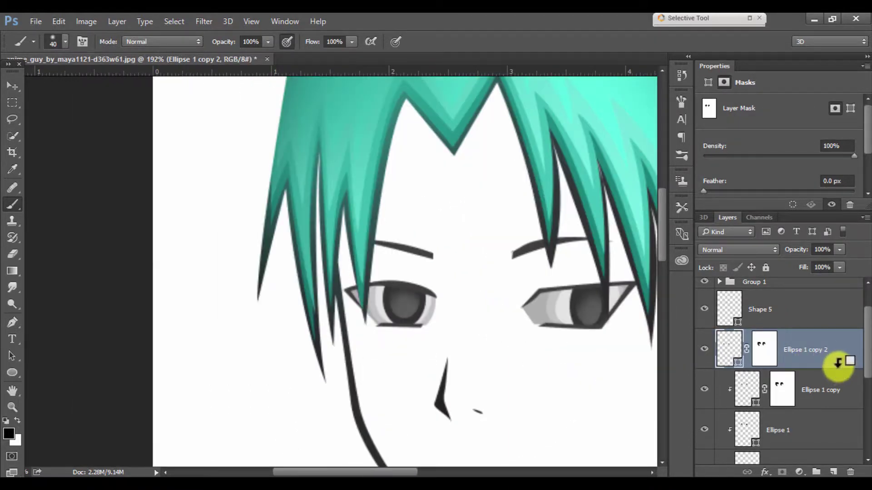
- Delete the layer mask from the duplicated ellipse layer
{"action": "right_click", "coordinate": [767, 349]}
{"action": "left_click", "coordinate": [791, 248]}
{"action": "key", "text": "ctrl+alt+g"}
{"action": "scroll", "coordinate": [531, 300], "scroll_direction": "up", "scroll_amount": 2}
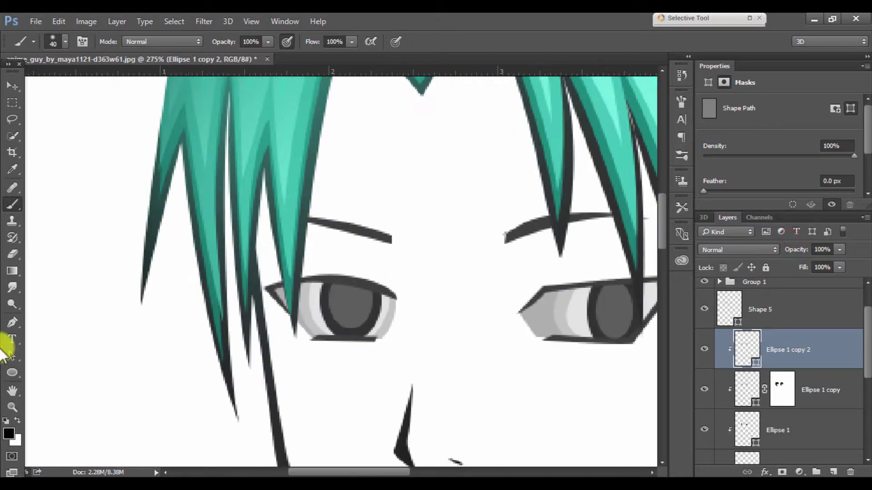
- Shrink the left-eye and right-eye ellipses on the copy into small ovals
{"action": "key", "text": "a"}
{"action": "left_click", "coordinate": [356, 307]}
{"action": "key", "text": "ctrl+t"}
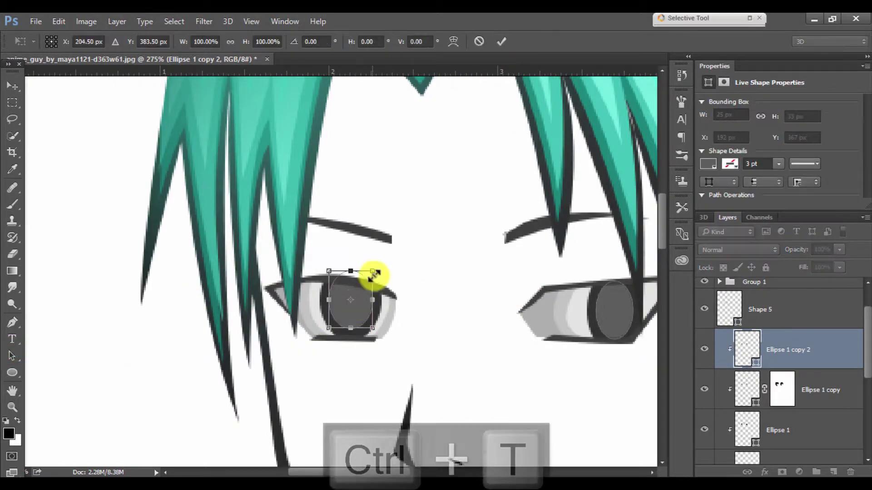
{"action": "left_click_drag", "start_coordinate": [371, 271], "coordinate": [369, 294]}
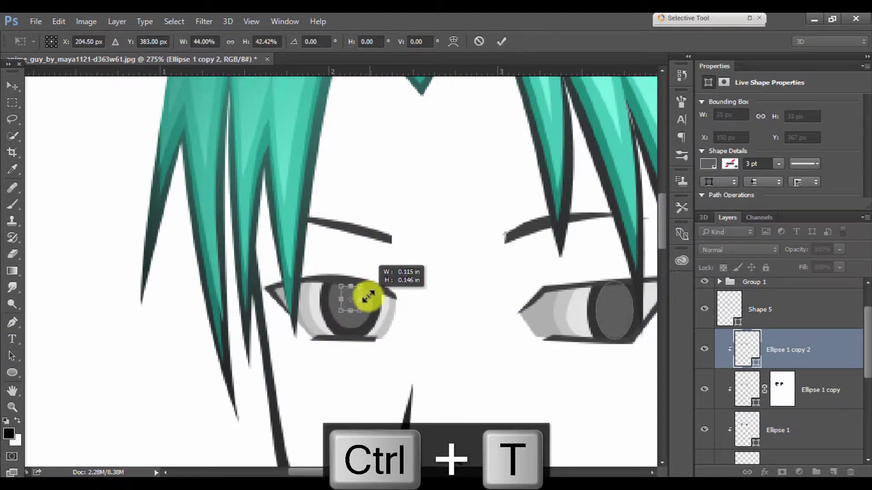
{"action": "key", "text": "Return"}
{"action": "left_click", "coordinate": [606, 307]}
{"action": "key", "text": "ctrl+t"}
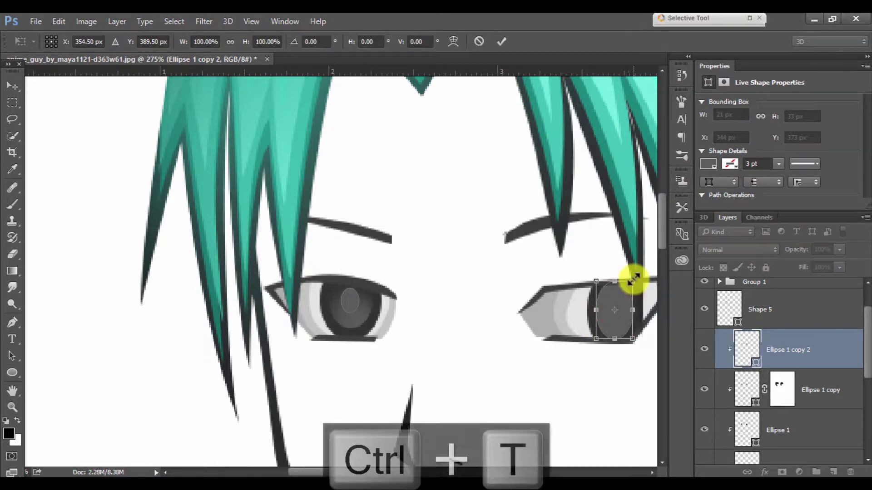
{"action": "left_click_drag", "start_coordinate": [633, 278], "coordinate": [626, 292]}
{"action": "key", "text": "Return"}
- Fill the small ovals with a darker grey sampled from the eye
{"action": "double_click", "coordinate": [753, 359]}
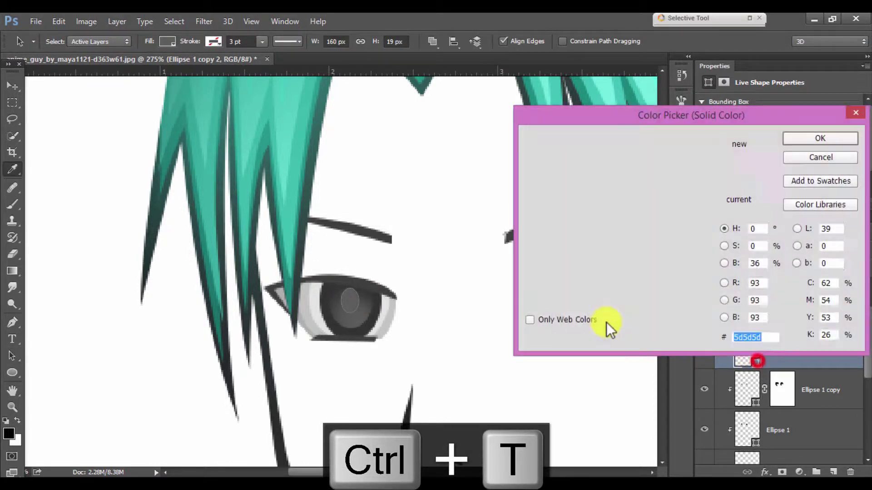
{"action": "left_click", "coordinate": [349, 301]}
{"action": "left_click", "coordinate": [820, 138]}
- Nudge the right eye's dark oval on Ellipse 1 copy 2 slightly upward
{"action": "left_click", "coordinate": [788, 308]}
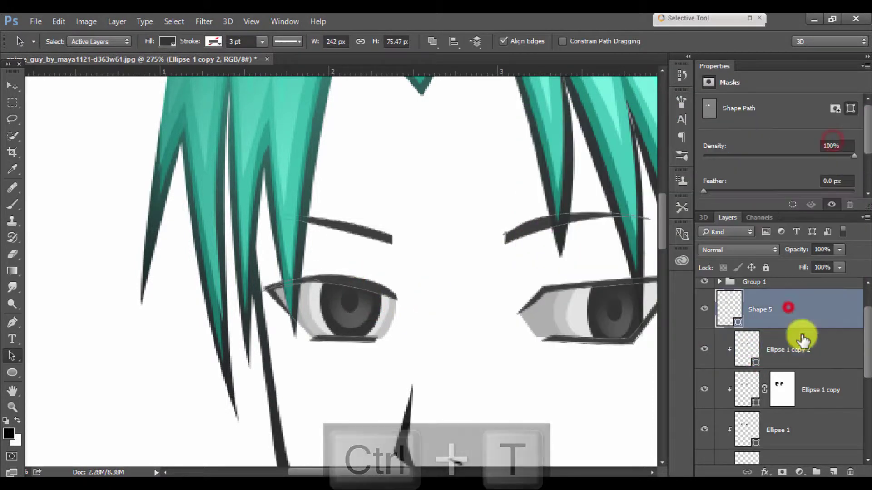
{"action": "scroll", "coordinate": [551, 341], "scroll_direction": "down", "scroll_amount": 3}
{"action": "left_click", "coordinate": [778, 346]}
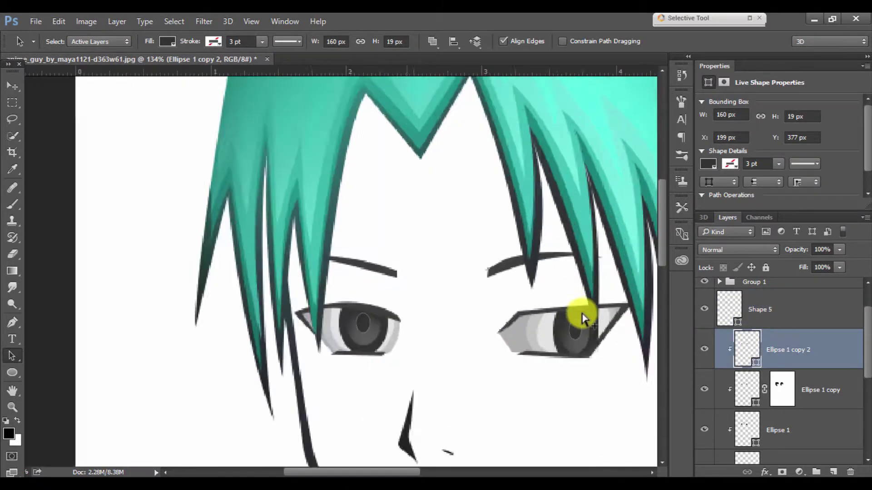
{"action": "scroll", "coordinate": [583, 318], "scroll_direction": "up", "scroll_amount": 3}
{"action": "left_click_drag", "start_coordinate": [570, 345], "coordinate": [570, 342]}
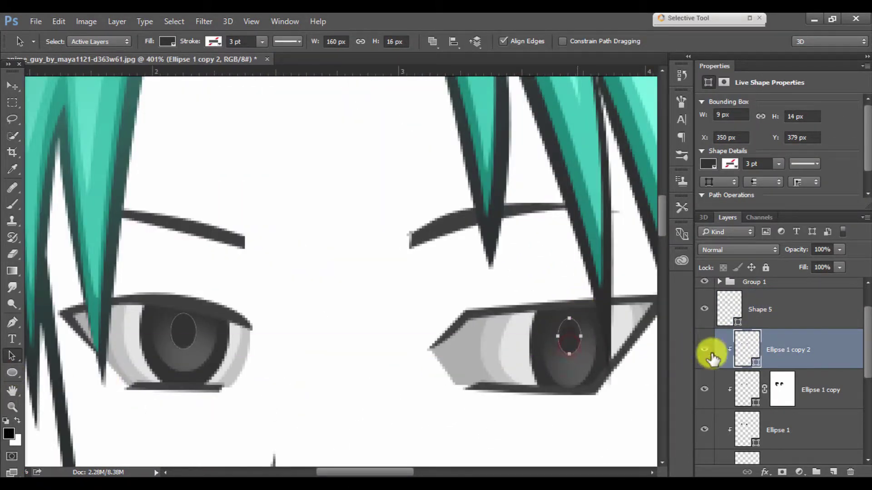
- Toggle the pencil sketch layer on and off to compare the oval's placement
{"action": "left_click", "coordinate": [774, 314]}
{"action": "scroll", "coordinate": [695, 307], "scroll_direction": "up", "scroll_amount": 1}
{"action": "left_click", "coordinate": [703, 298]}
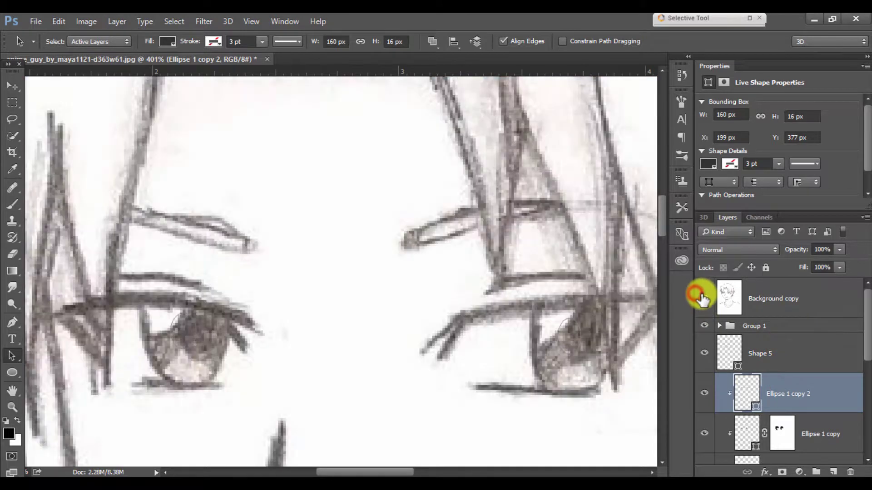
{"action": "left_click", "coordinate": [703, 298]}
{"action": "scroll", "coordinate": [452, 295], "scroll_direction": "down", "scroll_amount": 2}
{"action": "scroll", "coordinate": [452, 292], "scroll_direction": "down", "scroll_amount": 1}
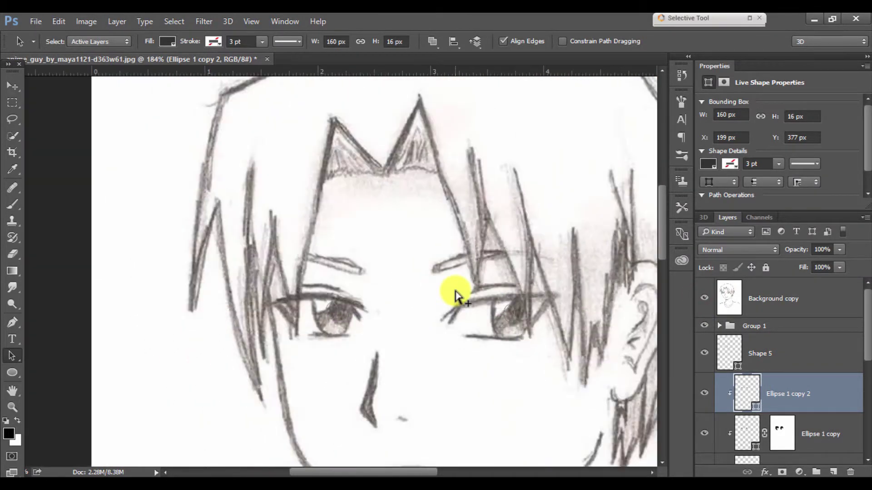
{"action": "scroll", "coordinate": [545, 304], "scroll_direction": "up", "scroll_amount": 2}
{"action": "scroll", "coordinate": [604, 340], "scroll_direction": "up", "scroll_amount": 1}
{"action": "left_click", "coordinate": [704, 298]}
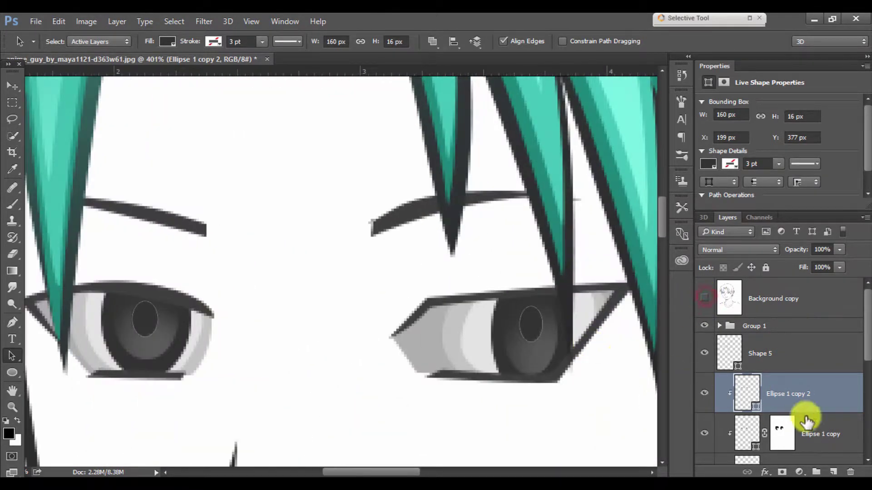
- On a new clipped layer, draw two highlight shapes in the right eye
{"action": "left_click", "coordinate": [833, 472]}
{"action": "left_click", "coordinate": [828, 369], "text": "alt"}
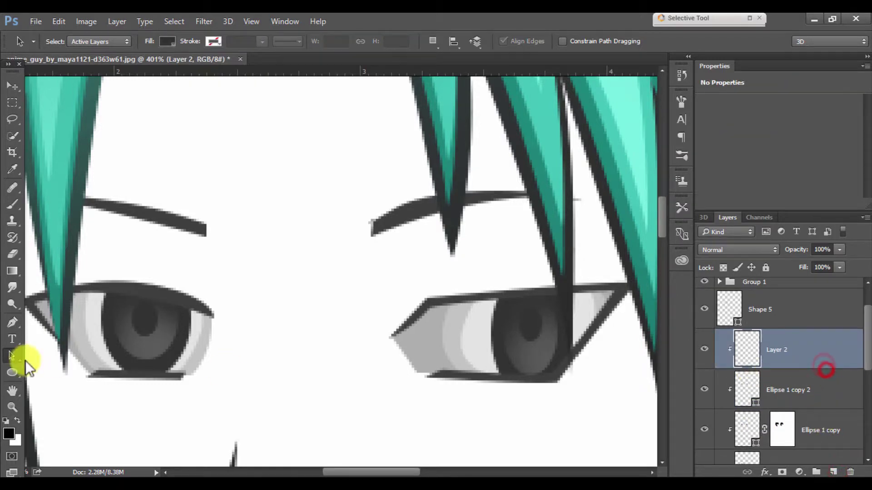
{"action": "left_click", "coordinate": [12, 323]}
{"action": "scroll", "coordinate": [455, 322], "scroll_direction": "up", "scroll_amount": 1}
{"action": "left_click", "coordinate": [499, 337]}
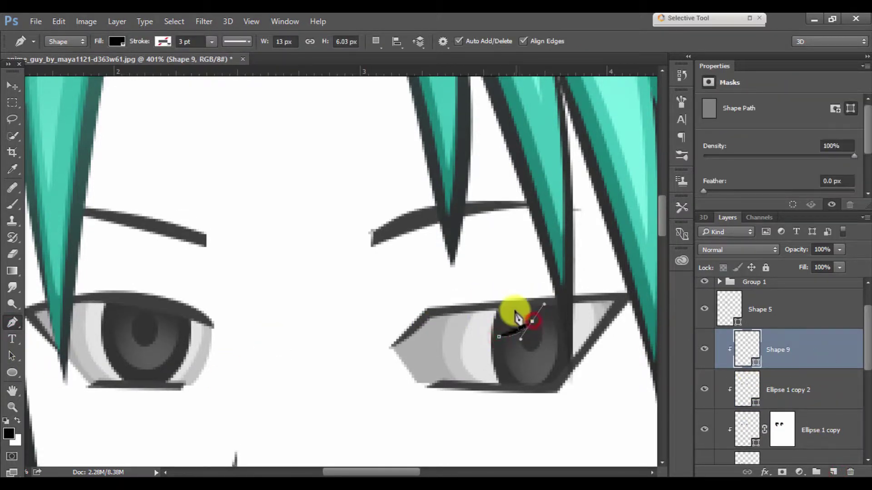
{"action": "left_click", "coordinate": [500, 336]}
{"action": "left_click", "coordinate": [533, 386]}
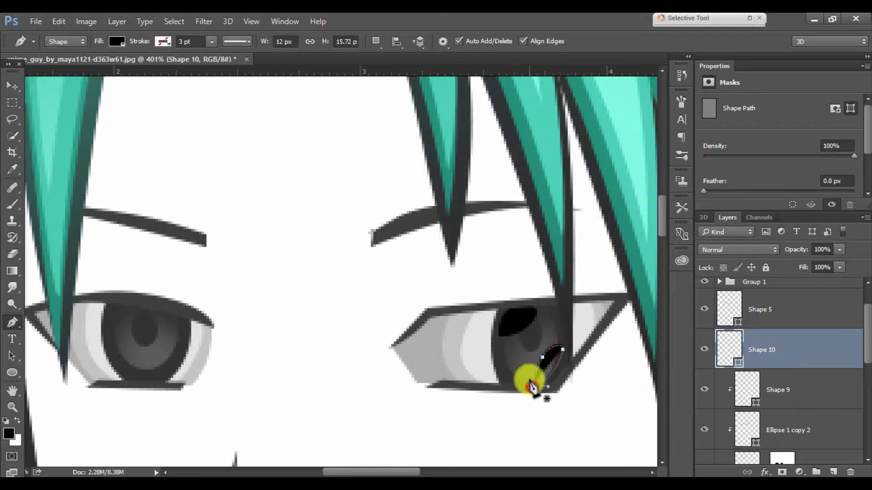
{"action": "left_click", "coordinate": [533, 387]}
- Clip the lower highlight, merge both highlight shapes, and fill them white
{"action": "left_click", "coordinate": [799, 351]}
{"action": "double_click", "coordinate": [742, 364]}
{"action": "left_click", "coordinate": [818, 161]}
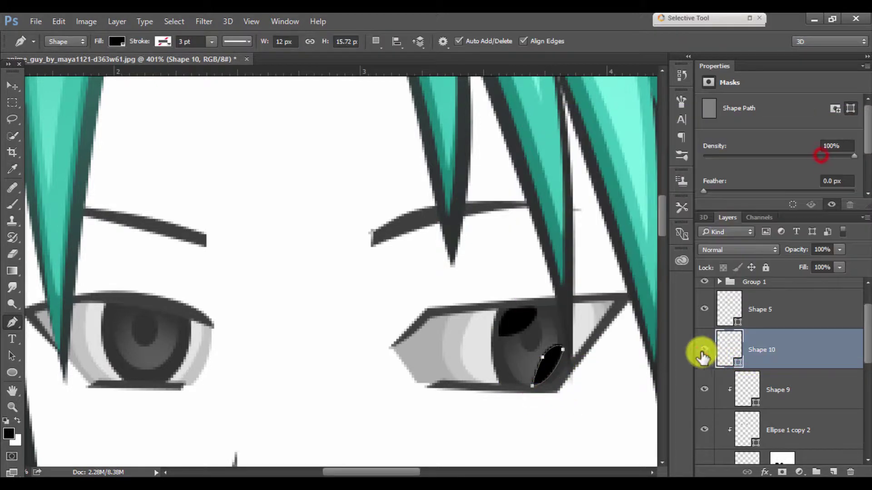
{"action": "left_click", "coordinate": [777, 369], "text": "alt"}
{"action": "right_click", "coordinate": [777, 373]}
{"action": "left_click", "coordinate": [579, 437]}
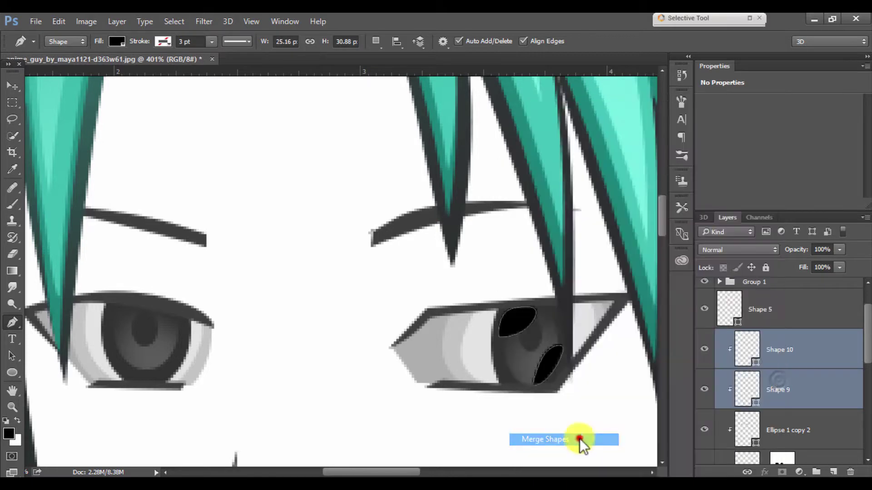
{"action": "double_click", "coordinate": [753, 361]}
{"action": "key", "text": "Return"}
- Make the merged white highlight layer slightly see-through
{"action": "scroll", "coordinate": [564, 244], "scroll_direction": "down", "scroll_amount": 10}
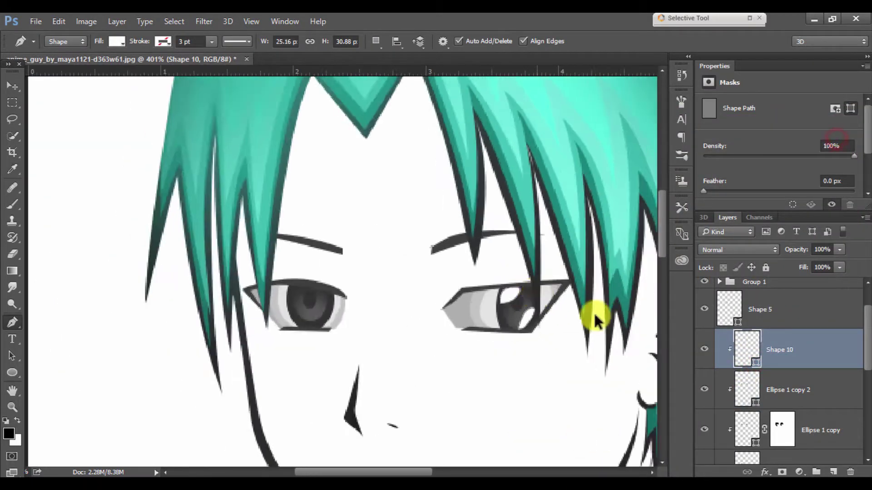
{"action": "left_click", "coordinate": [772, 312]}
{"action": "left_click", "coordinate": [784, 358]}
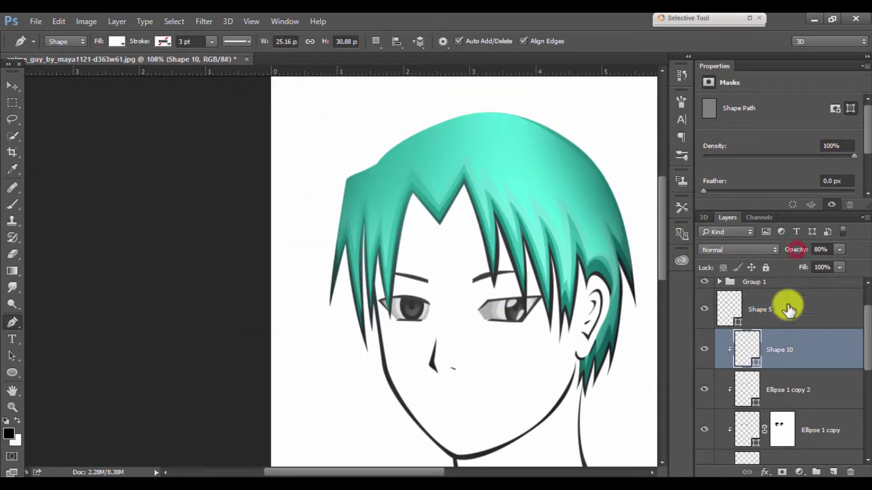
{"action": "left_click", "coordinate": [815, 436]}
{"action": "left_click", "coordinate": [802, 349]}
- Draw a highlight shape in the left eye, checking against the pencil sketch
{"action": "scroll", "coordinate": [404, 289], "scroll_direction": "up", "scroll_amount": 2}
{"action": "scroll", "coordinate": [302, 315], "scroll_direction": "up", "scroll_amount": 3}
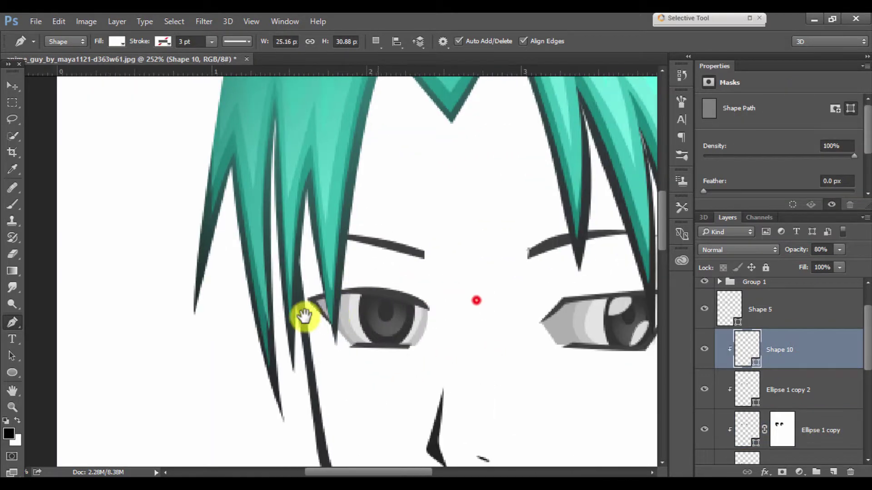
{"action": "scroll", "coordinate": [302, 227], "scroll_direction": "up", "scroll_amount": 2}
{"action": "scroll", "coordinate": [323, 147], "scroll_direction": "up", "scroll_amount": 1}
{"action": "scroll", "coordinate": [654, 317], "scroll_direction": "up", "scroll_amount": 2}
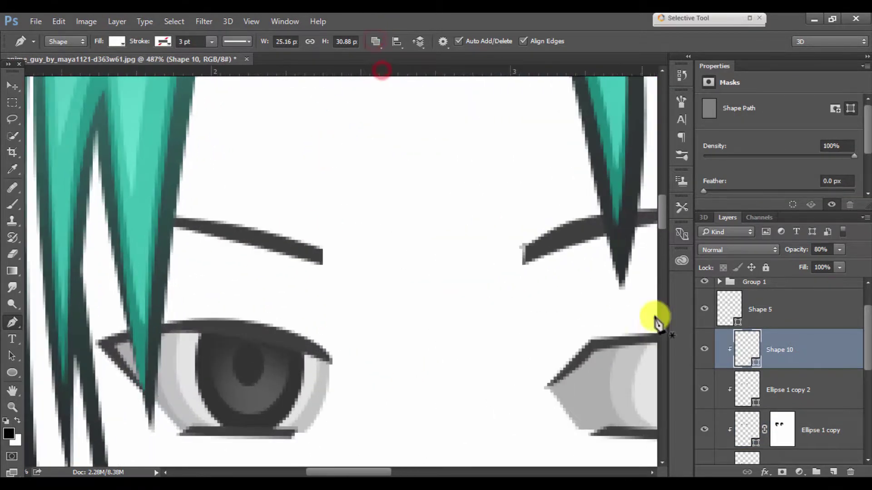
{"action": "scroll", "coordinate": [711, 302], "scroll_direction": "up", "scroll_amount": 1}
{"action": "left_click", "coordinate": [709, 298]}
{"action": "left_click", "coordinate": [223, 411]}
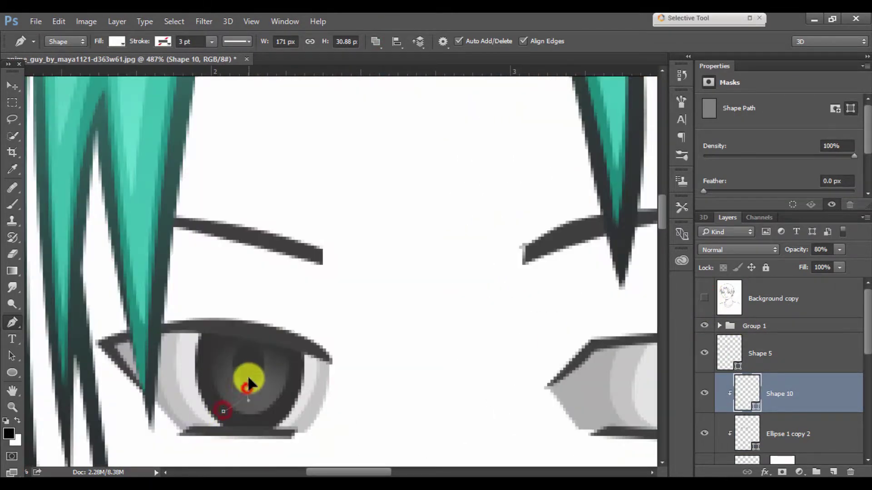
{"action": "left_click", "coordinate": [246, 382]}
{"action": "left_click", "coordinate": [288, 398]}
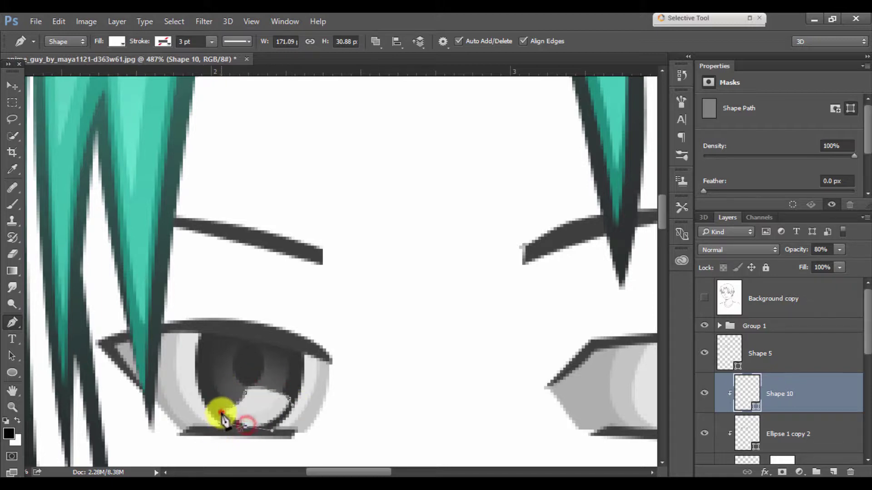
{"action": "left_click", "coordinate": [223, 412]}
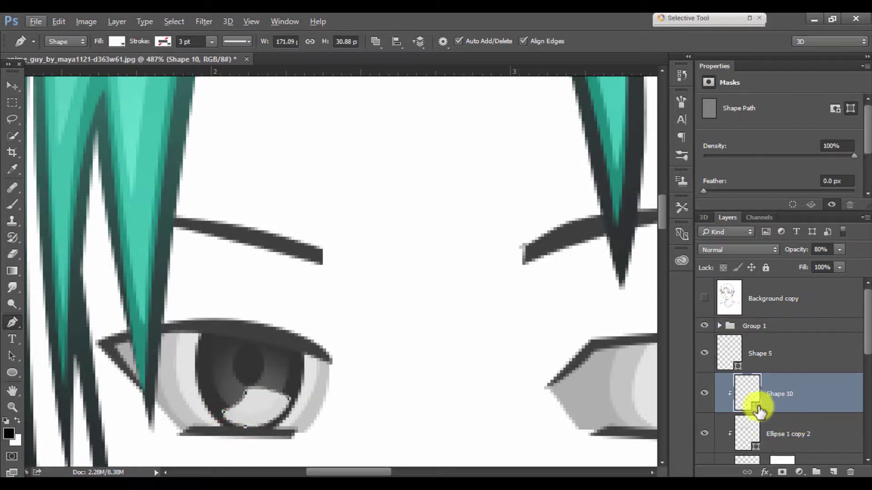
- Hide and show the highlight and dark eye oval layers to inspect the highlight
{"action": "scroll", "coordinate": [758, 411], "scroll_direction": "down", "scroll_amount": 1}
{"action": "left_click", "coordinate": [712, 354]}
{"action": "left_click", "coordinate": [712, 355]}
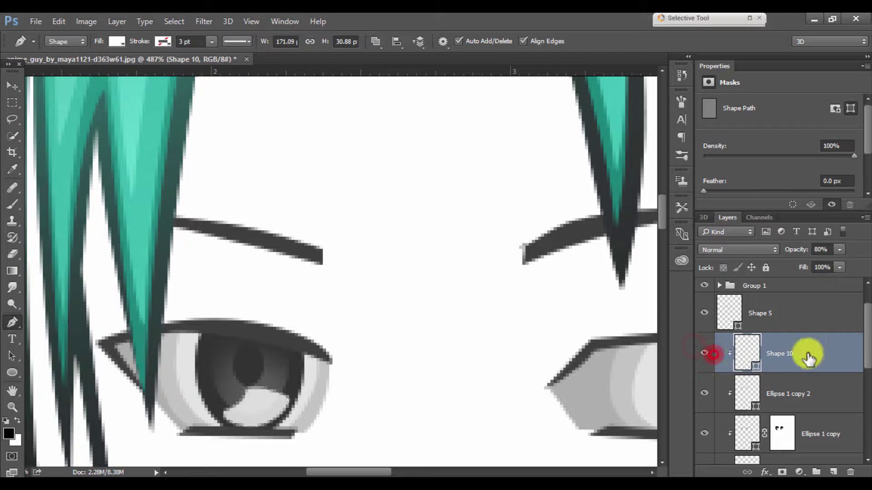
{"action": "left_click", "coordinate": [710, 391]}
{"action": "scroll", "coordinate": [813, 428], "scroll_direction": "down", "scroll_amount": 2}
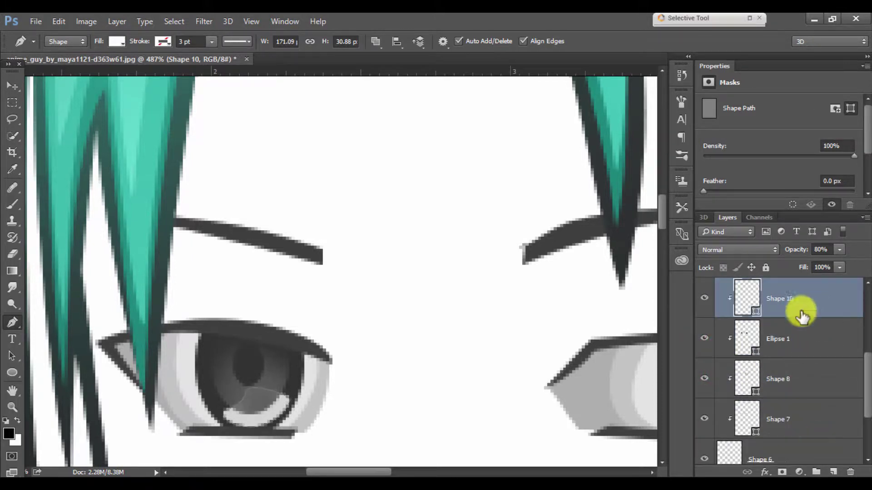
{"action": "scroll", "coordinate": [802, 379], "scroll_direction": "up", "scroll_amount": 1}
{"action": "left_click_drag", "start_coordinate": [803, 379], "coordinate": [805, 335]}
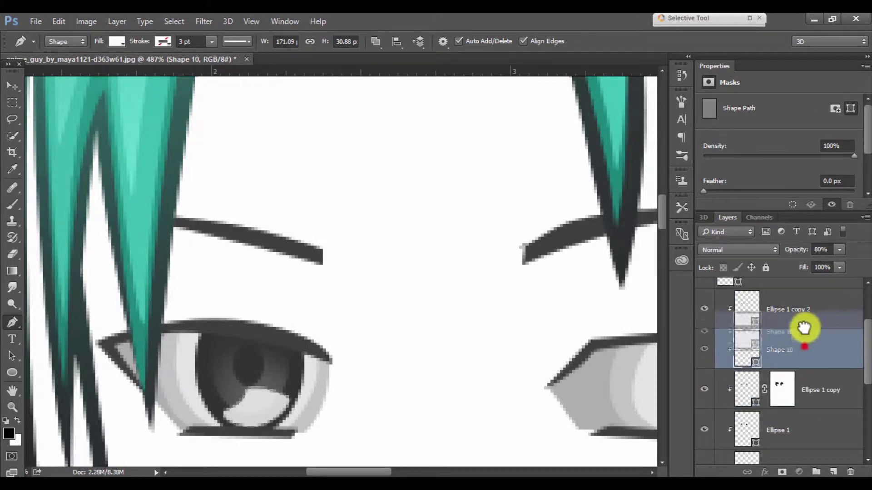
{"action": "scroll", "coordinate": [802, 332], "scroll_direction": "up", "scroll_amount": 2}
{"action": "scroll", "coordinate": [432, 335], "scroll_direction": "down", "scroll_amount": 1}
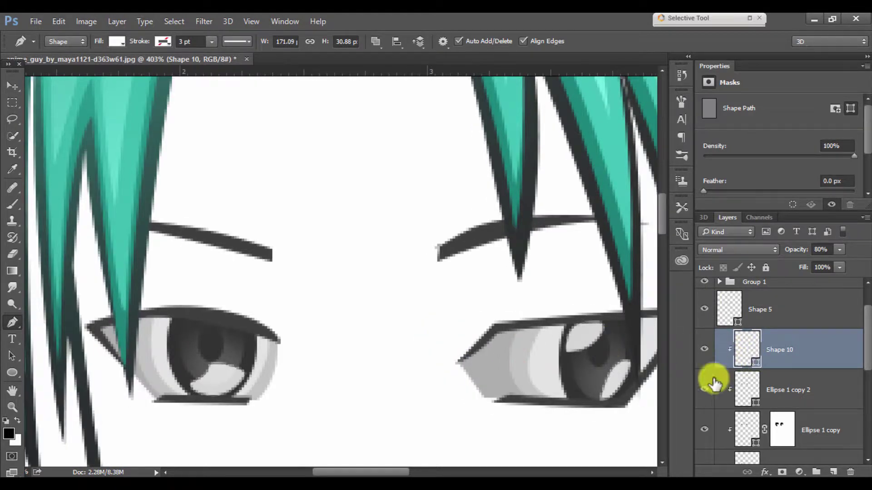
{"action": "left_click", "coordinate": [706, 389]}
{"action": "left_click", "coordinate": [710, 354]}
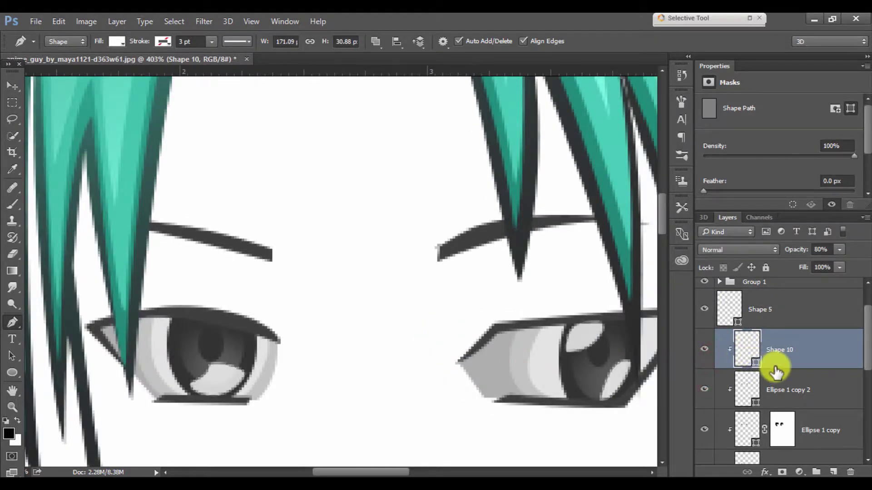
- Undo the left-eye highlight and redraw curved lower and upper highlights
{"action": "key", "text": "ctrl+z"}
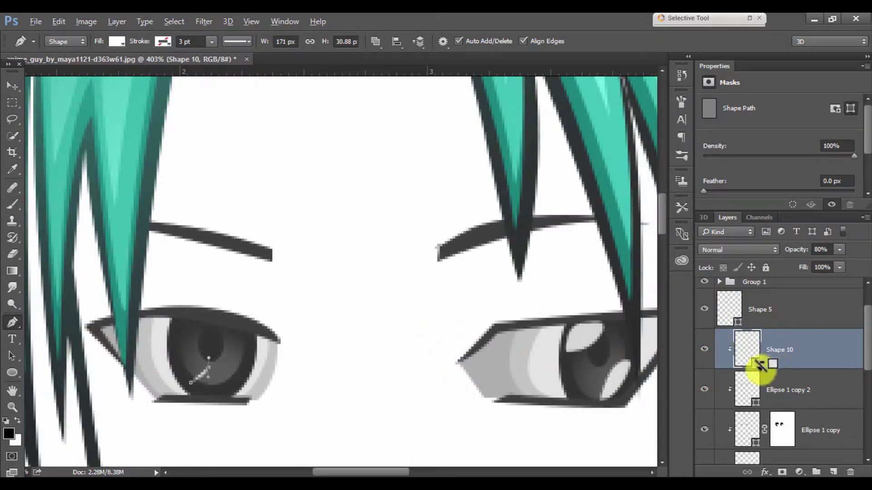
{"action": "scroll", "coordinate": [184, 418], "scroll_direction": "up", "scroll_amount": 1}
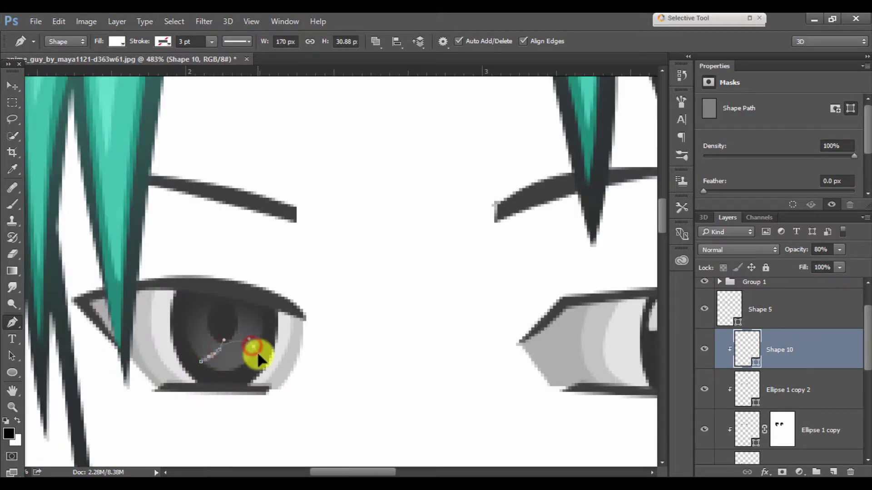
{"action": "left_click_drag", "start_coordinate": [201, 362], "coordinate": [175, 345]}
{"action": "scroll", "coordinate": [703, 327], "scroll_direction": "up", "scroll_amount": 1}
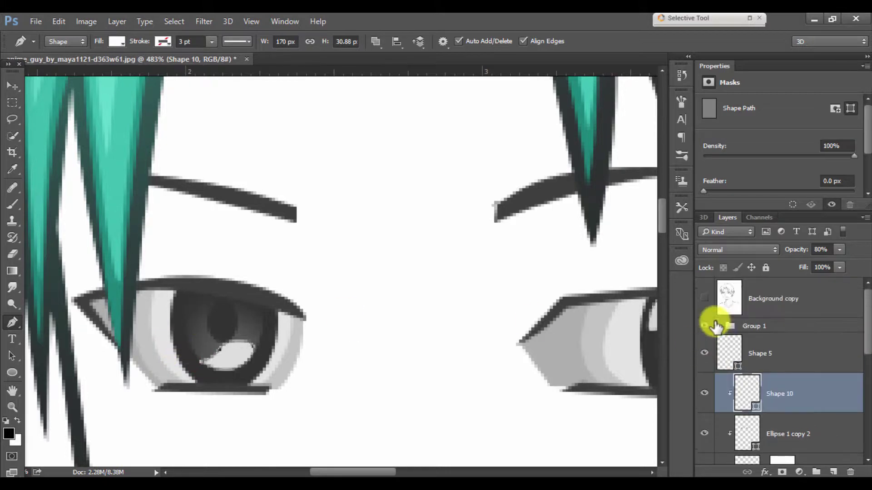
{"action": "left_click", "coordinate": [704, 298]}
{"action": "left_click", "coordinate": [183, 318]}
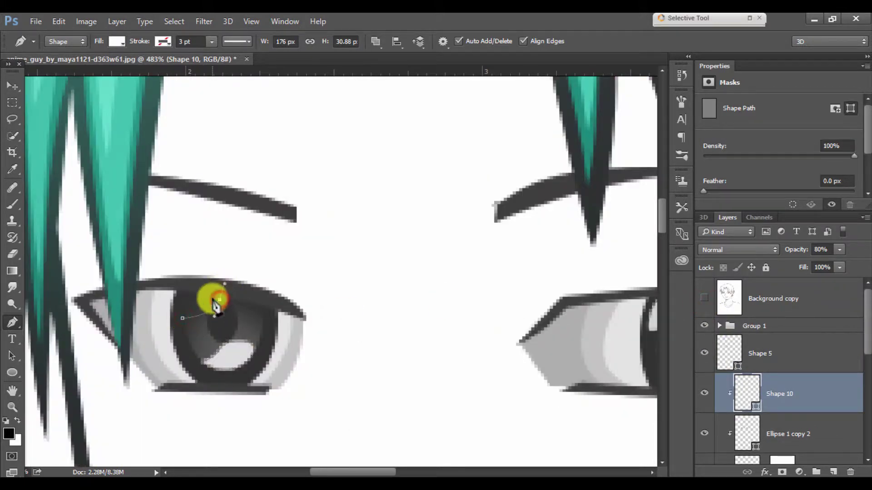
{"action": "left_click_drag", "start_coordinate": [215, 307], "coordinate": [188, 296]}
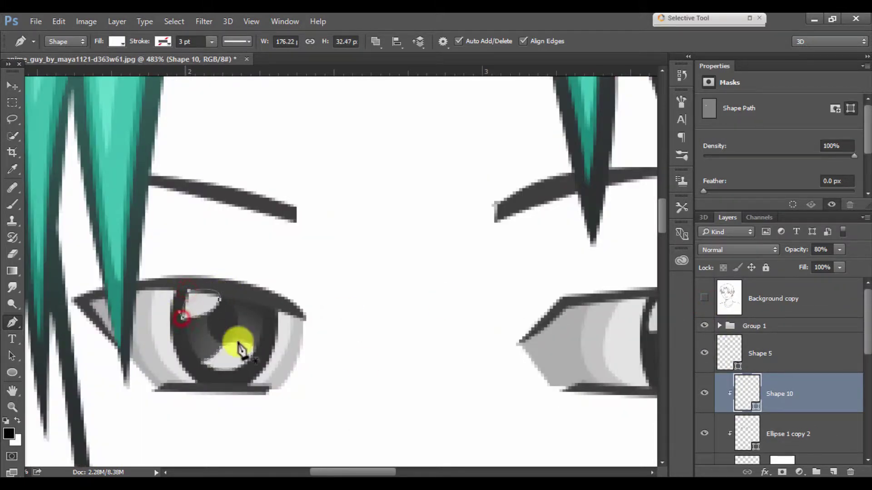
- Set the new highlight shapes' fill to white
{"action": "scroll", "coordinate": [366, 348], "scroll_direction": "down", "scroll_amount": 5}
{"action": "left_click", "coordinate": [753, 324]}
{"action": "double_click", "coordinate": [756, 409]}
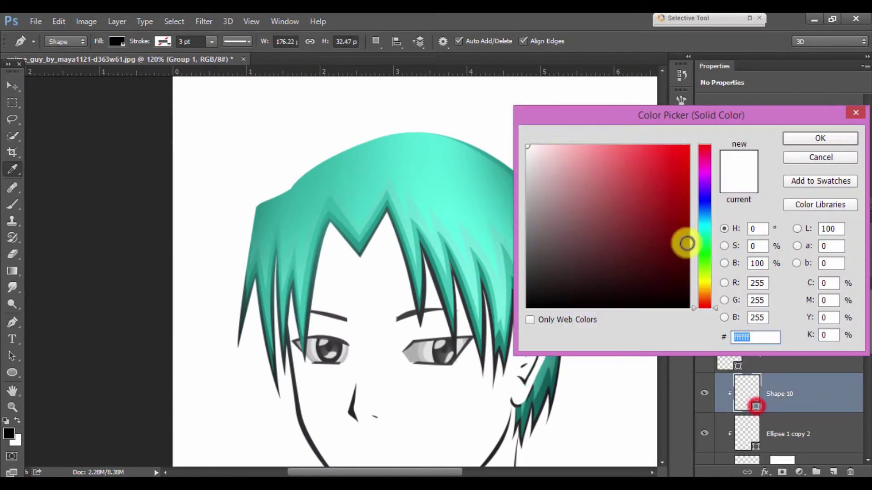
{"action": "left_click", "coordinate": [535, 152]}
{"action": "left_click", "coordinate": [819, 136]}
- Restore the highlight layer to full opacity
{"action": "left_click", "coordinate": [786, 328]}
{"action": "left_click", "coordinate": [788, 390]}
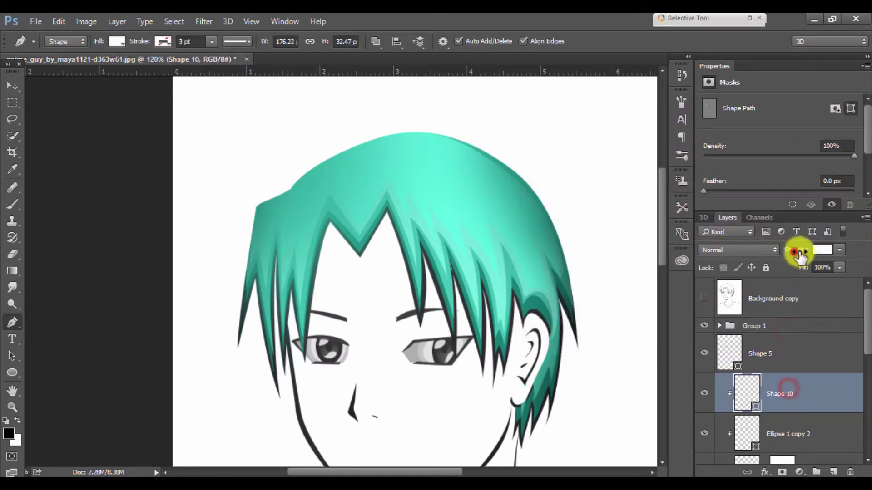
{"action": "left_click", "coordinate": [782, 326]}
{"action": "scroll", "coordinate": [503, 327], "scroll_direction": "down", "scroll_amount": 2}
{"action": "left_click", "coordinate": [792, 395]}
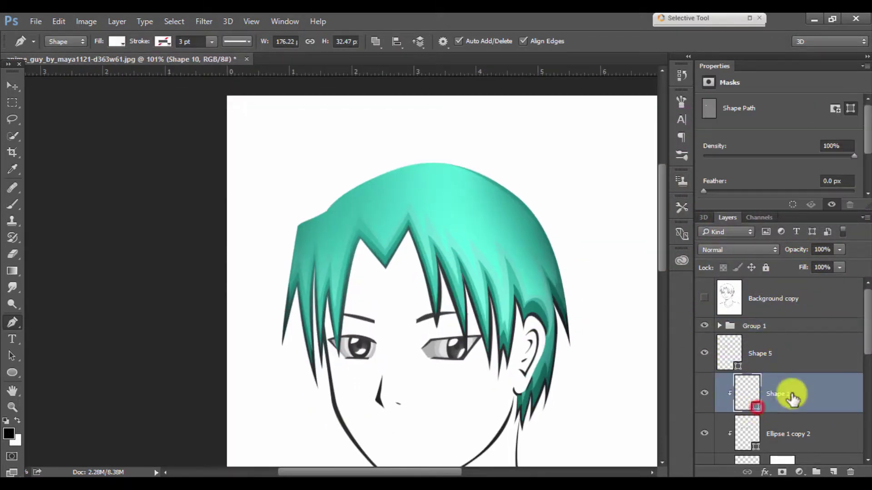
{"action": "left_click_drag", "start_coordinate": [803, 250], "coordinate": [797, 255]}
- Reshape the Shape 10 eye highlight by dragging one anchor, then zoom out
{"action": "left_click", "coordinate": [788, 325]}
{"action": "scroll", "coordinate": [453, 401], "scroll_direction": "down", "scroll_amount": 2}
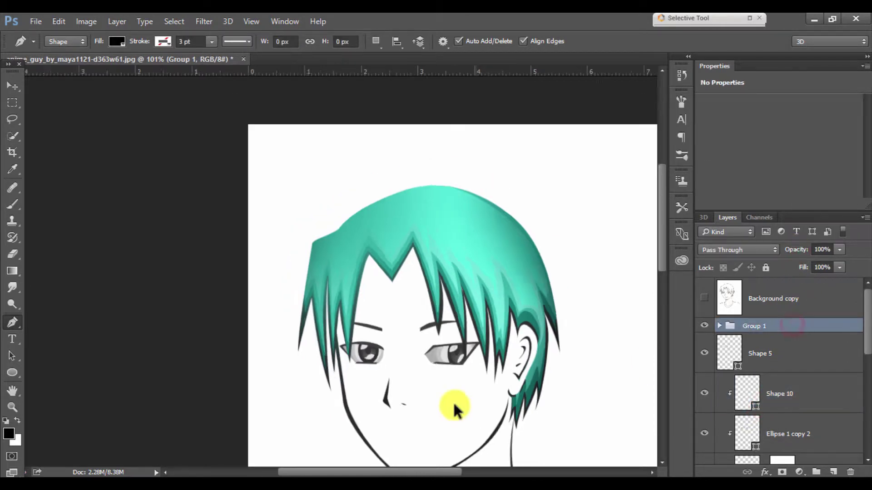
{"action": "left_click_drag", "start_coordinate": [455, 399], "coordinate": [452, 350]}
{"action": "scroll", "coordinate": [443, 340], "scroll_direction": "up", "scroll_amount": 2}
{"action": "scroll", "coordinate": [442, 340], "scroll_direction": "up", "scroll_amount": 1}
{"action": "left_click", "coordinate": [798, 396]}
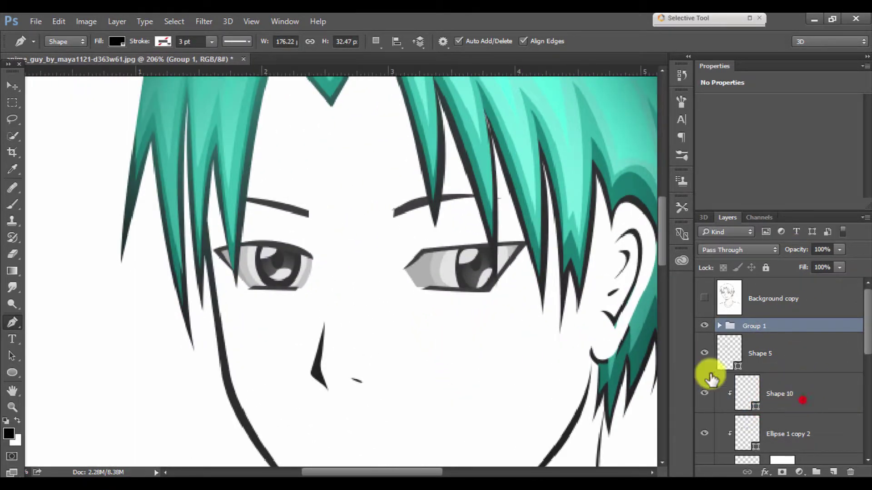
{"action": "scroll", "coordinate": [504, 271], "scroll_direction": "up", "scroll_amount": 3}
{"action": "left_click", "coordinate": [18, 362]}
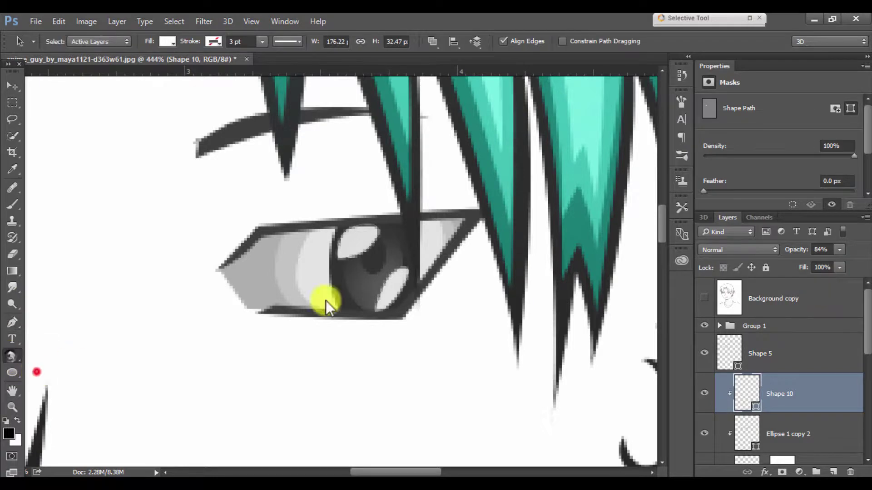
{"action": "left_click", "coordinate": [388, 286]}
{"action": "left_click_drag", "start_coordinate": [404, 272], "coordinate": [373, 313]}
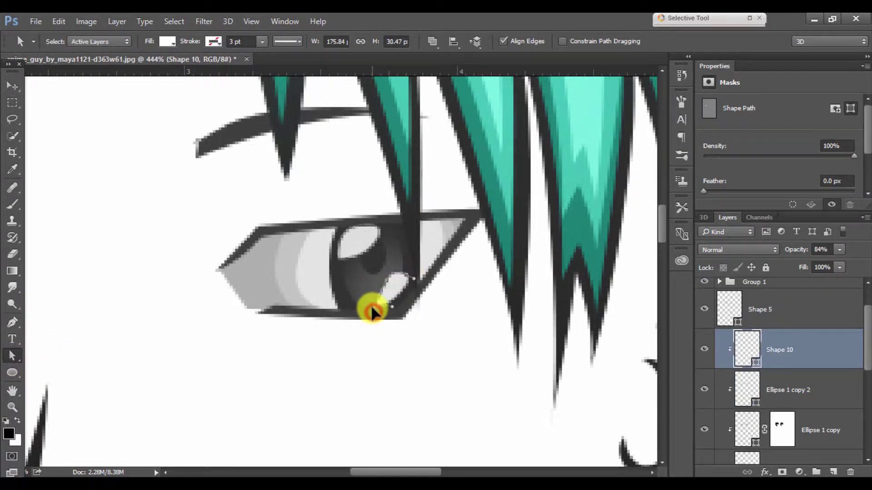
{"action": "key", "text": "ctrl+0"}
{"action": "left_click", "coordinate": [779, 313]}
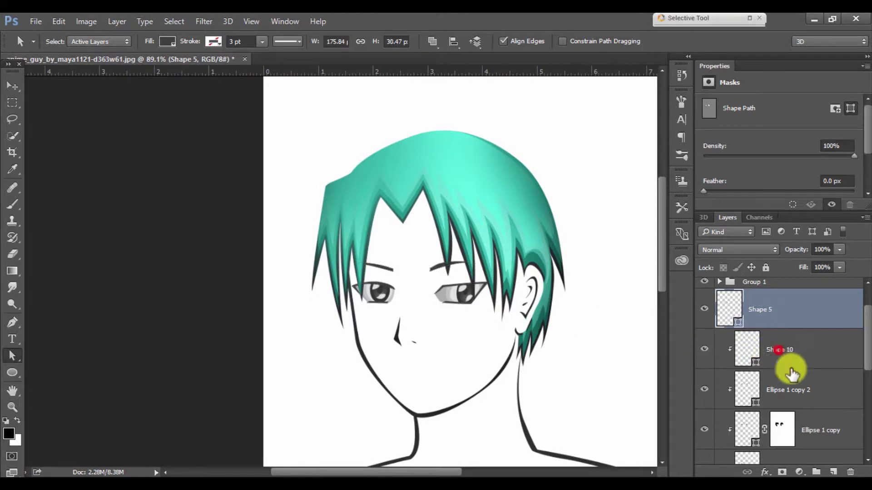
- Add a new clipped layer and draw a tiny ellipse dot in one eye
{"action": "left_click", "coordinate": [834, 472], "text": "ctrl"}
{"action": "left_click", "coordinate": [729, 356], "text": "alt"}
{"action": "scroll", "coordinate": [370, 263], "scroll_direction": "up", "scroll_amount": 5}
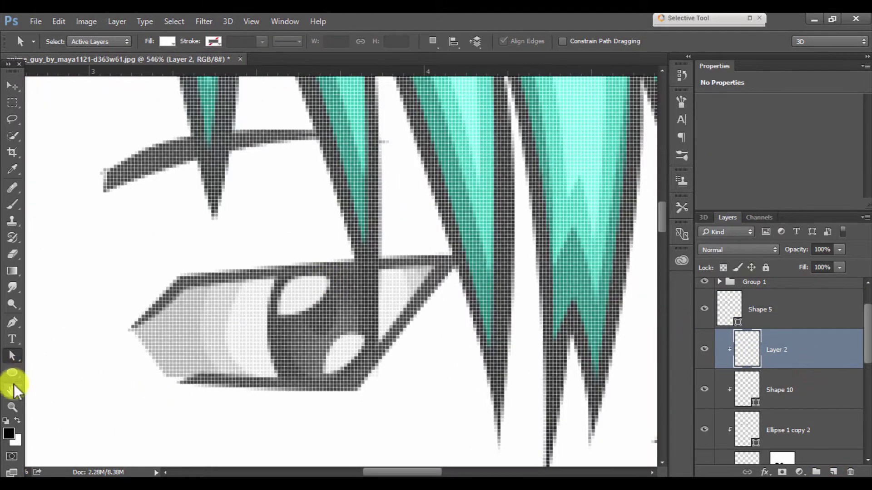
{"action": "left_click", "coordinate": [12, 372]}
{"action": "left_click_drag", "start_coordinate": [329, 298], "coordinate": [343, 312]}
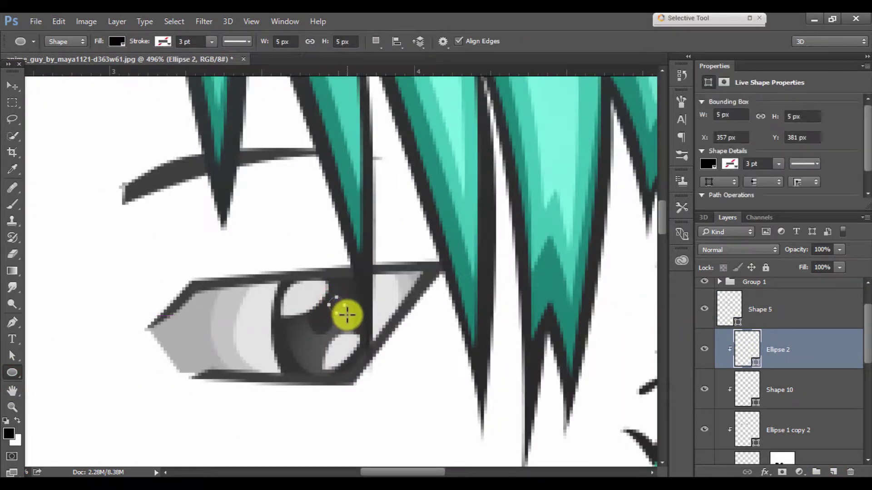
- Fill the Ellipse 2 dot with white
{"action": "double_click", "coordinate": [737, 349]}
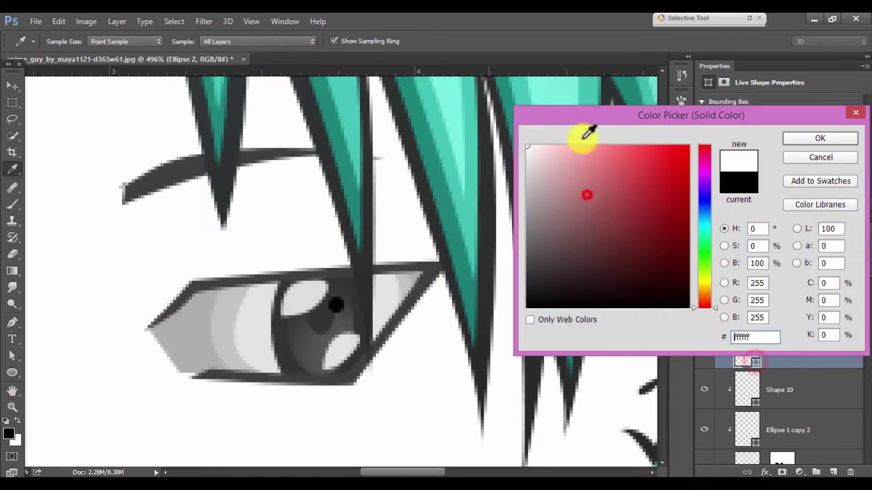
{"action": "left_click", "coordinate": [311, 249]}
{"action": "key", "text": "Return"}
{"action": "scroll", "coordinate": [321, 257], "scroll_direction": "down", "scroll_amount": 5}
{"action": "left_click", "coordinate": [778, 290]}
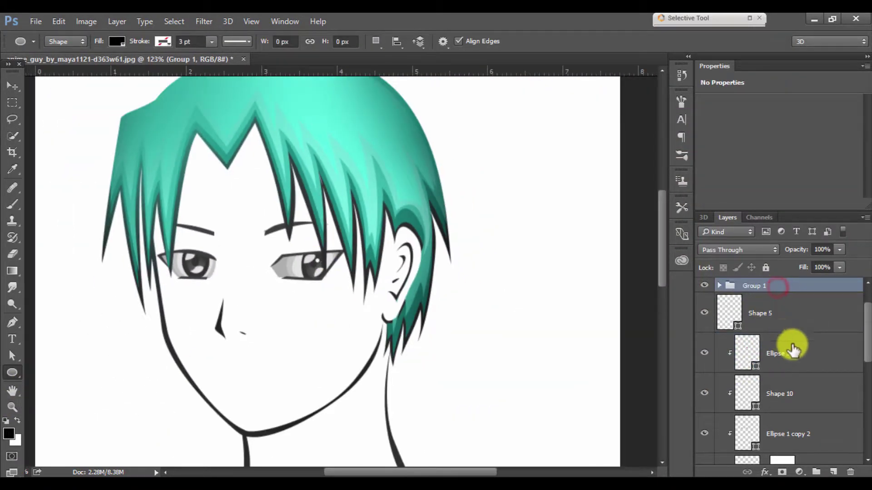
{"action": "left_click", "coordinate": [792, 353]}
{"action": "scroll", "coordinate": [175, 278], "scroll_direction": "up", "scroll_amount": 5}
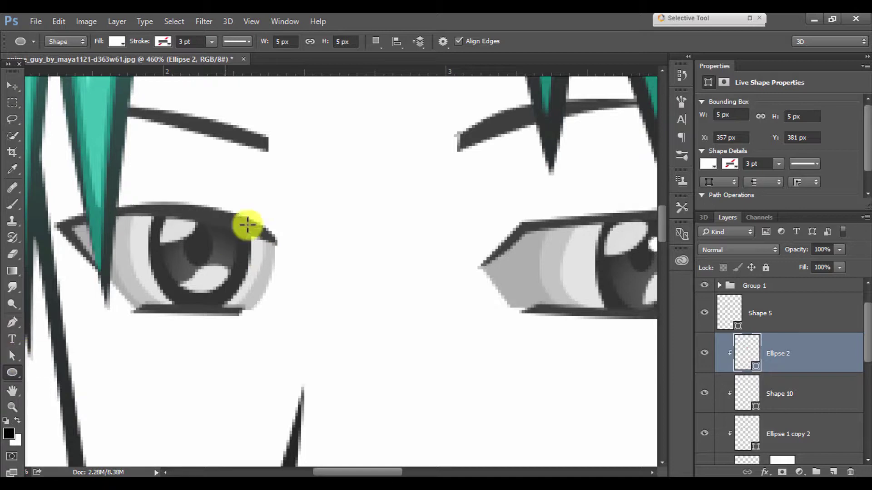
- With Combine Shapes, draw a matching white dot in the other eye
{"action": "left_click", "coordinate": [376, 40]}
{"action": "left_click", "coordinate": [400, 72]}
{"action": "left_click_drag", "start_coordinate": [179, 230], "coordinate": [205, 225]}
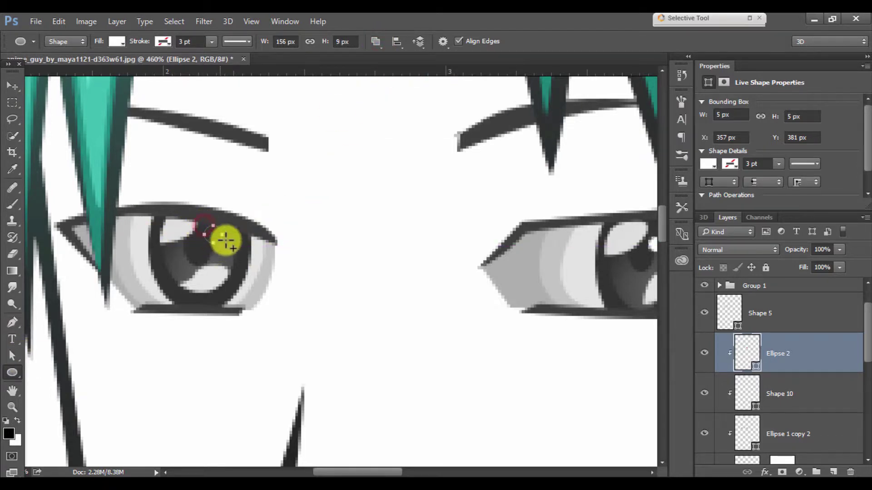
{"action": "scroll", "coordinate": [226, 241], "scroll_direction": "down", "scroll_amount": 5}
{"action": "left_click", "coordinate": [798, 287]}
{"action": "scroll", "coordinate": [598, 287], "scroll_direction": "down", "scroll_amount": 2}
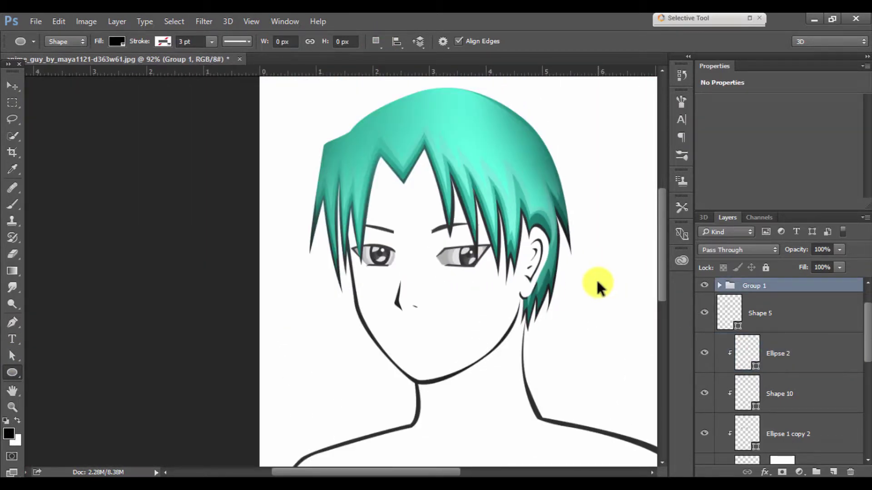
{"action": "left_click", "coordinate": [795, 354]}
{"action": "scroll", "coordinate": [495, 243], "scroll_direction": "up", "scroll_amount": 2}
{"action": "scroll", "coordinate": [428, 300], "scroll_direction": "up", "scroll_amount": 3}
{"action": "scroll", "coordinate": [428, 300], "scroll_direction": "up", "scroll_amount": 2}
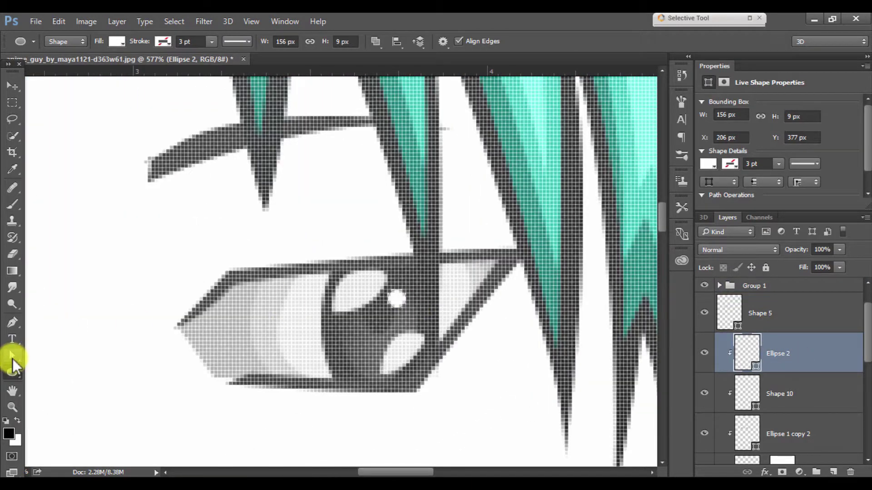
- Enlarge the eye dot to about 120% with Free Transform
{"action": "left_click", "coordinate": [13, 359]}
{"action": "scroll", "coordinate": [346, 307], "scroll_direction": "down", "scroll_amount": 2}
{"action": "left_click", "coordinate": [396, 307]}
{"action": "key", "text": "ctrl+t"}
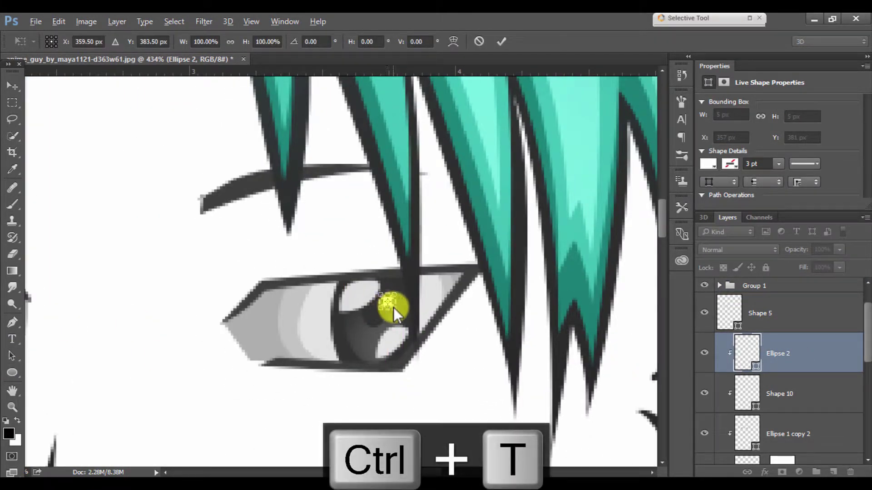
{"action": "left_click_drag", "start_coordinate": [389, 306], "coordinate": [394, 305]}
{"action": "key", "text": "Return"}
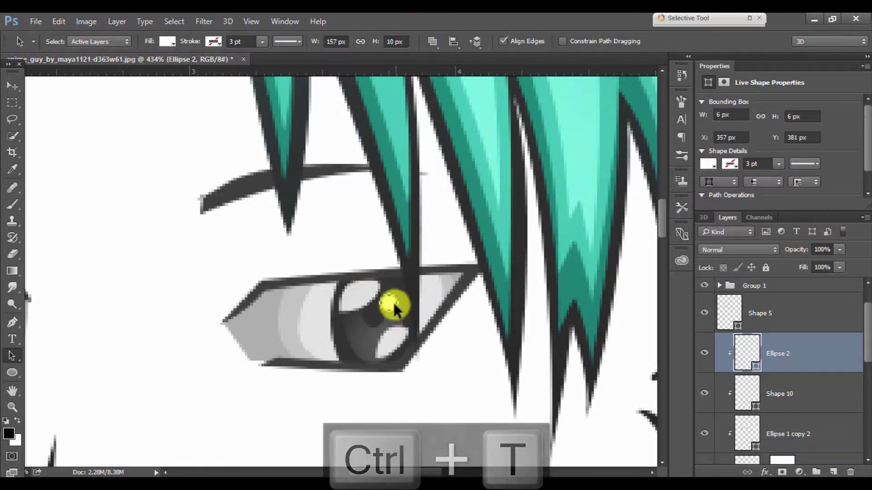
{"action": "scroll", "coordinate": [398, 310], "scroll_direction": "down", "scroll_amount": 8}
- Recolour the Ellipse 1 copy irises from grey to a teal matching the hair
{"action": "left_click", "coordinate": [789, 321]}
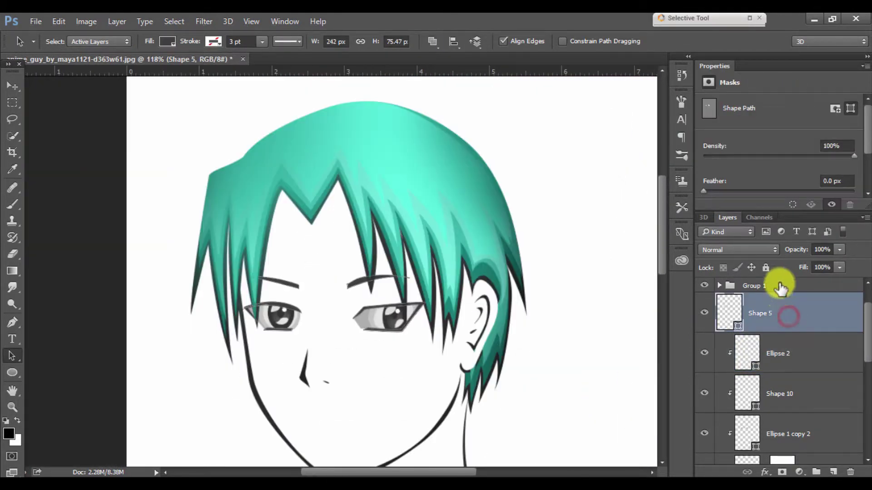
{"action": "left_click", "coordinate": [780, 284]}
{"action": "scroll", "coordinate": [513, 288], "scroll_direction": "down", "scroll_amount": 3}
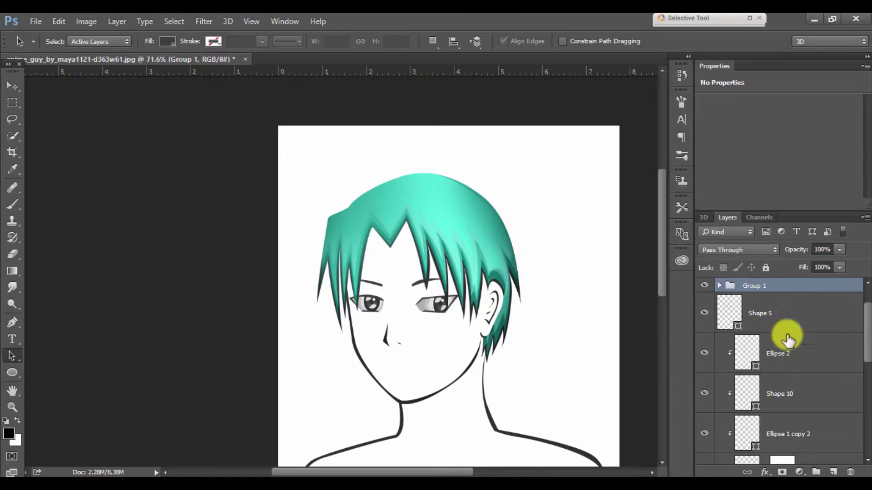
{"action": "double_click", "coordinate": [754, 316]}
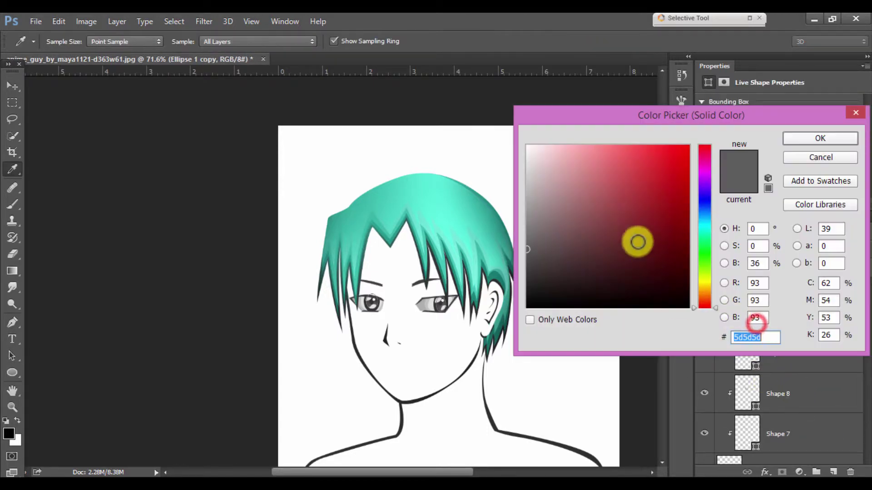
{"action": "mouse_move", "coordinate": [637, 243]}
{"action": "left_mouse_down"}
{"action": "mouse_move", "coordinate": [638, 161]}
{"action": "mouse_move", "coordinate": [646, 192]}
{"action": "mouse_move", "coordinate": [638, 217]}
{"action": "left_mouse_up"}
{"action": "left_click", "coordinate": [705, 217]}
{"action": "left_click", "coordinate": [595, 177]}
{"action": "left_click", "coordinate": [705, 235]}
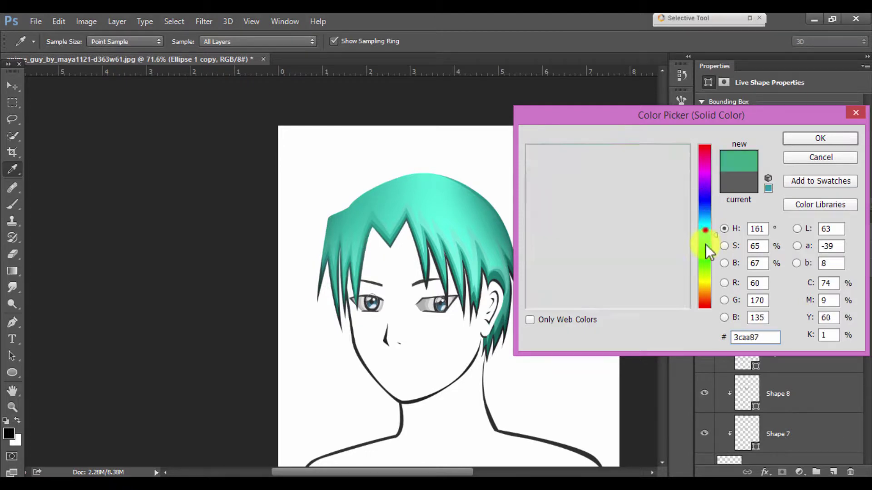
{"action": "mouse_move", "coordinate": [705, 245]}
{"action": "left_mouse_down"}
{"action": "mouse_move", "coordinate": [700, 286]}
{"action": "mouse_move", "coordinate": [702, 220]}
{"action": "left_mouse_up"}
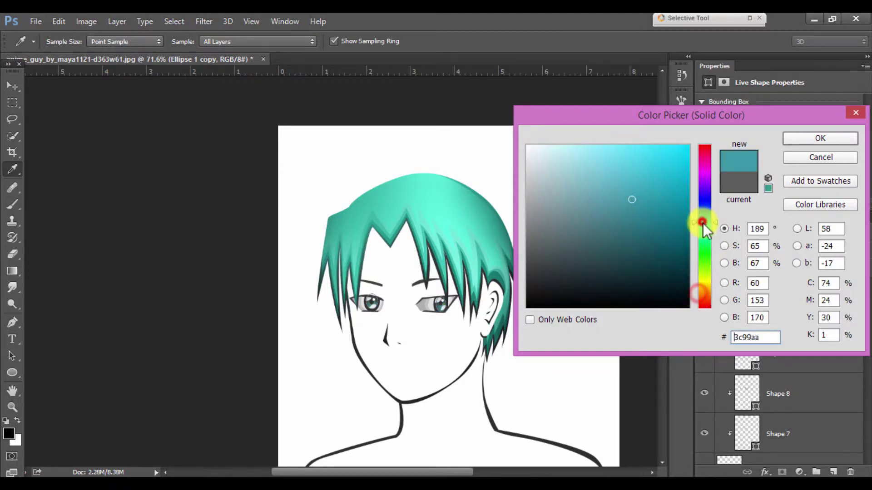
{"action": "left_click_drag", "start_coordinate": [629, 202], "coordinate": [636, 206]}
{"action": "left_click", "coordinate": [800, 137]}
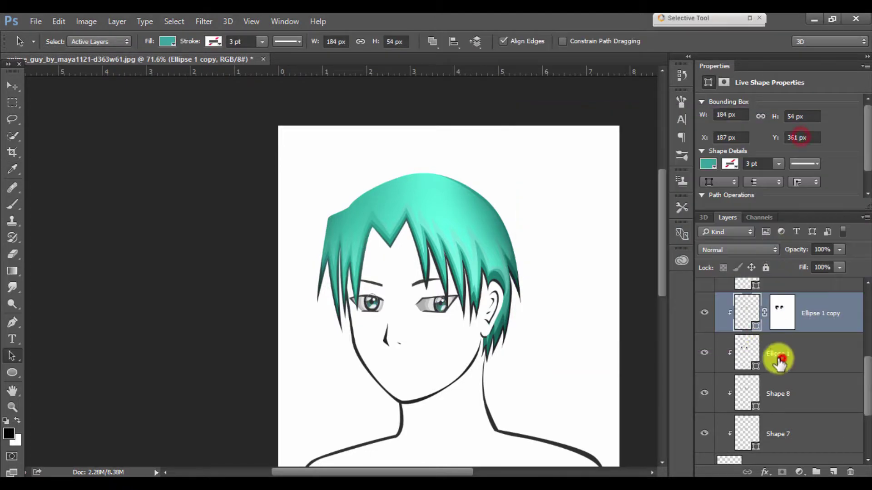
- Select the eye layers from Shape 5 downward, ready for grouping
{"action": "scroll", "coordinate": [735, 384], "scroll_direction": "up", "scroll_amount": 3}
{"action": "scroll", "coordinate": [730, 356], "scroll_direction": "up", "scroll_amount": 3}
{"action": "left_click", "coordinate": [768, 358]}
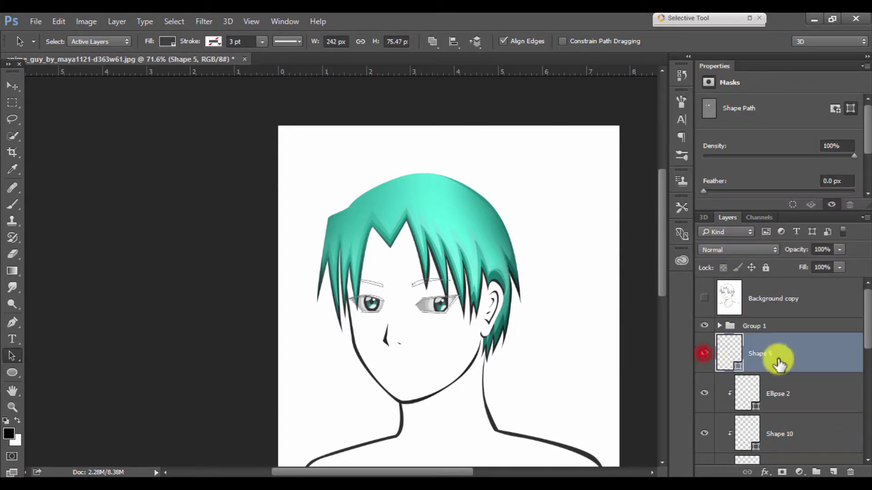
{"action": "left_click", "coordinate": [790, 385]}
{"action": "scroll", "coordinate": [798, 383], "scroll_direction": "down", "scroll_amount": 2}
{"action": "scroll", "coordinate": [798, 399], "scroll_direction": "down", "scroll_amount": 2}
- Group the selected eye layers and toggle the new group's visibility
{"action": "left_click", "coordinate": [815, 471]}
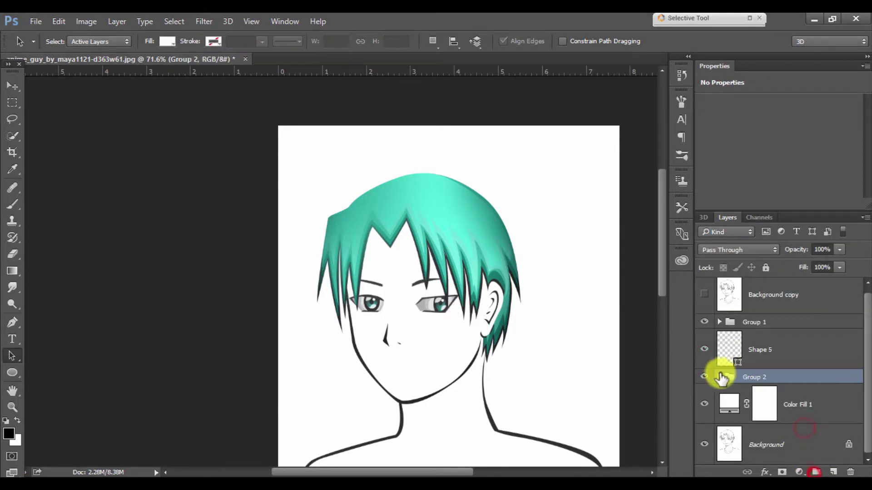
{"action": "left_click", "coordinate": [704, 377]}
{"action": "scroll", "coordinate": [278, 331], "scroll_direction": "up", "scroll_amount": 2}
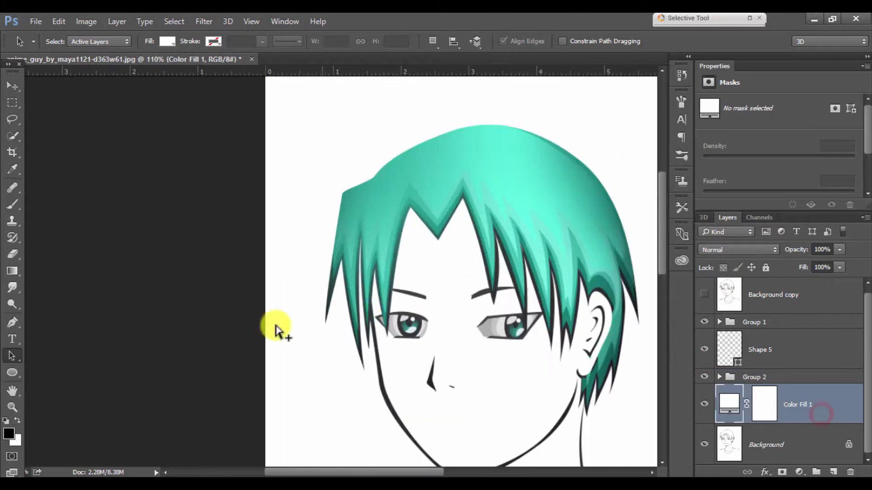
- Start the face outline shape with points down along the jawline
{"action": "left_click", "coordinate": [12, 323]}
{"action": "scroll", "coordinate": [305, 263], "scroll_direction": "up", "scroll_amount": 2}
{"action": "left_click", "coordinate": [354, 332]}
{"action": "scroll", "coordinate": [356, 321], "scroll_direction": "down", "scroll_amount": 2}
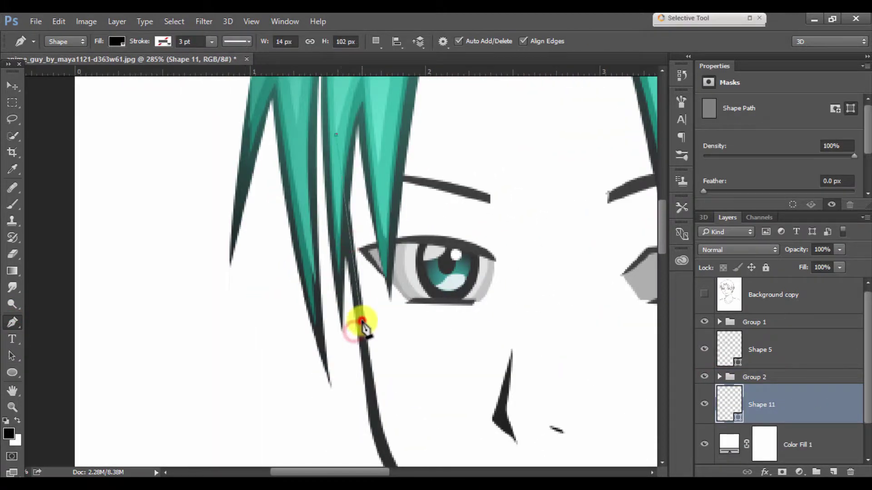
{"action": "left_click_drag", "start_coordinate": [356, 321], "coordinate": [316, 230]}
{"action": "left_click", "coordinate": [321, 257]}
{"action": "left_click", "coordinate": [347, 325]}
{"action": "scroll", "coordinate": [334, 327], "scroll_direction": "down", "scroll_amount": 2}
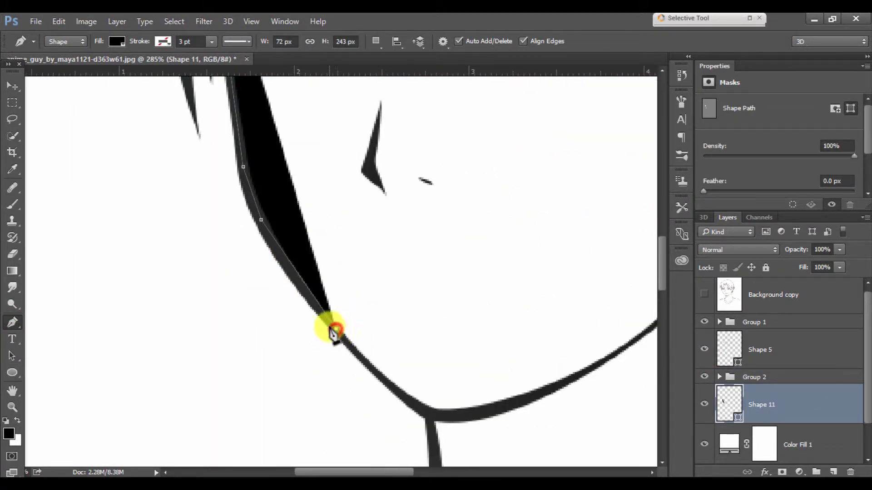
{"action": "left_click", "coordinate": [357, 352]}
{"action": "left_click", "coordinate": [427, 413]}
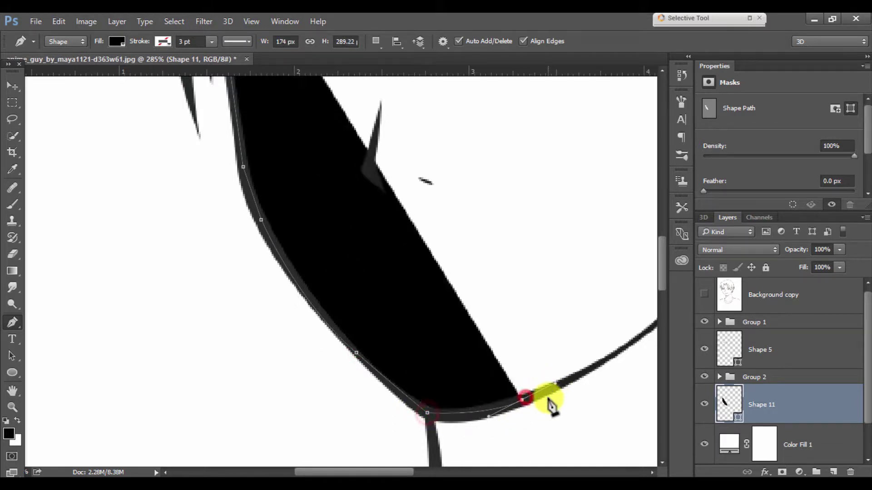
{"action": "scroll", "coordinate": [522, 406], "scroll_direction": "down", "scroll_amount": 2}
{"action": "scroll", "coordinate": [423, 272], "scroll_direction": "up", "scroll_amount": 3}
- Continue the outline with curved points up toward the ear and hair edge
{"action": "mouse_move", "coordinate": [420, 307]}
{"action": "left_mouse_down"}
{"action": "mouse_move", "coordinate": [463, 279]}
{"action": "mouse_move", "coordinate": [487, 246]}
{"action": "left_mouse_up"}
{"action": "scroll", "coordinate": [473, 268], "scroll_direction": "up", "scroll_amount": 2}
{"action": "scroll", "coordinate": [477, 259], "scroll_direction": "up", "scroll_amount": 1}
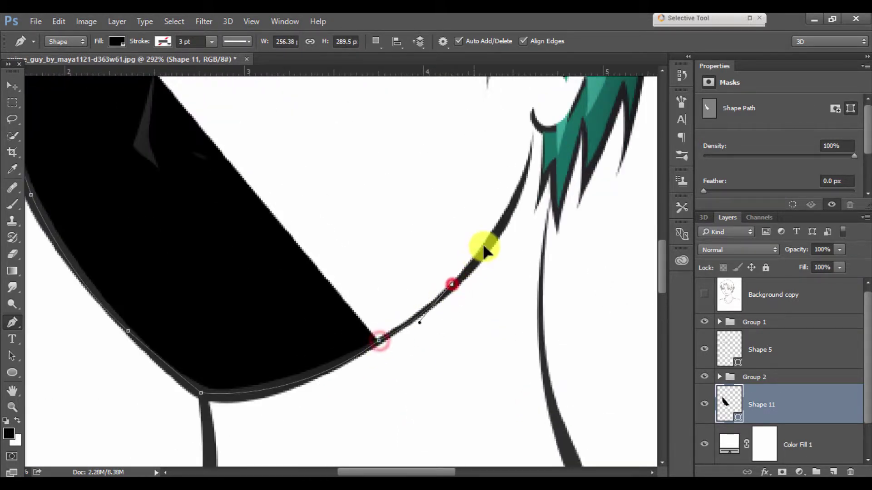
{"action": "left_click", "coordinate": [519, 193]}
{"action": "left_click_drag", "start_coordinate": [519, 193], "coordinate": [493, 253]}
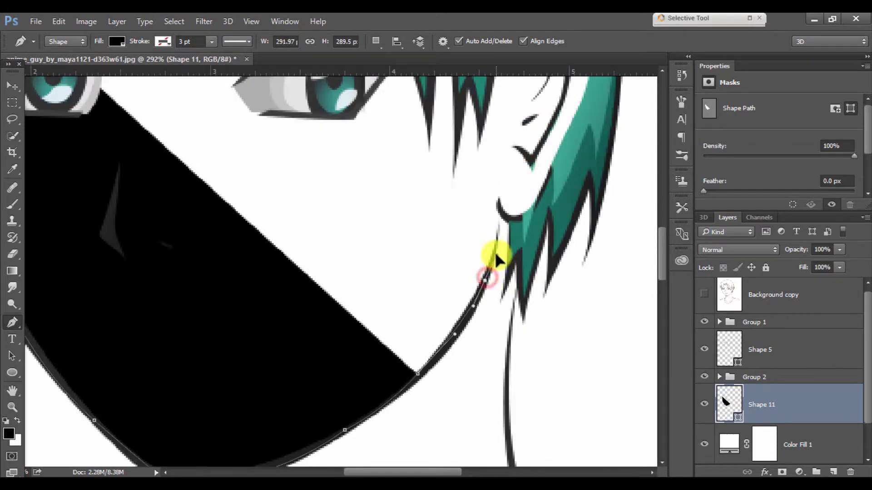
{"action": "left_click_drag", "start_coordinate": [503, 207], "coordinate": [551, 195]}
{"action": "left_click_drag", "start_coordinate": [574, 150], "coordinate": [567, 206]}
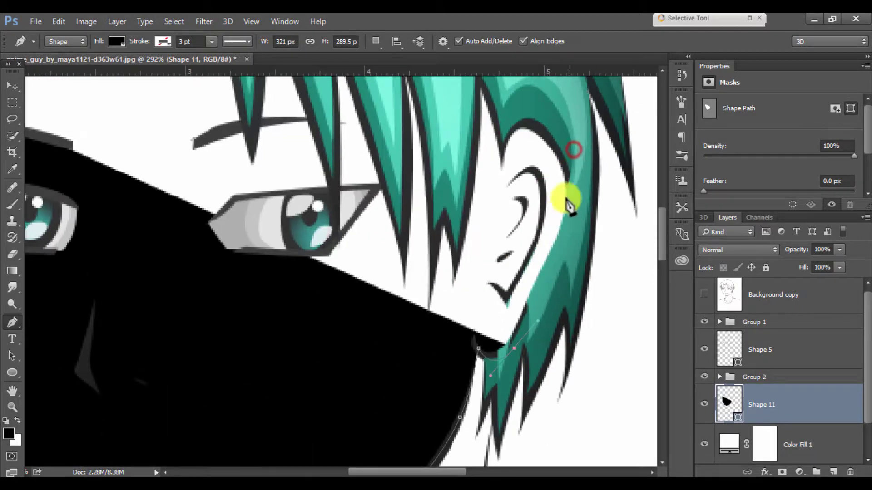
{"action": "left_click_drag", "start_coordinate": [502, 128], "coordinate": [502, 279]}
{"action": "left_click_drag", "start_coordinate": [487, 222], "coordinate": [447, 200]}
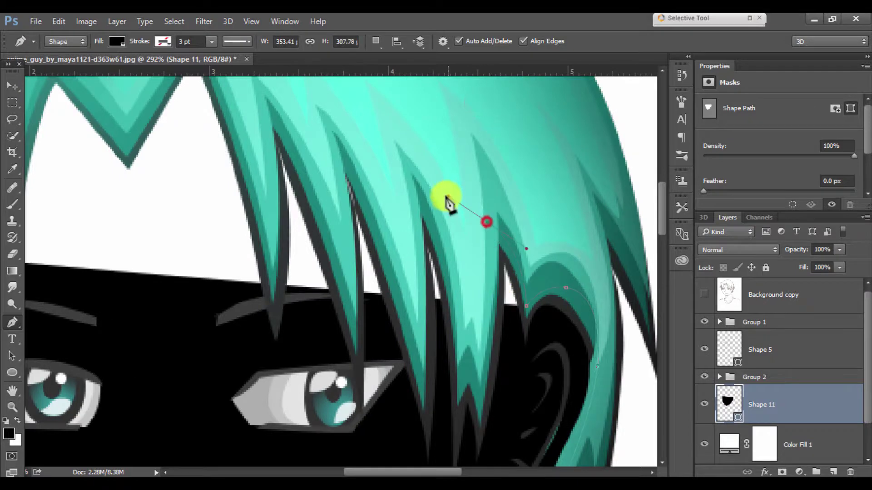
- Trace the outline along the jagged fringe strands across the forehead
{"action": "left_click", "coordinate": [376, 182]}
{"action": "left_click", "coordinate": [315, 103]}
{"action": "left_click_drag", "start_coordinate": [420, 255], "coordinate": [560, 381]}
{"action": "left_click", "coordinate": [356, 169]}
{"action": "left_click", "coordinate": [303, 151]}
{"action": "left_click", "coordinate": [260, 231]}
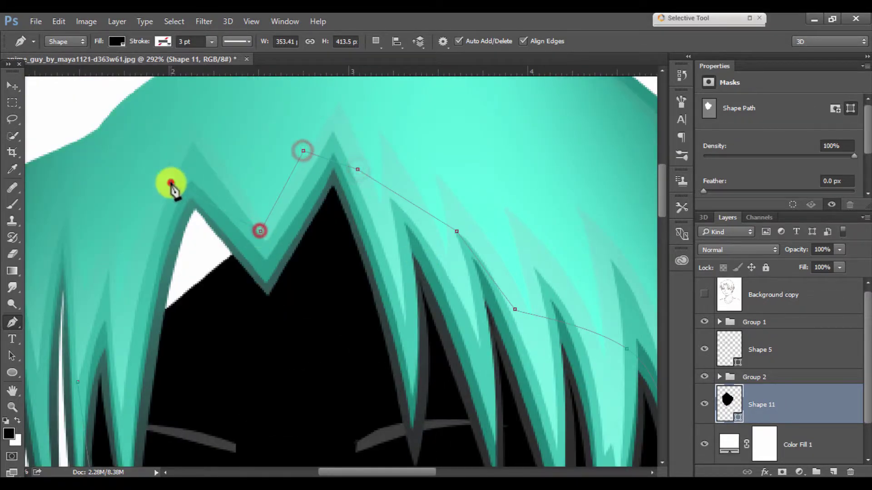
{"action": "left_click", "coordinate": [170, 183]}
{"action": "left_click_drag", "start_coordinate": [152, 296], "coordinate": [187, 195]}
{"action": "left_click", "coordinate": [160, 323]}
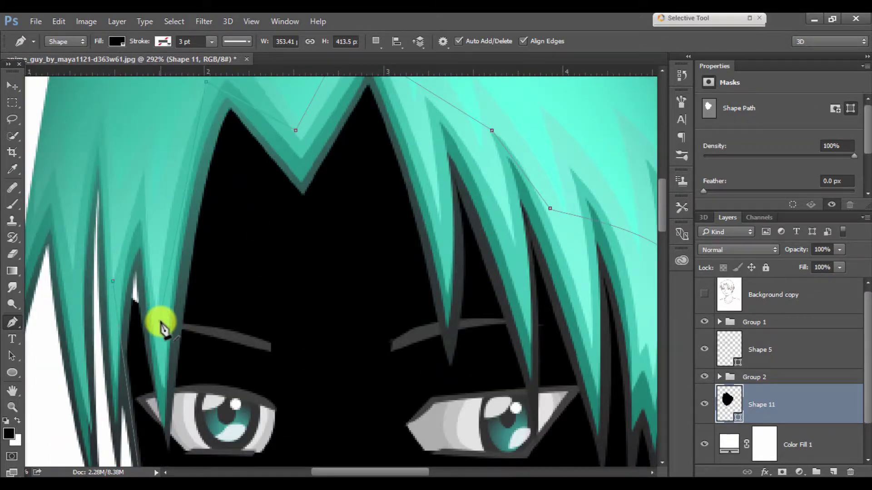
{"action": "left_click_drag", "start_coordinate": [120, 145], "coordinate": [259, 175]}
{"action": "left_click", "coordinate": [268, 210]}
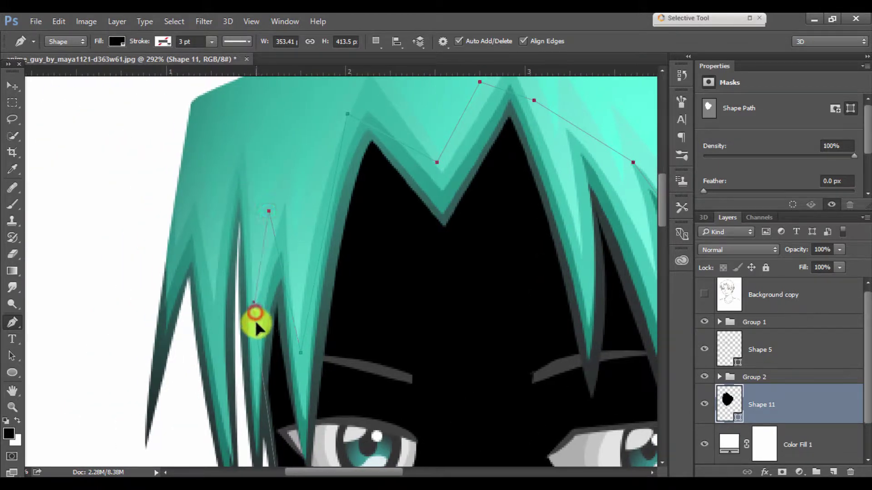
{"action": "left_click_drag", "start_coordinate": [255, 322], "coordinate": [263, 267]}
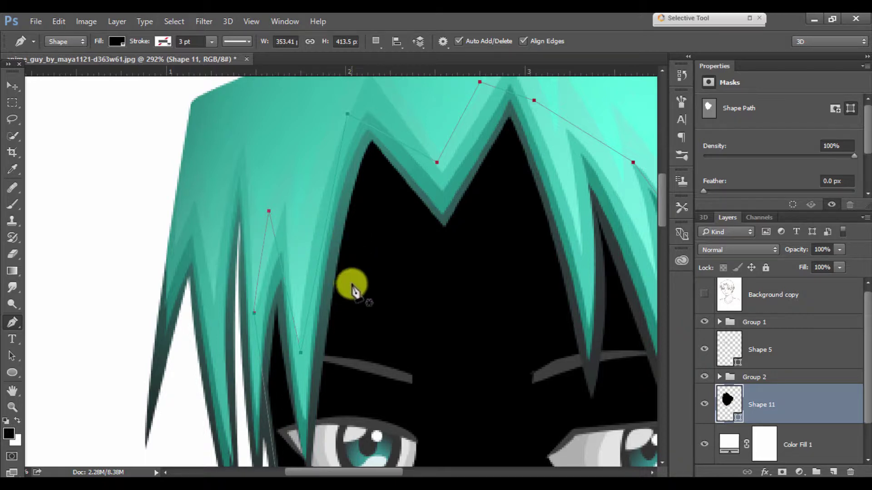
{"action": "scroll", "coordinate": [473, 331], "scroll_direction": "down", "scroll_amount": 2}
{"action": "scroll", "coordinate": [473, 331], "scroll_direction": "down", "scroll_amount": 2}
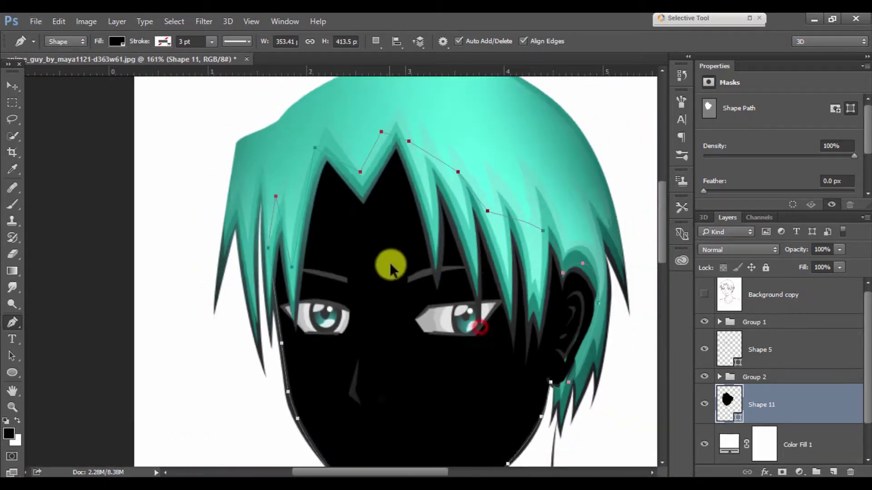
{"action": "scroll", "coordinate": [390, 262], "scroll_direction": "down", "scroll_amount": 2}
- Fill the Shape 11 face shape with a pale yellow skin tone
{"action": "double_click", "coordinate": [727, 404]}
{"action": "left_click_drag", "start_coordinate": [633, 282], "coordinate": [568, 147]}
{"action": "left_click", "coordinate": [705, 282]}
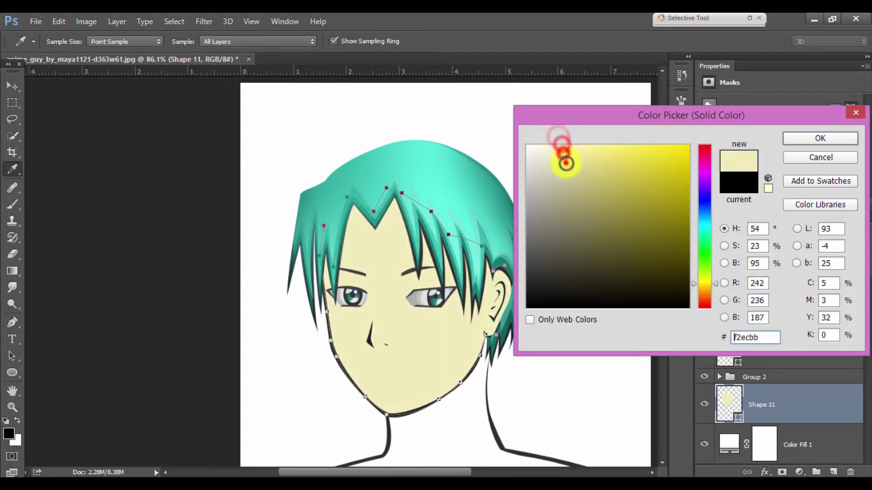
{"action": "left_click", "coordinate": [704, 282]}
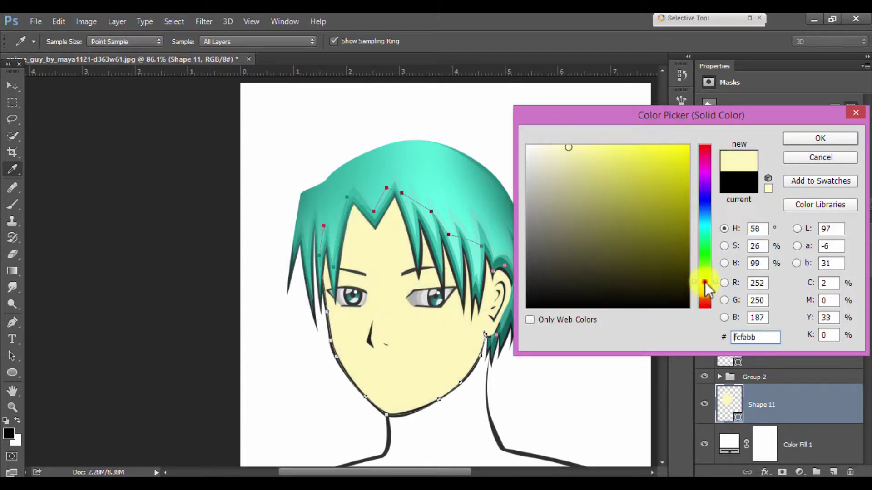
{"action": "key", "text": "Return"}
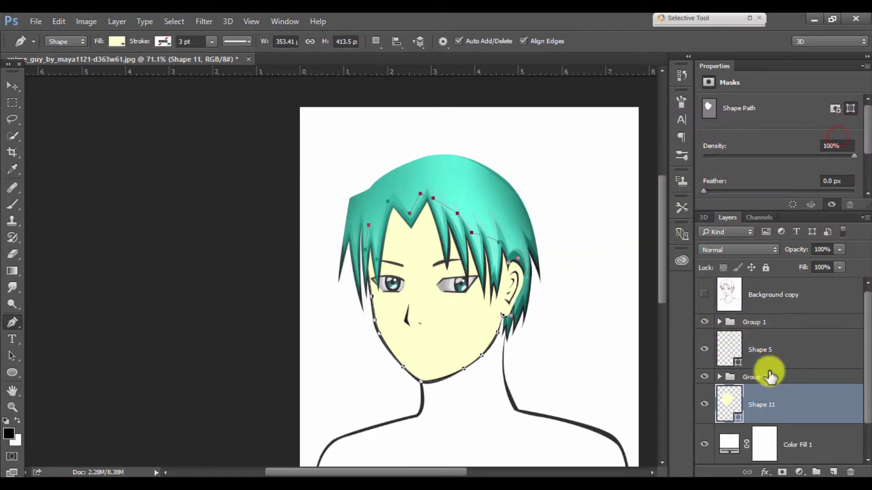
- Fine-tune the face fill to a paler cream yellow
{"action": "left_click", "coordinate": [736, 377]}
{"action": "scroll", "coordinate": [490, 336], "scroll_direction": "up", "scroll_amount": 3}
{"action": "left_click_drag", "start_coordinate": [489, 336], "coordinate": [443, 263]}
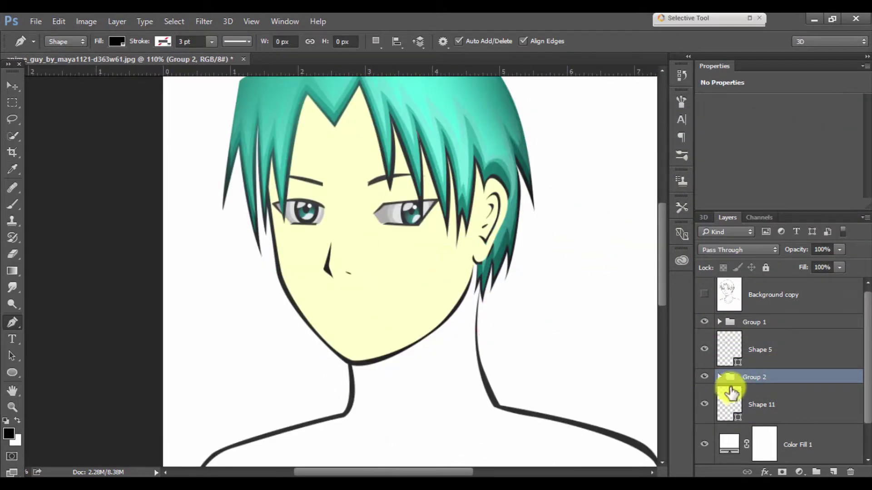
{"action": "double_click", "coordinate": [736, 415]}
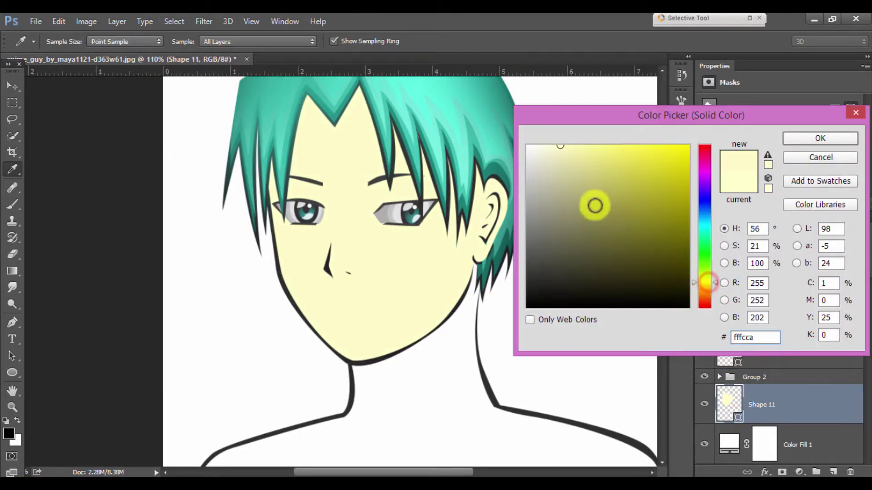
{"action": "left_click_drag", "start_coordinate": [562, 153], "coordinate": [567, 148]}
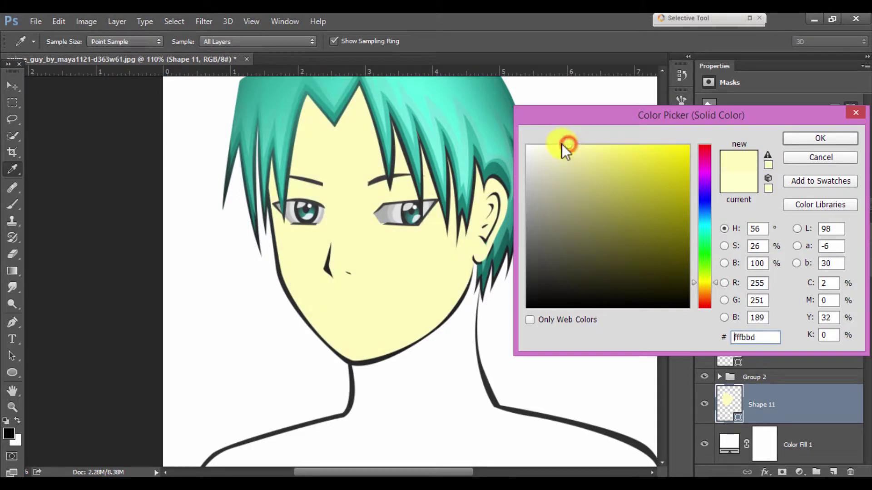
{"action": "left_click", "coordinate": [562, 144]}
{"action": "left_click", "coordinate": [816, 137]}
- Add a new layer clipped to the face shape and begin the forehead shadow outline
{"action": "left_click", "coordinate": [834, 472]}
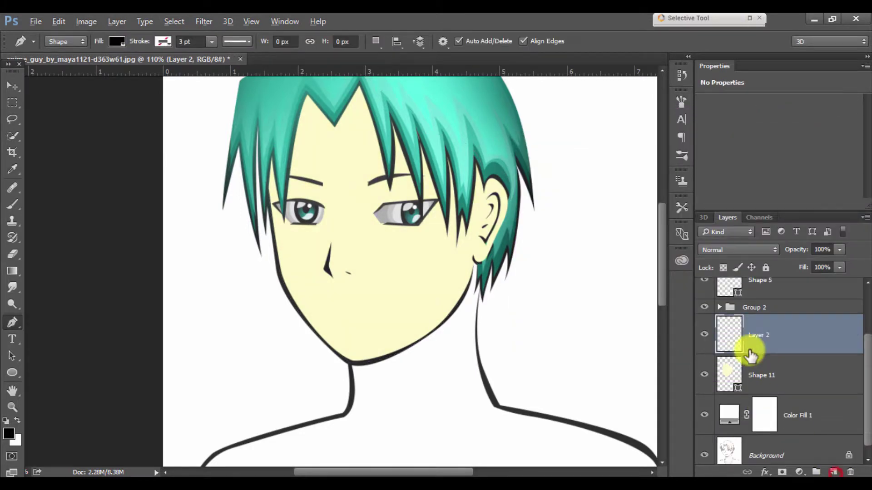
{"action": "left_click", "coordinate": [750, 359], "text": "alt"}
{"action": "scroll", "coordinate": [282, 189], "scroll_direction": "up", "scroll_amount": 3}
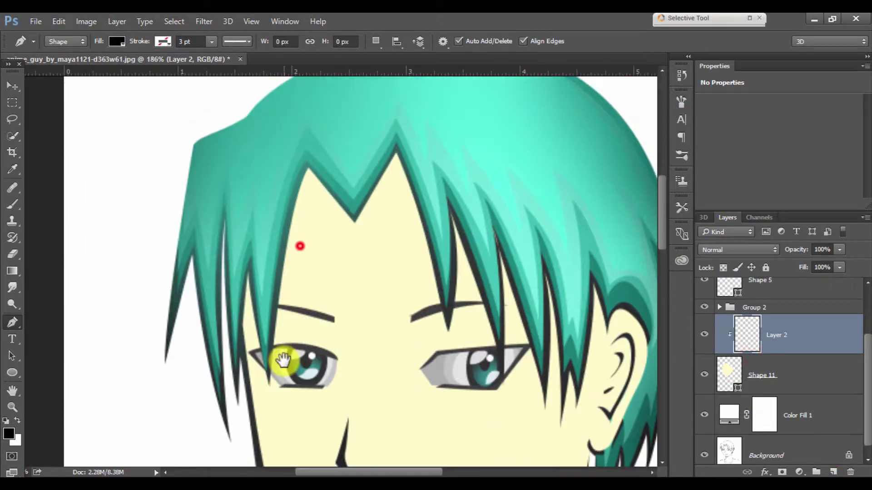
{"action": "left_click", "coordinate": [243, 338]}
{"action": "left_click", "coordinate": [251, 317]}
{"action": "left_click", "coordinate": [266, 406]}
{"action": "left_click_drag", "start_coordinate": [288, 297], "coordinate": [286, 271]}
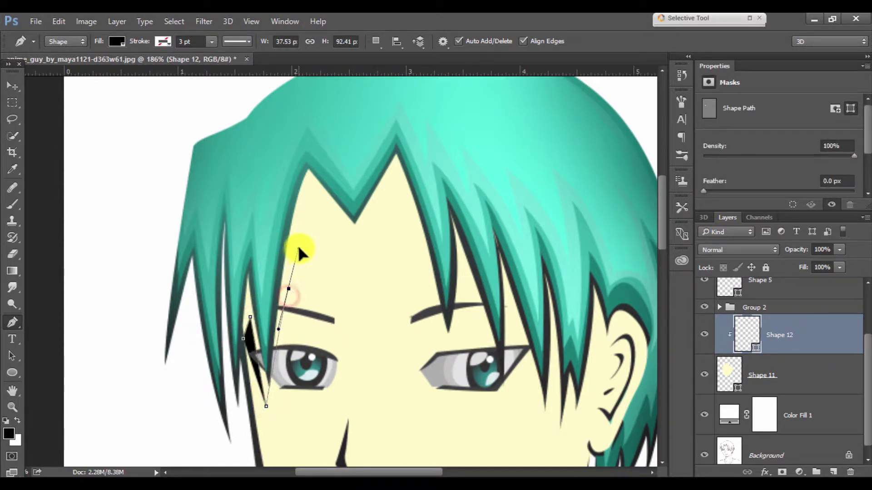
{"action": "key", "text": "ctrl+alt+z"}
{"action": "key", "text": "ctrl+alt+z"}
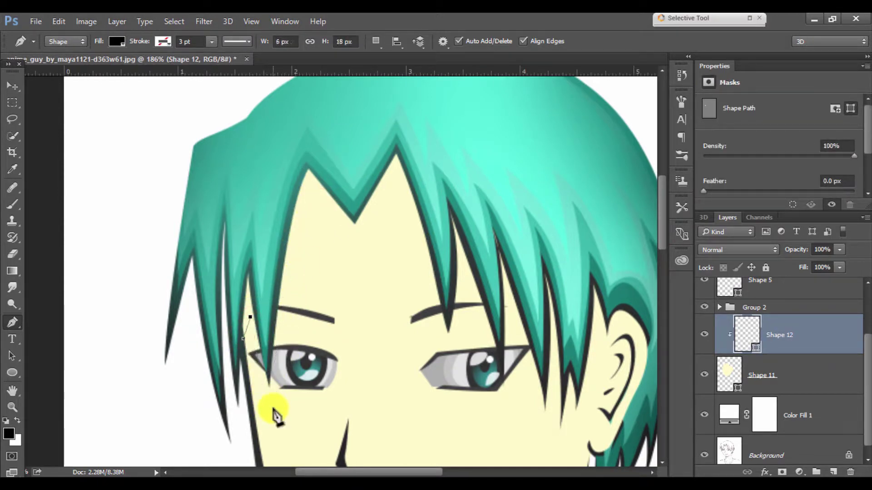
- Trace the shadow edge under the fringe from the eye corner across the forehead
{"action": "left_click", "coordinate": [269, 397]}
{"action": "left_click_drag", "start_coordinate": [307, 187], "coordinate": [345, 226]}
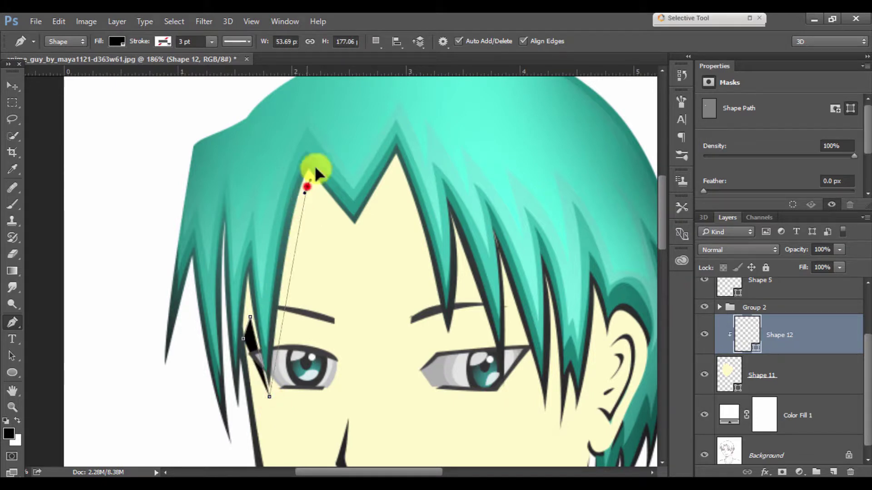
{"action": "left_click", "coordinate": [366, 263]}
{"action": "left_click_drag", "start_coordinate": [391, 182], "coordinate": [412, 218]}
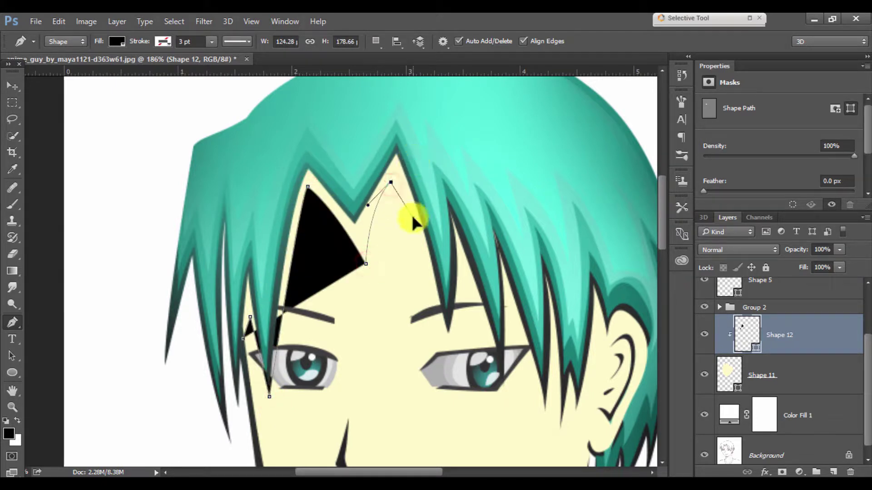
{"action": "left_click_drag", "start_coordinate": [464, 293], "coordinate": [461, 250]}
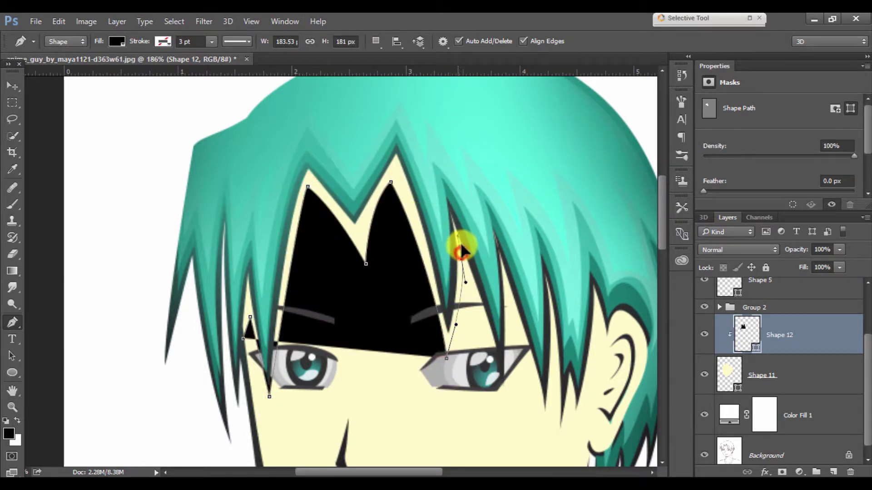
{"action": "left_click_drag", "start_coordinate": [498, 355], "coordinate": [497, 411]}
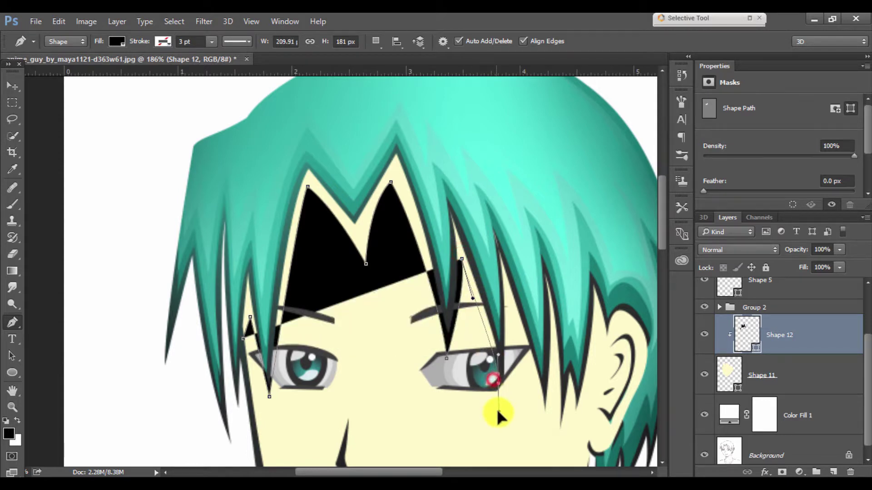
{"action": "left_click", "coordinate": [509, 301]}
- Continue the shadow outline along the right strands and around the ear
{"action": "left_click", "coordinate": [555, 349]}
{"action": "left_click", "coordinate": [556, 437]}
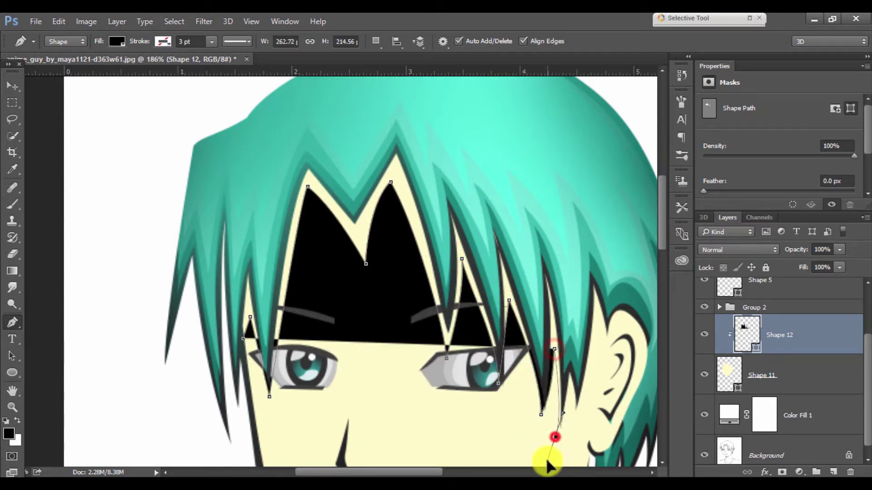
{"action": "left_click", "coordinate": [570, 399]}
{"action": "left_click_drag", "start_coordinate": [570, 437], "coordinate": [569, 444]}
{"action": "left_click", "coordinate": [598, 315]}
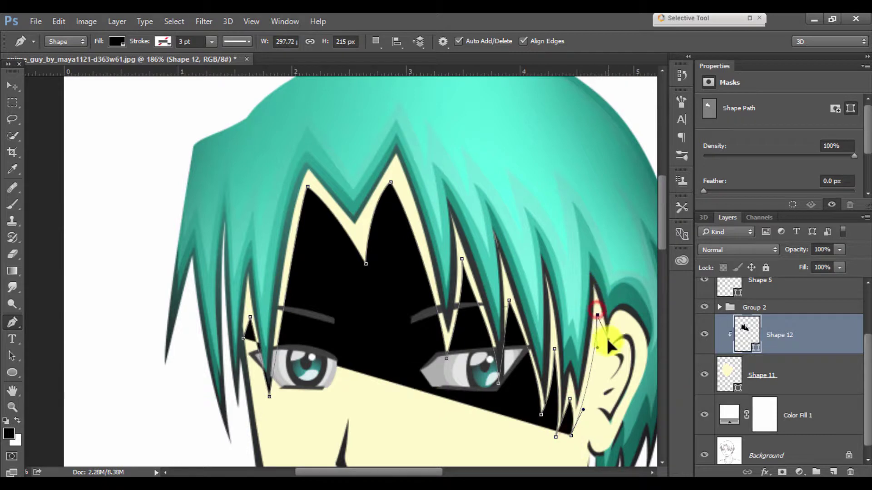
{"action": "left_click", "coordinate": [606, 346]}
{"action": "left_click_drag", "start_coordinate": [637, 336], "coordinate": [646, 371]}
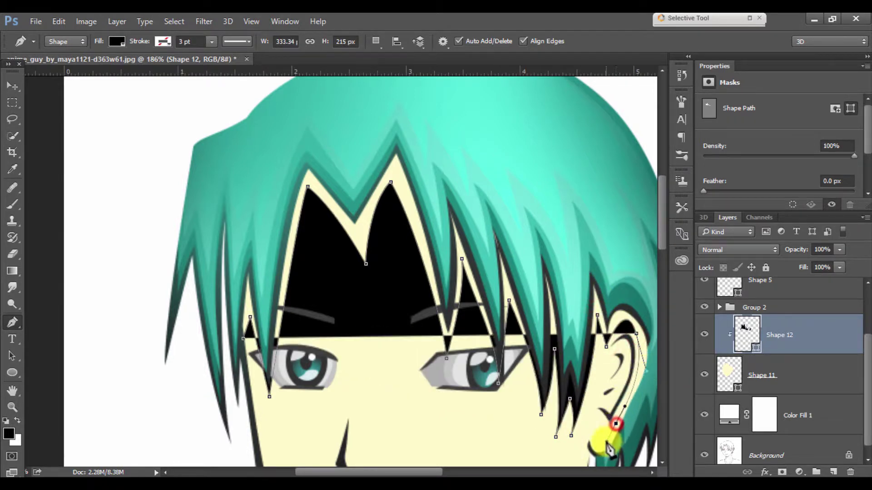
- Close the shadow shape up the right hair edge and across the crown
{"action": "mouse_move", "coordinate": [588, 427]}
{"action": "left_mouse_down"}
{"action": "mouse_move", "coordinate": [481, 332]}
{"action": "mouse_move", "coordinate": [488, 348]}
{"action": "left_mouse_up"}
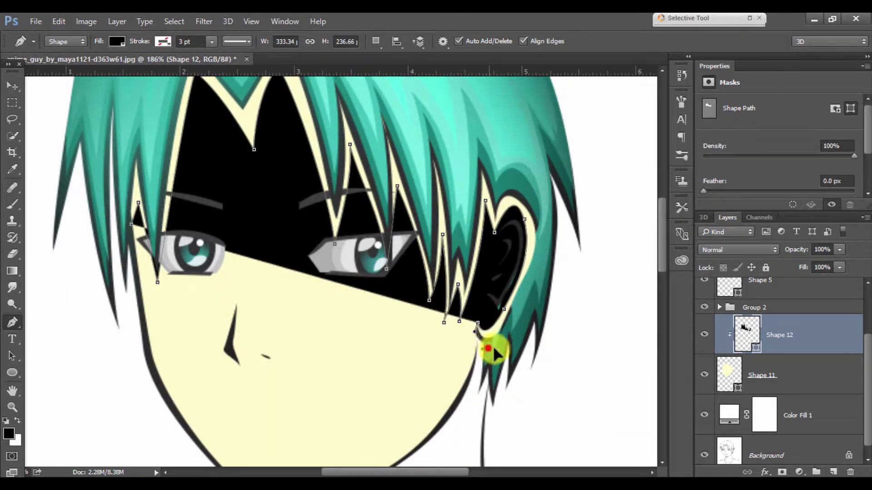
{"action": "left_click_drag", "start_coordinate": [537, 277], "coordinate": [548, 245]}
{"action": "left_click_drag", "start_coordinate": [562, 179], "coordinate": [550, 129]}
{"action": "left_click_drag", "start_coordinate": [411, 93], "coordinate": [503, 223]}
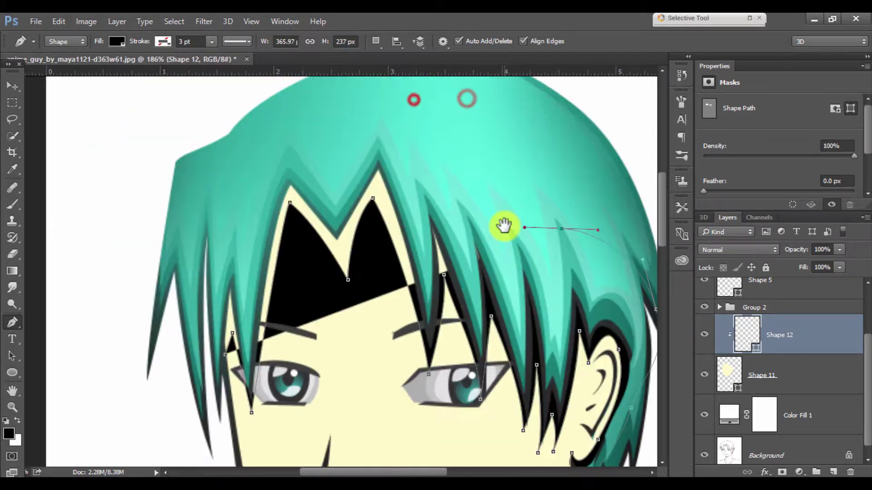
{"action": "left_click", "coordinate": [561, 229]}
{"action": "left_click_drag", "start_coordinate": [389, 132], "coordinate": [326, 130]}
{"action": "left_click_drag", "start_coordinate": [230, 221], "coordinate": [218, 276]}
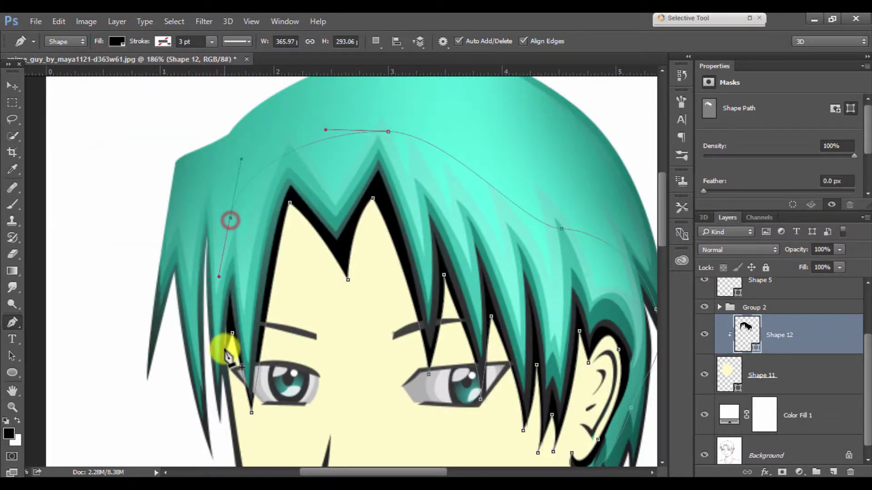
- Set the forehead shadow's fill to a cream tone
{"action": "double_click", "coordinate": [747, 336]}
{"action": "left_click", "coordinate": [376, 302]}
{"action": "left_click", "coordinate": [557, 151]}
- Change the Shape 12 shadow fill from cream to a darker tan, dcd790
{"action": "left_click_drag", "start_coordinate": [557, 151], "coordinate": [564, 159]}
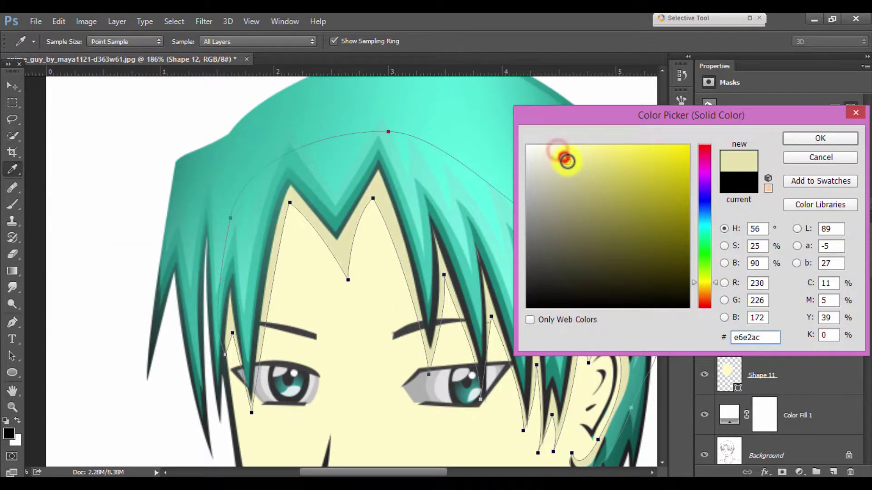
{"action": "left_click", "coordinate": [797, 140]}
{"action": "scroll", "coordinate": [491, 271], "scroll_direction": "down", "scroll_amount": 5}
{"action": "scroll", "coordinate": [491, 270], "scroll_direction": "up", "scroll_amount": 3}
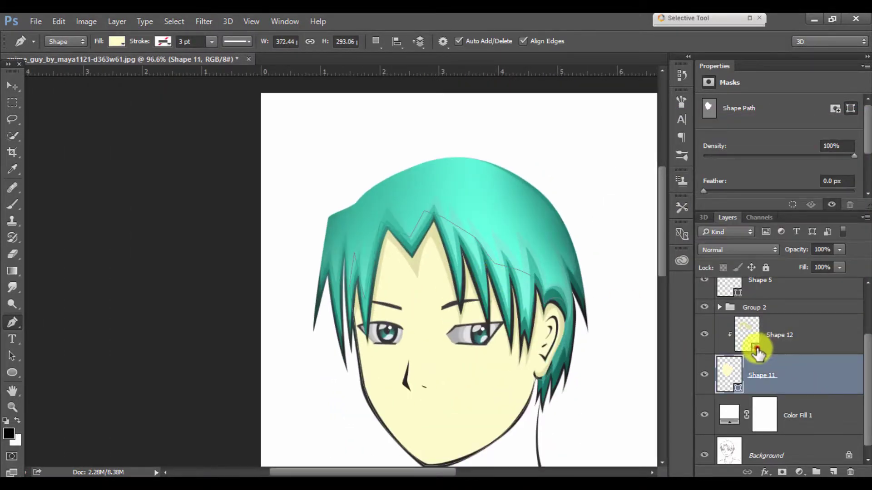
{"action": "double_click", "coordinate": [747, 336]}
{"action": "left_click", "coordinate": [574, 171]}
{"action": "left_click_drag", "start_coordinate": [574, 172], "coordinate": [582, 168]}
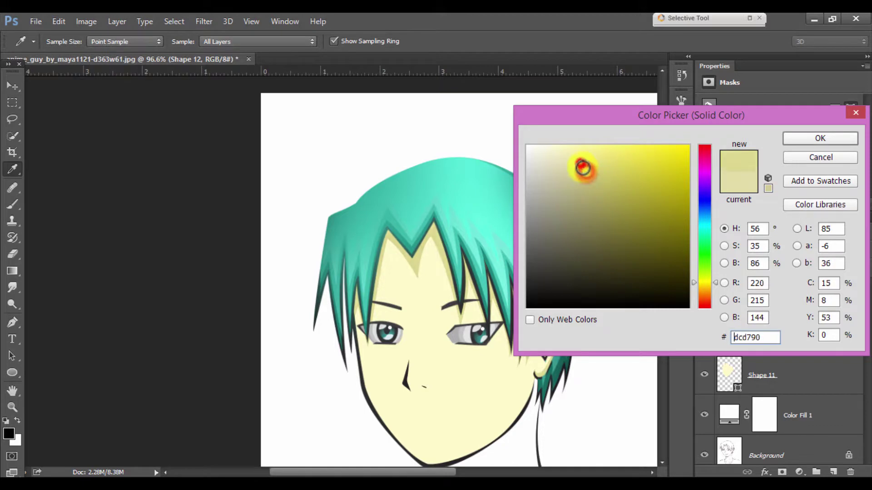
{"action": "left_click", "coordinate": [820, 138]}
- Show the pencil sketch layer to trace the facial shading over
{"action": "scroll", "coordinate": [403, 409], "scroll_direction": "up", "scroll_amount": 2}
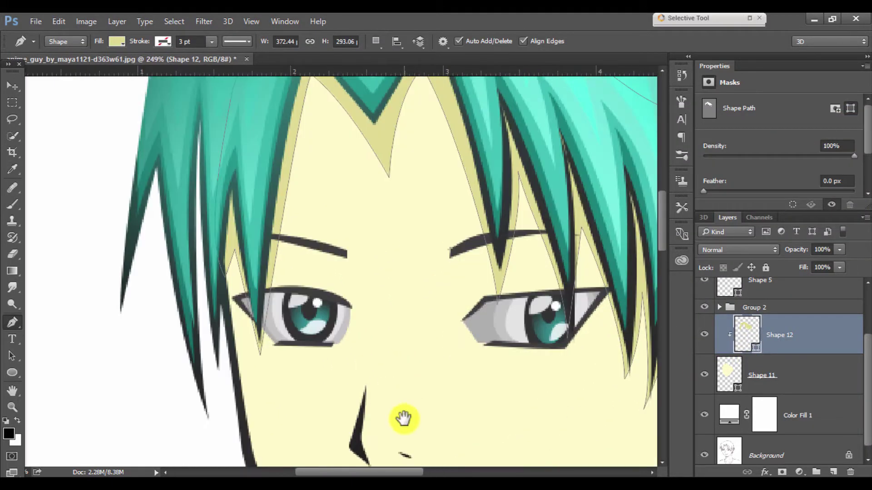
{"action": "scroll", "coordinate": [403, 395], "scroll_direction": "up", "scroll_amount": 2}
{"action": "scroll", "coordinate": [747, 325], "scroll_direction": "up", "scroll_amount": 2}
{"action": "left_click", "coordinate": [704, 297]}
{"action": "left_click", "coordinate": [376, 42]}
{"action": "left_click", "coordinate": [383, 65]}
{"action": "scroll", "coordinate": [411, 344], "scroll_direction": "up", "scroll_amount": 1}
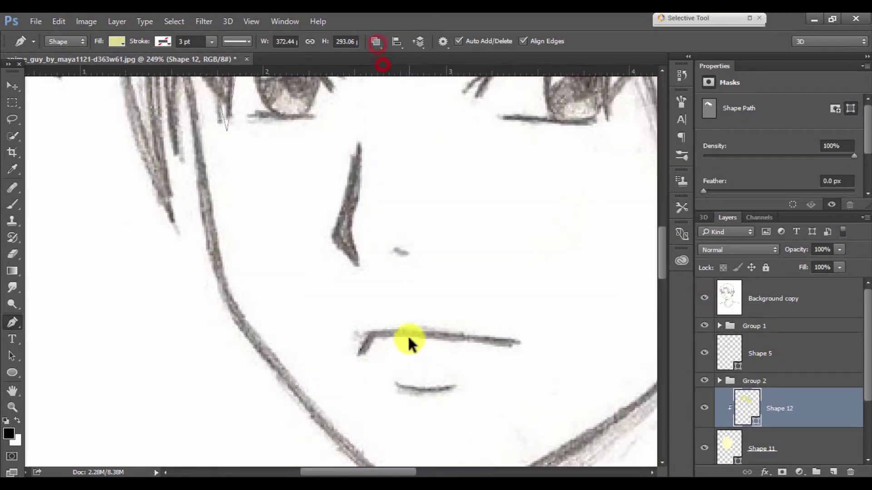
- Trace tan shading along the mouth line and under the lower lip
{"action": "left_click", "coordinate": [377, 338]}
{"action": "left_click_drag", "start_coordinate": [507, 342], "coordinate": [521, 346]}
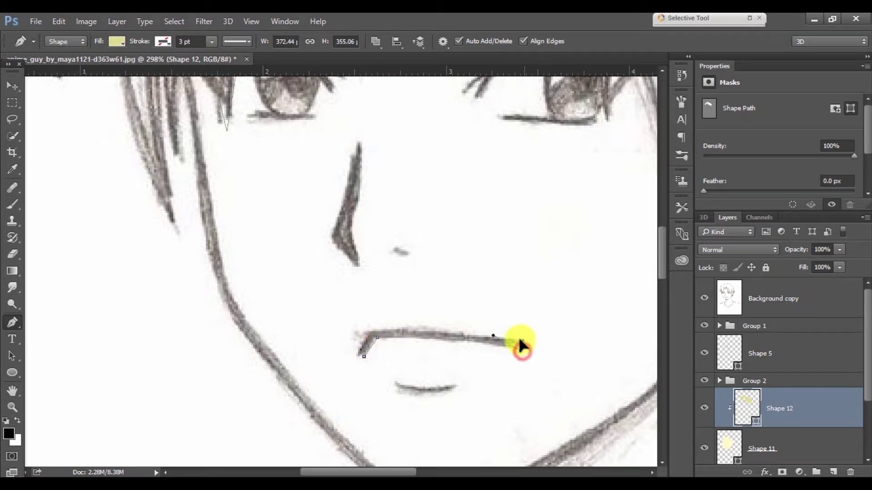
{"action": "left_click_drag", "start_coordinate": [402, 326], "coordinate": [347, 328]}
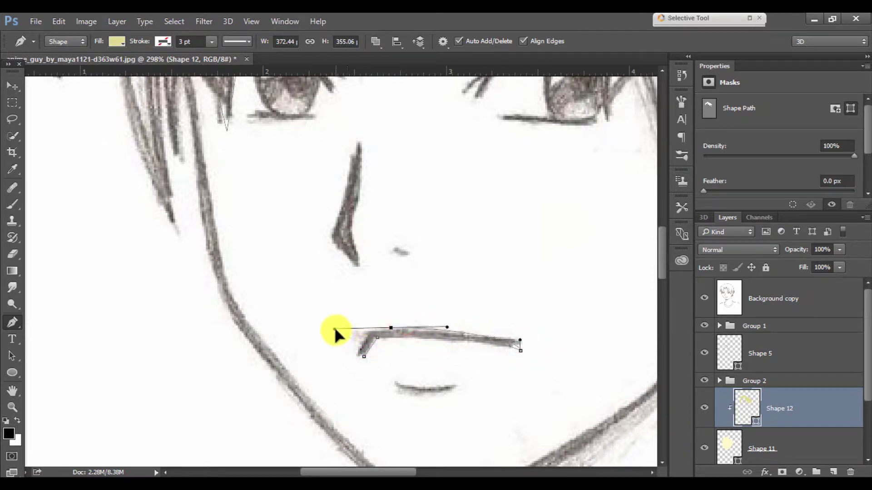
{"action": "left_click", "coordinate": [363, 355]}
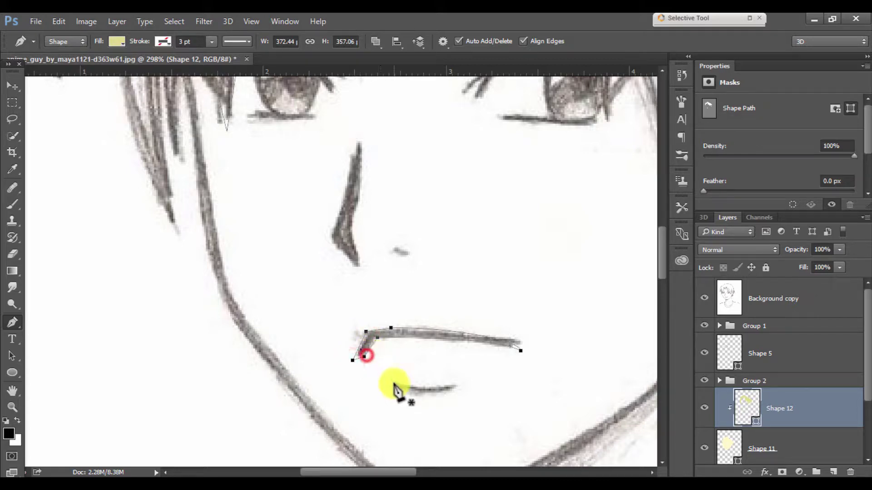
{"action": "left_click", "coordinate": [394, 379]}
{"action": "left_click_drag", "start_coordinate": [458, 383], "coordinate": [477, 383]}
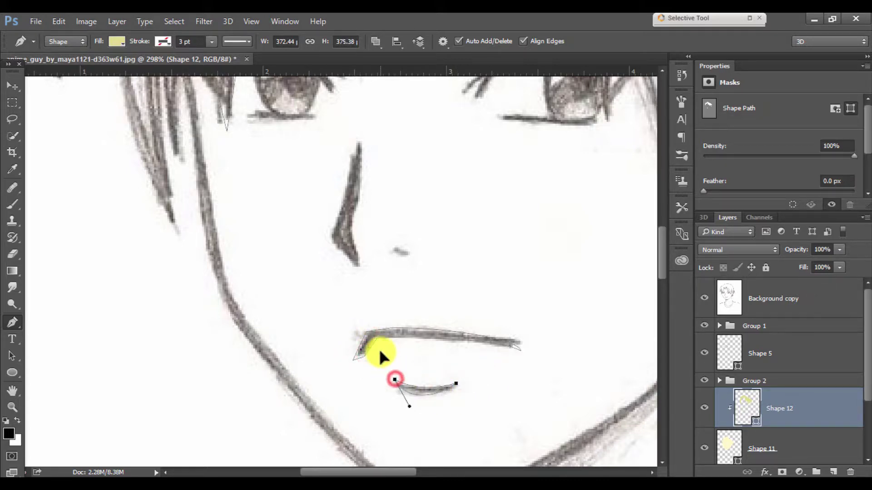
- Hide the pencil sketch and select the face layer group
{"action": "left_click", "coordinate": [704, 298]}
{"action": "scroll", "coordinate": [537, 290], "scroll_direction": "down", "scroll_amount": 3}
{"action": "scroll", "coordinate": [622, 341], "scroll_direction": "down", "scroll_amount": 2}
{"action": "left_click", "coordinate": [749, 380]}
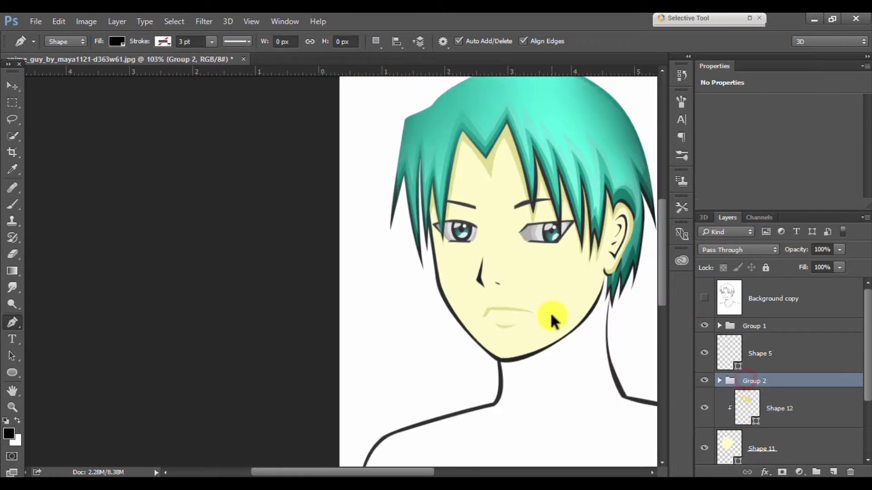
{"action": "scroll", "coordinate": [549, 316], "scroll_direction": "down", "scroll_amount": 1}
{"action": "scroll", "coordinate": [512, 279], "scroll_direction": "up", "scroll_amount": 1}
{"action": "scroll", "coordinate": [464, 234], "scroll_direction": "up", "scroll_amount": 3}
{"action": "scroll", "coordinate": [464, 227], "scroll_direction": "up", "scroll_amount": 1}
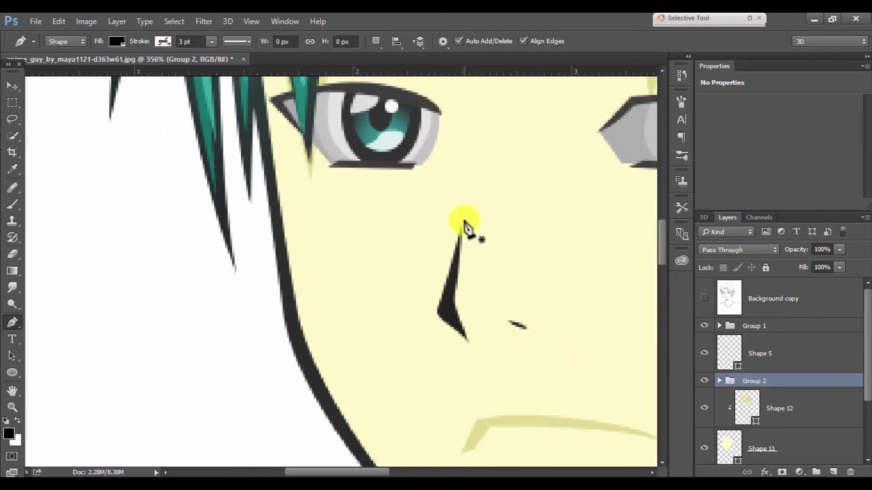
- Add tan shading beside the nose, along its left side
{"action": "left_click", "coordinate": [462, 218]}
{"action": "left_click_drag", "start_coordinate": [460, 287], "coordinate": [456, 310]}
{"action": "left_click", "coordinate": [437, 310]}
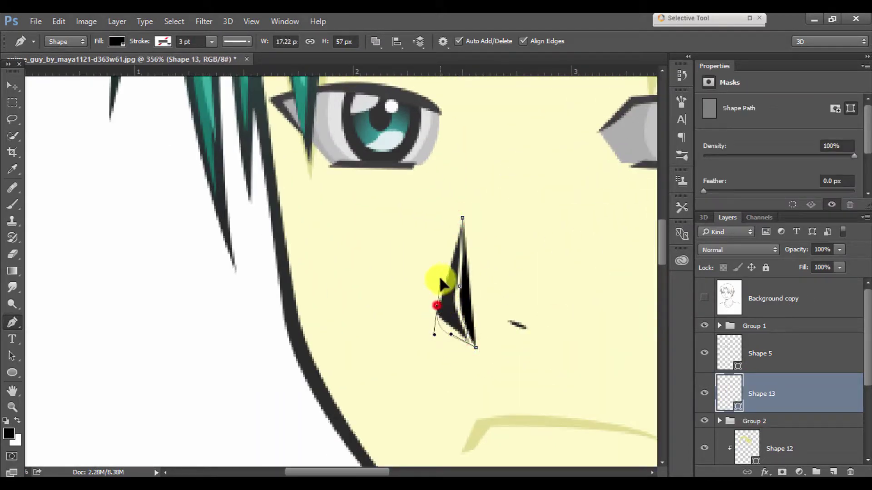
{"action": "key", "text": "Return"}
{"action": "mouse_move", "coordinate": [749, 350]}
{"action": "left_mouse_down"}
{"action": "mouse_move", "coordinate": [751, 366]}
{"action": "mouse_move", "coordinate": [739, 345]}
{"action": "left_mouse_up"}
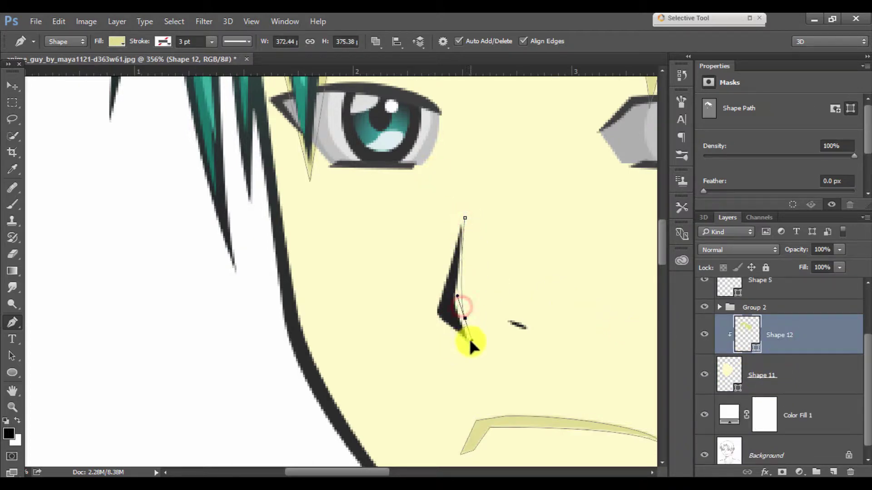
{"action": "left_click_drag", "start_coordinate": [470, 342], "coordinate": [474, 344]}
{"action": "left_click_drag", "start_coordinate": [425, 310], "coordinate": [444, 322]}
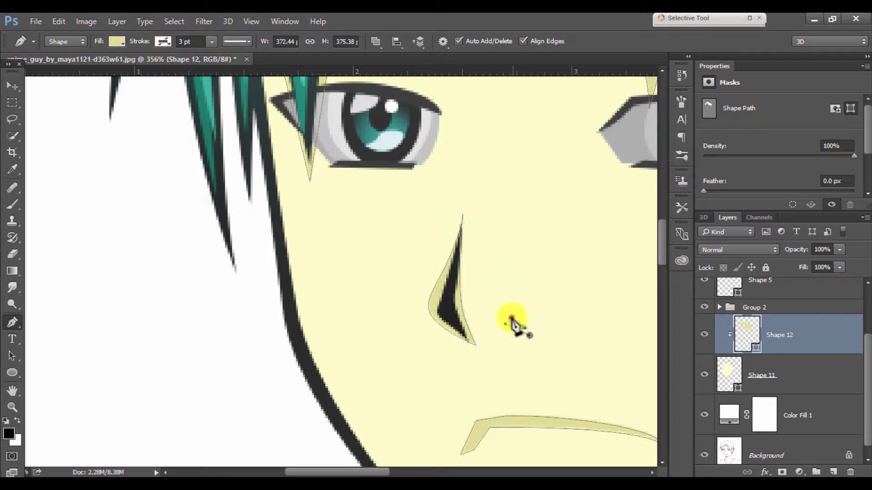
- Draw pale yellow shading curving along the inside of the right ear on Shape 12
{"action": "scroll", "coordinate": [493, 282], "scroll_direction": "down", "scroll_amount": 2}
{"action": "scroll", "coordinate": [491, 279], "scroll_direction": "down", "scroll_amount": 2}
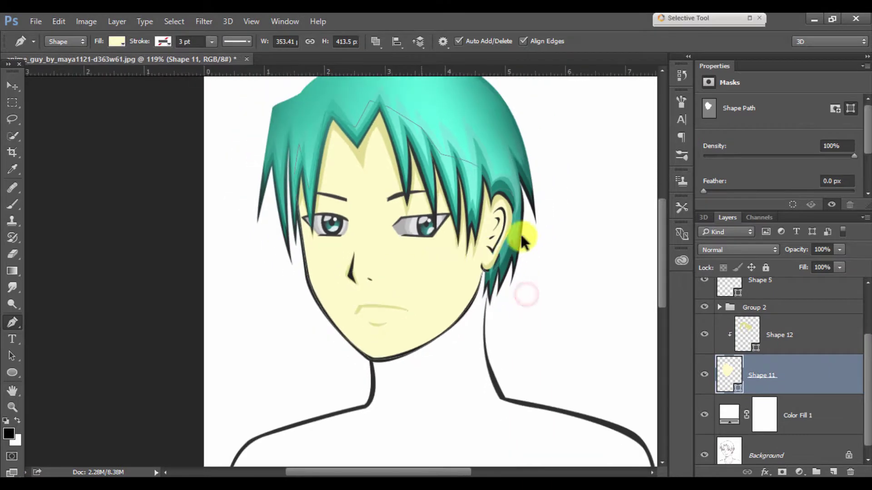
{"action": "scroll", "coordinate": [522, 234], "scroll_direction": "up", "scroll_amount": 3}
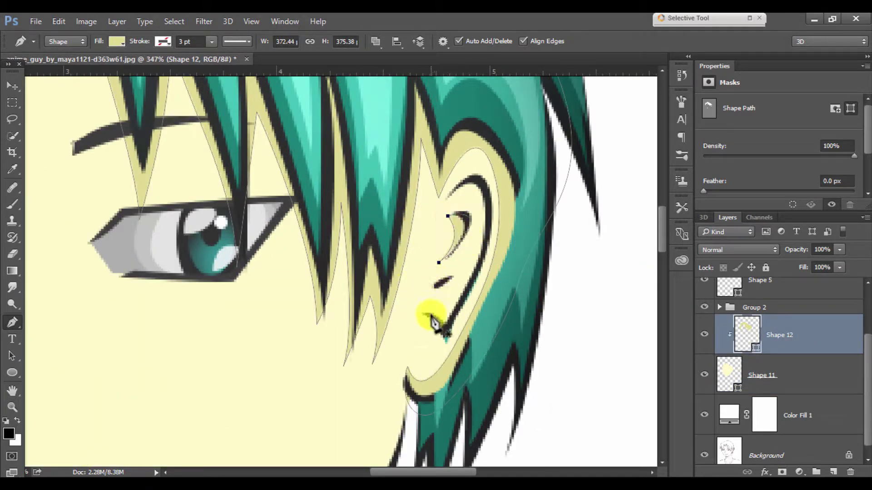
{"action": "mouse_move", "coordinate": [474, 196]}
{"action": "left_mouse_down"}
{"action": "mouse_move", "coordinate": [448, 181]}
{"action": "mouse_move", "coordinate": [492, 201]}
{"action": "left_mouse_up"}
{"action": "left_click", "coordinate": [449, 199]}
{"action": "left_click", "coordinate": [447, 337]}
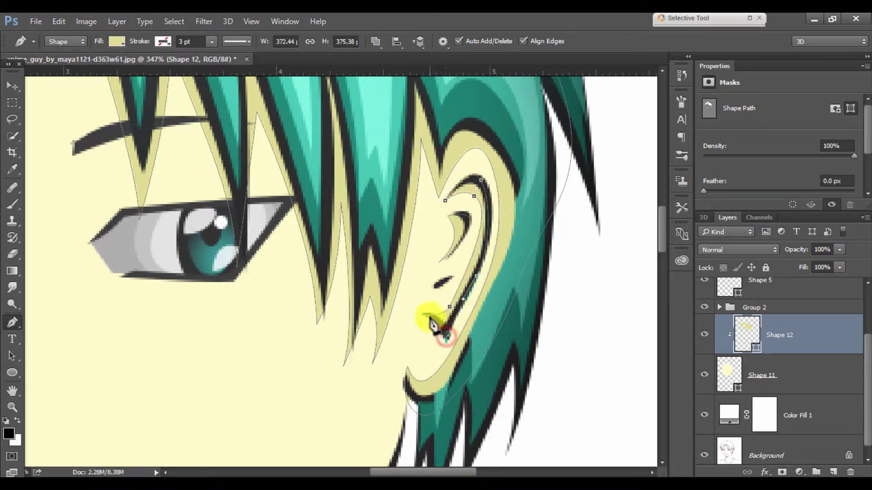
- Reactivate the shading layer and start a shadow path beneath the right eyebrow
{"action": "left_click", "coordinate": [750, 370]}
{"action": "key", "text": "ctrl+0"}
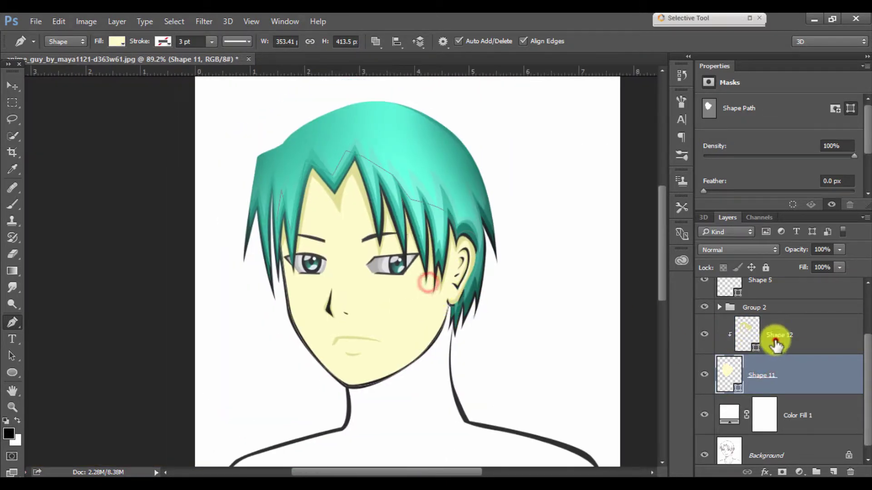
{"action": "left_click", "coordinate": [776, 345]}
{"action": "scroll", "coordinate": [260, 242], "scroll_direction": "up", "scroll_amount": 5}
{"action": "left_click", "coordinate": [343, 205]}
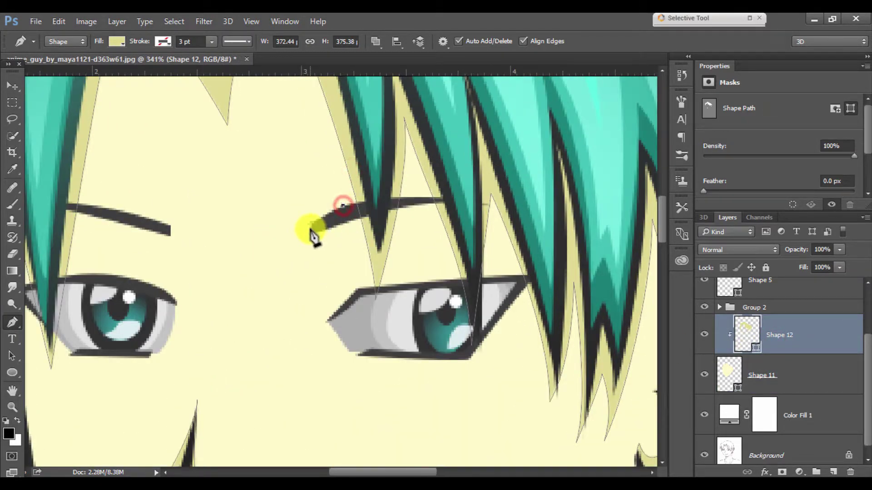
- Complete the curved tan shadow shape beneath the right eyebrow
{"action": "left_click", "coordinate": [300, 246]}
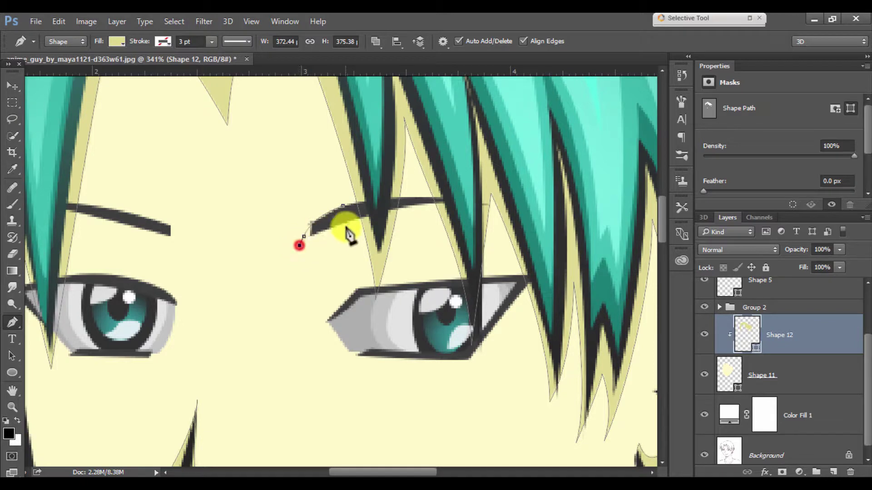
{"action": "left_click_drag", "start_coordinate": [349, 223], "coordinate": [370, 219]}
{"action": "left_click_drag", "start_coordinate": [437, 204], "coordinate": [461, 207]}
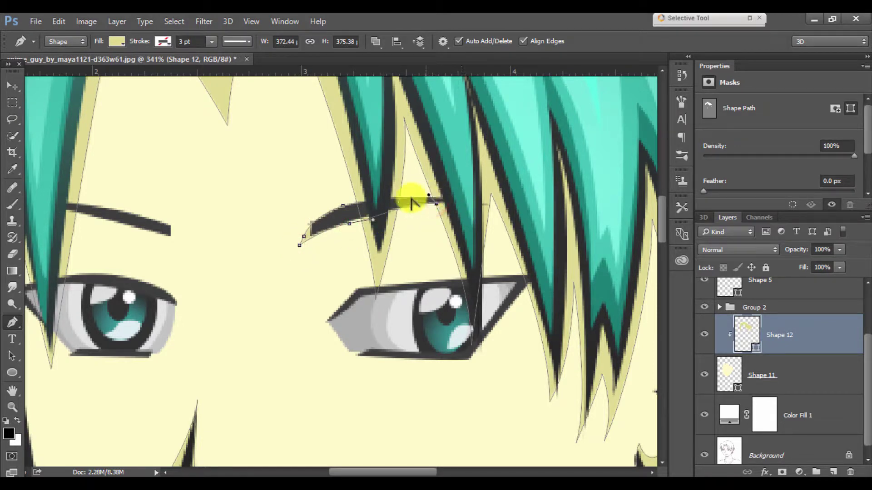
{"action": "left_click_drag", "start_coordinate": [385, 197], "coordinate": [372, 200]}
{"action": "left_click", "coordinate": [296, 236]}
- Start shading under the left eyebrow, briefly checking the pencil sketch
{"action": "left_click", "coordinate": [70, 213]}
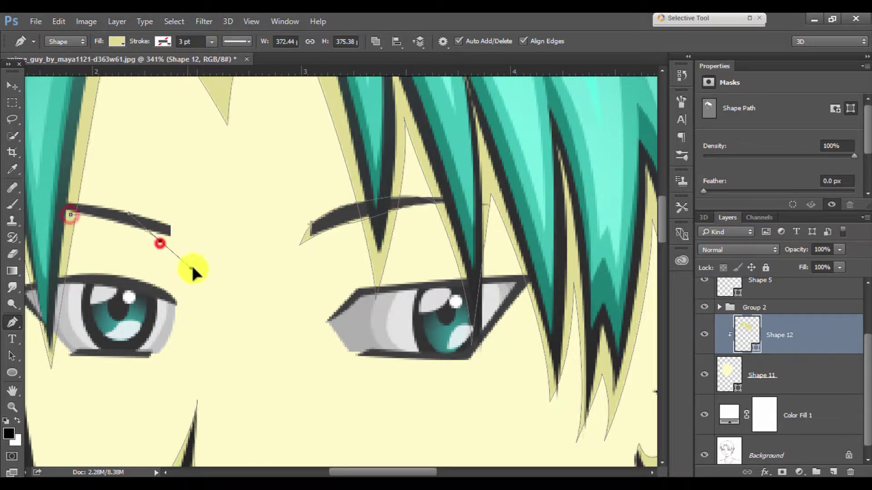
{"action": "scroll", "coordinate": [14, 198], "scroll_direction": "left", "scroll_amount": 2}
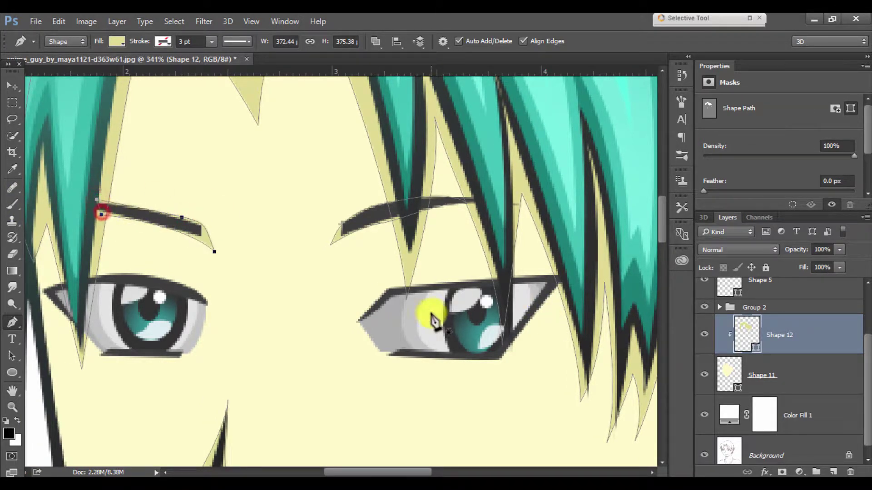
{"action": "left_click_drag", "start_coordinate": [384, 320], "coordinate": [279, 316]}
{"action": "scroll", "coordinate": [708, 318], "scroll_direction": "up", "scroll_amount": 2}
{"action": "left_click", "coordinate": [705, 297]}
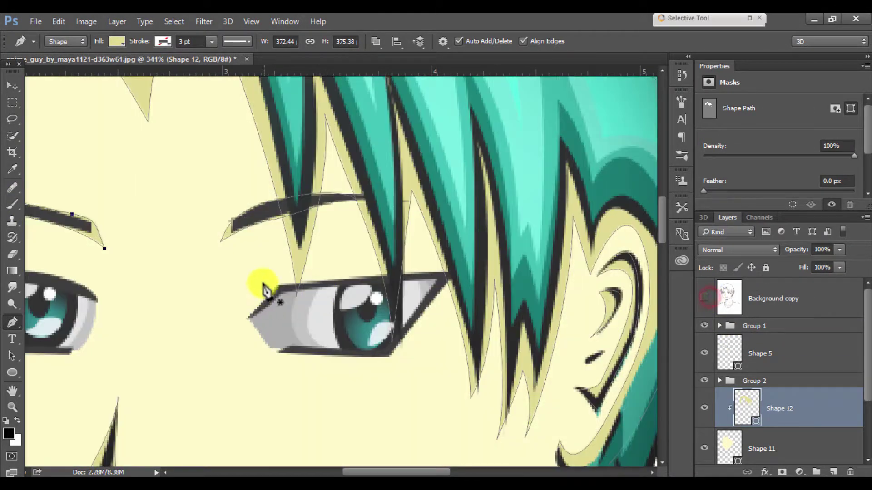
{"action": "left_click", "coordinate": [704, 297]}
- Trace curved shading over the eyelids above the right and left eyes
{"action": "left_click", "coordinate": [303, 269]}
{"action": "left_click_drag", "start_coordinate": [389, 257], "coordinate": [420, 257]}
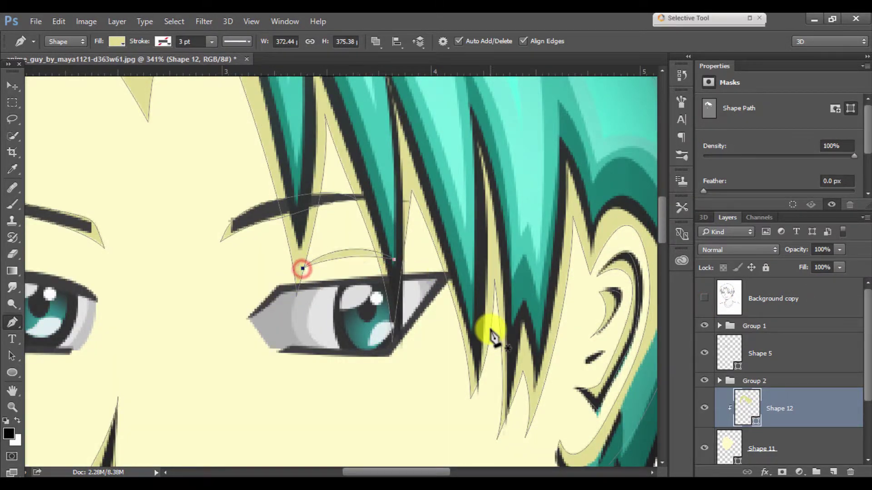
{"action": "key", "text": "ctrl+minus"}
{"action": "left_click", "coordinate": [705, 297]}
{"action": "left_click", "coordinate": [357, 288]}
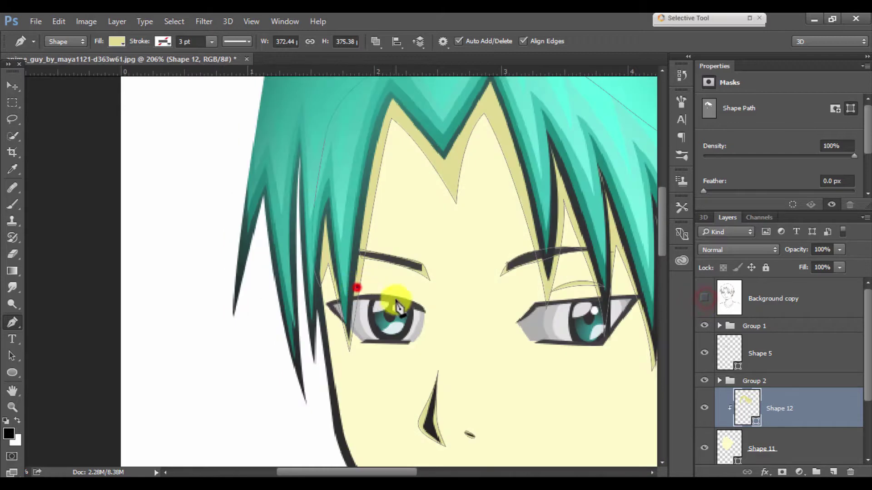
{"action": "left_click_drag", "start_coordinate": [439, 325], "coordinate": [416, 295]}
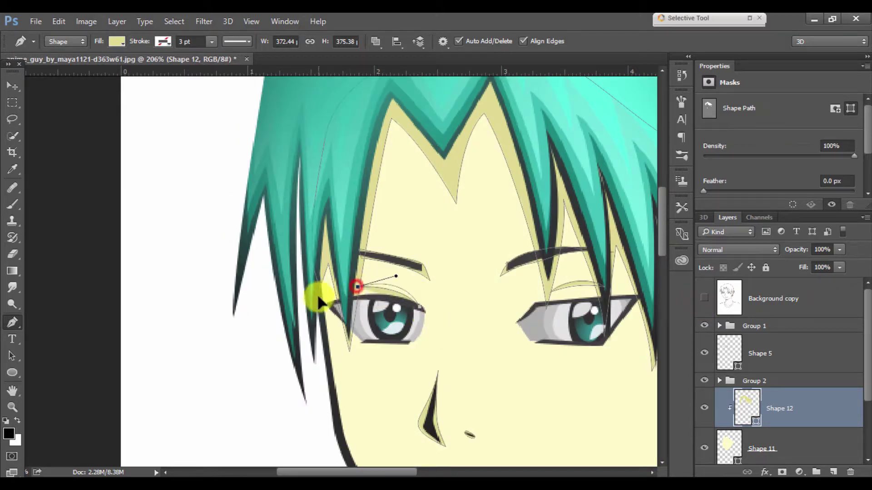
- Close tan shading shapes around the right eye and under the left eye
{"action": "scroll", "coordinate": [527, 330], "scroll_direction": "up", "scroll_amount": 3}
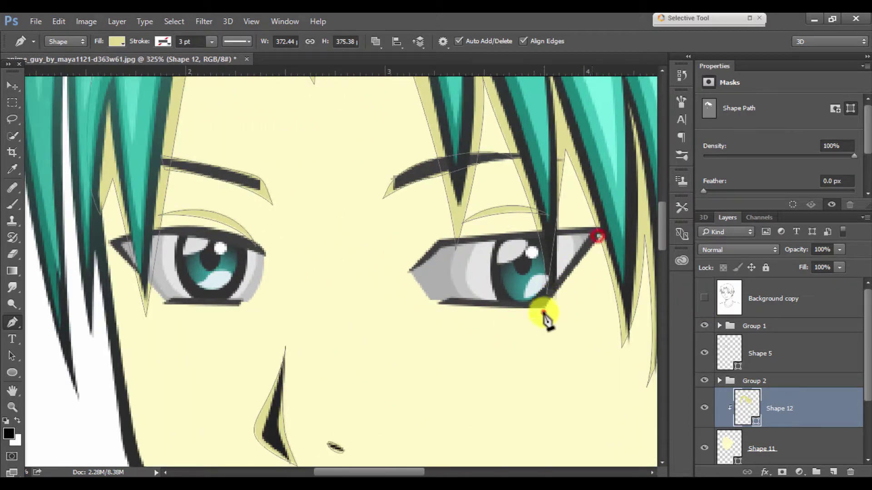
{"action": "left_click", "coordinate": [544, 313]}
{"action": "left_click_drag", "start_coordinate": [429, 306], "coordinate": [462, 303]}
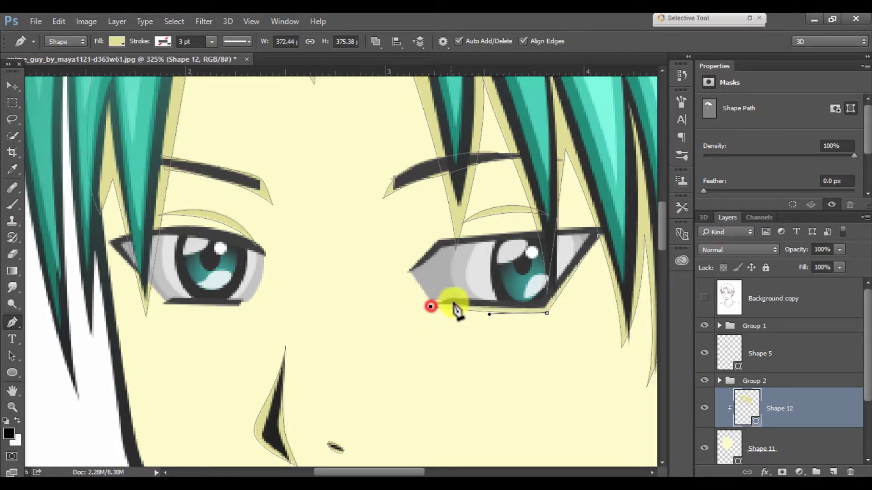
{"action": "left_click", "coordinate": [572, 257]}
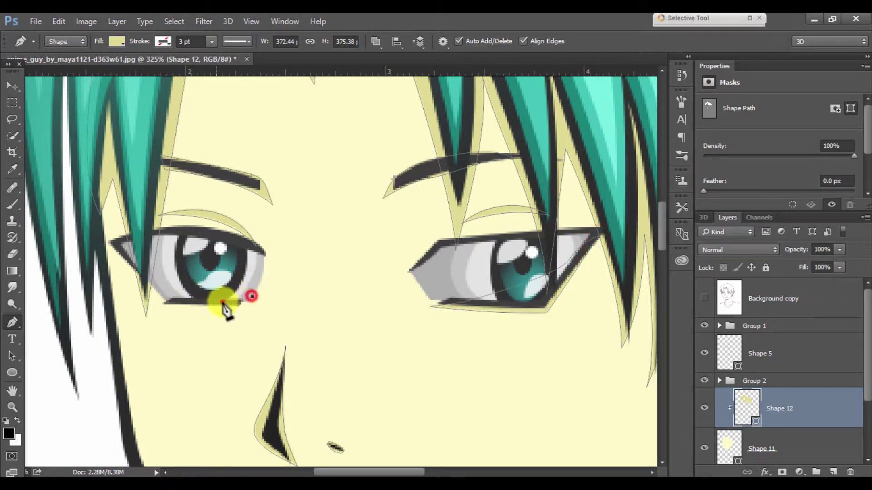
{"action": "left_click", "coordinate": [165, 304]}
{"action": "left_click", "coordinate": [106, 242]}
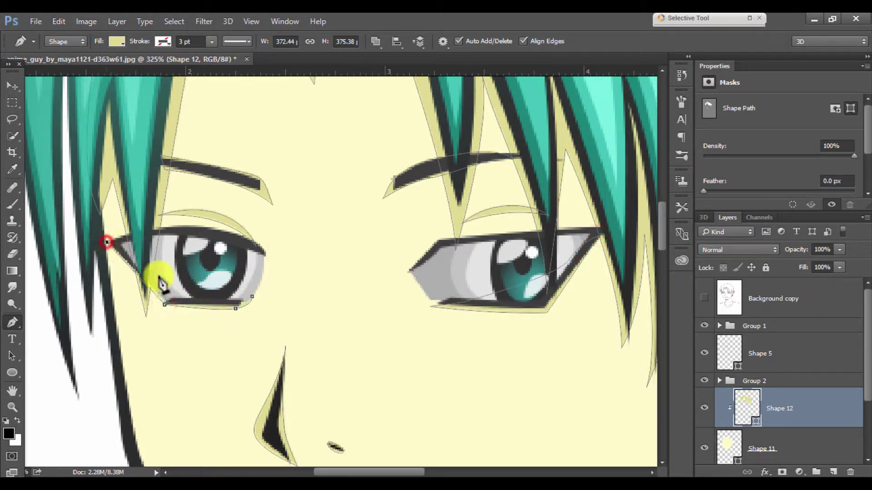
{"action": "left_click", "coordinate": [181, 279]}
{"action": "left_click", "coordinate": [244, 289]}
- Trace a closed shadow shape from the chin up the jawline toward the ear
{"action": "left_click_drag", "start_coordinate": [254, 298], "coordinate": [252, 161]}
{"action": "scroll", "coordinate": [298, 306], "scroll_direction": "down", "scroll_amount": 3}
{"action": "scroll", "coordinate": [230, 331], "scroll_direction": "up", "scroll_amount": 2}
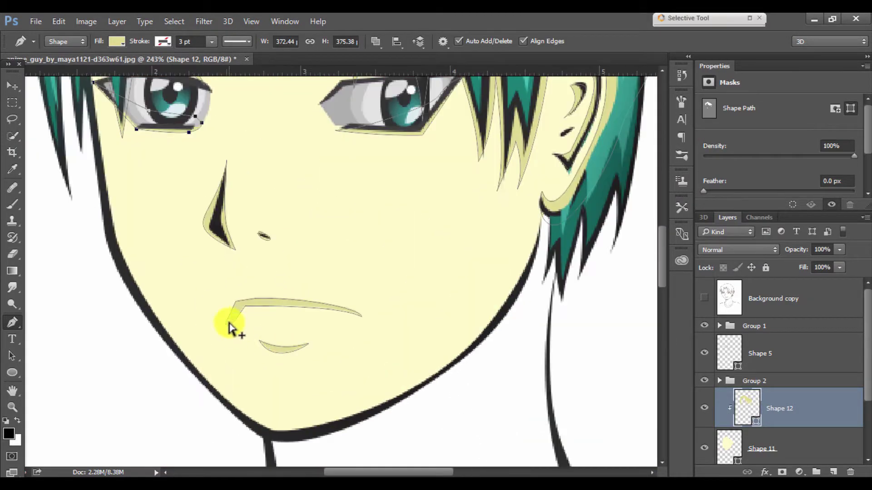
{"action": "left_click_drag", "start_coordinate": [229, 331], "coordinate": [278, 335]}
{"action": "left_click", "coordinate": [705, 297]}
{"action": "left_click", "coordinate": [704, 297]}
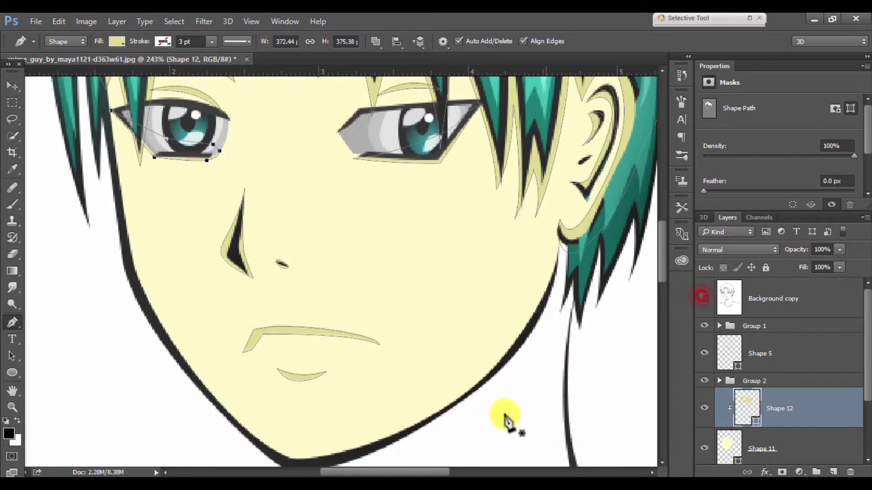
{"action": "mouse_move", "coordinate": [451, 387]}
{"action": "left_mouse_down"}
{"action": "mouse_move", "coordinate": [416, 289]}
{"action": "mouse_move", "coordinate": [429, 357]}
{"action": "left_mouse_up"}
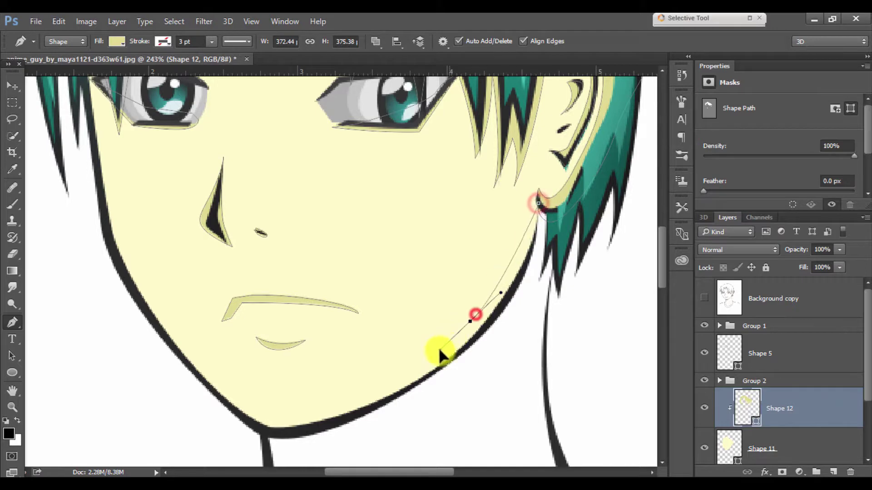
{"action": "left_click_drag", "start_coordinate": [267, 418], "coordinate": [242, 420]}
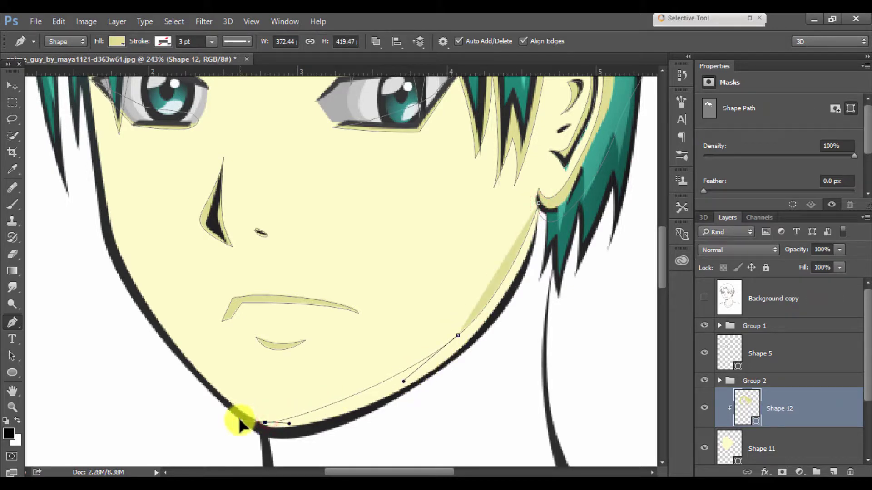
{"action": "left_click", "coordinate": [286, 438]}
{"action": "left_click_drag", "start_coordinate": [441, 382], "coordinate": [500, 337]}
{"action": "left_click_drag", "start_coordinate": [530, 268], "coordinate": [538, 245]}
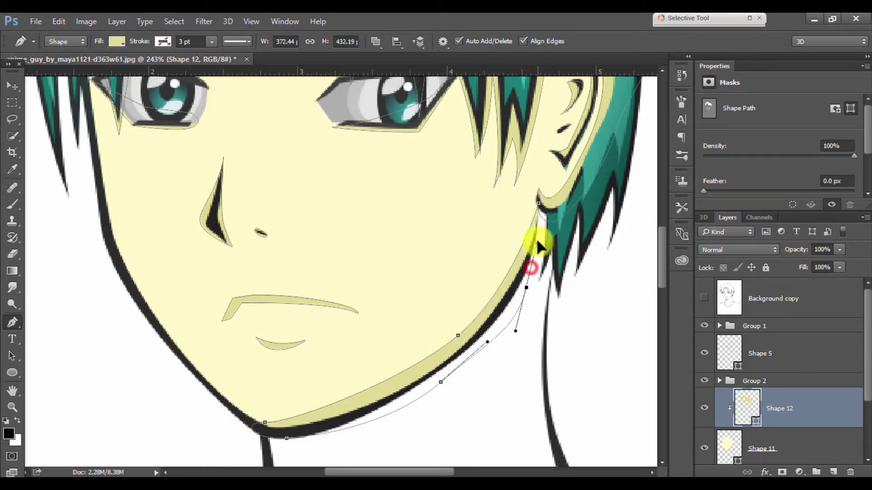
{"action": "left_click", "coordinate": [540, 202]}
{"action": "scroll", "coordinate": [593, 267], "scroll_direction": "down", "scroll_amount": 3}
{"action": "scroll", "coordinate": [593, 267], "scroll_direction": "down", "scroll_amount": 3}
- Select the Shape 11 face layer and set new shapes to combine with it
{"action": "left_click", "coordinate": [797, 364]}
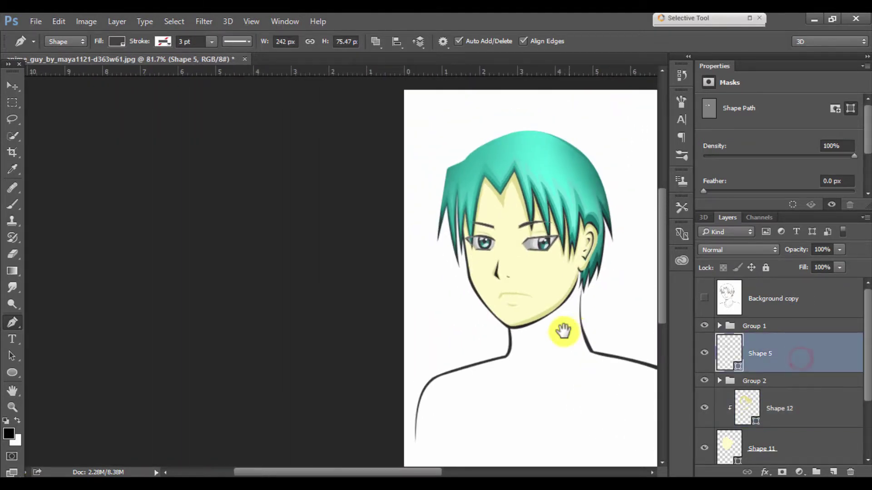
{"action": "left_click", "coordinate": [790, 441]}
{"action": "scroll", "coordinate": [408, 254], "scroll_direction": "up", "scroll_amount": 3}
{"action": "left_click", "coordinate": [375, 42]}
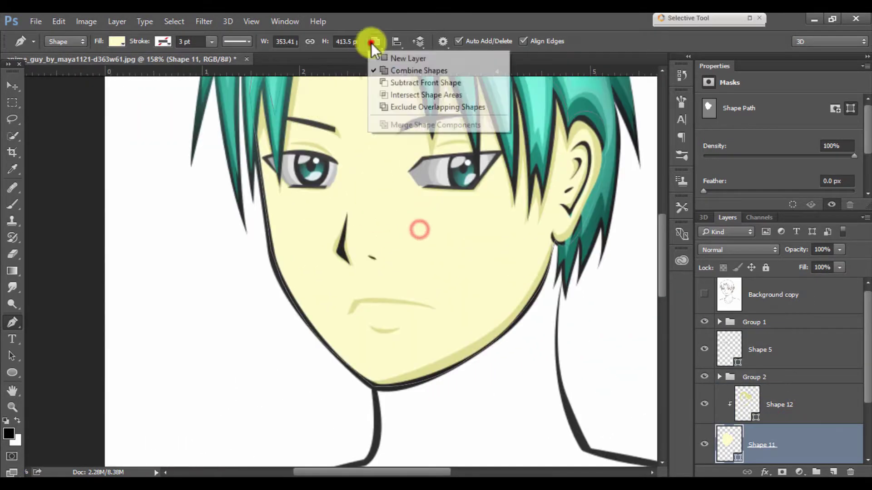
{"action": "left_click", "coordinate": [384, 69]}
{"action": "scroll", "coordinate": [654, 386], "scroll_direction": "down", "scroll_amount": 3}
- Give the Shape 12 jaw shadow a darker medium yellow tone in the Color Picker
{"action": "double_click", "coordinate": [747, 404]}
{"action": "left_click", "coordinate": [584, 168]}
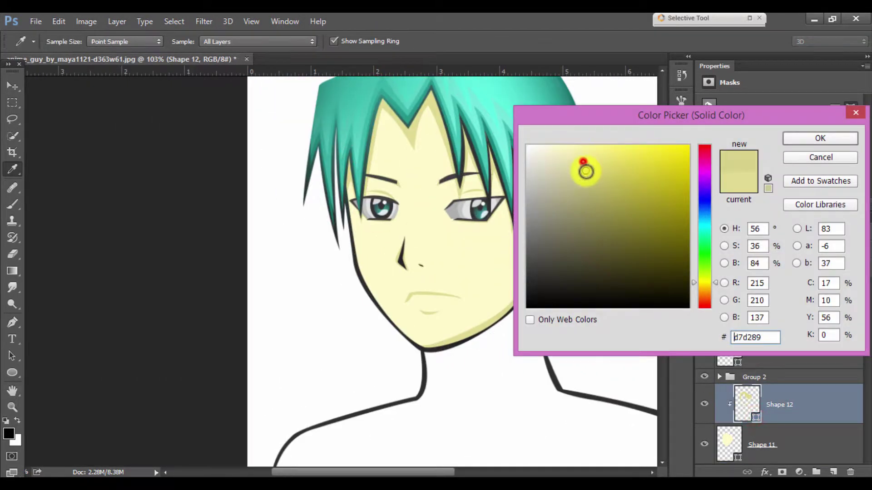
{"action": "left_click_drag", "start_coordinate": [448, 211], "coordinate": [345, 264]}
{"action": "mouse_move", "coordinate": [584, 189]}
{"action": "left_mouse_down"}
{"action": "mouse_move", "coordinate": [597, 201]}
{"action": "mouse_move", "coordinate": [592, 176]}
{"action": "left_mouse_up"}
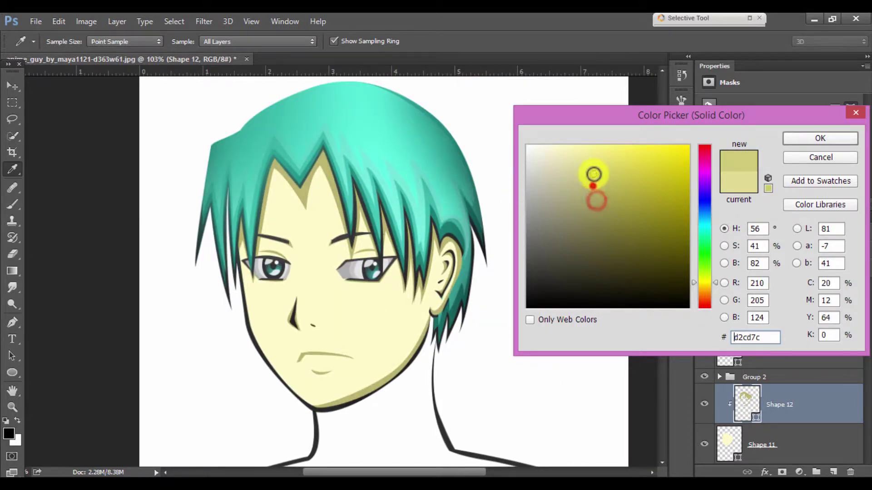
{"action": "left_click", "coordinate": [379, 297]}
{"action": "left_click", "coordinate": [572, 170]}
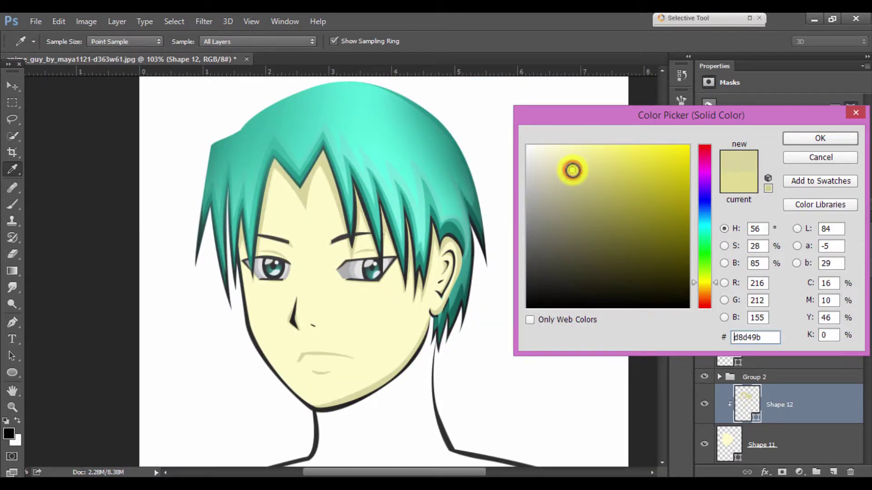
{"action": "left_click_drag", "start_coordinate": [575, 171], "coordinate": [591, 186]}
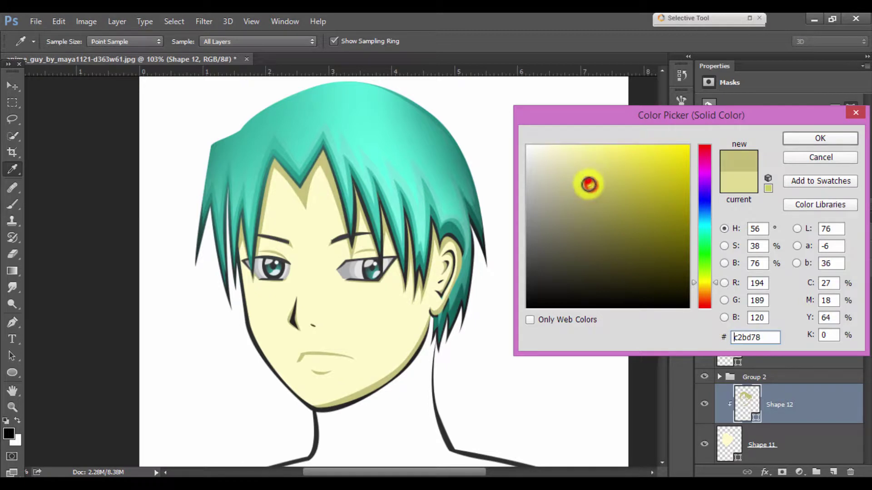
{"action": "left_click", "coordinate": [820, 138]}
- Lighten the Shape 11 face base colour to a pale yellow
{"action": "key", "text": "p"}
{"action": "key", "text": "ctrl+0"}
{"action": "left_click", "coordinate": [763, 377]}
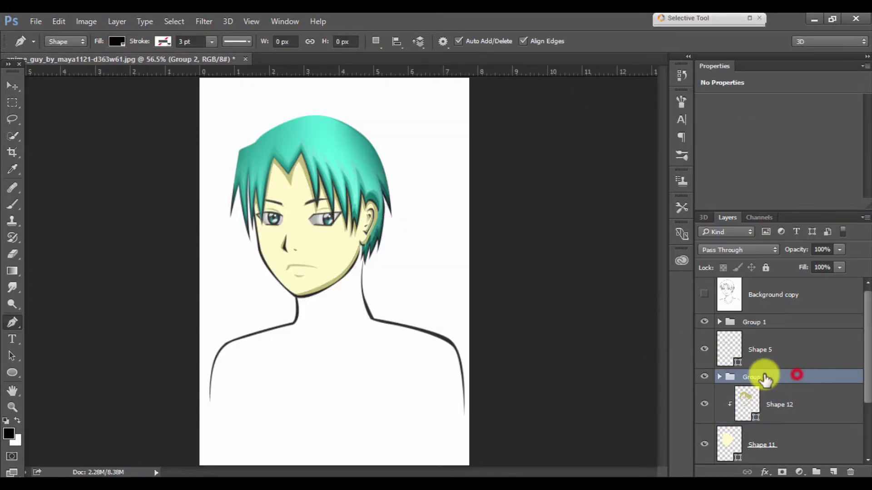
{"action": "left_click", "coordinate": [775, 407]}
{"action": "scroll", "coordinate": [370, 291], "scroll_direction": "up", "scroll_amount": 3}
{"action": "scroll", "coordinate": [322, 253], "scroll_direction": "up", "scroll_amount": 2}
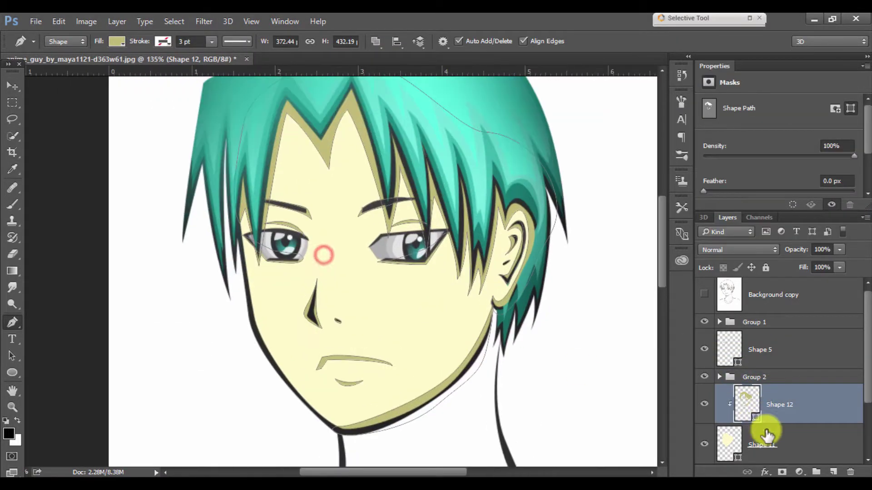
{"action": "double_click", "coordinate": [738, 458]}
{"action": "left_click", "coordinate": [562, 156]}
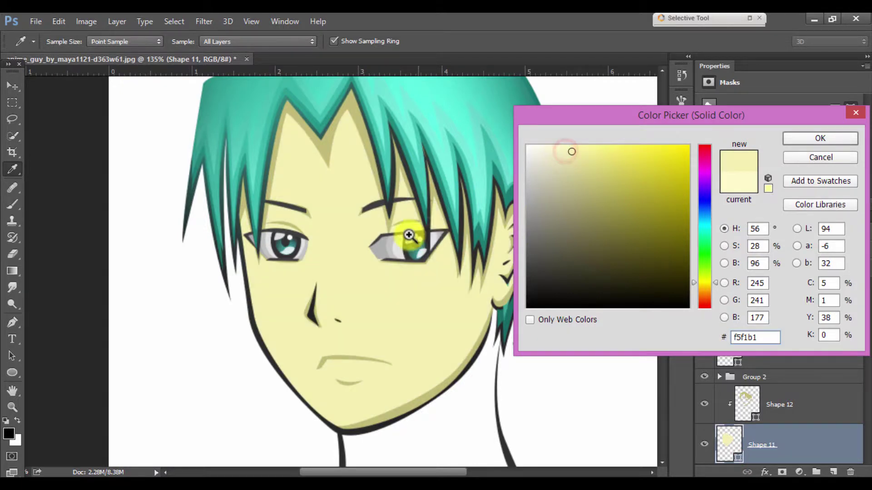
{"action": "scroll", "coordinate": [409, 235], "scroll_direction": "down", "scroll_amount": 1}
{"action": "scroll", "coordinate": [399, 233], "scroll_direction": "down", "scroll_amount": 1}
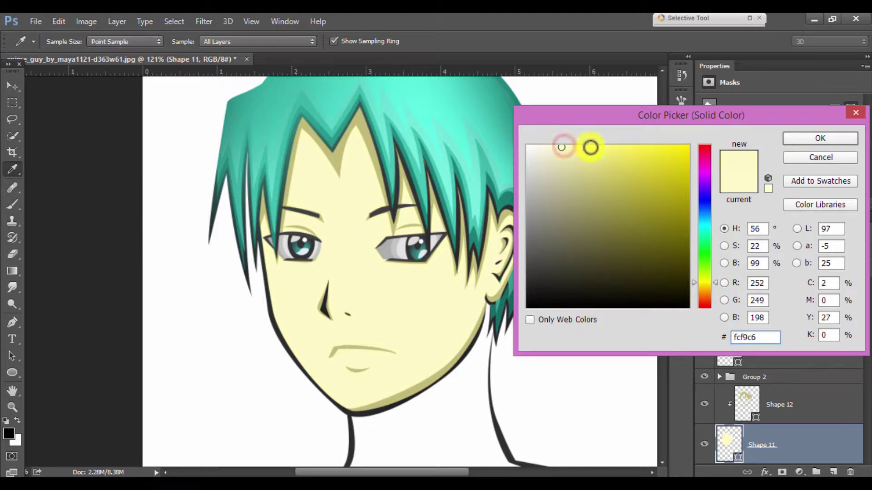
{"action": "left_click", "coordinate": [785, 138]}
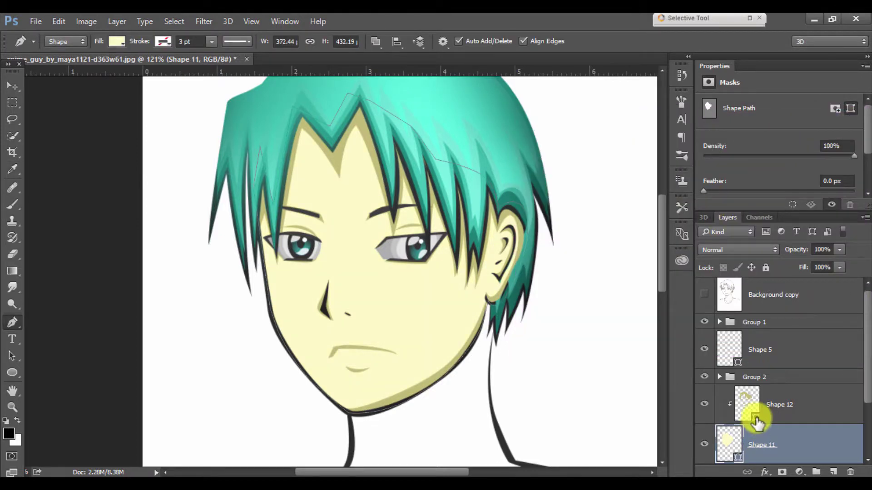
- Readjust the jaw shadow colour to a muted olive yellow
{"action": "double_click", "coordinate": [757, 423]}
{"action": "left_click", "coordinate": [444, 285]}
{"action": "left_click_drag", "start_coordinate": [566, 152], "coordinate": [585, 182]}
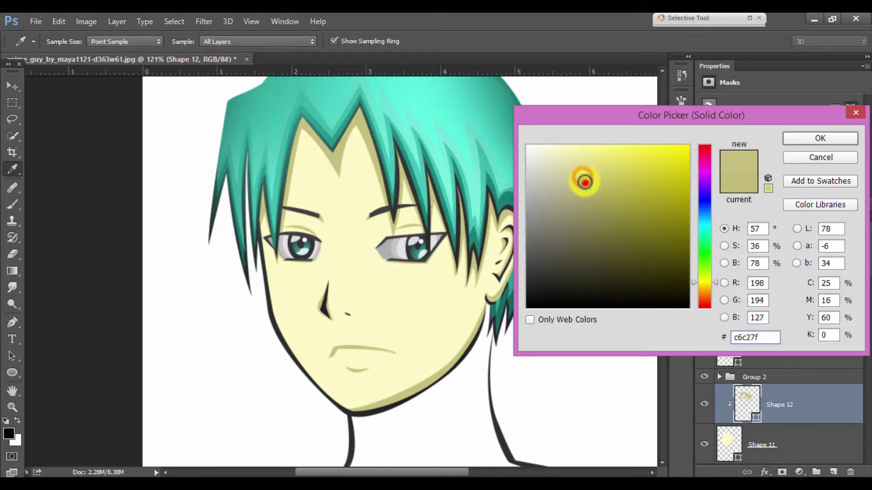
{"action": "left_click", "coordinate": [820, 138]}
- Reselect the Shape 11 face layer and open the path operations options
{"action": "left_click", "coordinate": [784, 438]}
{"action": "scroll", "coordinate": [282, 286], "scroll_direction": "up", "scroll_amount": 2}
{"action": "scroll", "coordinate": [277, 341], "scroll_direction": "up", "scroll_amount": 2}
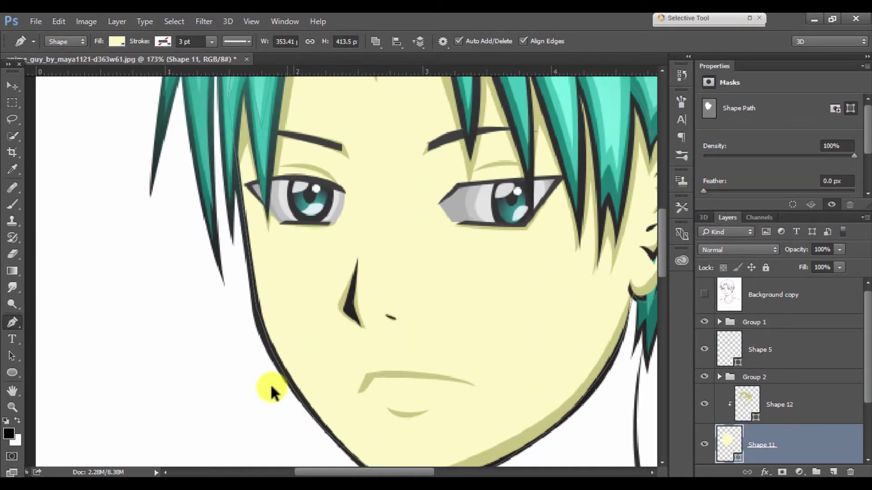
{"action": "scroll", "coordinate": [269, 389], "scroll_direction": "up", "scroll_amount": 2}
{"action": "left_click", "coordinate": [833, 472]}
- Draw the upper lip shape on a new layer clipped above the face
{"action": "left_click", "coordinate": [375, 41]}
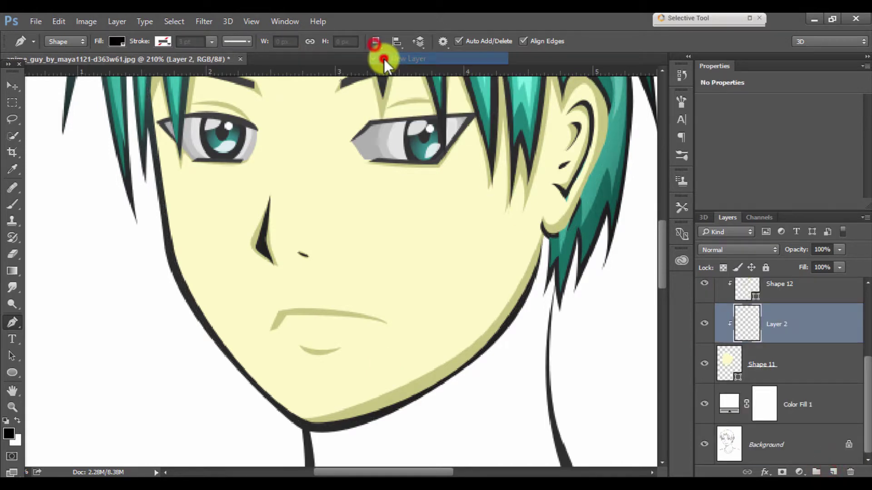
{"action": "left_click", "coordinate": [384, 58]}
{"action": "scroll", "coordinate": [282, 372], "scroll_direction": "up", "scroll_amount": 2}
{"action": "left_click", "coordinate": [264, 345]}
{"action": "left_click", "coordinate": [283, 326]}
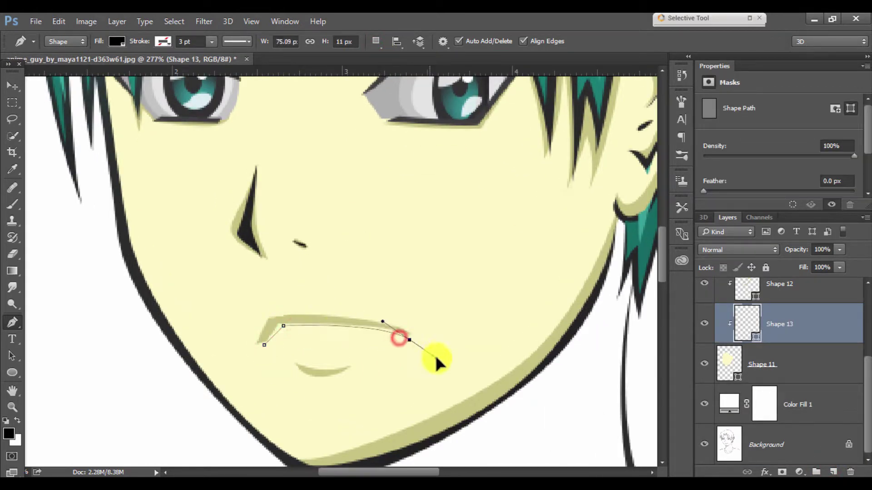
{"action": "left_click", "coordinate": [333, 317]}
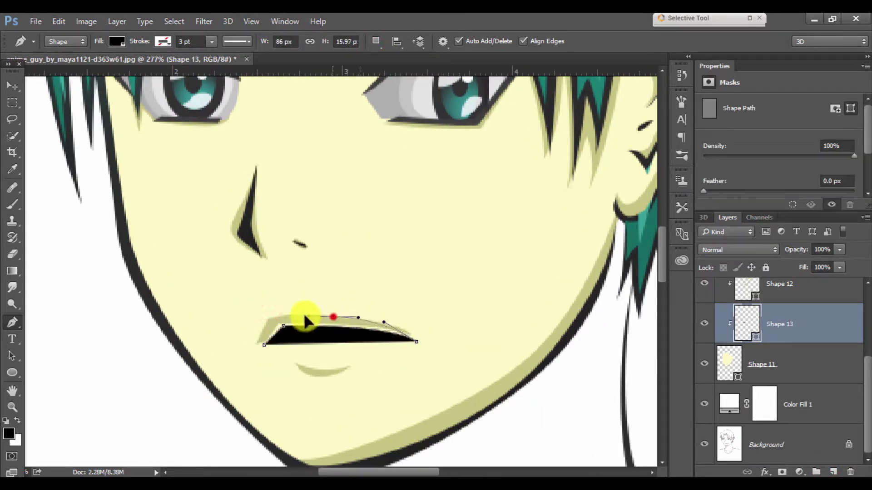
{"action": "left_click", "coordinate": [268, 317]}
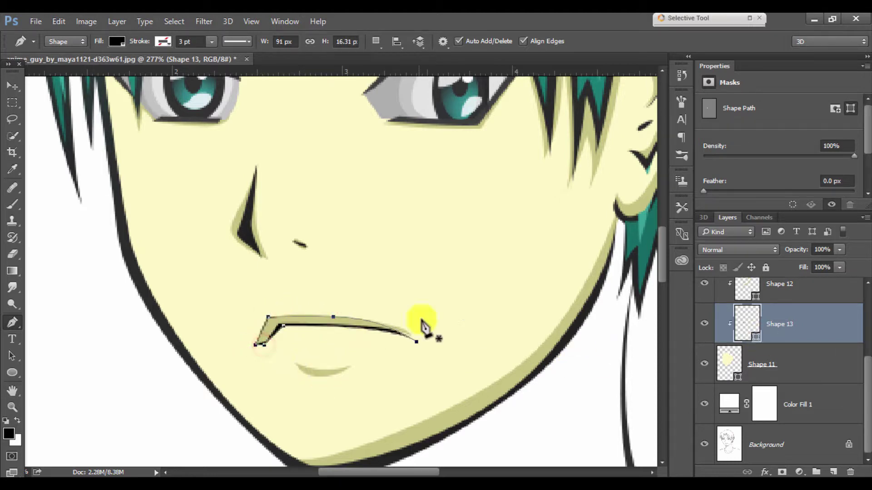
- Recolour the upper lip to a lighter pale olive
{"action": "double_click", "coordinate": [757, 344]}
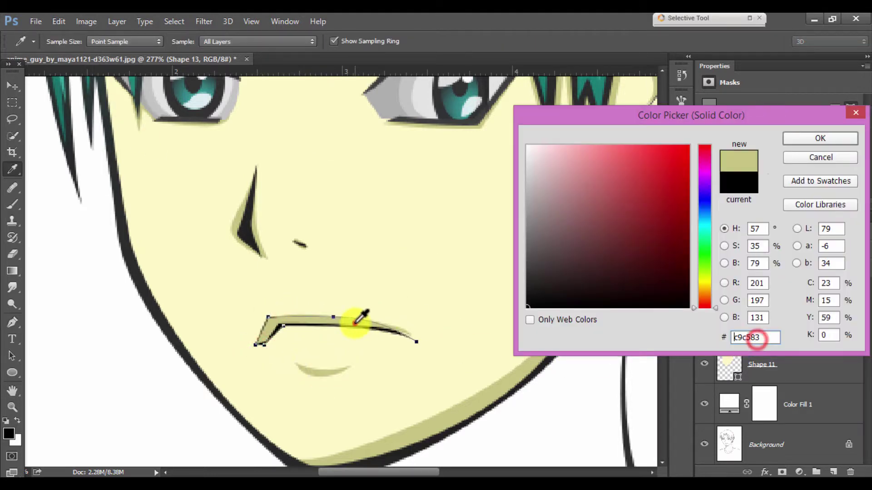
{"action": "left_click", "coordinate": [353, 319]}
{"action": "left_click_drag", "start_coordinate": [582, 179], "coordinate": [571, 164]}
{"action": "left_click", "coordinate": [789, 142]}
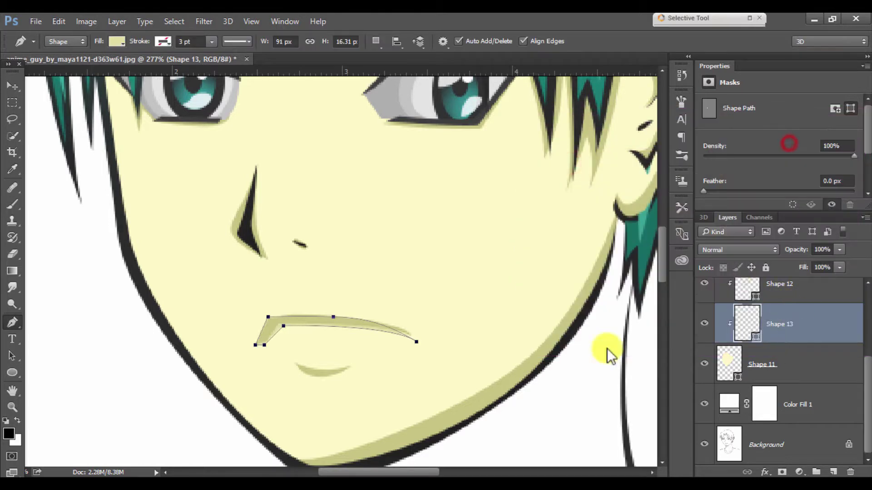
- Draw the lower lip and merge both lip shapes into one layer
{"action": "left_click", "coordinate": [296, 359]}
{"action": "left_click_drag", "start_coordinate": [360, 361], "coordinate": [339, 372]}
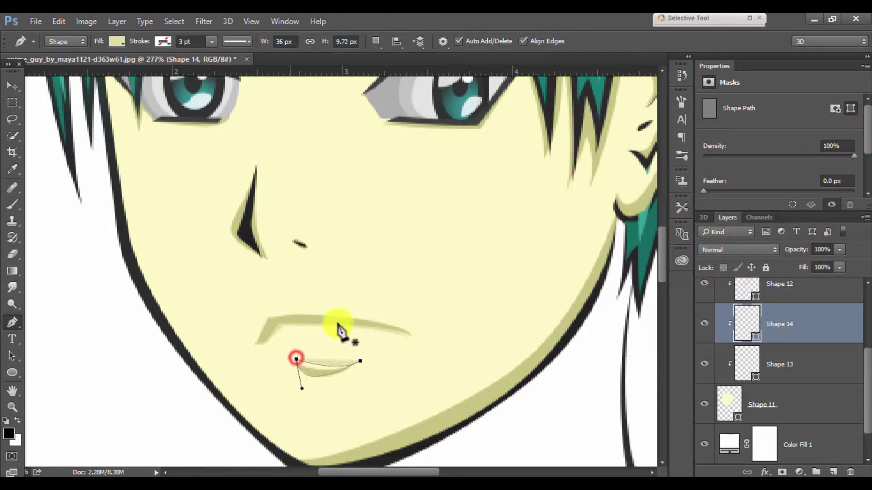
{"action": "left_click", "coordinate": [799, 357]}
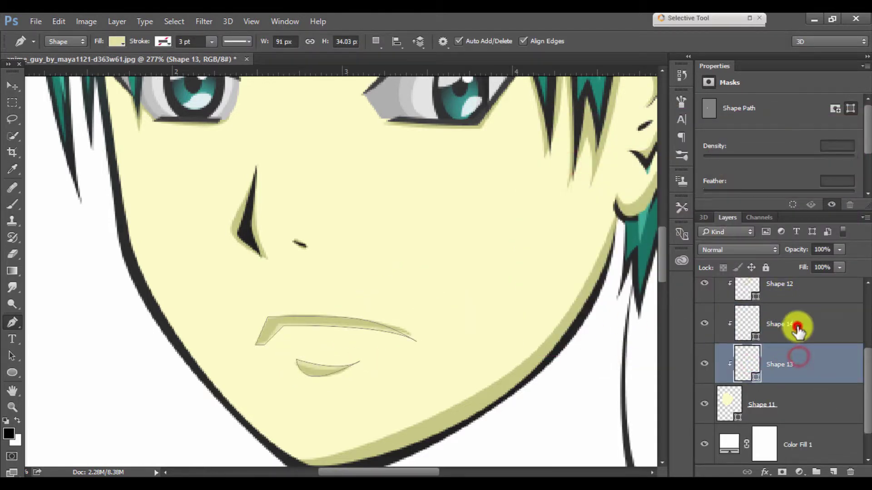
{"action": "left_click", "coordinate": [798, 326], "text": "ctrl"}
{"action": "right_click", "coordinate": [798, 326]}
{"action": "left_click", "coordinate": [597, 445]}
- Start a new shadow outline along the left jawline down to the chin
{"action": "left_click_drag", "start_coordinate": [636, 104], "coordinate": [542, 222]}
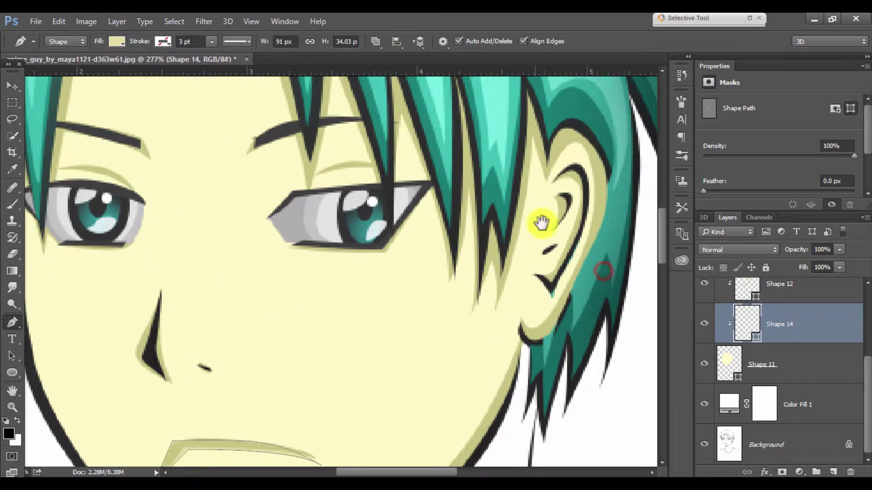
{"action": "left_click_drag", "start_coordinate": [422, 312], "coordinate": [376, 261]}
{"action": "mouse_move", "coordinate": [389, 358]}
{"action": "left_mouse_down"}
{"action": "mouse_move", "coordinate": [366, 216]}
{"action": "mouse_move", "coordinate": [340, 372]}
{"action": "mouse_move", "coordinate": [309, 302]}
{"action": "left_mouse_up"}
{"action": "left_click", "coordinate": [185, 308]}
{"action": "left_click", "coordinate": [249, 374]}
{"action": "left_click_drag", "start_coordinate": [316, 438], "coordinate": [266, 324]}
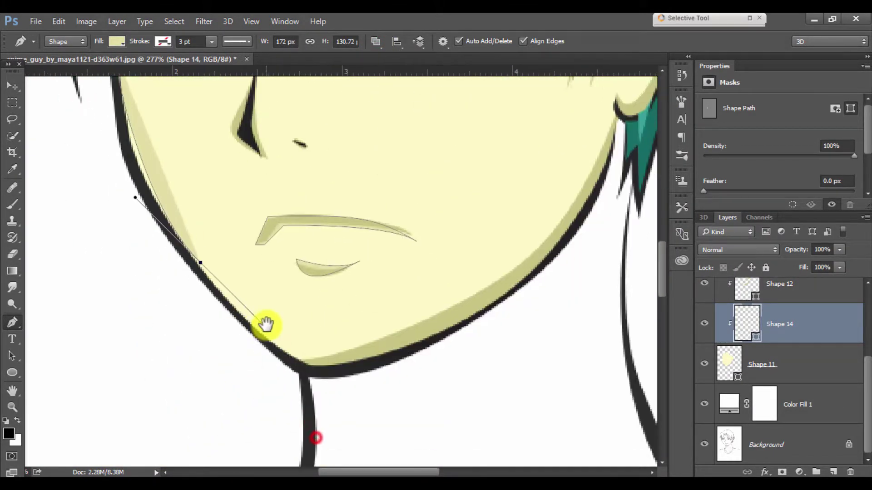
{"action": "left_click_drag", "start_coordinate": [314, 358], "coordinate": [321, 358]}
- Extend the jaw shadow outline toward the ear, back across the cheek, and close it
{"action": "left_click_drag", "start_coordinate": [512, 262], "coordinate": [555, 223]}
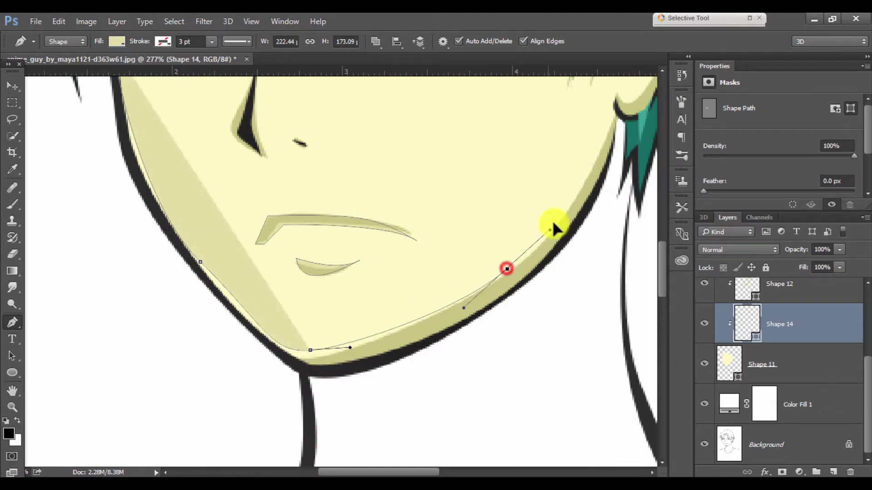
{"action": "left_click_drag", "start_coordinate": [615, 115], "coordinate": [621, 91]}
{"action": "left_click_drag", "start_coordinate": [539, 300], "coordinate": [440, 375]}
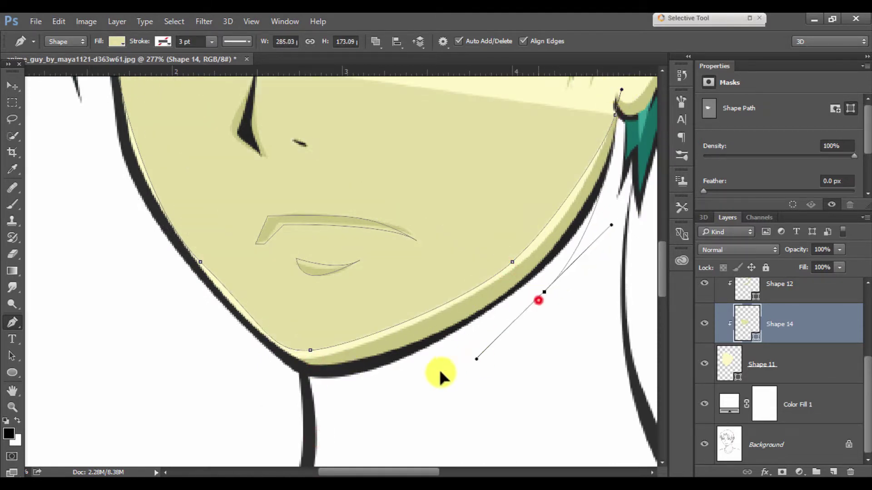
{"action": "left_click", "coordinate": [296, 407]}
{"action": "left_click_drag", "start_coordinate": [150, 317], "coordinate": [117, 234]}
{"action": "left_click_drag", "start_coordinate": [86, 177], "coordinate": [165, 334]}
{"action": "left_click", "coordinate": [187, 203]}
- Show the pencil sketch for reference and select the face fill shape layer
{"action": "scroll", "coordinate": [277, 246], "scroll_direction": "down", "scroll_amount": 5}
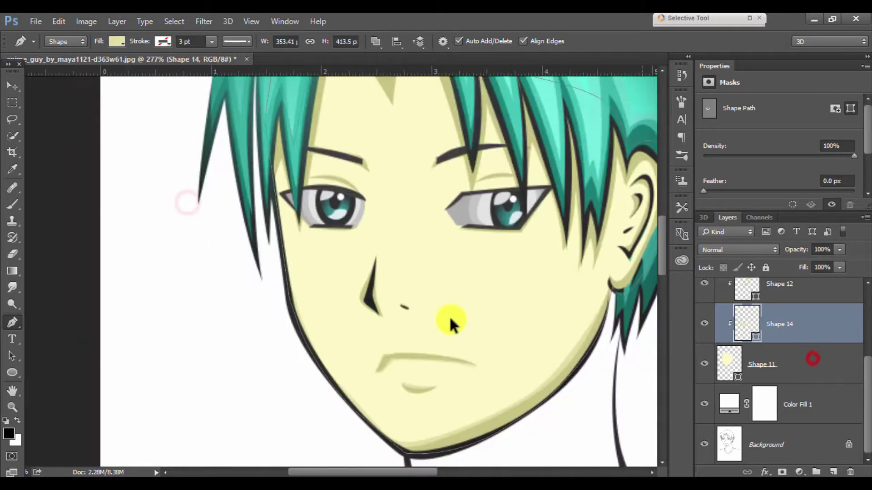
{"action": "scroll", "coordinate": [615, 315], "scroll_direction": "up", "scroll_amount": 2}
{"action": "scroll", "coordinate": [364, 281], "scroll_direction": "up", "scroll_amount": 2}
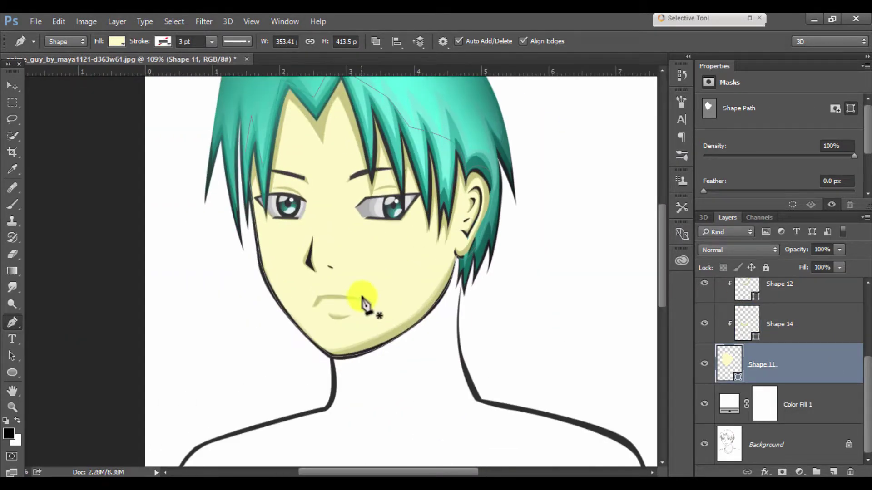
{"action": "scroll", "coordinate": [704, 291], "scroll_direction": "up", "scroll_amount": 3}
{"action": "left_click", "coordinate": [711, 295]}
{"action": "double_click", "coordinate": [706, 295]}
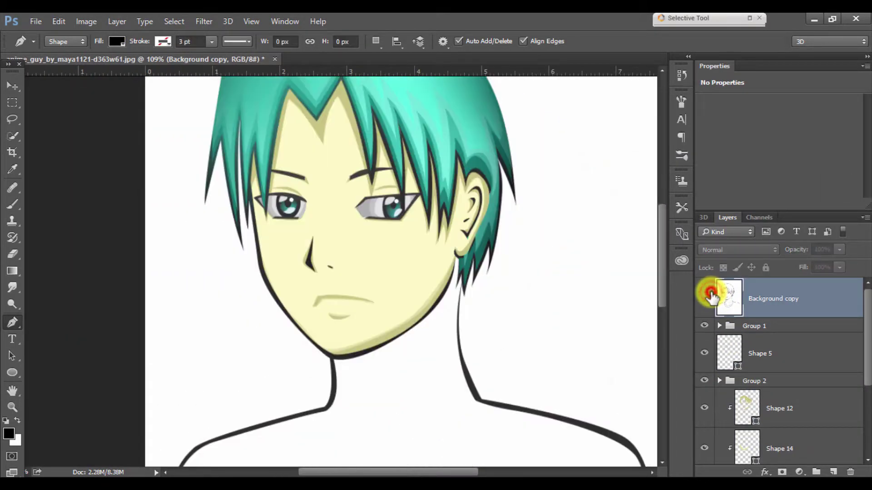
{"action": "left_click", "coordinate": [706, 296]}
{"action": "scroll", "coordinate": [454, 272], "scroll_direction": "down", "scroll_amount": 3}
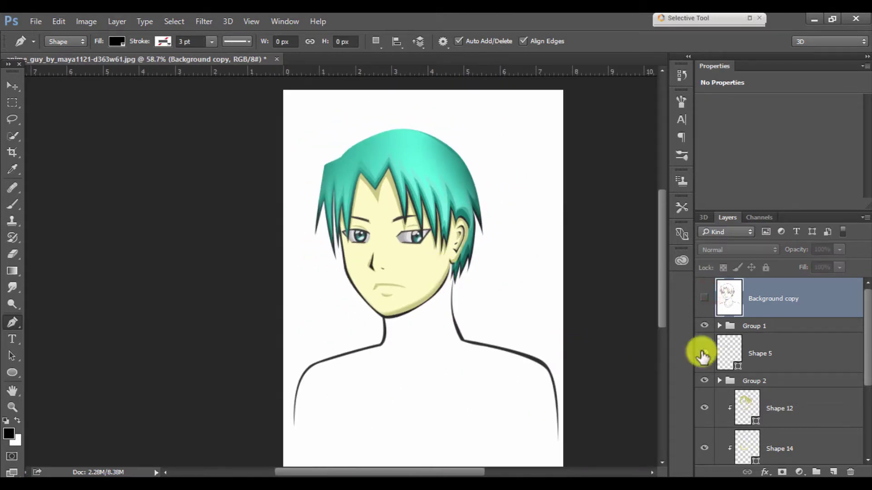
{"action": "scroll", "coordinate": [710, 358], "scroll_direction": "down", "scroll_amount": 2}
{"action": "left_click", "coordinate": [792, 366]}
{"action": "left_click", "coordinate": [810, 409]}
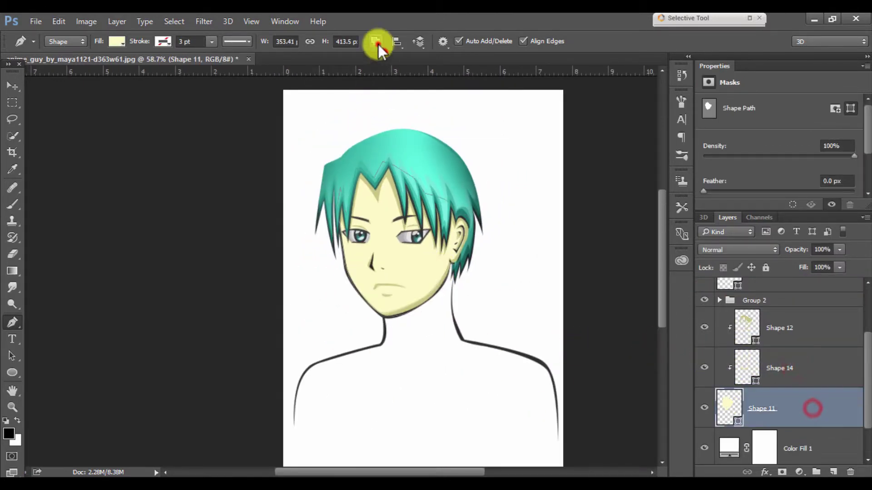
{"action": "scroll", "coordinate": [388, 255], "scroll_direction": "up", "scroll_amount": 2}
{"action": "scroll", "coordinate": [389, 254], "scroll_direction": "up", "scroll_amount": 3}
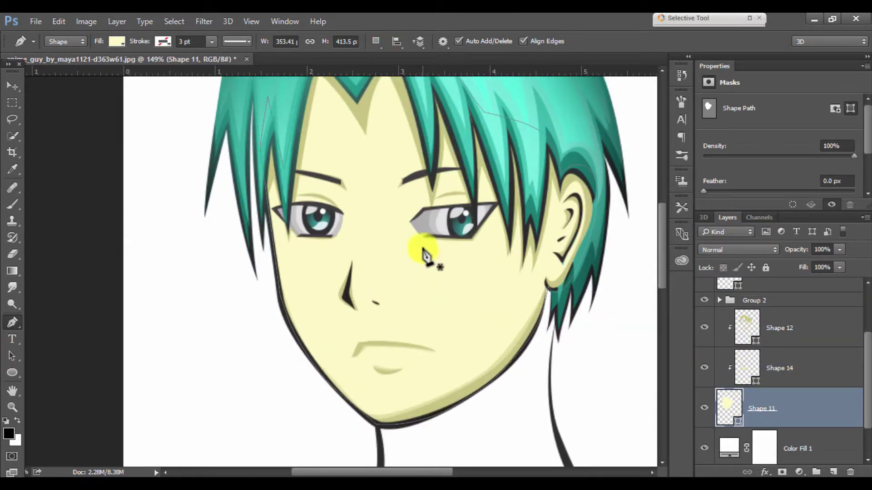
- Trace a highlight path down the nose bridge, curling around the tip and nostril
{"action": "left_click", "coordinate": [357, 204]}
{"action": "left_click", "coordinate": [356, 257]}
{"action": "left_click_drag", "start_coordinate": [352, 282], "coordinate": [349, 309]}
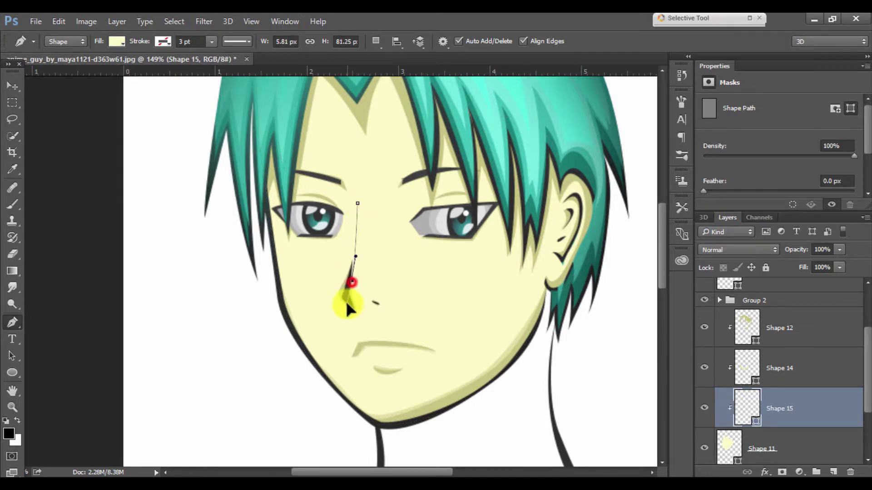
{"action": "scroll", "coordinate": [359, 312], "scroll_direction": "up", "scroll_amount": 2}
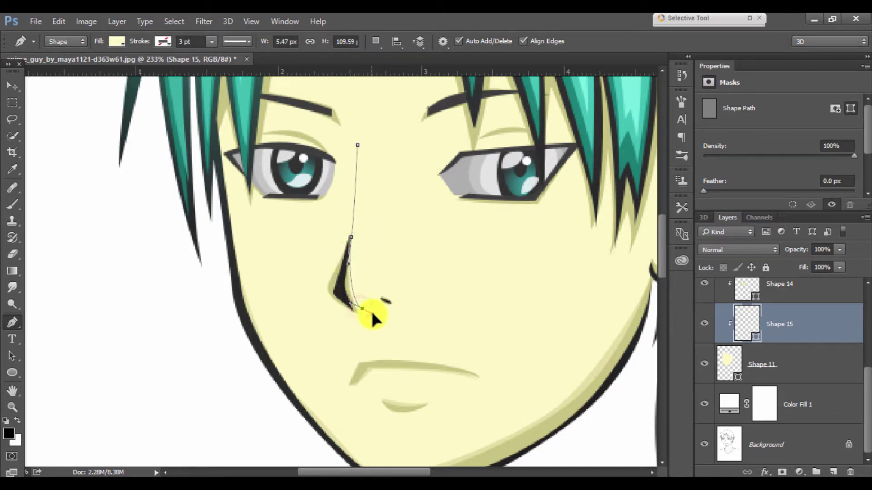
{"action": "left_click_drag", "start_coordinate": [393, 309], "coordinate": [353, 284]}
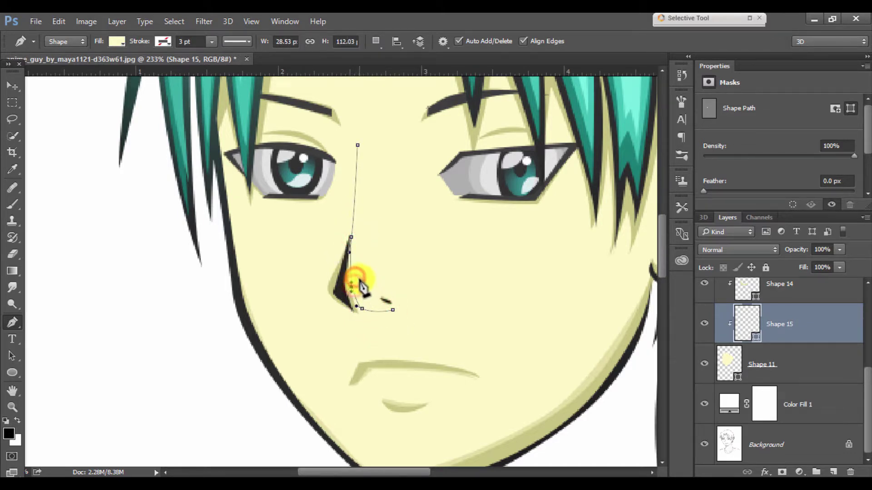
{"action": "left_click_drag", "start_coordinate": [354, 222], "coordinate": [358, 203]}
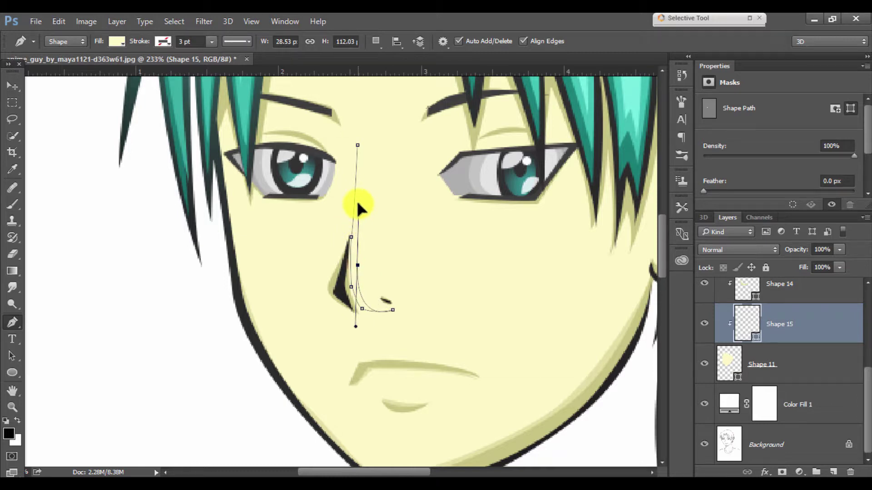
{"action": "key", "text": "ctrl+z"}
{"action": "left_click", "coordinate": [377, 287]}
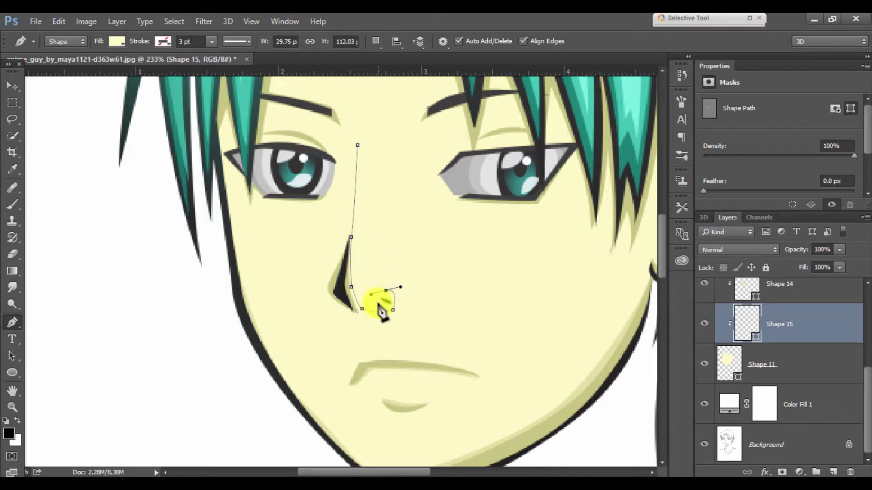
{"action": "left_click_drag", "start_coordinate": [379, 306], "coordinate": [357, 282]}
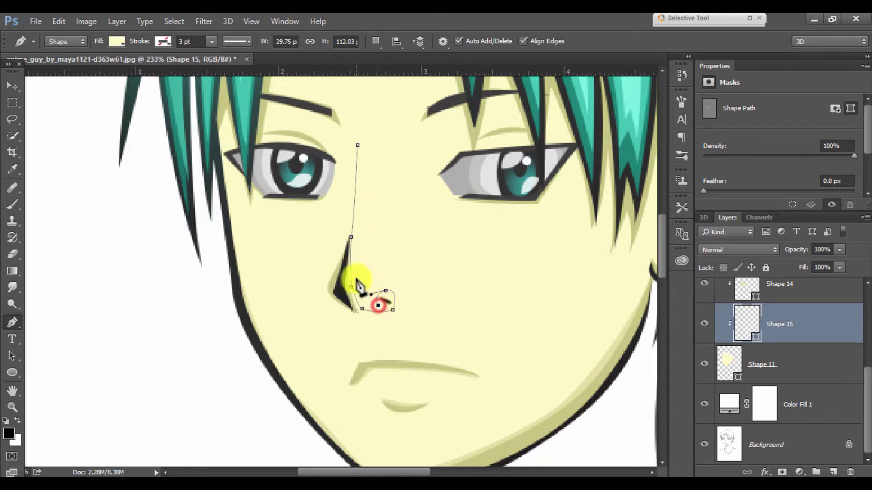
- Set the nose highlight shape's fill colour to white
{"action": "double_click", "coordinate": [744, 316]}
{"action": "left_click", "coordinate": [477, 269]}
{"action": "left_click", "coordinate": [559, 146]}
{"action": "left_click", "coordinate": [798, 140]}
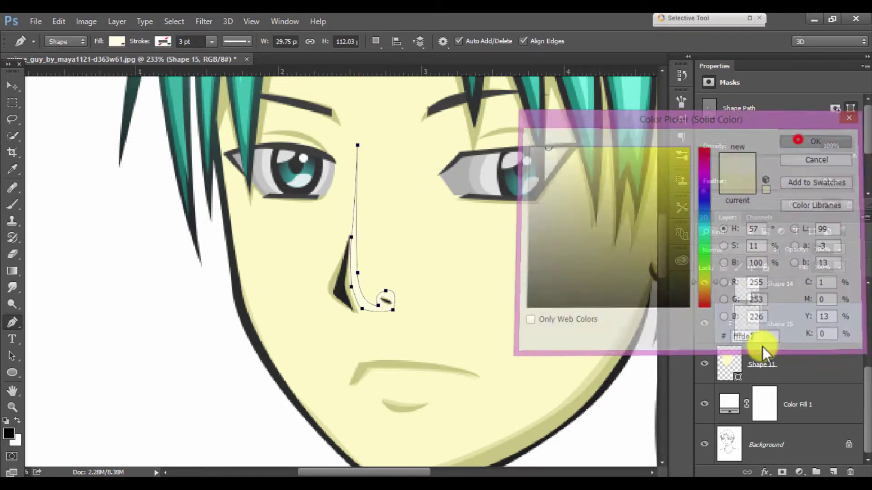
{"action": "scroll", "coordinate": [477, 288], "scroll_direction": "down", "scroll_amount": 3}
{"action": "left_click", "coordinate": [754, 335]}
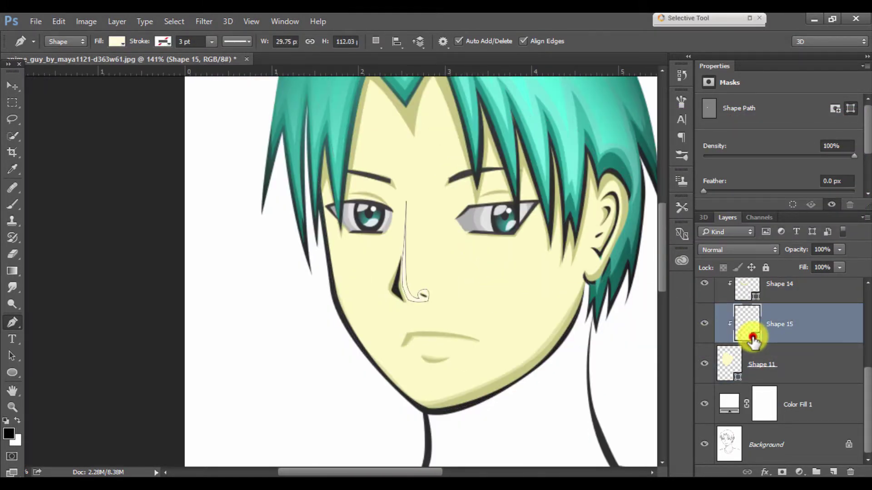
{"action": "double_click", "coordinate": [752, 339]}
{"action": "left_click", "coordinate": [533, 180]}
{"action": "left_click", "coordinate": [820, 137]}
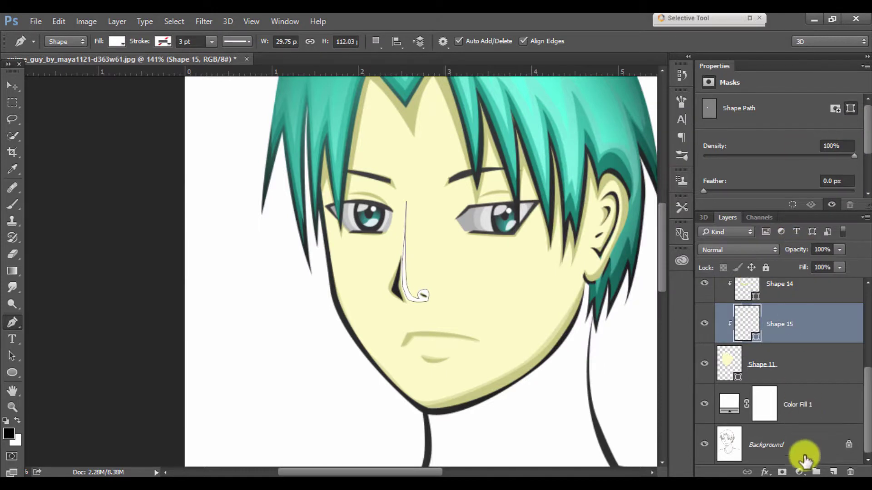
{"action": "type", "text": "58"}
- Toggle the original Background copy sketch on and off to compare it with the colouring
{"action": "left_click", "coordinate": [806, 386]}
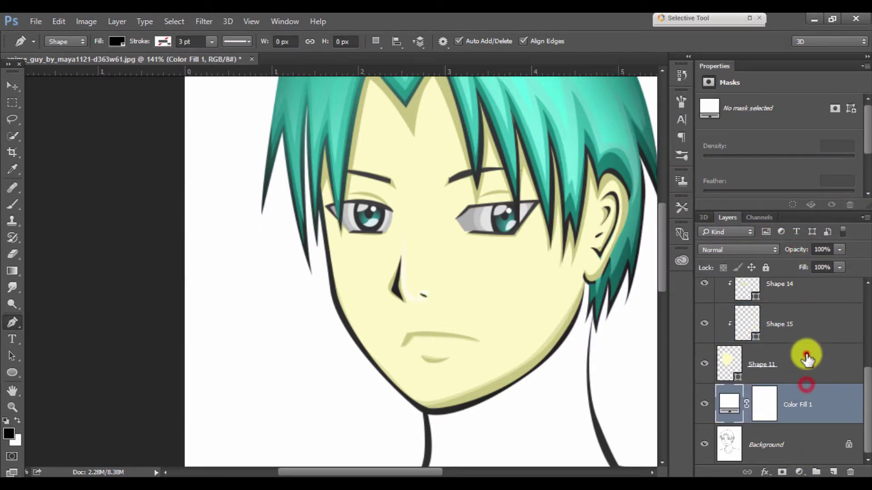
{"action": "left_click", "coordinate": [807, 359]}
{"action": "scroll", "coordinate": [458, 305], "scroll_direction": "down", "scroll_amount": 1}
{"action": "scroll", "coordinate": [444, 288], "scroll_direction": "down", "scroll_amount": 1}
{"action": "scroll", "coordinate": [427, 277], "scroll_direction": "down", "scroll_amount": 2}
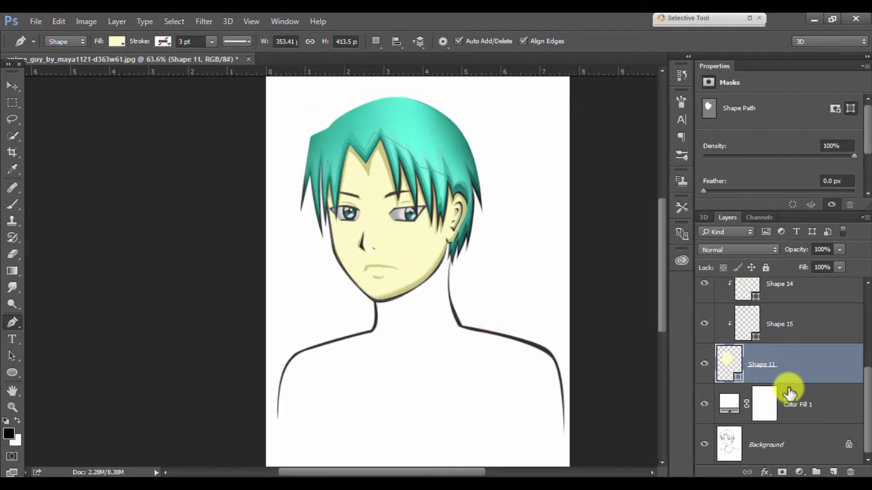
{"action": "left_click", "coordinate": [740, 409]}
{"action": "scroll", "coordinate": [724, 288], "scroll_direction": "up", "scroll_amount": 3}
{"action": "scroll", "coordinate": [710, 295], "scroll_direction": "up", "scroll_amount": 2}
{"action": "left_click", "coordinate": [705, 300]}
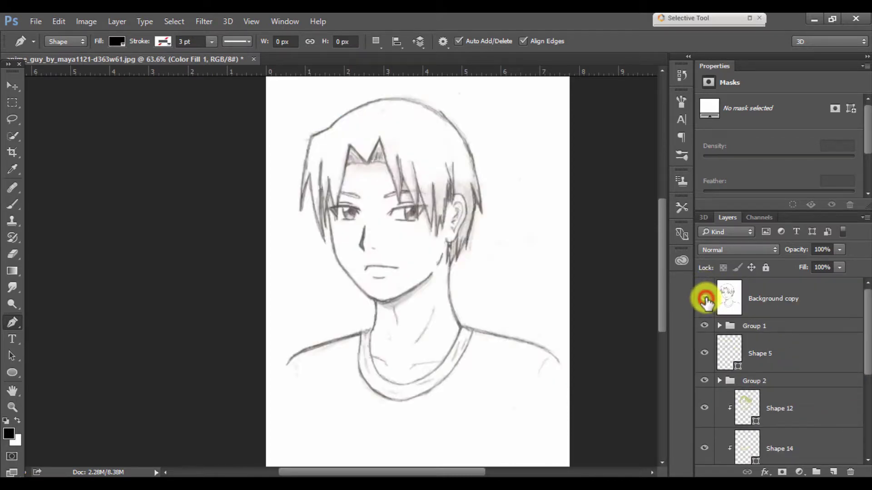
{"action": "left_click", "coordinate": [705, 299]}
{"action": "scroll", "coordinate": [435, 286], "scroll_direction": "down", "scroll_amount": 1}
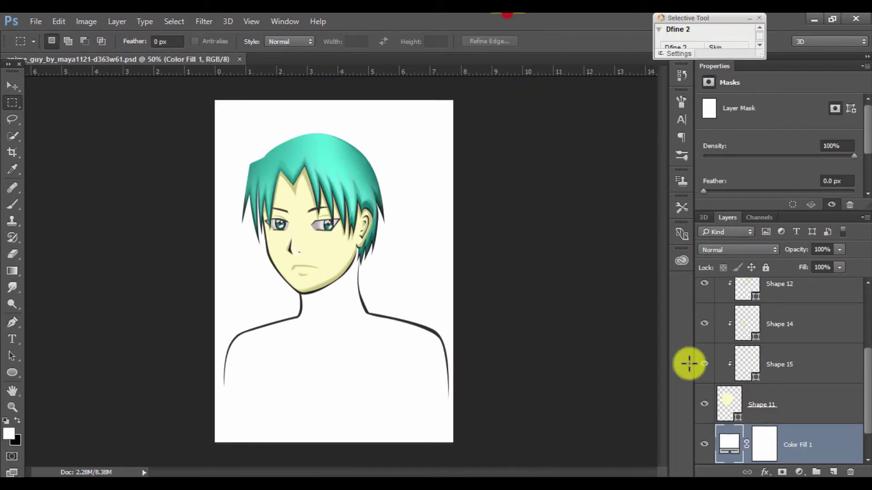
- Inspect the face fill colour in the Color Picker, leaving it unchanged
{"action": "left_click", "coordinate": [758, 392]}
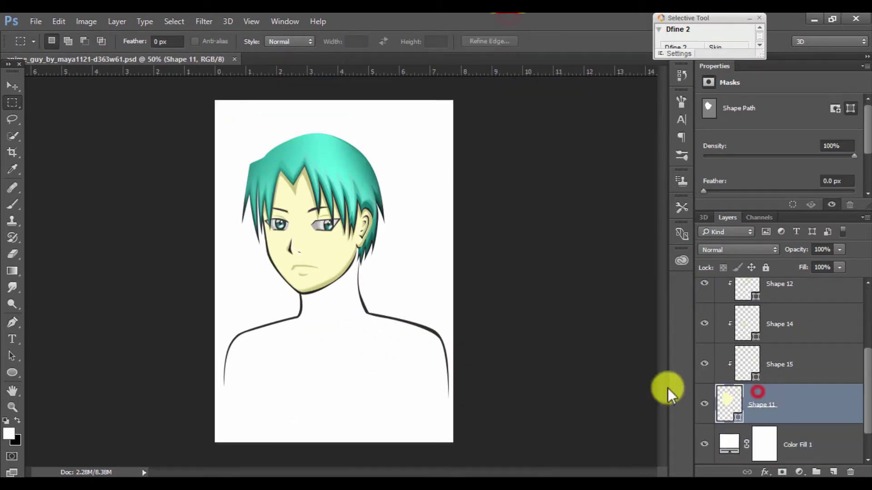
{"action": "scroll", "coordinate": [324, 273], "scroll_direction": "up", "scroll_amount": 3}
{"action": "double_click", "coordinate": [738, 417]}
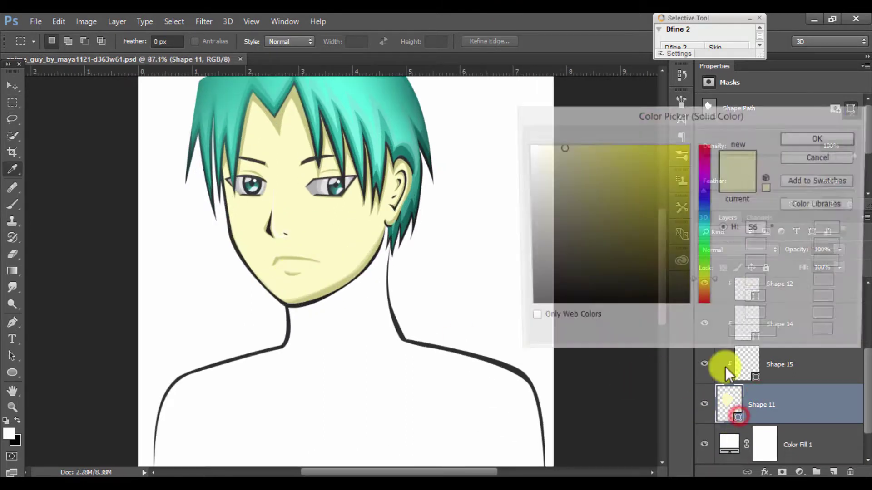
{"action": "left_click", "coordinate": [554, 145]}
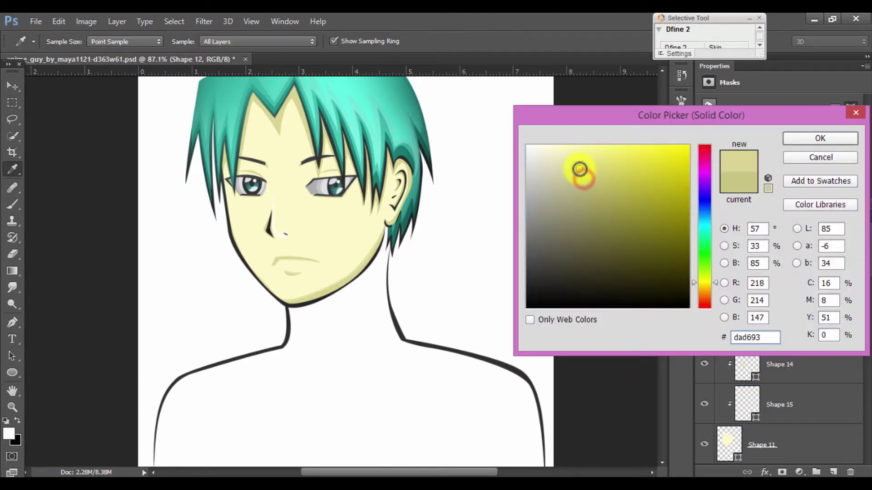
{"action": "mouse_move", "coordinate": [585, 180]}
{"action": "left_mouse_down"}
{"action": "mouse_move", "coordinate": [580, 194]}
{"action": "mouse_move", "coordinate": [582, 171]}
{"action": "left_mouse_up"}
{"action": "left_click", "coordinate": [845, 145]}
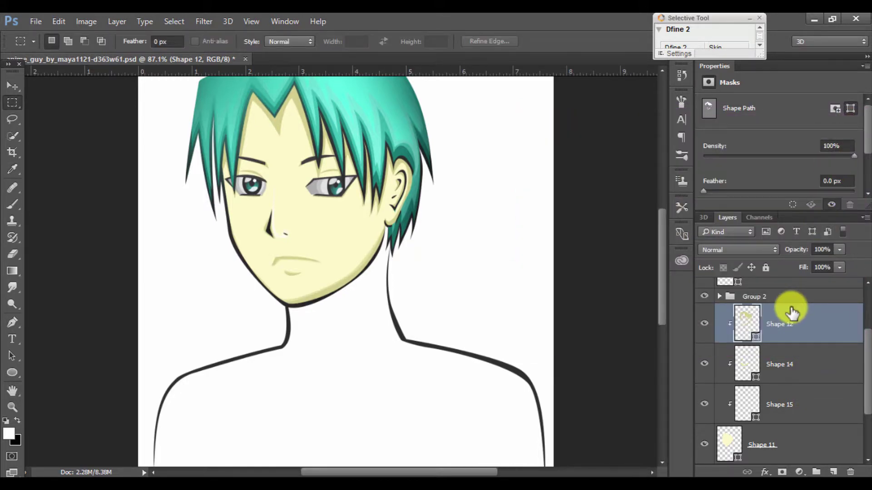
- Toggle Shape 14's visibility to check it, then select the nose highlight layer
{"action": "left_click", "coordinate": [778, 356]}
{"action": "left_click", "coordinate": [703, 363]}
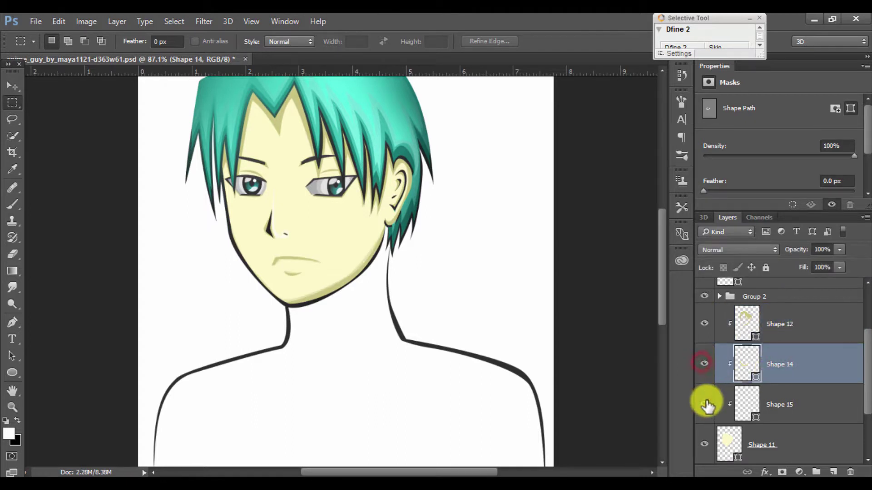
{"action": "left_click", "coordinate": [749, 405]}
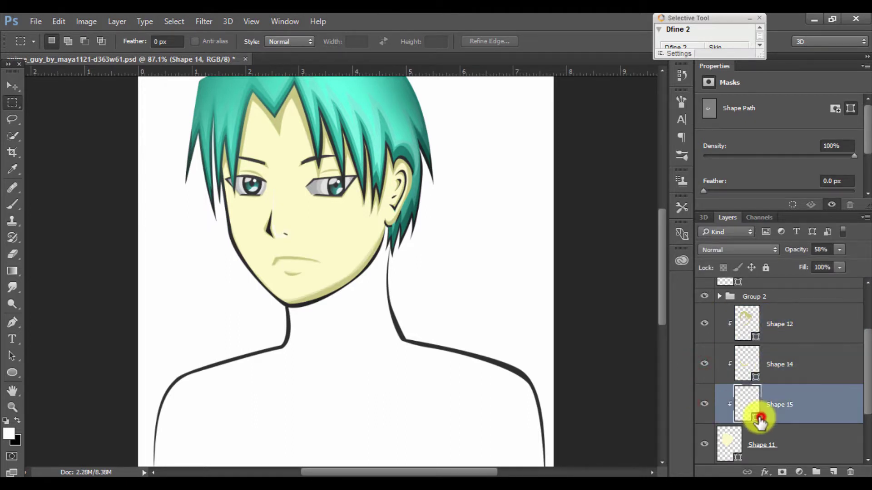
- Trace a closed cheek shape beside the nose, running across the left cheek under the eye
{"action": "key", "text": "alt+bracketleft"}
{"action": "left_click", "coordinate": [12, 322]}
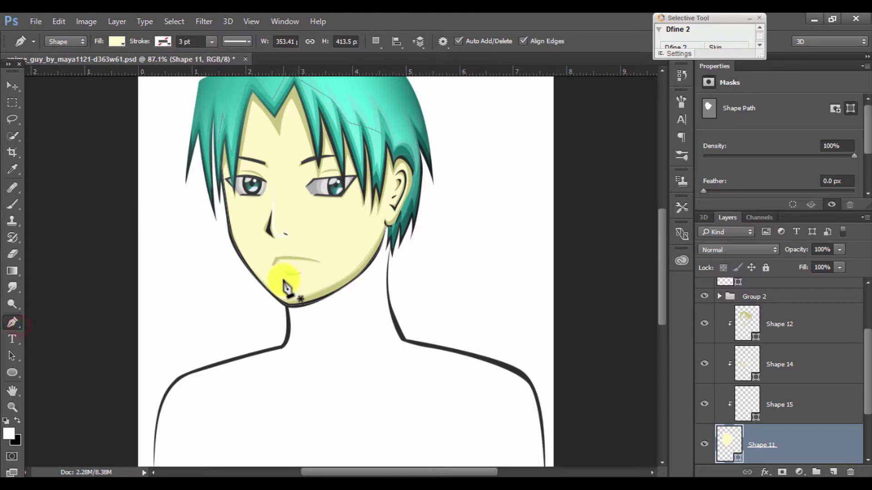
{"action": "scroll", "coordinate": [362, 175], "scroll_direction": "up", "scroll_amount": 5}
{"action": "scroll", "coordinate": [340, 233], "scroll_direction": "down", "scroll_amount": 3}
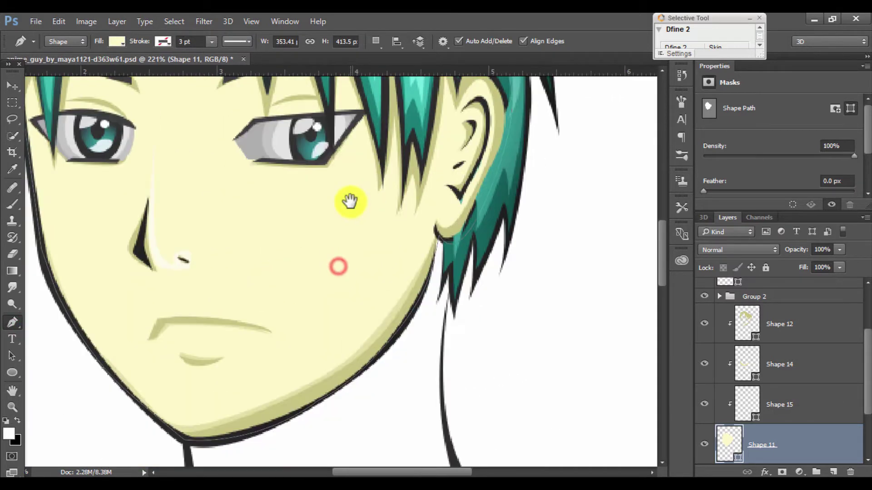
{"action": "scroll", "coordinate": [351, 200], "scroll_direction": "up", "scroll_amount": 3}
{"action": "scroll", "coordinate": [283, 216], "scroll_direction": "up", "scroll_amount": 1}
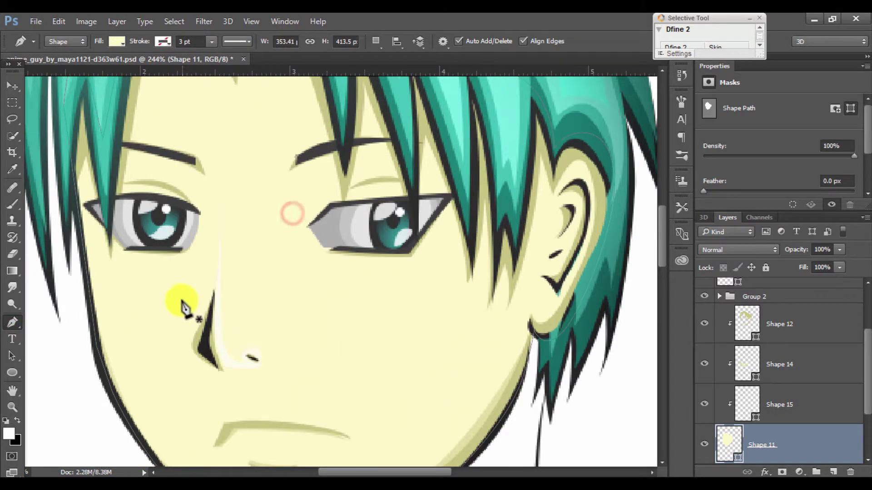
{"action": "left_click_drag", "start_coordinate": [197, 282], "coordinate": [208, 222]}
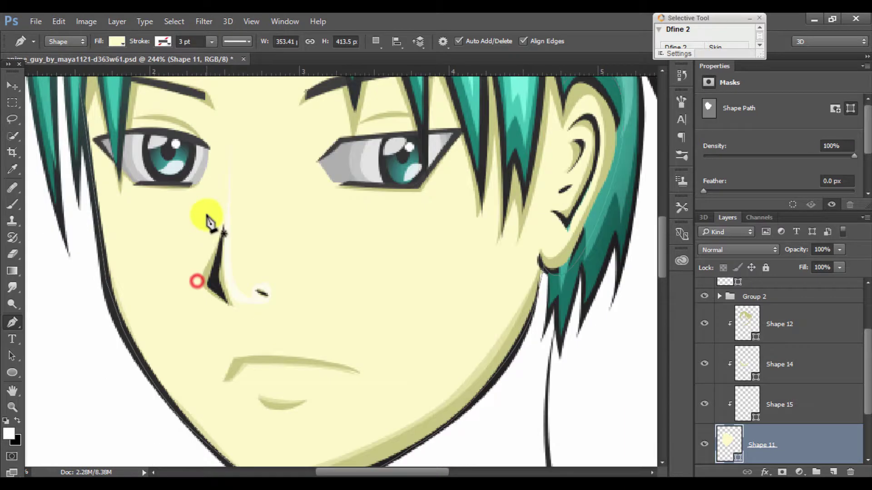
{"action": "left_click", "coordinate": [225, 156]}
{"action": "mouse_move", "coordinate": [174, 298]}
{"action": "left_mouse_down"}
{"action": "mouse_move", "coordinate": [180, 312]}
{"action": "mouse_move", "coordinate": [237, 315]}
{"action": "left_mouse_up"}
{"action": "left_click_drag", "start_coordinate": [136, 293], "coordinate": [115, 245]}
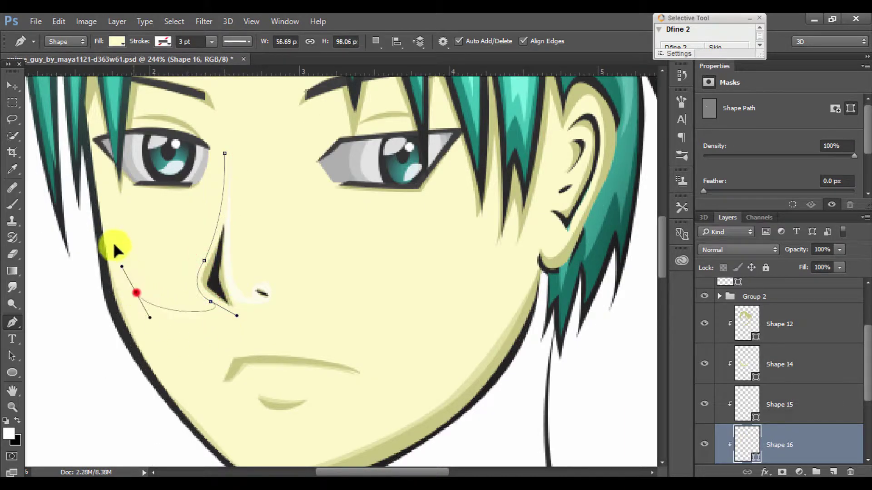
{"action": "left_click_drag", "start_coordinate": [100, 170], "coordinate": [92, 154]}
{"action": "left_click_drag", "start_coordinate": [159, 199], "coordinate": [209, 207]}
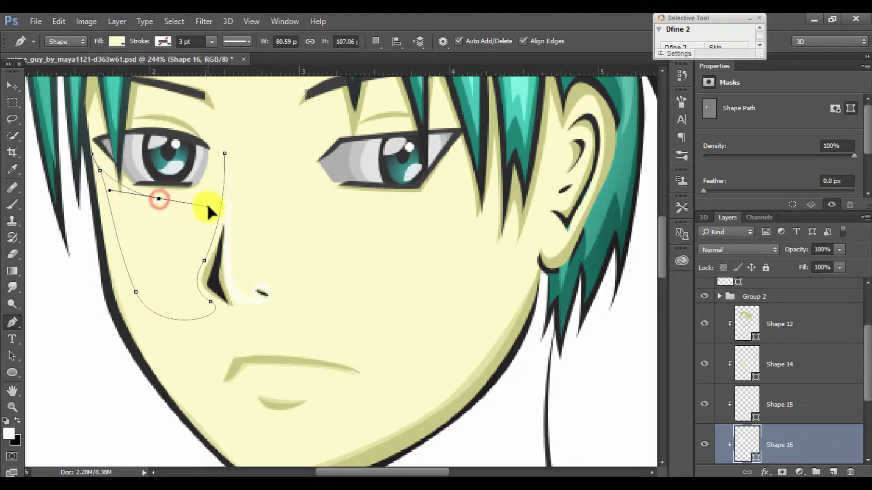
{"action": "left_click", "coordinate": [224, 154]}
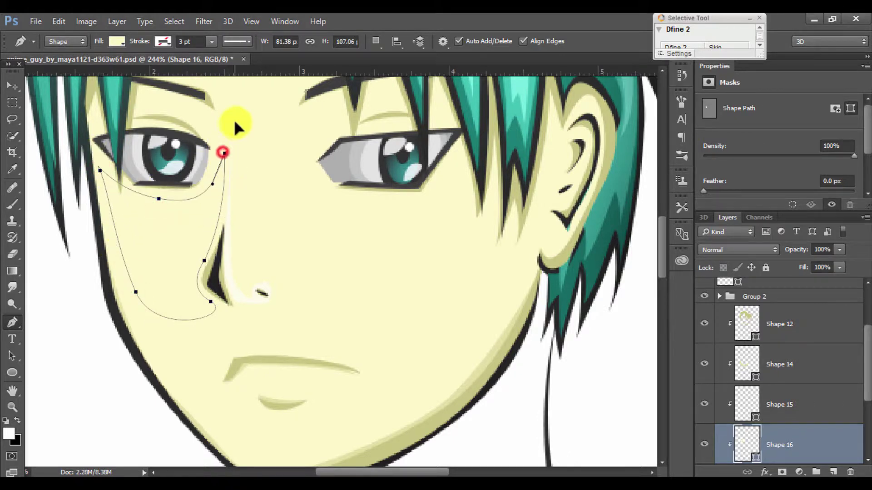
- Fill the new cheek shape with a colour sampled from the face
{"action": "double_click", "coordinate": [755, 455]}
{"action": "left_click", "coordinate": [350, 276]}
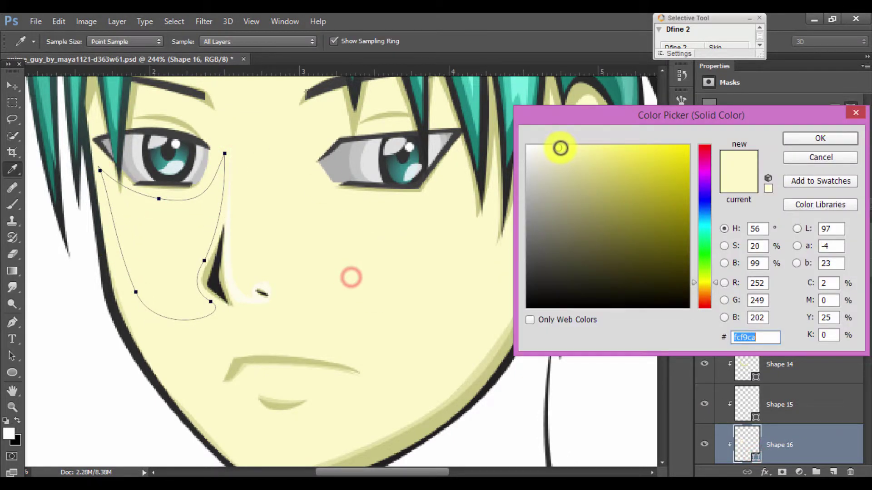
{"action": "left_click", "coordinate": [798, 148]}
{"action": "scroll", "coordinate": [419, 274], "scroll_direction": "down", "scroll_amount": 3}
{"action": "scroll", "coordinate": [420, 274], "scroll_direction": "up", "scroll_amount": 2}
- Lighten the cheek shape's yellow fill and merge it into the face shape with Ctrl+E
{"action": "left_click", "coordinate": [778, 445]}
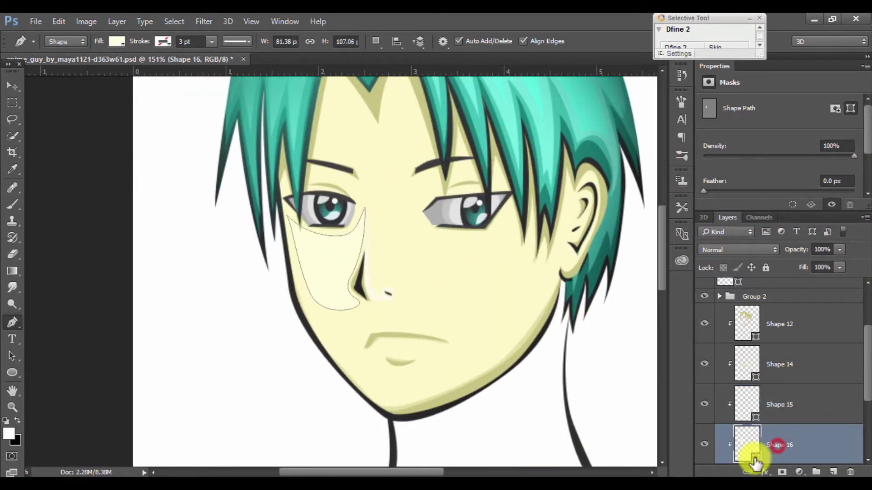
{"action": "double_click", "coordinate": [755, 460]}
{"action": "left_click", "coordinate": [398, 273]}
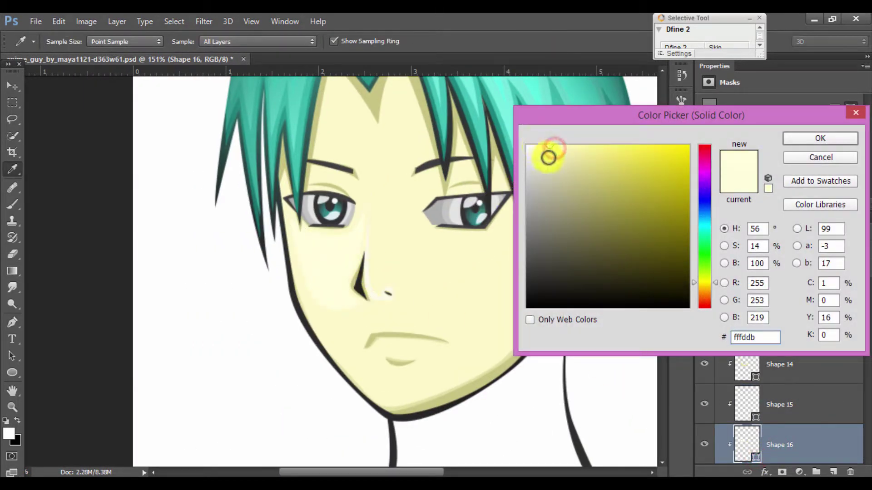
{"action": "left_click_drag", "start_coordinate": [548, 157], "coordinate": [584, 133]}
{"action": "left_click", "coordinate": [820, 138]}
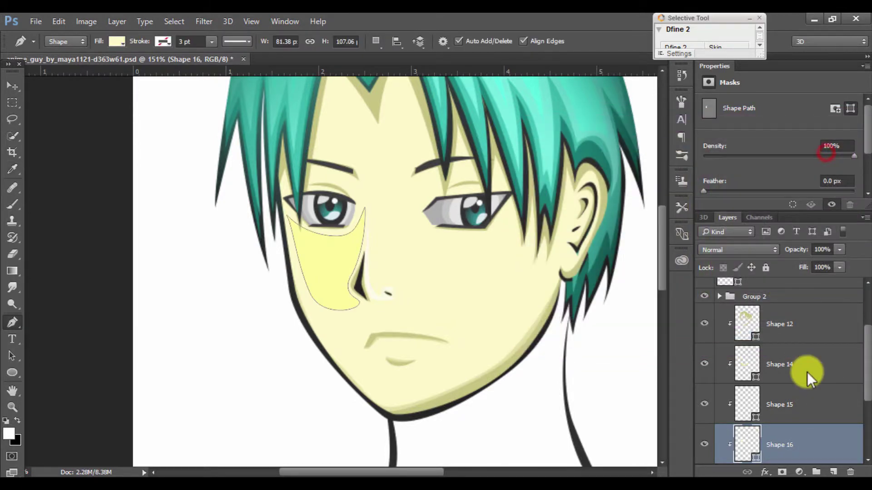
{"action": "key", "text": "ctrl+e"}
{"action": "scroll", "coordinate": [466, 273], "scroll_direction": "down", "scroll_amount": 3}
{"action": "scroll", "coordinate": [467, 266], "scroll_direction": "down", "scroll_amount": 1}
{"action": "scroll", "coordinate": [359, 222], "scroll_direction": "down", "scroll_amount": 1}
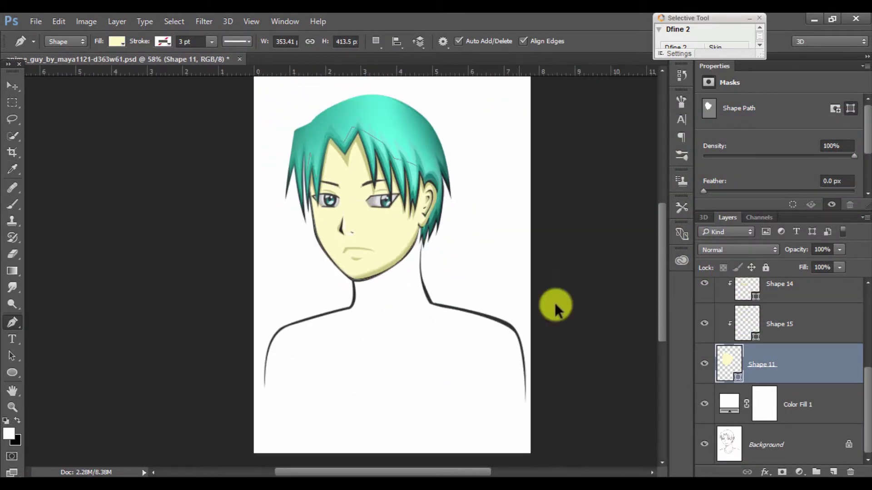
{"action": "scroll", "coordinate": [375, 248], "scroll_direction": "up", "scroll_amount": 2}
{"action": "scroll", "coordinate": [702, 295], "scroll_direction": "up", "scroll_amount": 3}
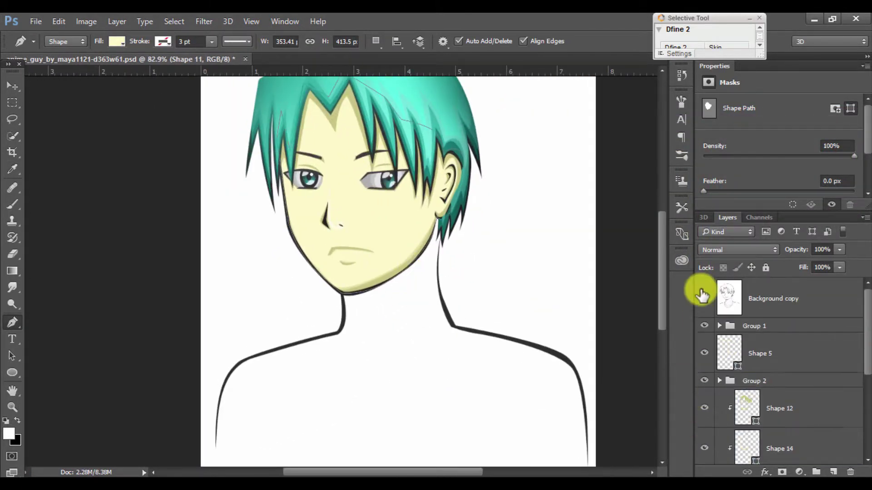
{"action": "left_click", "coordinate": [703, 296]}
{"action": "left_click", "coordinate": [702, 298]}
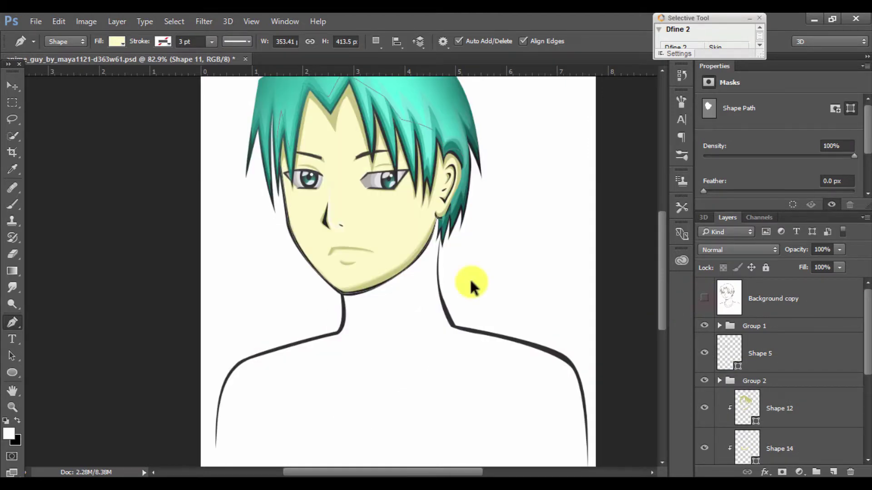
{"action": "scroll", "coordinate": [267, 296], "scroll_direction": "down", "scroll_amount": 2}
{"action": "scroll", "coordinate": [499, 316], "scroll_direction": "up", "scroll_amount": 2}
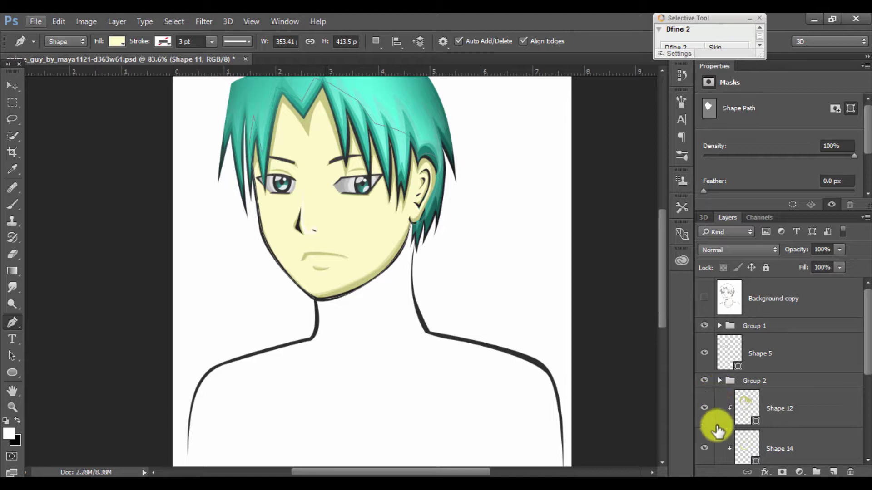
{"action": "scroll", "coordinate": [716, 424], "scroll_direction": "down", "scroll_amount": 1}
{"action": "left_click", "coordinate": [708, 447]}
{"action": "left_click", "coordinate": [707, 409]}
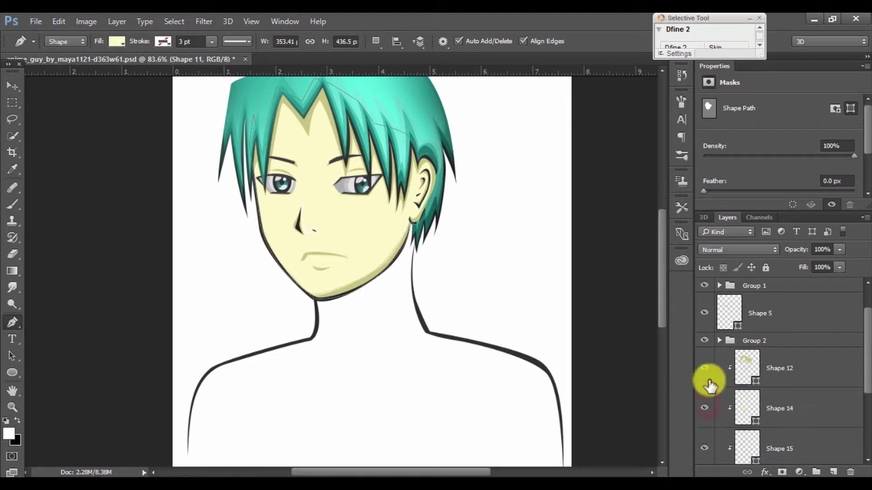
{"action": "left_click", "coordinate": [708, 369]}
{"action": "left_click", "coordinate": [711, 372]}
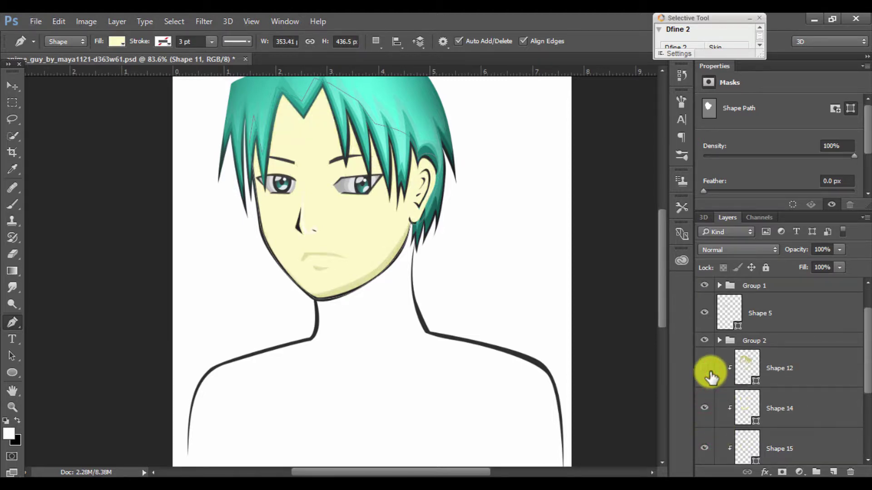
{"action": "left_click", "coordinate": [710, 372]}
{"action": "left_click", "coordinate": [710, 372]}
{"action": "scroll", "coordinate": [253, 329], "scroll_direction": "down", "scroll_amount": 3}
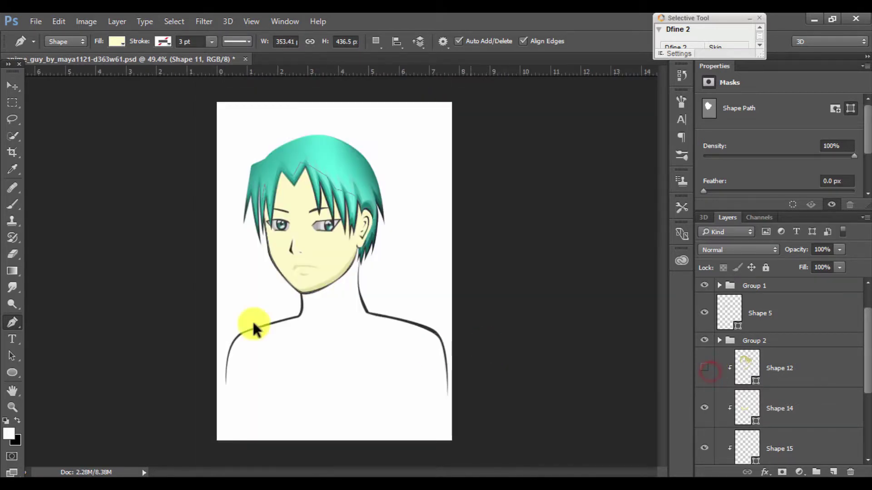
{"action": "scroll", "coordinate": [253, 329], "scroll_direction": "up", "scroll_amount": 2}
{"action": "left_click", "coordinate": [707, 371]}
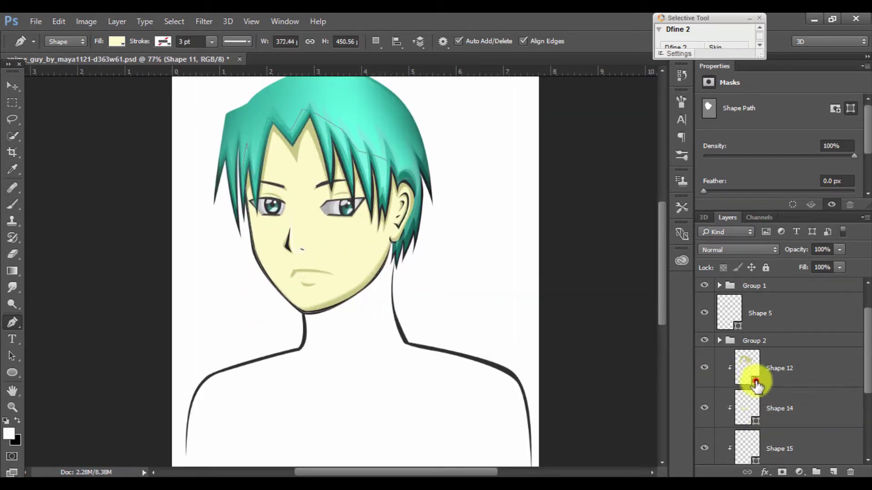
- Darken Shape 12's shading fill to an olive tone
{"action": "double_click", "coordinate": [747, 367]}
{"action": "left_click", "coordinate": [589, 189]}
{"action": "mouse_move", "coordinate": [584, 190]}
{"action": "left_mouse_down"}
{"action": "mouse_move", "coordinate": [581, 213]}
{"action": "mouse_move", "coordinate": [587, 201]}
{"action": "left_mouse_up"}
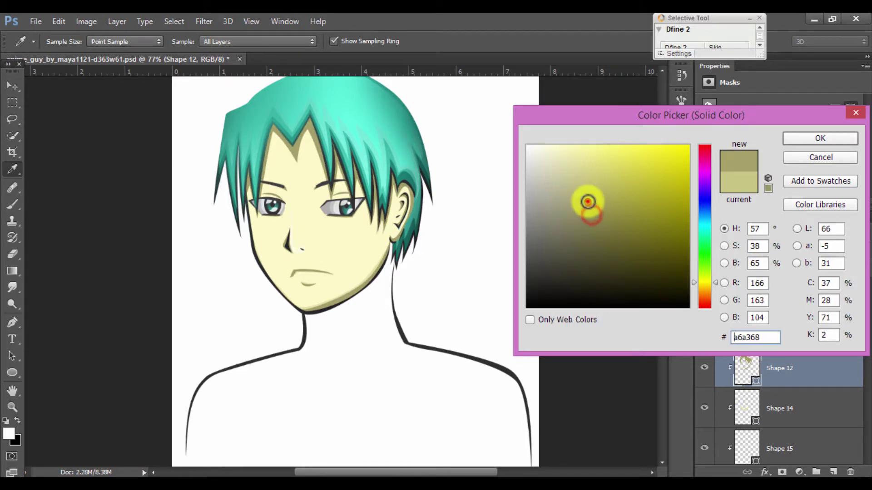
{"action": "left_click", "coordinate": [820, 137]}
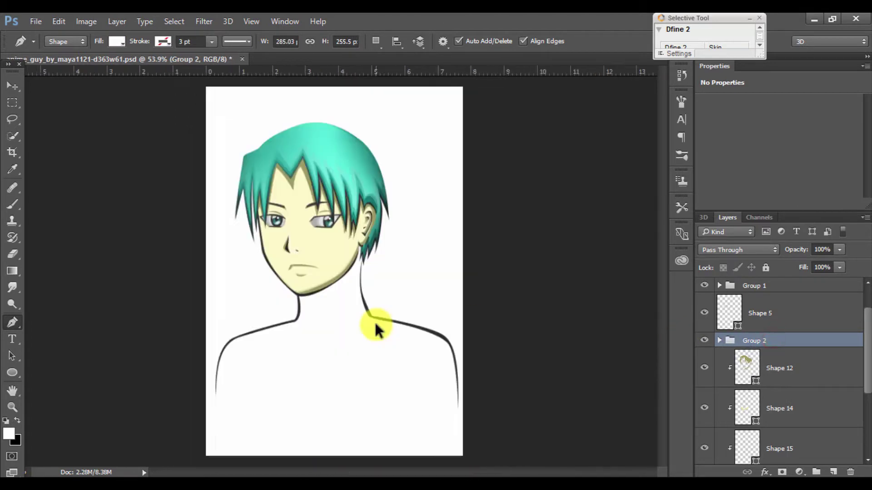
- Select Group 2, the Shape 12 shading and the Shape 11 face layer in turn
{"action": "scroll", "coordinate": [389, 311], "scroll_direction": "up", "scroll_amount": 2}
{"action": "left_click", "coordinate": [779, 341]}
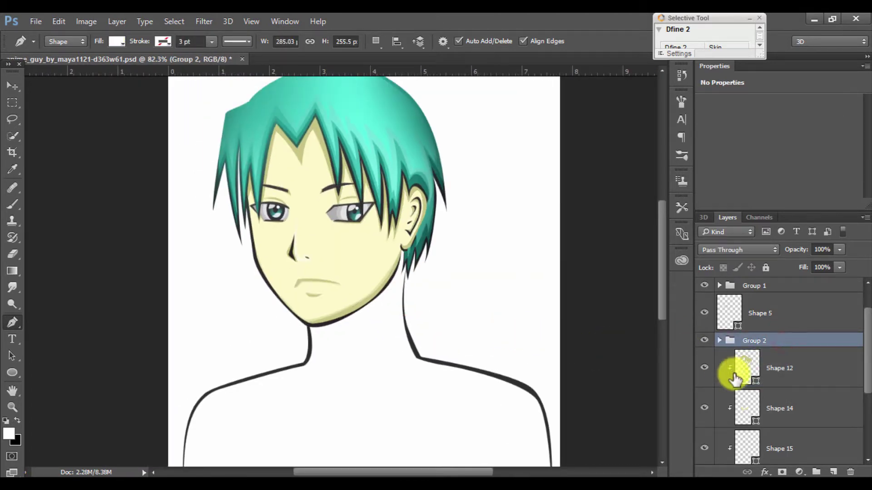
{"action": "left_click", "coordinate": [778, 372]}
{"action": "scroll", "coordinate": [520, 382], "scroll_direction": "down", "scroll_amount": 2}
{"action": "scroll", "coordinate": [759, 424], "scroll_direction": "down", "scroll_amount": 2}
{"action": "left_click", "coordinate": [758, 425]}
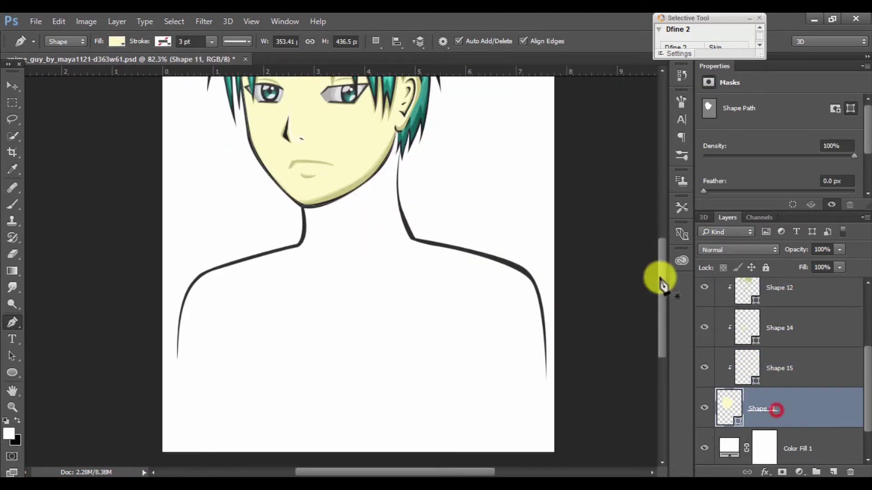
{"action": "scroll", "coordinate": [707, 291], "scroll_direction": "up", "scroll_amount": 5}
- Toggle the sketch, hair group and Shape 1 outline visibility to check the layers
{"action": "left_click", "coordinate": [704, 297]}
{"action": "left_click", "coordinate": [752, 326]}
{"action": "left_click", "coordinate": [705, 297]}
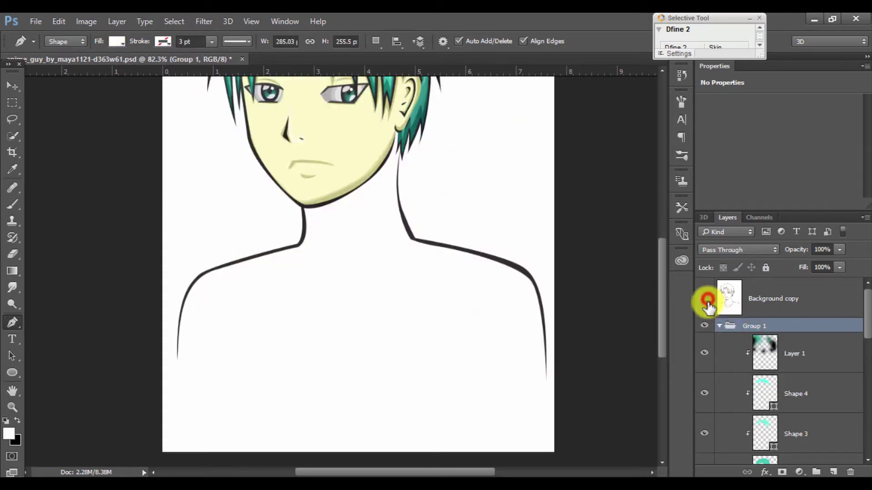
{"action": "left_click", "coordinate": [705, 325]}
{"action": "scroll", "coordinate": [768, 390], "scroll_direction": "down", "scroll_amount": 5}
{"action": "left_click", "coordinate": [768, 389]}
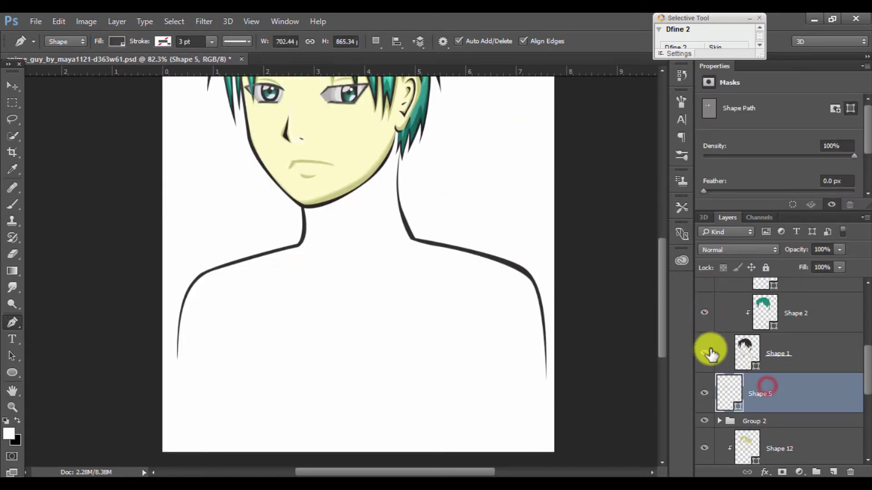
{"action": "left_click", "coordinate": [705, 352]}
{"action": "left_click", "coordinate": [808, 354]}
- Set the path operation to Combine Shapes and show the pencil sketch for the collar
{"action": "left_click", "coordinate": [375, 41]}
{"action": "left_click", "coordinate": [384, 70]}
{"action": "scroll", "coordinate": [710, 296], "scroll_direction": "up", "scroll_amount": 3}
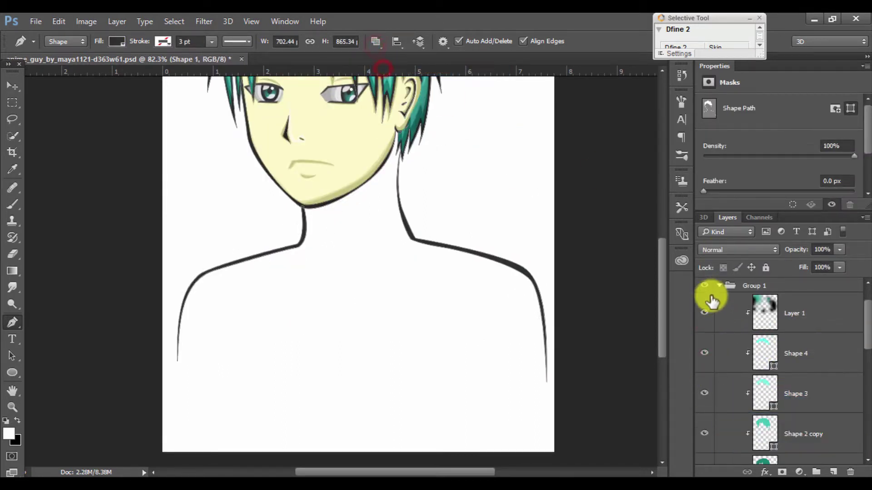
{"action": "scroll", "coordinate": [706, 298], "scroll_direction": "up", "scroll_amount": 2}
{"action": "left_click", "coordinate": [704, 297]}
{"action": "scroll", "coordinate": [335, 279], "scroll_direction": "up", "scroll_amount": 3}
{"action": "scroll", "coordinate": [278, 236], "scroll_direction": "up", "scroll_amount": 3}
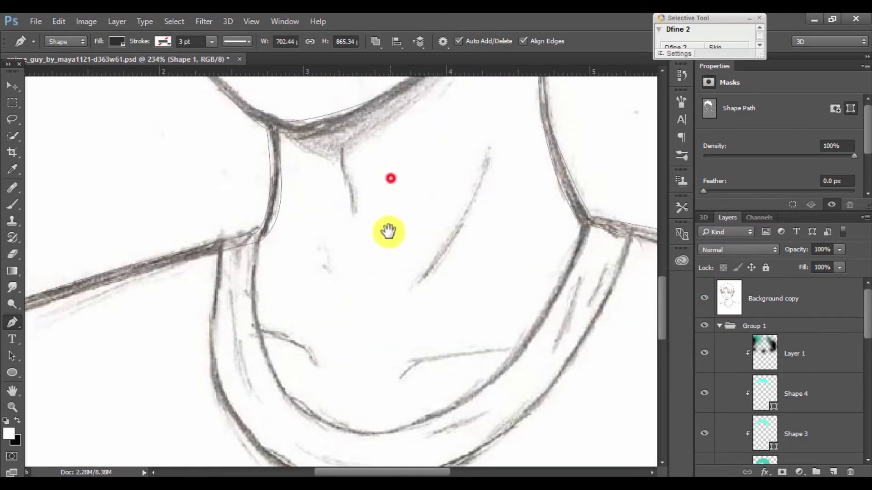
- Trace a first collar outline from the left neck junction to the right shoulder and close it
{"action": "left_click", "coordinate": [249, 207]}
{"action": "left_click_drag", "start_coordinate": [290, 369], "coordinate": [360, 400]}
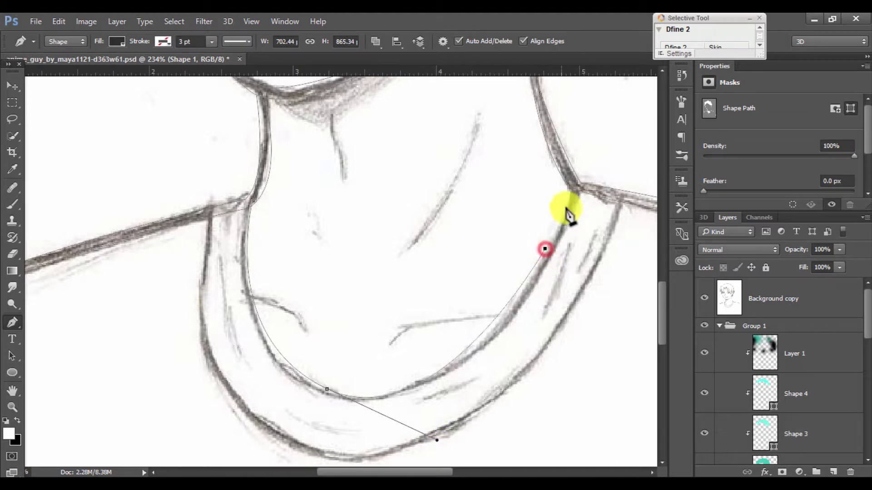
{"action": "left_click_drag", "start_coordinate": [571, 196], "coordinate": [578, 148]}
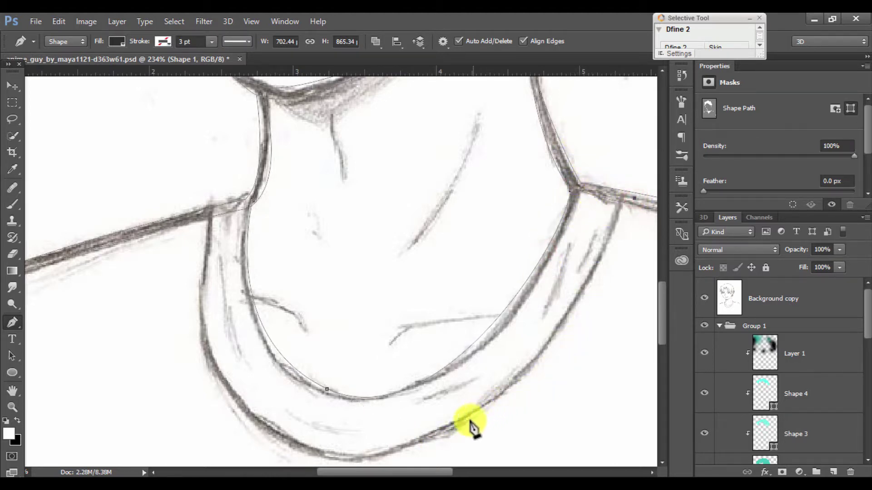
{"action": "scroll", "coordinate": [467, 419], "scroll_direction": "down", "scroll_amount": 3}
{"action": "left_click_drag", "start_coordinate": [410, 380], "coordinate": [265, 431]}
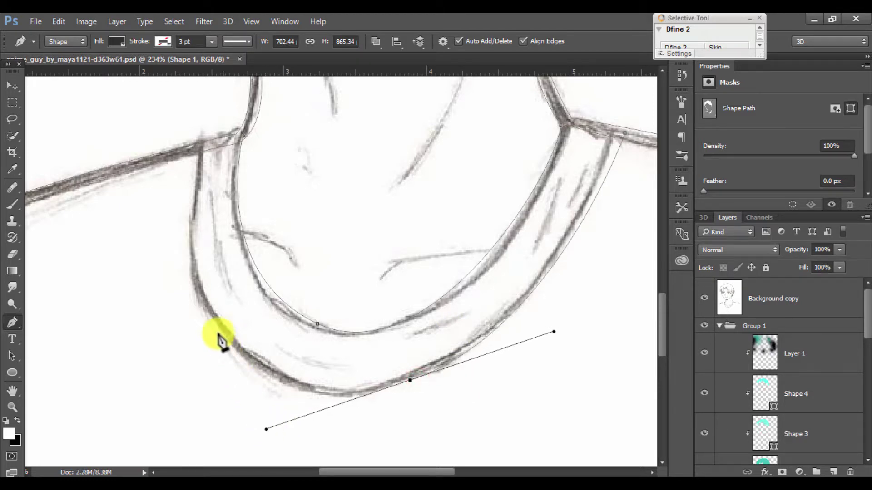
{"action": "mouse_move", "coordinate": [186, 249]}
{"action": "left_mouse_down"}
{"action": "mouse_move", "coordinate": [180, 175]}
{"action": "mouse_move", "coordinate": [193, 151]}
{"action": "left_mouse_up"}
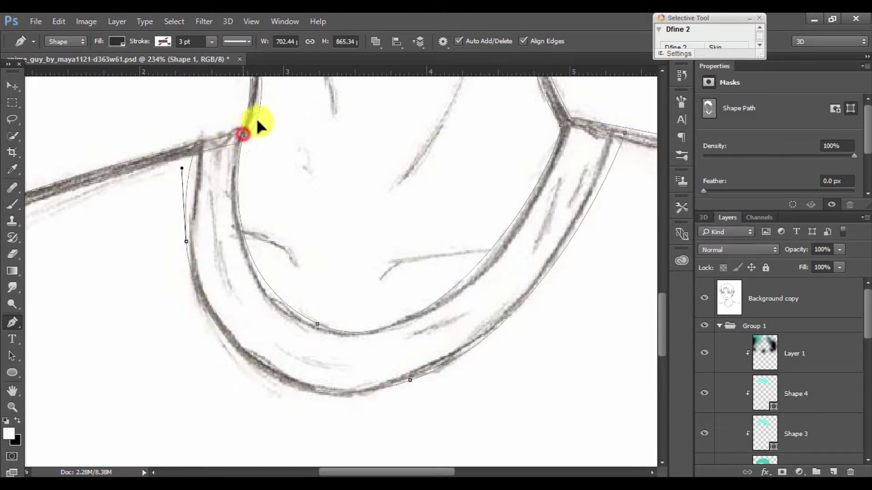
{"action": "left_click", "coordinate": [243, 134]}
- Hide the sketch to check the collar, then undo the last collar path points
{"action": "scroll", "coordinate": [726, 321], "scroll_direction": "down", "scroll_amount": 3}
{"action": "scroll", "coordinate": [719, 311], "scroll_direction": "up", "scroll_amount": 3}
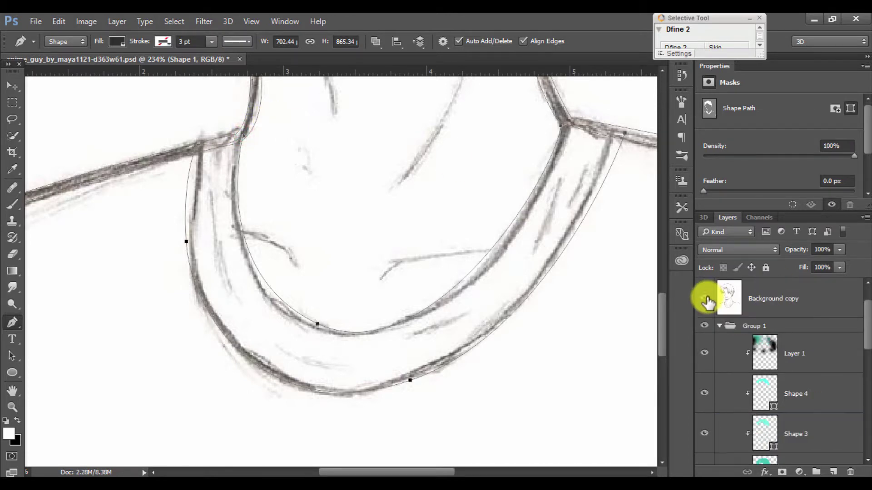
{"action": "left_click", "coordinate": [705, 298]}
{"action": "scroll", "coordinate": [434, 321], "scroll_direction": "down", "scroll_amount": 2}
{"action": "scroll", "coordinate": [434, 321], "scroll_direction": "down", "scroll_amount": 3}
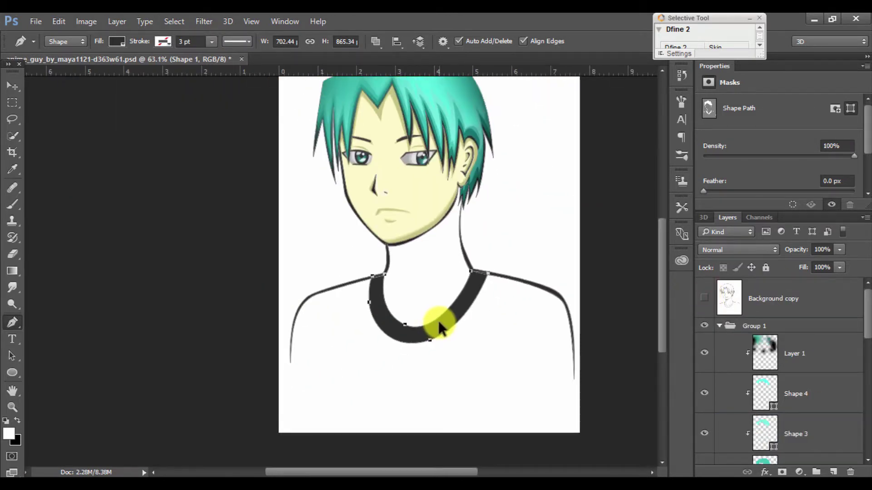
{"action": "scroll", "coordinate": [438, 320], "scroll_direction": "up", "scroll_amount": 1}
{"action": "scroll", "coordinate": [439, 320], "scroll_direction": "up", "scroll_amount": 2}
{"action": "scroll", "coordinate": [439, 321], "scroll_direction": "up", "scroll_amount": 2}
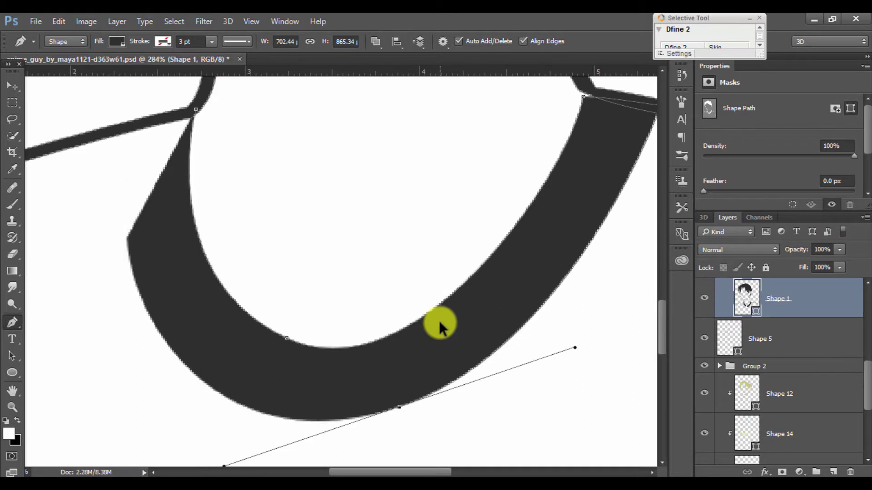
{"action": "key", "text": "ctrl+z"}
{"action": "left_click", "coordinate": [584, 103]}
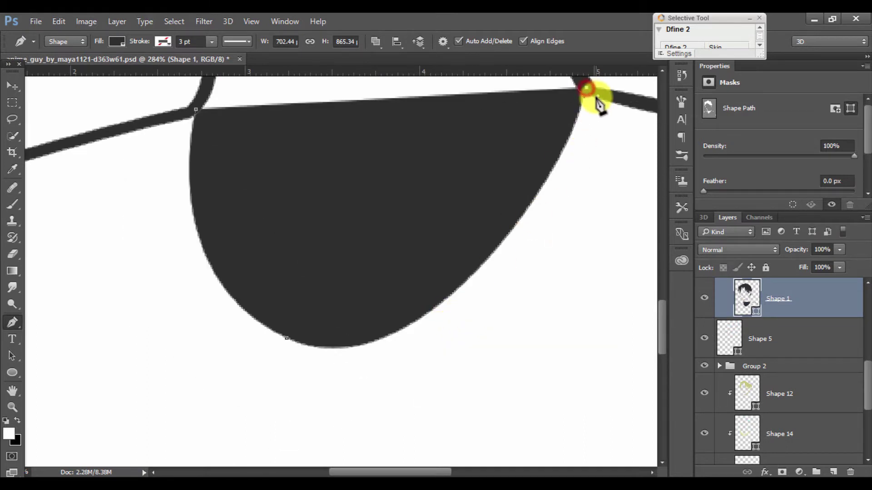
{"action": "key", "text": "ctrl+z"}
{"action": "key", "text": "ctrl+z"}
{"action": "key", "text": "ctrl+z"}
{"action": "key", "text": "ctrl+z"}
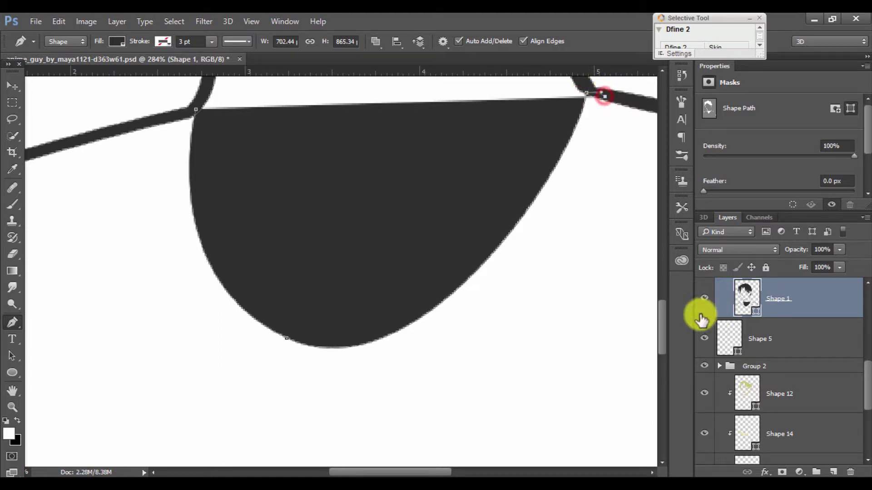
- Redraw the collar's inner curve along the sketch, close the path, and hide the sketch to check it
{"action": "scroll", "coordinate": [704, 301], "scroll_direction": "up", "scroll_amount": 5}
{"action": "left_click", "coordinate": [704, 298]}
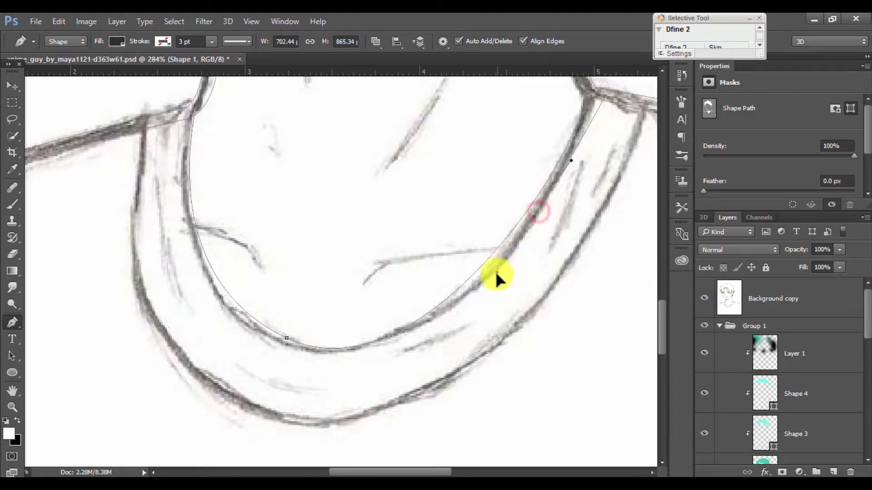
{"action": "left_click_drag", "start_coordinate": [343, 357], "coordinate": [282, 364]}
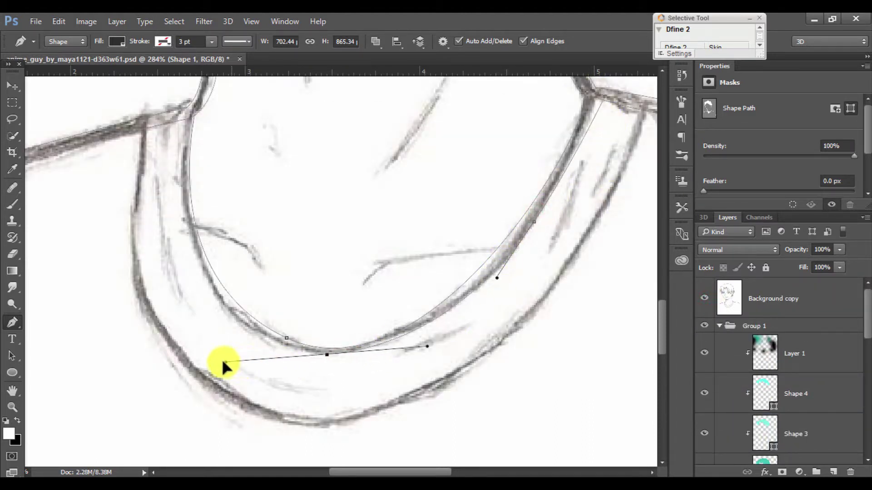
{"action": "left_click", "coordinate": [186, 208]}
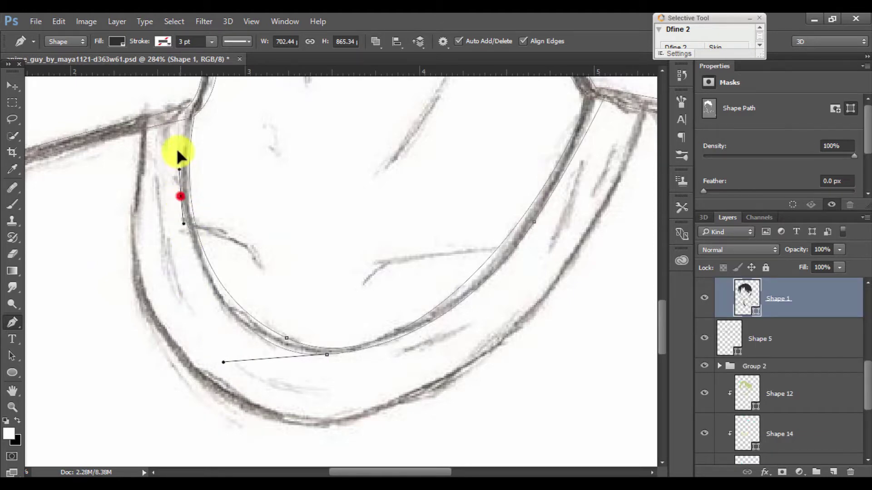
{"action": "left_click", "coordinate": [188, 110]}
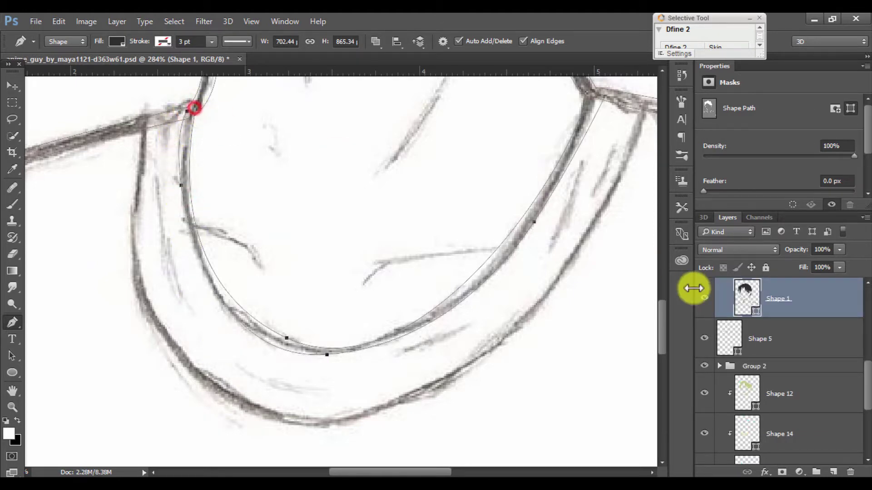
{"action": "scroll", "coordinate": [711, 295], "scroll_direction": "up", "scroll_amount": 5}
{"action": "left_click", "coordinate": [711, 295]}
{"action": "scroll", "coordinate": [712, 318], "scroll_direction": "down", "scroll_amount": 5}
{"action": "scroll", "coordinate": [711, 318], "scroll_direction": "down", "scroll_amount": 2}
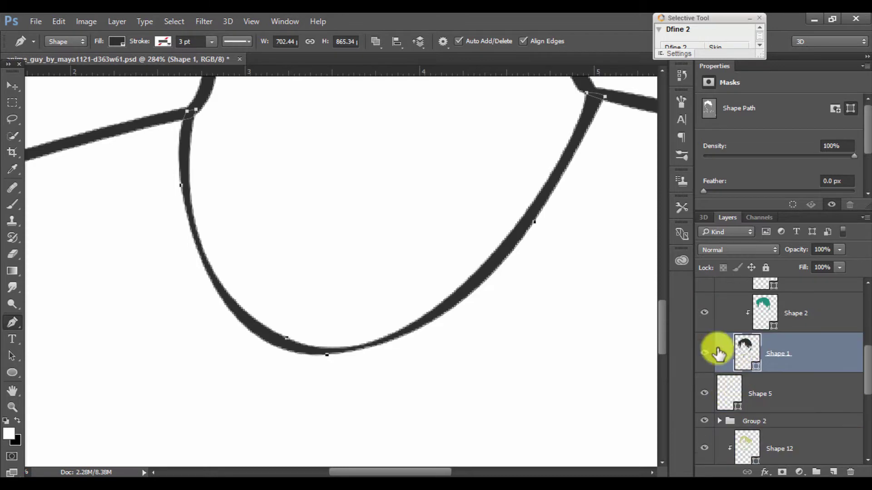
{"action": "scroll", "coordinate": [708, 299], "scroll_direction": "up", "scroll_amount": 8}
- Toggle the pencil sketch to compare it with the traced lines, leaving the sketch visible
{"action": "left_click", "coordinate": [707, 295]}
{"action": "scroll", "coordinate": [479, 352], "scroll_direction": "down", "scroll_amount": 5}
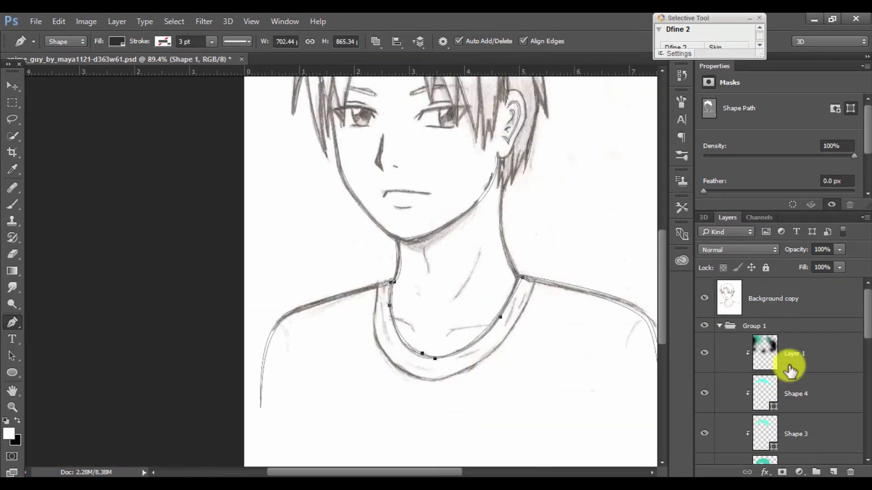
{"action": "left_click", "coordinate": [710, 295]}
{"action": "left_click", "coordinate": [710, 295]}
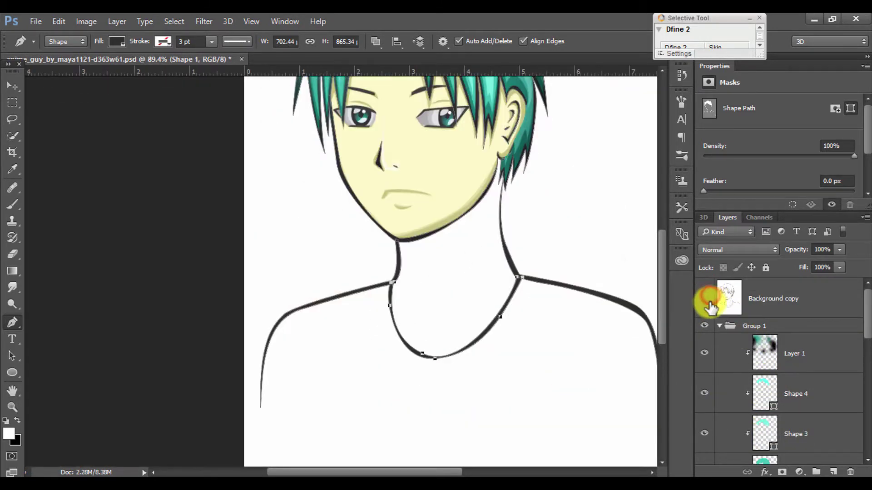
{"action": "scroll", "coordinate": [780, 424], "scroll_direction": "down", "scroll_amount": 3}
{"action": "scroll", "coordinate": [709, 318], "scroll_direction": "up", "scroll_amount": 5}
{"action": "left_click", "coordinate": [706, 297]}
{"action": "scroll", "coordinate": [545, 278], "scroll_direction": "up", "scroll_amount": 2}
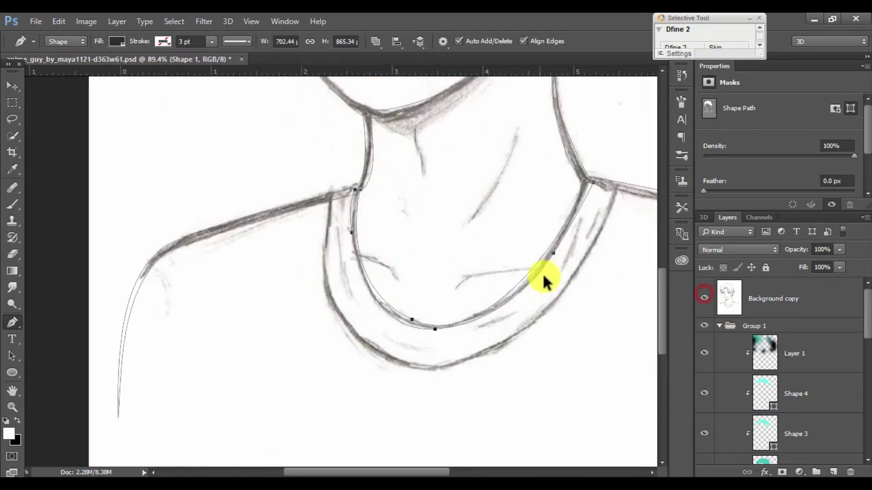
{"action": "scroll", "coordinate": [590, 227], "scroll_direction": "up", "scroll_amount": 2}
- Trace the outer collar line with curved Pen anchors and close the path at the shoulder
{"action": "left_click_drag", "start_coordinate": [488, 372], "coordinate": [398, 424]}
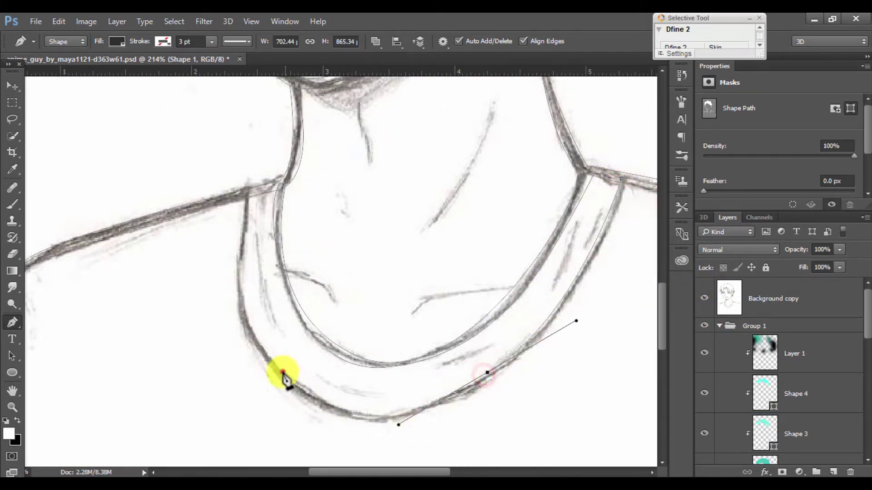
{"action": "left_click_drag", "start_coordinate": [283, 372], "coordinate": [251, 331]}
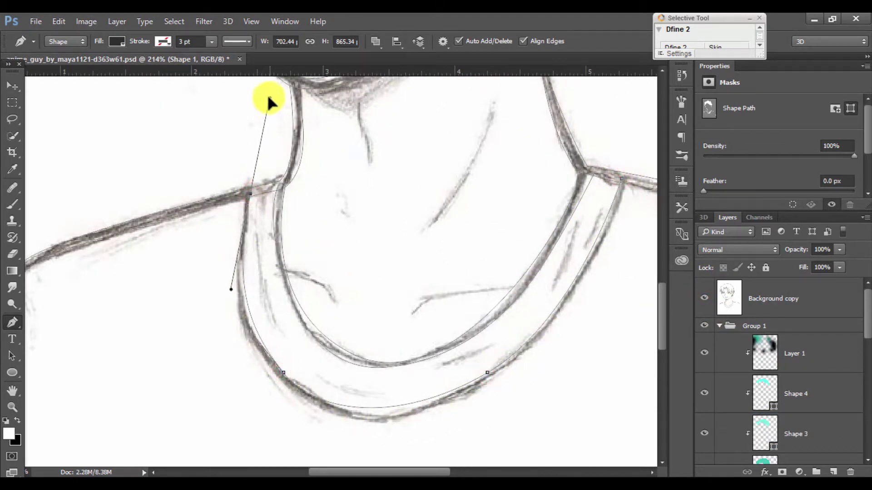
{"action": "left_click", "coordinate": [248, 194]}
{"action": "left_click_drag", "start_coordinate": [270, 372], "coordinate": [314, 407]}
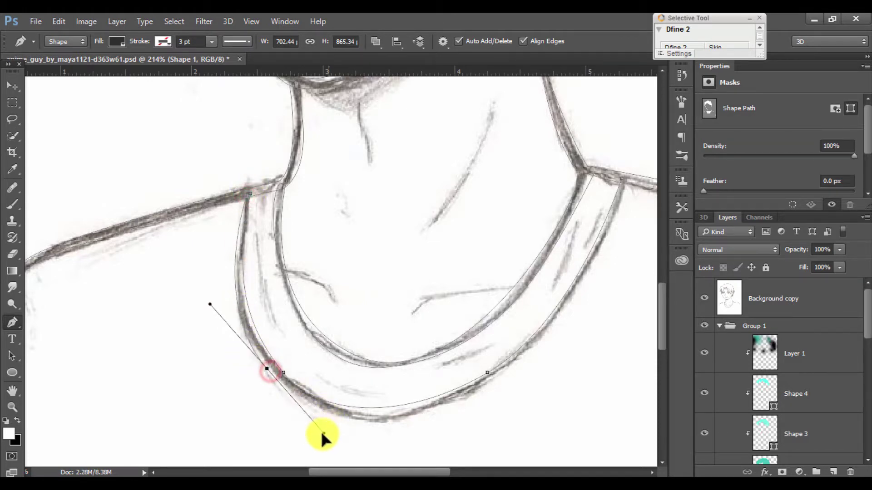
{"action": "left_click_drag", "start_coordinate": [482, 381], "coordinate": [532, 347]}
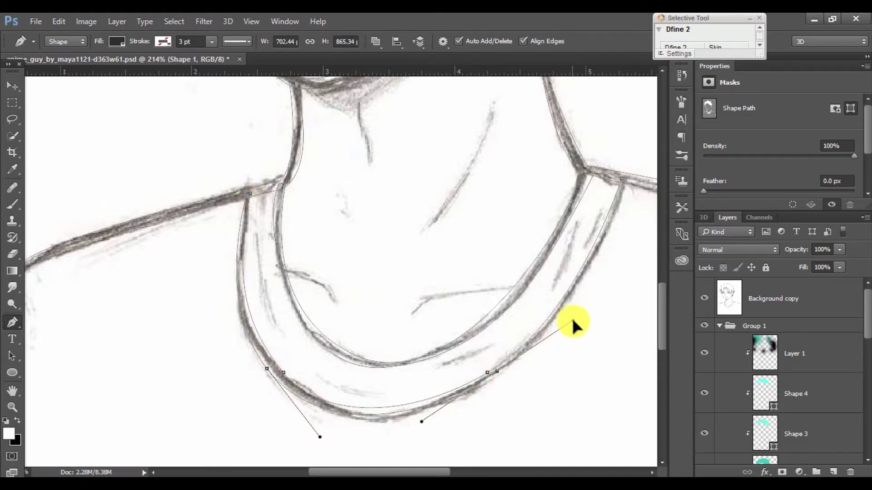
{"action": "left_click_drag", "start_coordinate": [586, 314], "coordinate": [603, 301]}
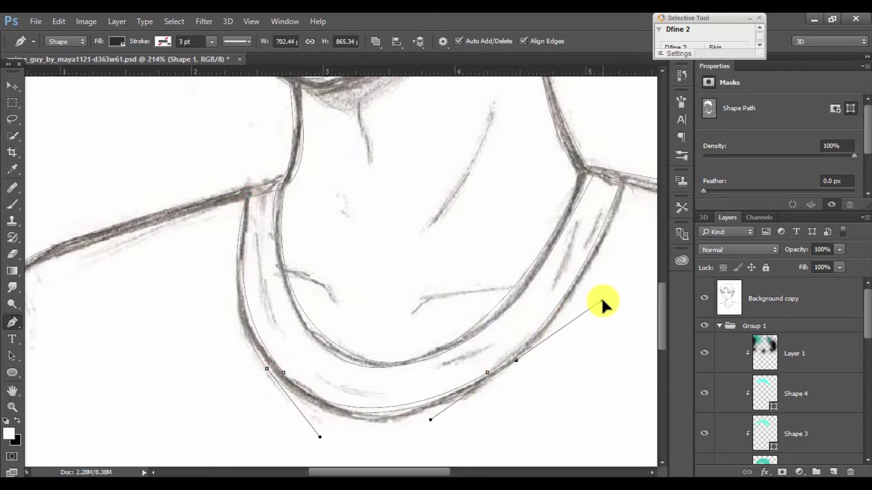
{"action": "left_click", "coordinate": [622, 179]}
- Hide the sketch and group the Shape 1 outline layer into Group 1 with Ctrl+G
{"action": "left_click", "coordinate": [705, 298]}
{"action": "scroll", "coordinate": [475, 366], "scroll_direction": "down", "scroll_amount": 5}
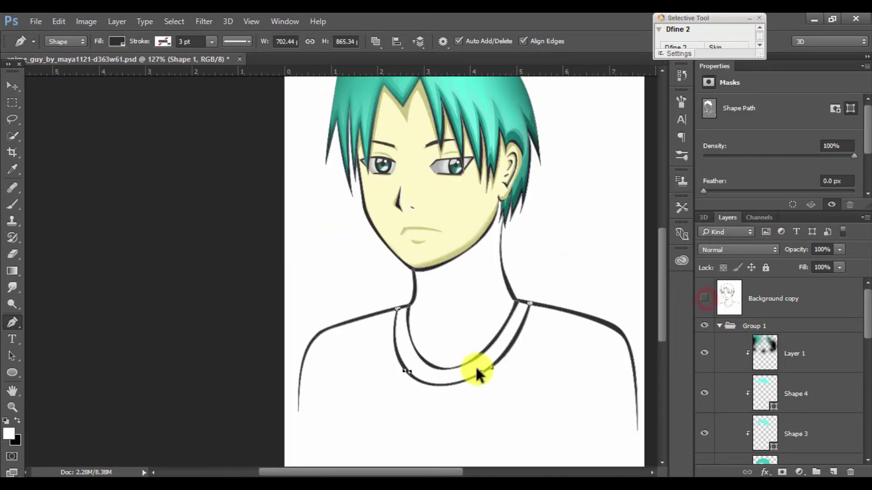
{"action": "scroll", "coordinate": [747, 429], "scroll_direction": "down", "scroll_amount": 2}
{"action": "scroll", "coordinate": [746, 429], "scroll_direction": "down", "scroll_amount": 1}
{"action": "left_click", "coordinate": [791, 399]}
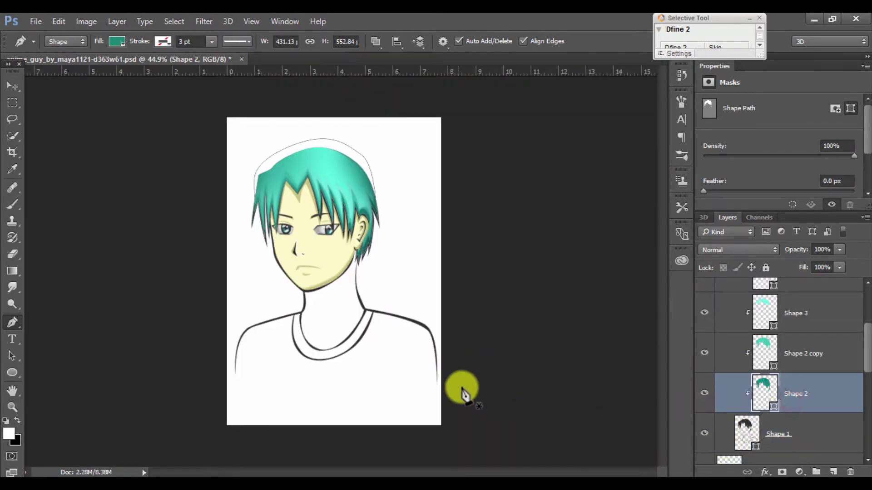
{"action": "left_click", "coordinate": [797, 432]}
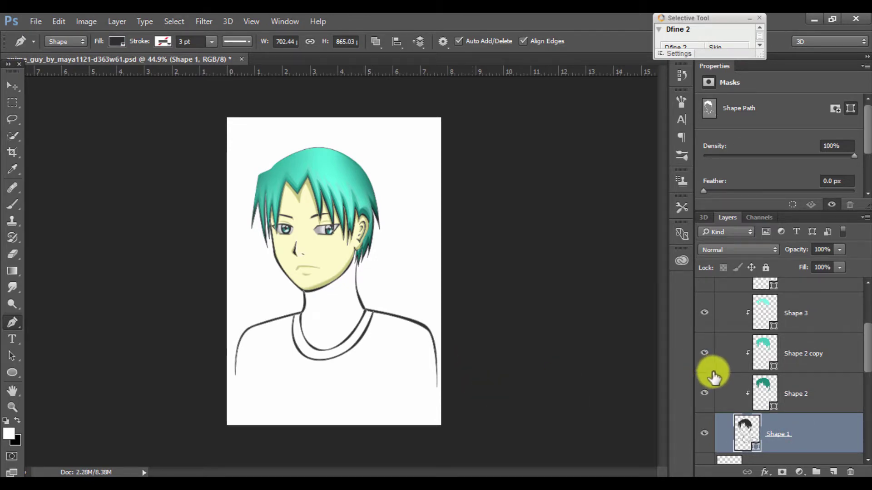
{"action": "scroll", "coordinate": [714, 377], "scroll_direction": "up", "scroll_amount": 1}
{"action": "scroll", "coordinate": [717, 354], "scroll_direction": "up", "scroll_amount": 2}
{"action": "key", "text": "ctrl+g"}
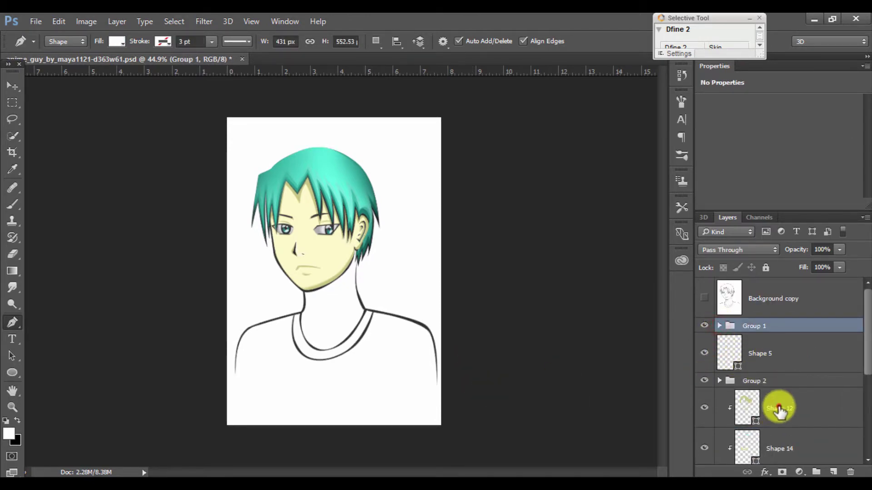
{"action": "scroll", "coordinate": [779, 409], "scroll_direction": "down", "scroll_amount": 3}
- Extend the Shape 11 skin path down the left neck and along the inner collar
{"action": "left_click", "coordinate": [781, 363]}
{"action": "scroll", "coordinate": [296, 282], "scroll_direction": "up", "scroll_amount": 3}
{"action": "scroll", "coordinate": [279, 255], "scroll_direction": "up", "scroll_amount": 2}
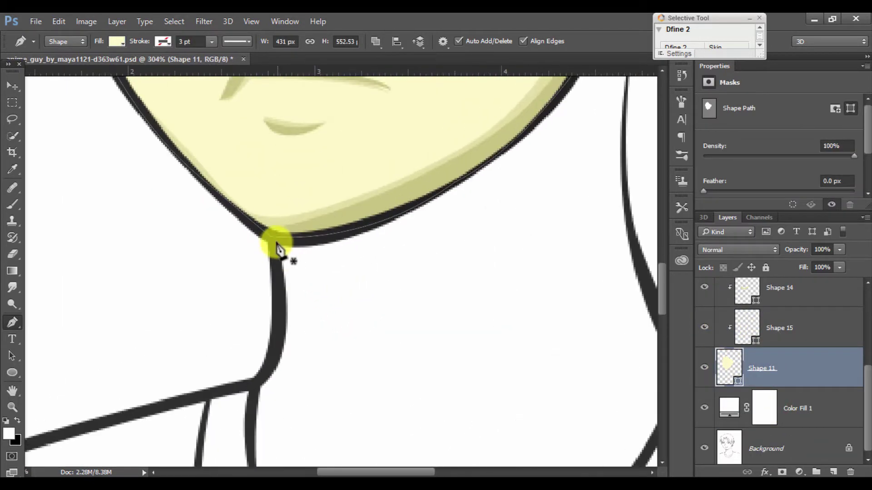
{"action": "left_click_drag", "start_coordinate": [280, 323], "coordinate": [292, 209]}
{"action": "left_click_drag", "start_coordinate": [271, 264], "coordinate": [245, 282]}
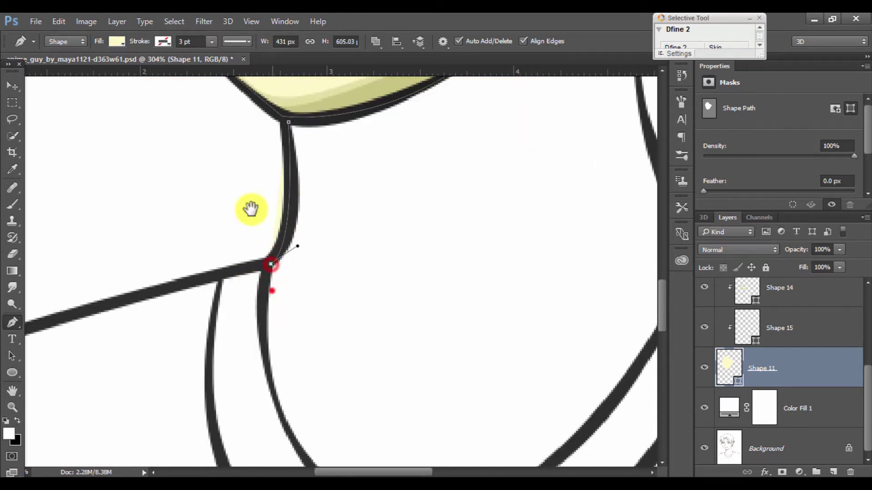
{"action": "left_click_drag", "start_coordinate": [251, 209], "coordinate": [225, 93]}
{"action": "left_click_drag", "start_coordinate": [295, 359], "coordinate": [382, 443]}
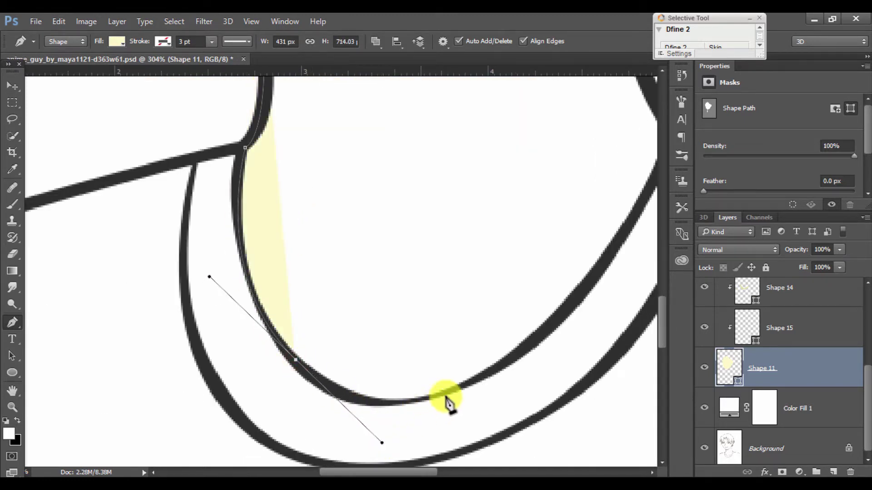
{"action": "left_click_drag", "start_coordinate": [515, 352], "coordinate": [569, 308]}
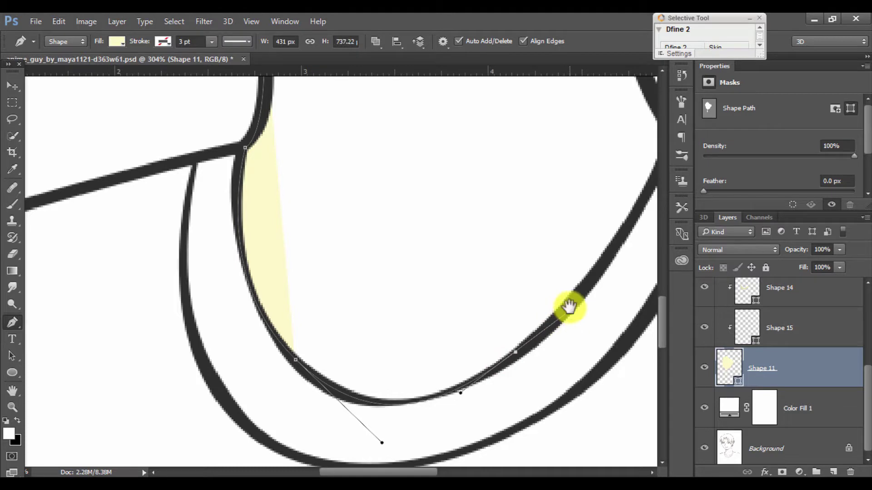
{"action": "left_click", "coordinate": [619, 230]}
- Continue the neck skin outline up the right neck, under the hair, to the chin, and close it
{"action": "scroll", "coordinate": [531, 332], "scroll_direction": "up", "scroll_amount": 5}
{"action": "scroll", "coordinate": [532, 332], "scroll_direction": "right", "scroll_amount": 4}
{"action": "left_click_drag", "start_coordinate": [538, 323], "coordinate": [554, 307]}
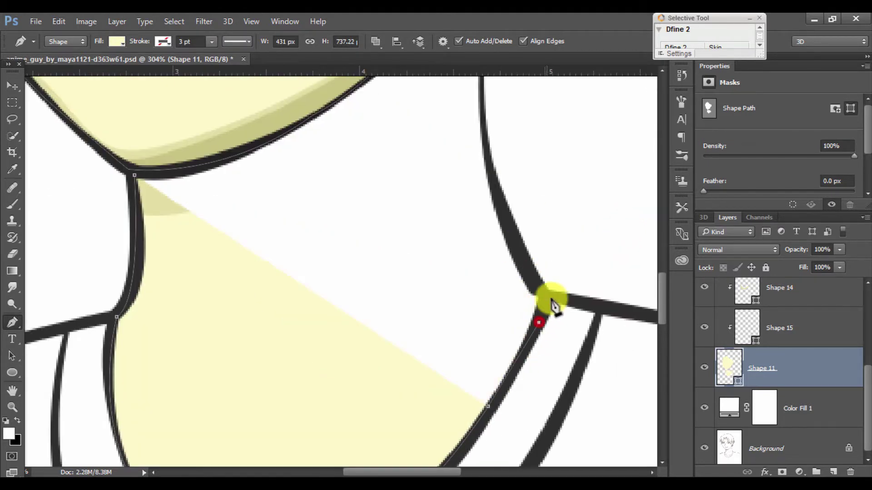
{"action": "left_click", "coordinate": [500, 214]}
{"action": "scroll", "coordinate": [499, 213], "scroll_direction": "up", "scroll_amount": 5}
{"action": "left_click_drag", "start_coordinate": [495, 161], "coordinate": [516, 86]}
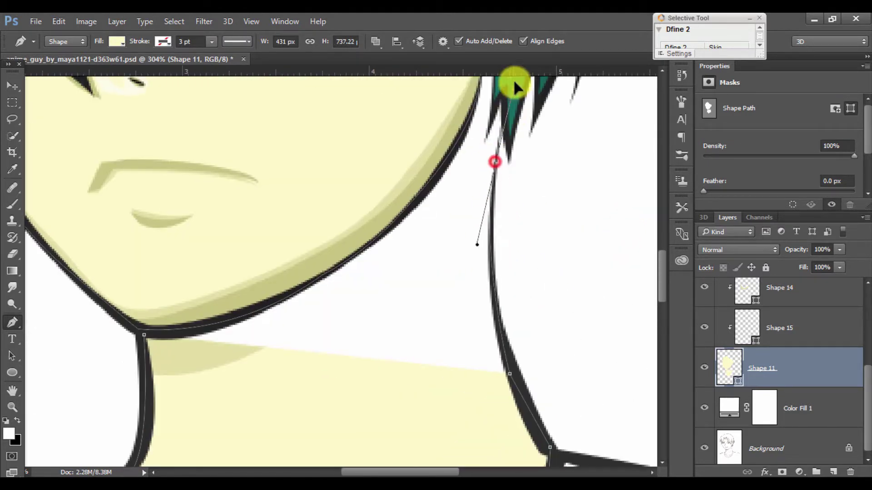
{"action": "scroll", "coordinate": [510, 224], "scroll_direction": "up", "scroll_amount": 5}
{"action": "left_click", "coordinate": [498, 160]}
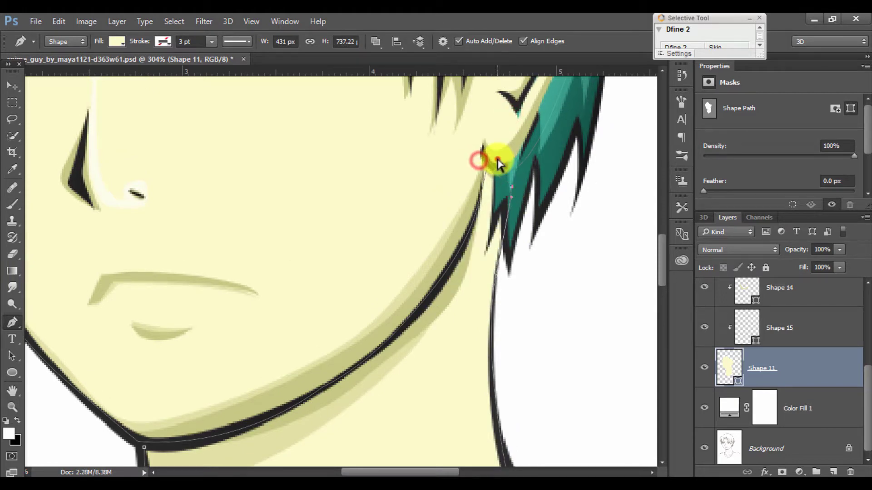
{"action": "left_click", "coordinate": [467, 142]}
{"action": "left_click", "coordinate": [179, 374]}
{"action": "left_click", "coordinate": [144, 448]}
- Select Color Fill 1 and toggle the Shape 12 and Shape 14 shading layers to compare
{"action": "scroll", "coordinate": [277, 220], "scroll_direction": "down", "scroll_amount": 2}
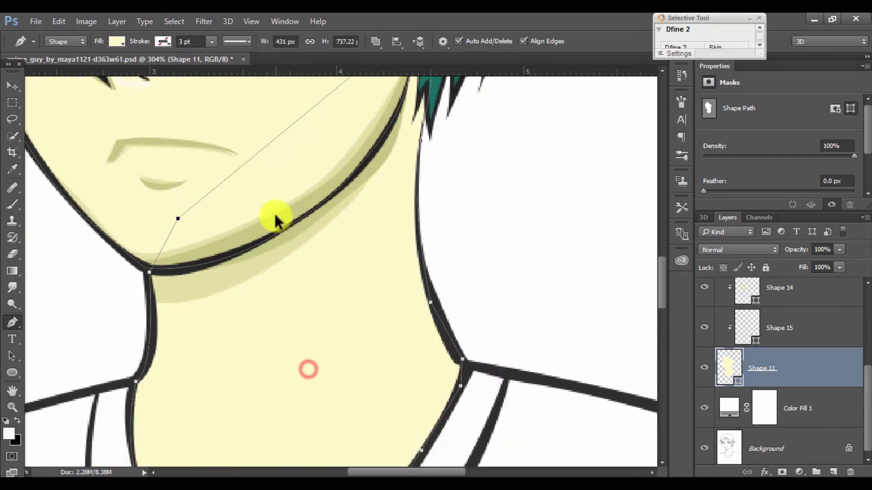
{"action": "scroll", "coordinate": [276, 219], "scroll_direction": "down", "scroll_amount": 2}
{"action": "left_click", "coordinate": [796, 401]}
{"action": "left_click_drag", "start_coordinate": [419, 286], "coordinate": [485, 344]}
{"action": "scroll", "coordinate": [703, 340], "scroll_direction": "up", "scroll_amount": 1}
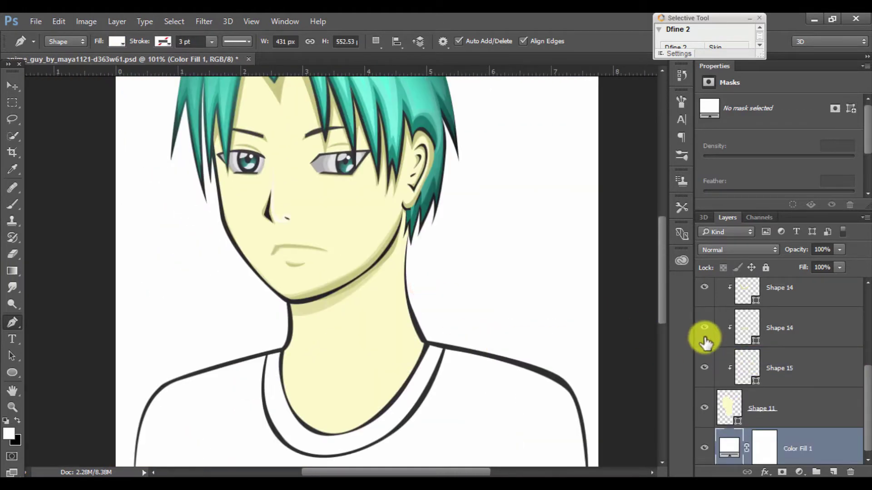
{"action": "scroll", "coordinate": [704, 338], "scroll_direction": "up", "scroll_amount": 1}
{"action": "left_click", "coordinate": [705, 335]}
{"action": "left_click", "coordinate": [708, 362]}
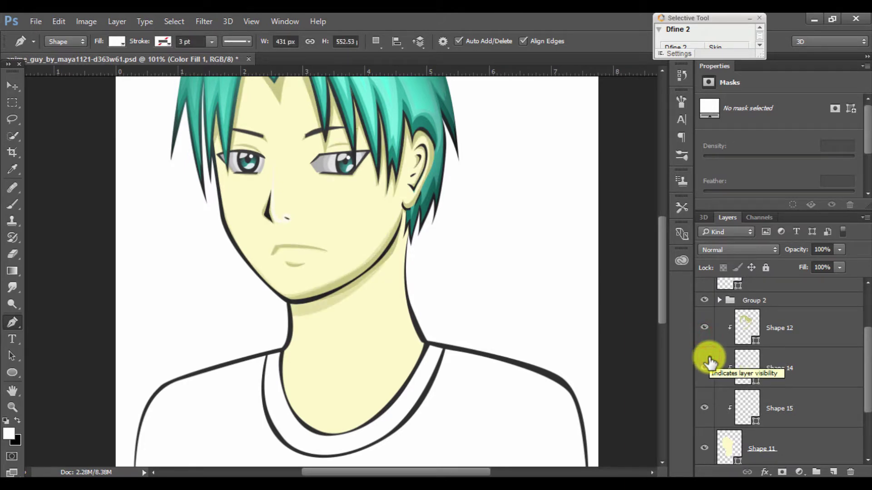
{"action": "scroll", "coordinate": [438, 328], "scroll_direction": "down", "scroll_amount": 1}
{"action": "scroll", "coordinate": [438, 328], "scroll_direction": "down", "scroll_amount": 1}
{"action": "left_click", "coordinate": [704, 367]}
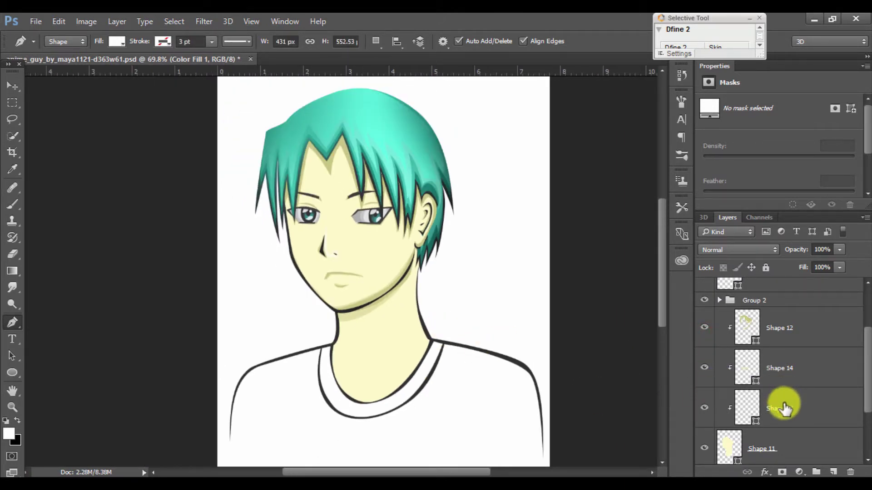
{"action": "scroll", "coordinate": [781, 386], "scroll_direction": "down", "scroll_amount": 2}
- Select the Shape 12 shading layer and show the pencil sketch again
{"action": "left_click", "coordinate": [779, 364]}
{"action": "scroll", "coordinate": [775, 364], "scroll_direction": "up", "scroll_amount": 1}
{"action": "scroll", "coordinate": [727, 354], "scroll_direction": "up", "scroll_amount": 1}
{"action": "left_click", "coordinate": [775, 318]}
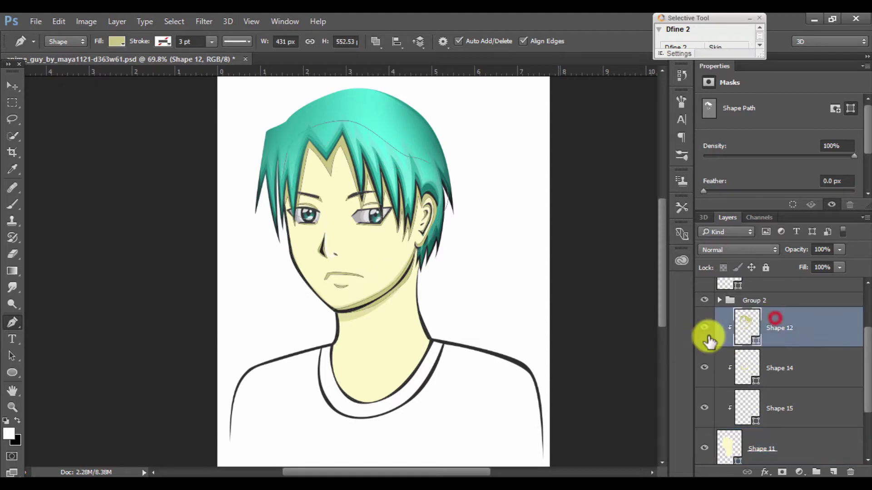
{"action": "scroll", "coordinate": [710, 296], "scroll_direction": "up", "scroll_amount": 2}
{"action": "left_click", "coordinate": [704, 298]}
{"action": "scroll", "coordinate": [347, 320], "scroll_direction": "up", "scroll_amount": 2}
{"action": "scroll", "coordinate": [346, 318], "scroll_direction": "up", "scroll_amount": 1}
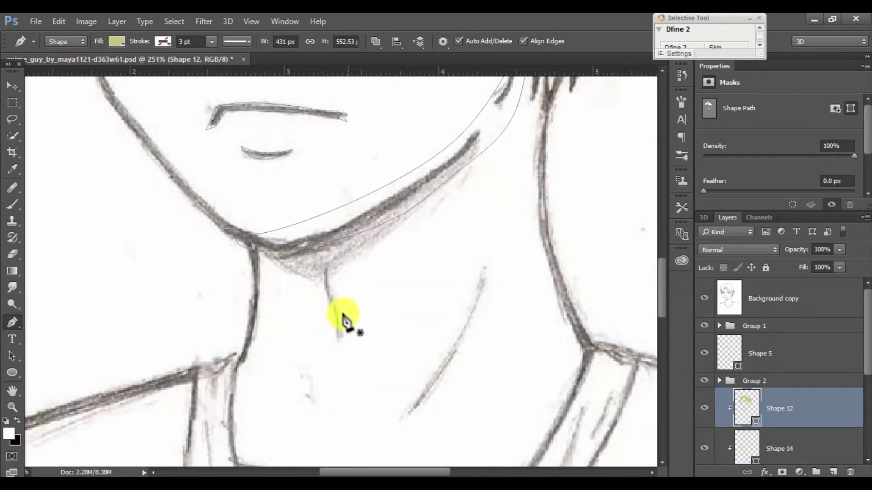
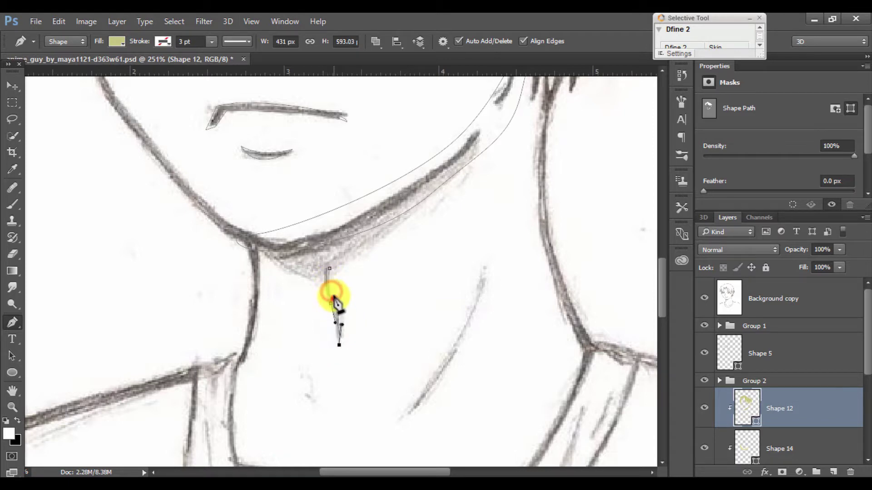
- Draw a curved shading stroke shape along the neck
{"action": "left_click_drag", "start_coordinate": [425, 313], "coordinate": [380, 236]}
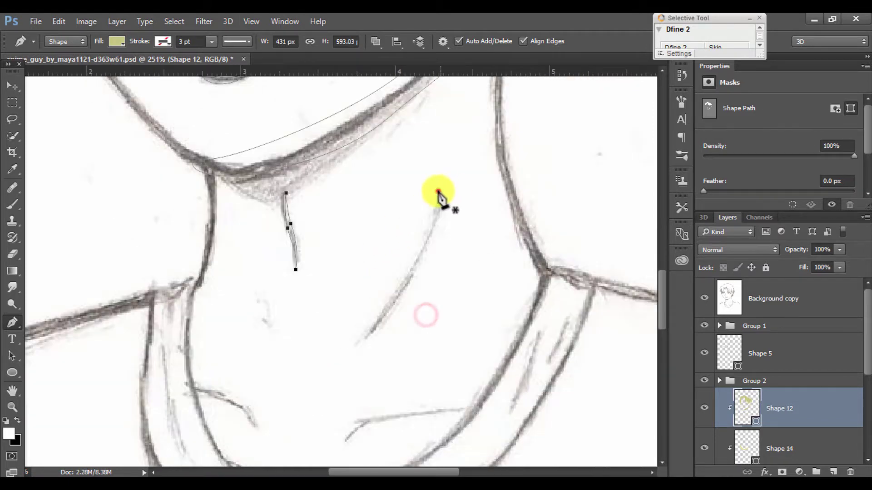
{"action": "left_click", "coordinate": [438, 190]}
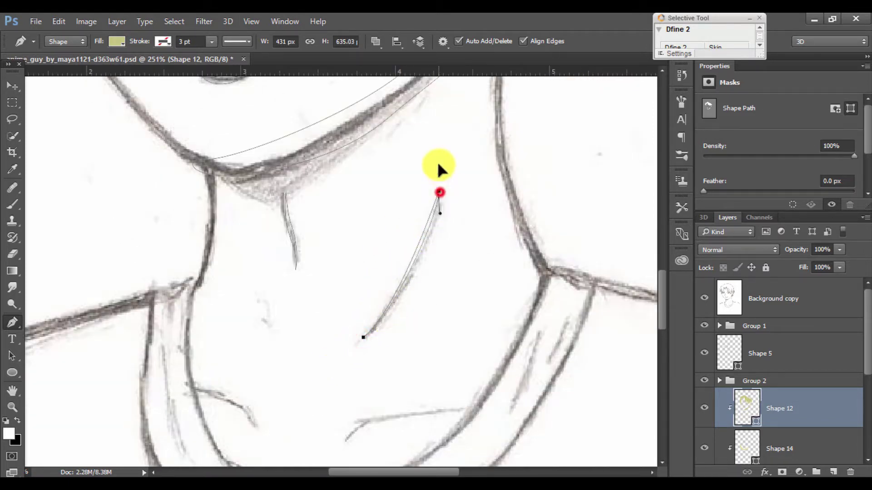
{"action": "left_click_drag", "start_coordinate": [412, 315], "coordinate": [395, 210]}
{"action": "left_click", "coordinate": [325, 338]}
- Add closed crease shapes along the collar, including its left side
{"action": "mouse_move", "coordinate": [362, 314]}
{"action": "left_mouse_down"}
{"action": "mouse_move", "coordinate": [389, 313]}
{"action": "mouse_move", "coordinate": [345, 334]}
{"action": "left_mouse_up"}
{"action": "left_click", "coordinate": [444, 305]}
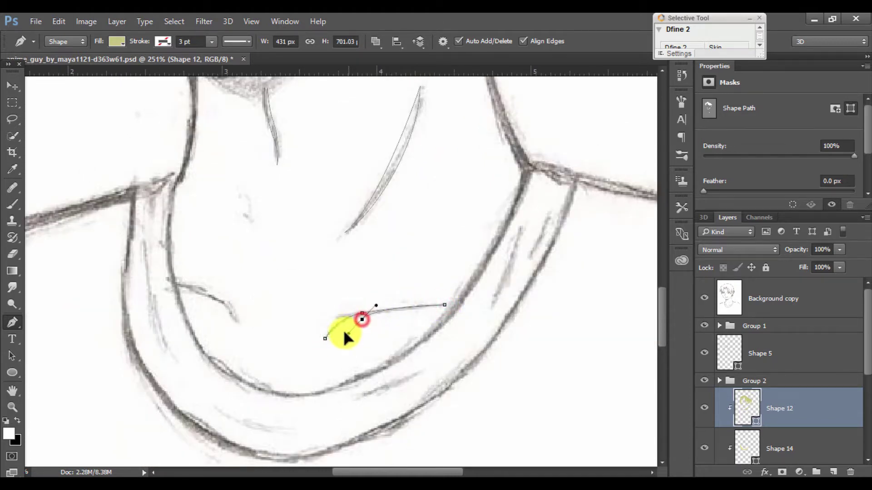
{"action": "left_click", "coordinate": [325, 338]}
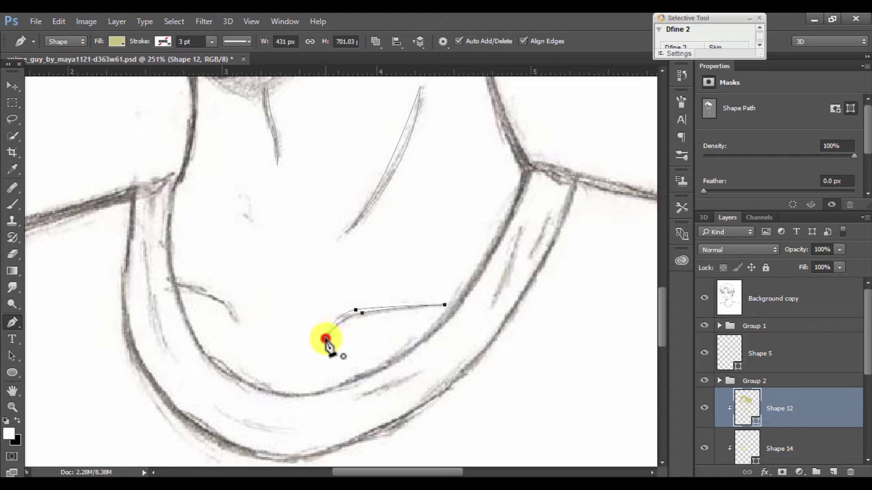
{"action": "left_click", "coordinate": [173, 284]}
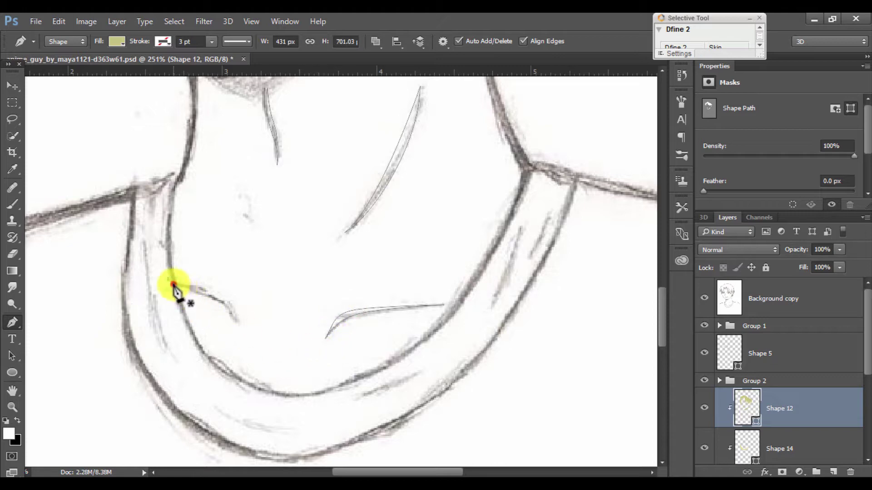
{"action": "left_click_drag", "start_coordinate": [231, 321], "coordinate": [239, 324]}
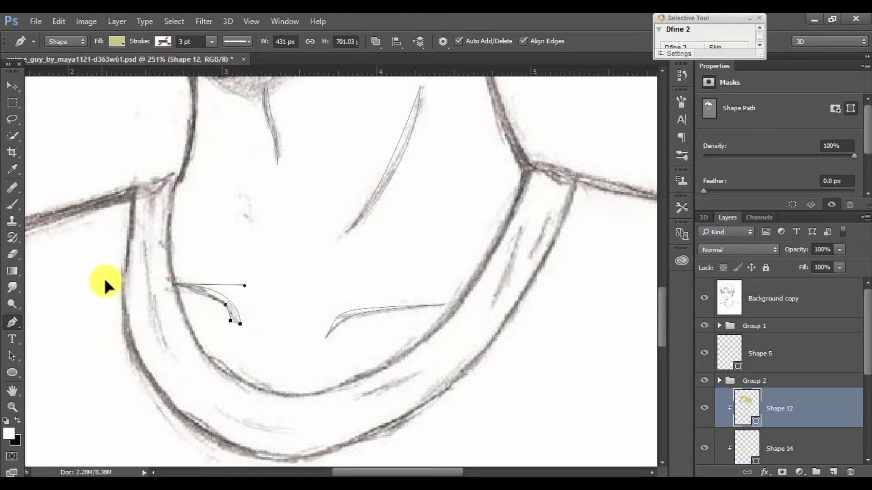
{"action": "left_click", "coordinate": [173, 284]}
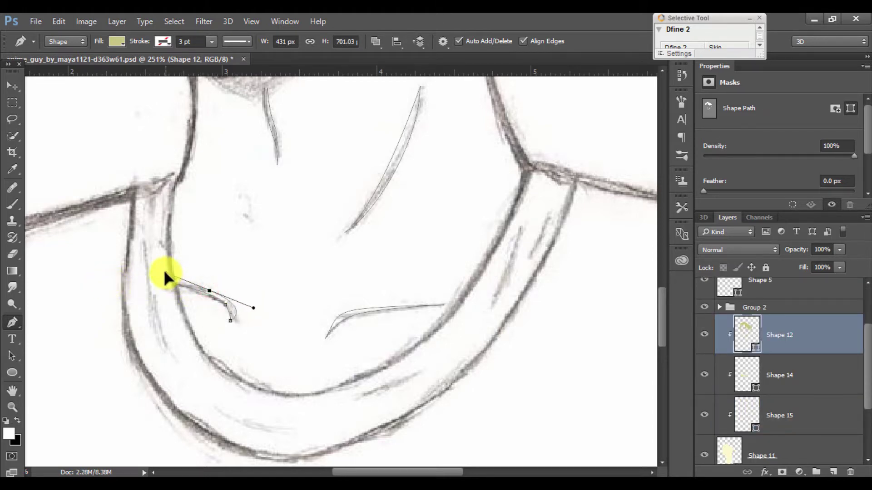
{"action": "left_click", "coordinate": [174, 285]}
- Hide the pencil sketch layer so the coloured portrait shows
{"action": "scroll", "coordinate": [708, 321], "scroll_direction": "up", "scroll_amount": 2}
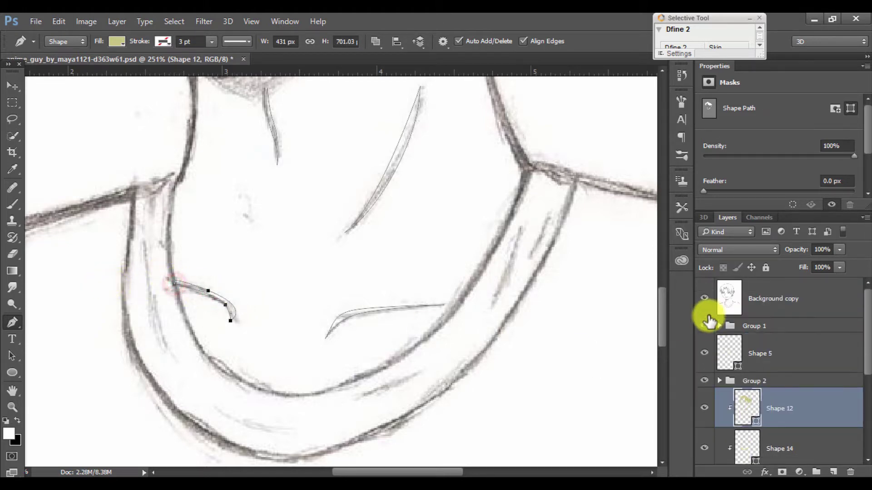
{"action": "left_click", "coordinate": [705, 297]}
{"action": "scroll", "coordinate": [400, 308], "scroll_direction": "down", "scroll_amount": 5}
- Select the Shape 14 shading layer in Group 2 and compare the neck against the sketch
{"action": "left_click", "coordinate": [754, 381]}
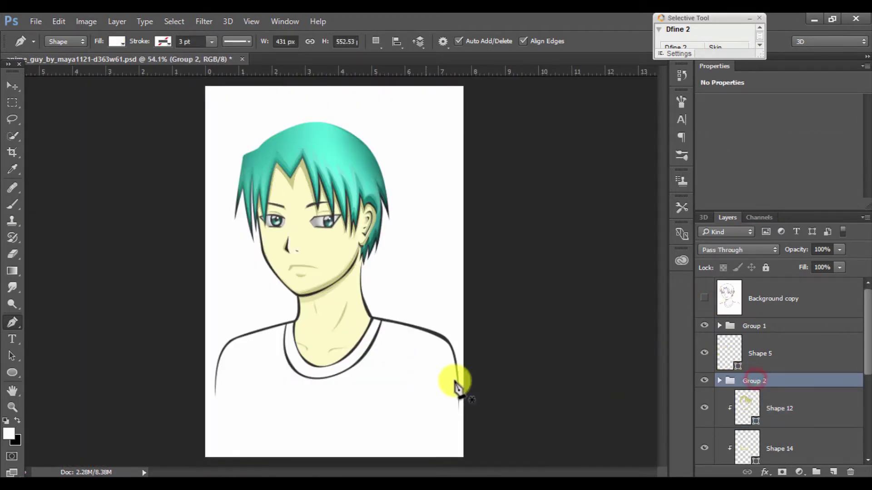
{"action": "left_click", "coordinate": [813, 445]}
{"action": "scroll", "coordinate": [299, 318], "scroll_direction": "up", "scroll_amount": 4}
{"action": "scroll", "coordinate": [345, 302], "scroll_direction": "up", "scroll_amount": 2}
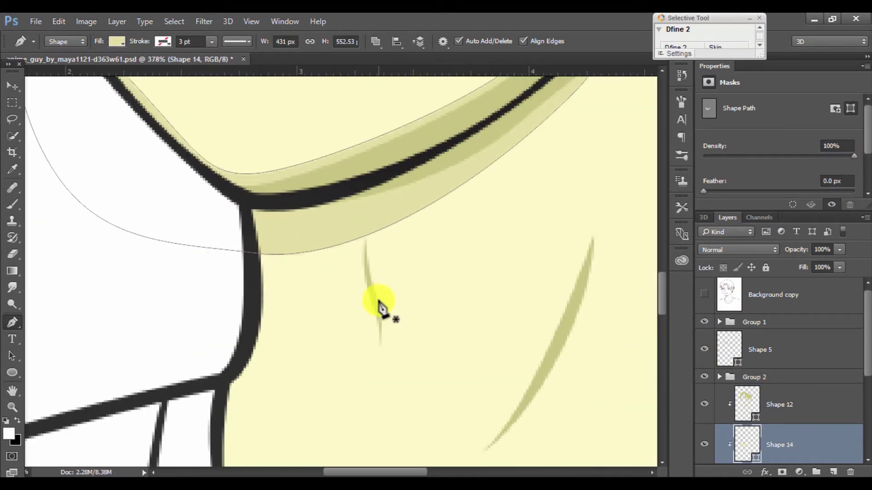
{"action": "left_click_drag", "start_coordinate": [380, 305], "coordinate": [309, 305]}
{"action": "left_click", "coordinate": [704, 296]}
{"action": "left_click_drag", "start_coordinate": [394, 260], "coordinate": [374, 308]}
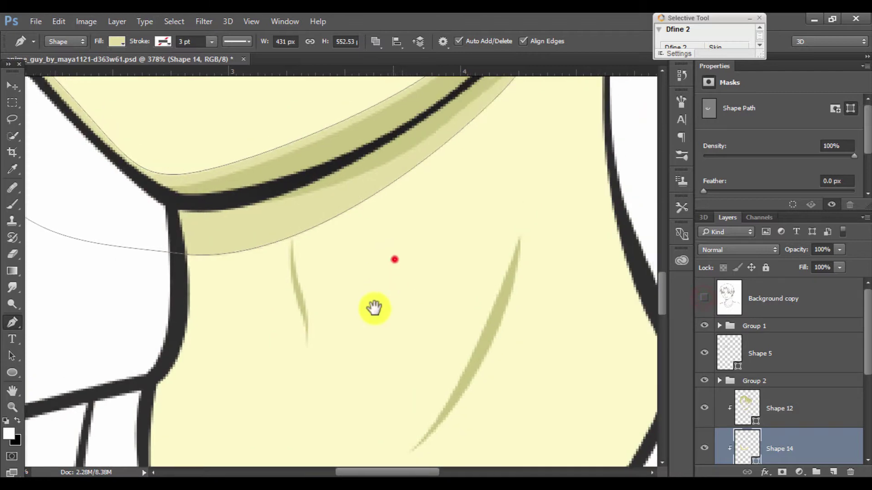
- Reshape the chin shadow's anchors at both ends with Direct Selection
{"action": "left_click", "coordinate": [16, 361]}
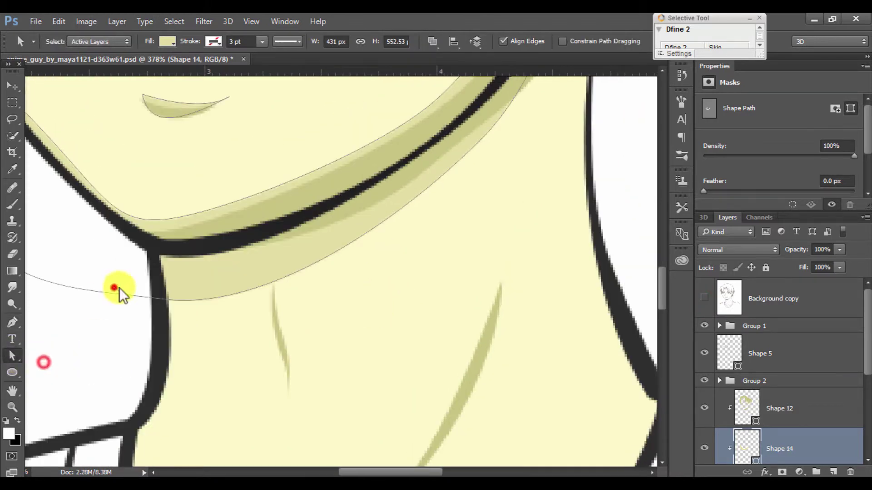
{"action": "left_click_drag", "start_coordinate": [163, 257], "coordinate": [389, 334]}
{"action": "left_click", "coordinate": [384, 375]}
{"action": "left_click_drag", "start_coordinate": [414, 375], "coordinate": [414, 350]}
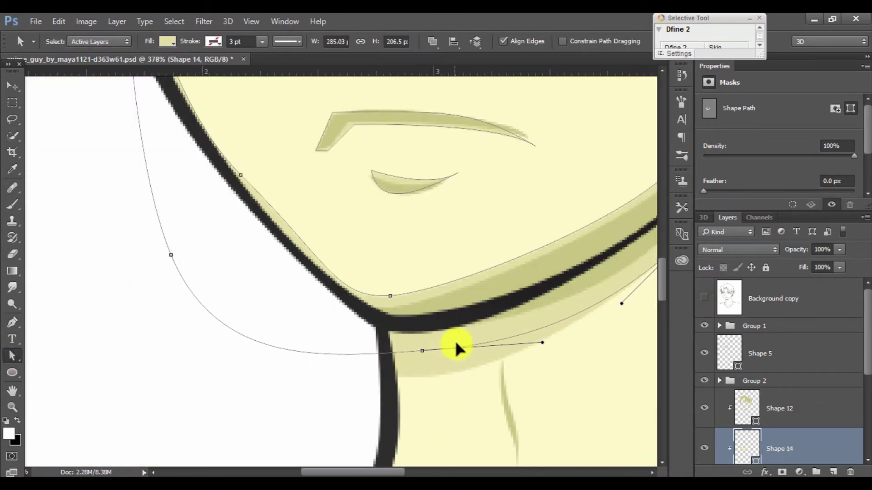
{"action": "left_click_drag", "start_coordinate": [353, 352], "coordinate": [358, 336]}
{"action": "left_click_drag", "start_coordinate": [496, 308], "coordinate": [287, 321]}
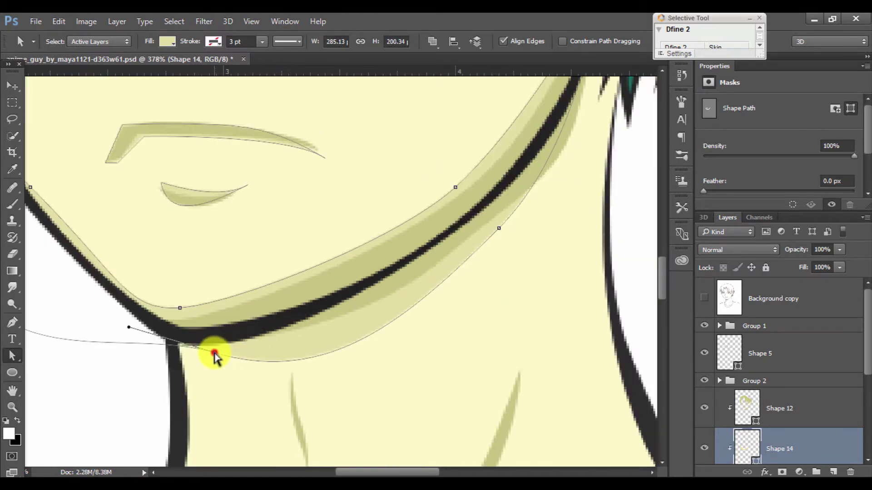
{"action": "left_click", "coordinate": [206, 351]}
{"action": "mouse_move", "coordinate": [498, 230]}
{"action": "left_mouse_down"}
{"action": "mouse_move", "coordinate": [522, 204]}
{"action": "mouse_move", "coordinate": [448, 308]}
{"action": "mouse_move", "coordinate": [490, 191]}
{"action": "left_mouse_up"}
{"action": "left_click_drag", "start_coordinate": [354, 459], "coordinate": [330, 218]}
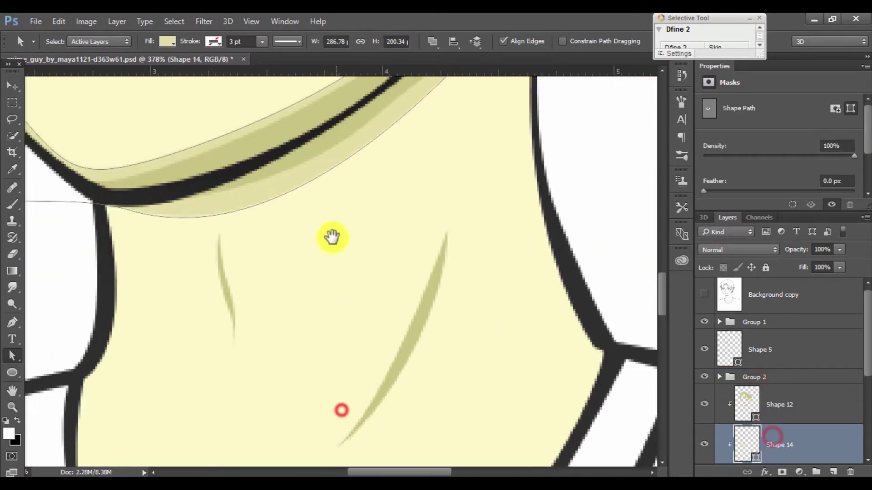
- Draw a long neck shading stroke and a short stroke on the neck's left
{"action": "key", "text": "p"}
{"action": "left_click", "coordinate": [421, 164]}
{"action": "left_click_drag", "start_coordinate": [340, 351], "coordinate": [334, 359]}
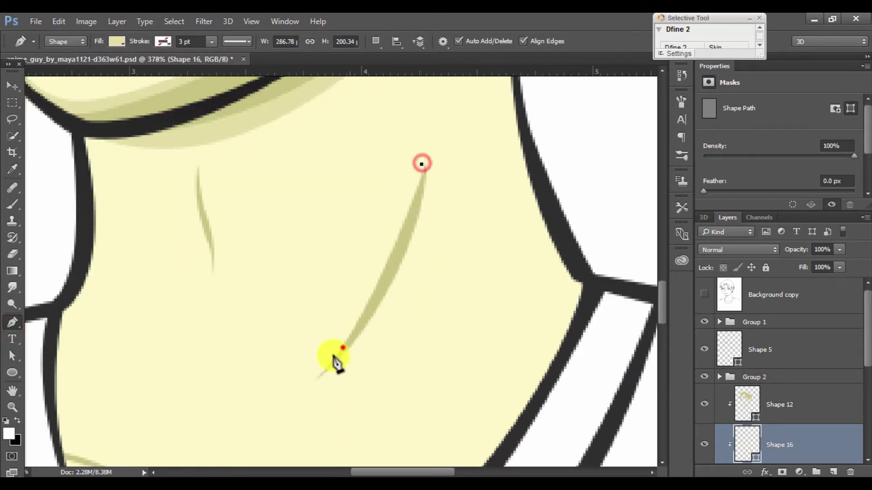
{"action": "left_click", "coordinate": [316, 374]}
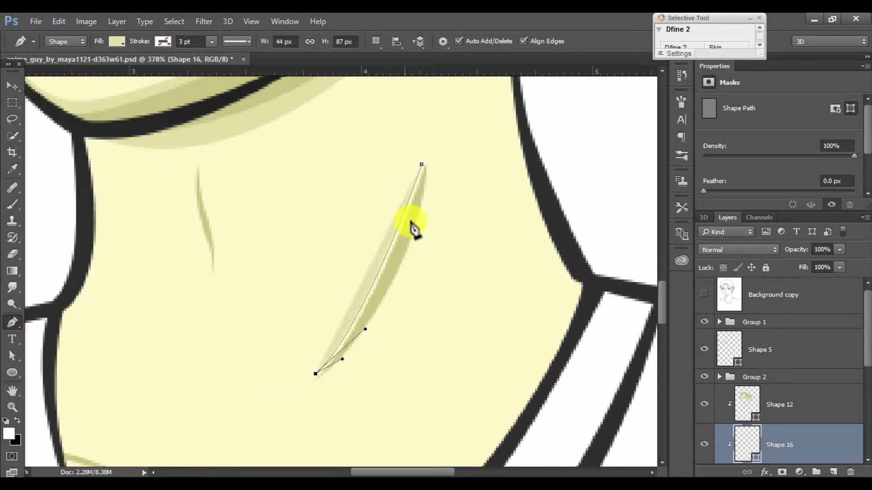
{"action": "left_click_drag", "start_coordinate": [411, 119], "coordinate": [427, 207]}
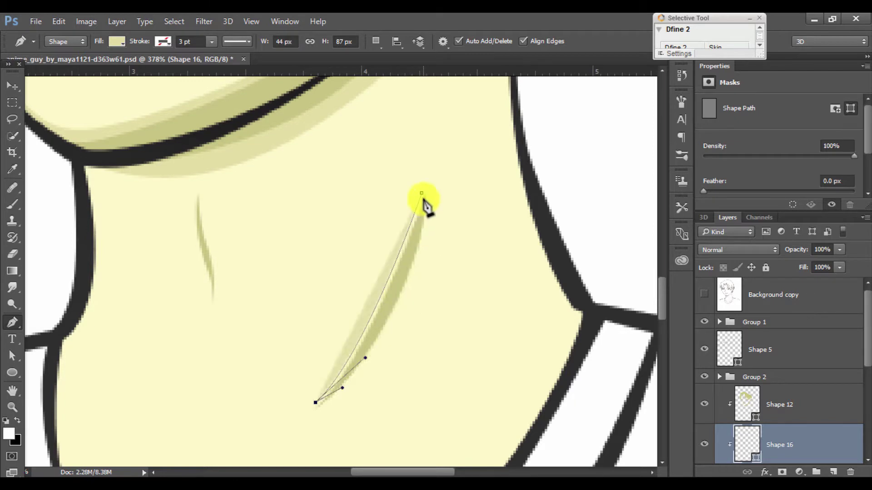
{"action": "left_click", "coordinate": [422, 194]}
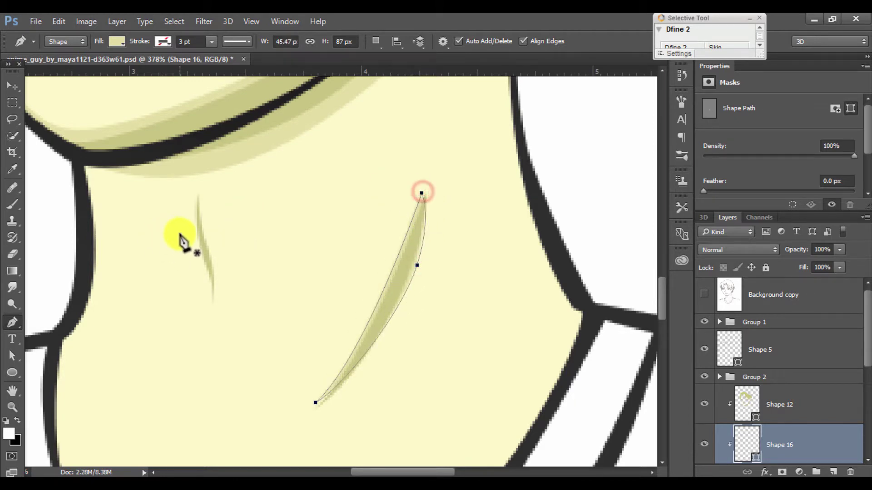
{"action": "left_click_drag", "start_coordinate": [196, 197], "coordinate": [198, 226]}
{"action": "left_click_drag", "start_coordinate": [209, 305], "coordinate": [212, 261]}
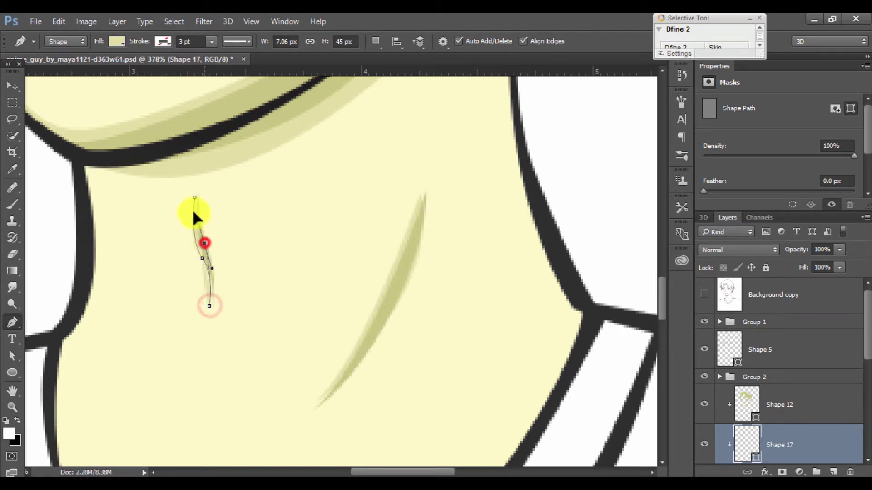
{"action": "left_click", "coordinate": [195, 198]}
- Add two thin crease shapes inside the collar
{"action": "scroll", "coordinate": [286, 312], "scroll_direction": "down", "scroll_amount": 5}
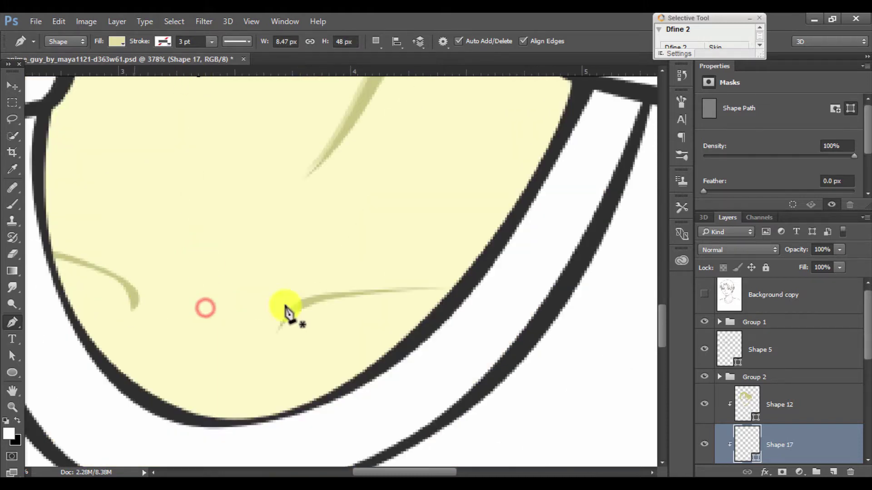
{"action": "left_click_drag", "start_coordinate": [292, 303], "coordinate": [269, 327]}
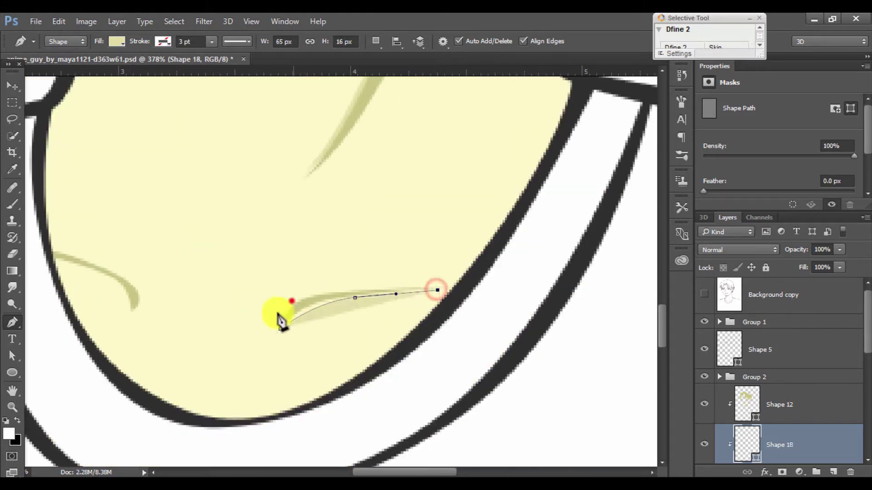
{"action": "left_click", "coordinate": [280, 329]}
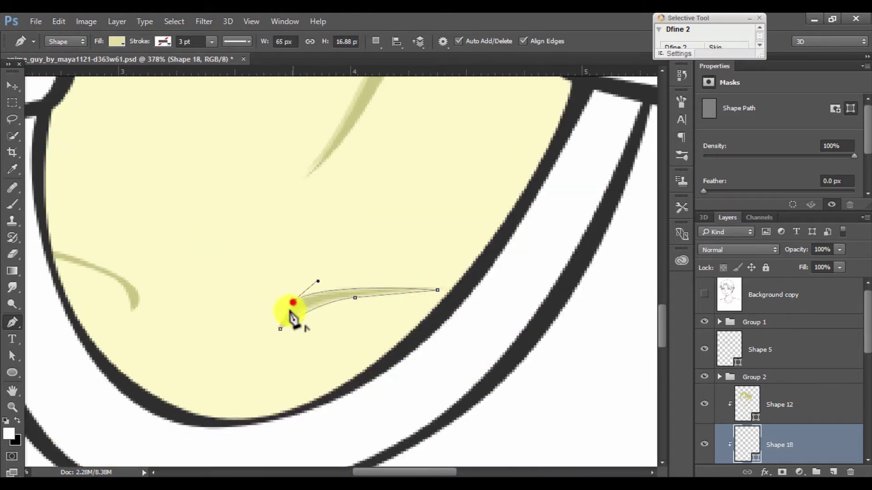
{"action": "left_click", "coordinate": [130, 309]}
{"action": "mouse_move", "coordinate": [43, 263]}
{"action": "left_mouse_down"}
{"action": "mouse_move", "coordinate": [35, 248]}
{"action": "mouse_move", "coordinate": [72, 254]}
{"action": "left_mouse_up"}
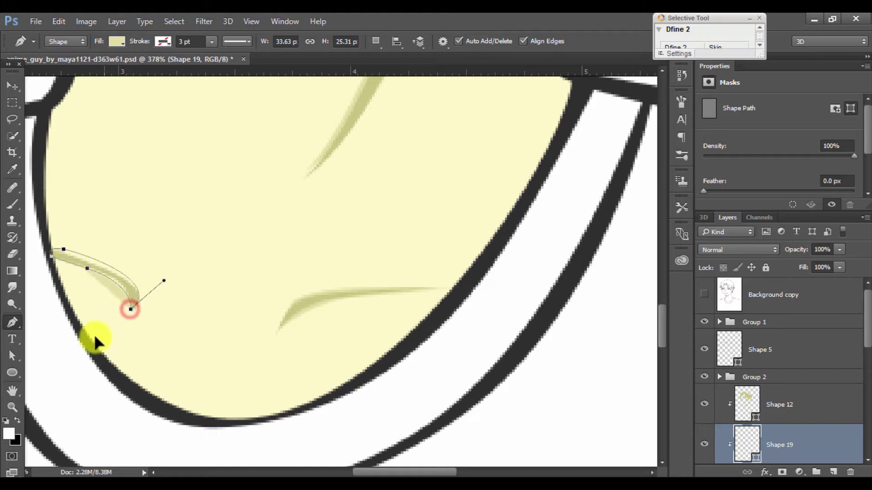
{"action": "scroll", "coordinate": [90, 336], "scroll_direction": "down", "scroll_amount": 3}
{"action": "scroll", "coordinate": [195, 298], "scroll_direction": "down", "scroll_amount": 3}
- Select the Shape 12 layer and the Group 2 group in the Layers panel
{"action": "left_click", "coordinate": [779, 402]}
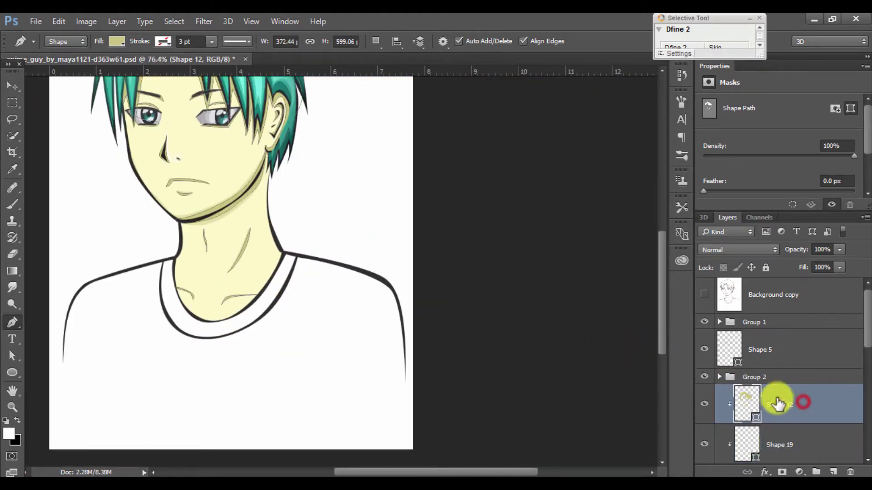
{"action": "scroll", "coordinate": [454, 320], "scroll_direction": "down", "scroll_amount": 3}
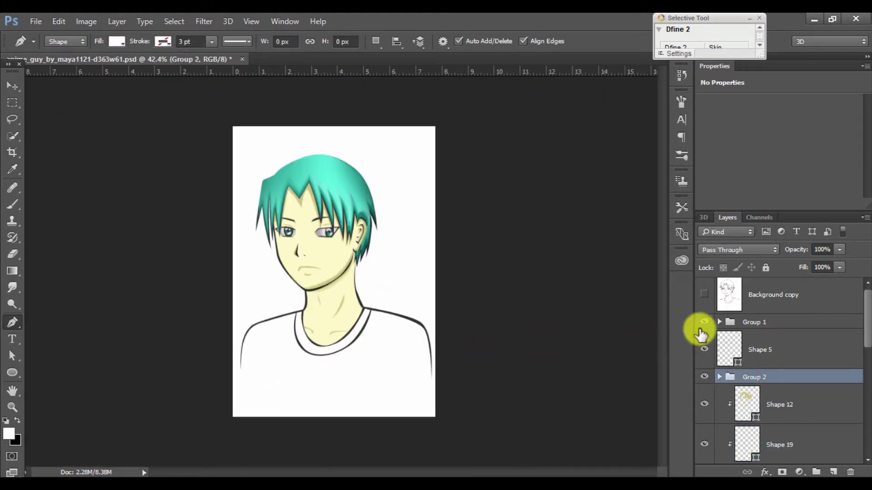
{"action": "left_click", "coordinate": [762, 399]}
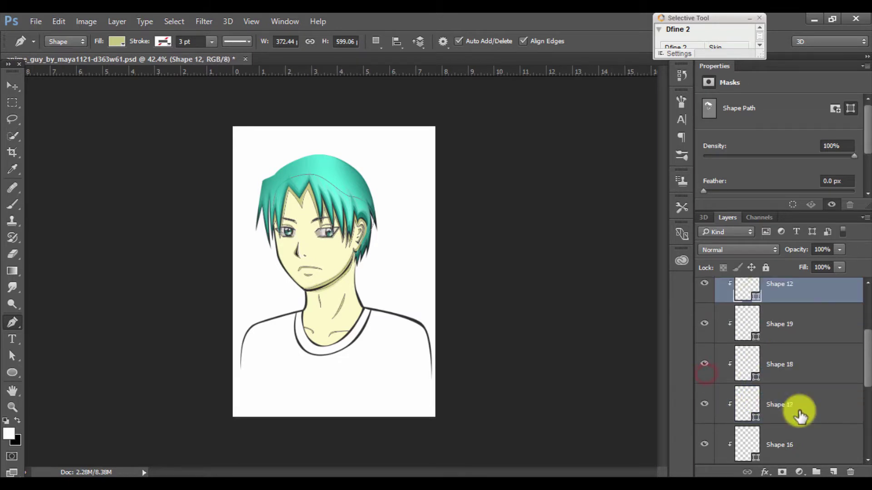
{"action": "left_click", "coordinate": [763, 378]}
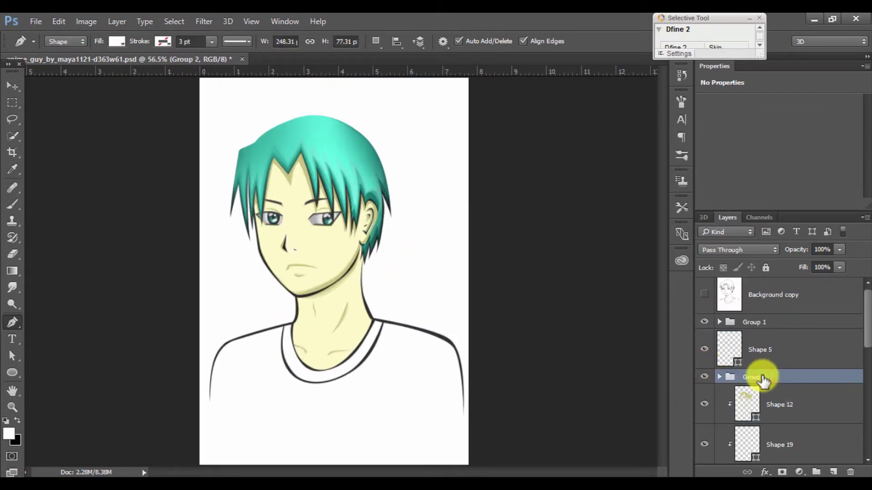
{"action": "scroll", "coordinate": [754, 390], "scroll_direction": "down", "scroll_amount": 5}
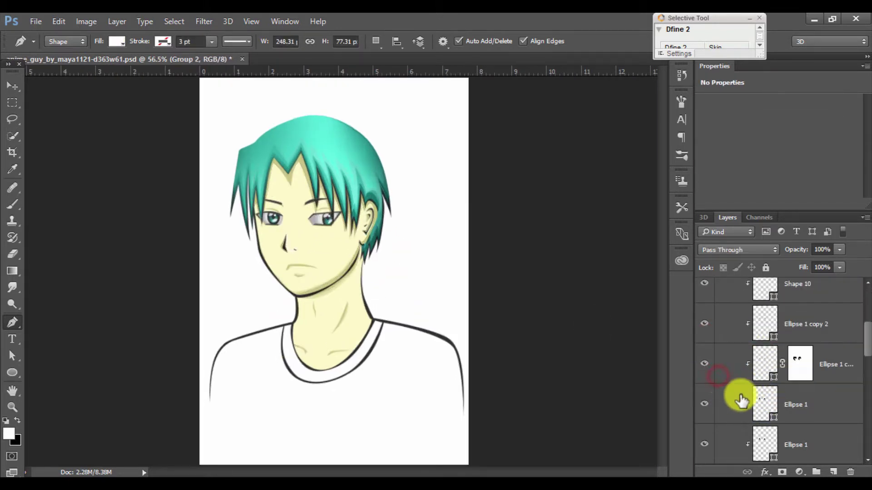
{"action": "scroll", "coordinate": [740, 395], "scroll_direction": "up", "scroll_amount": 5}
{"action": "scroll", "coordinate": [750, 383], "scroll_direction": "down", "scroll_amount": 3}
{"action": "scroll", "coordinate": [772, 377], "scroll_direction": "down", "scroll_amount": 5}
- Select the loose shape layers and group them into Group 3
{"action": "left_click", "coordinate": [781, 338]}
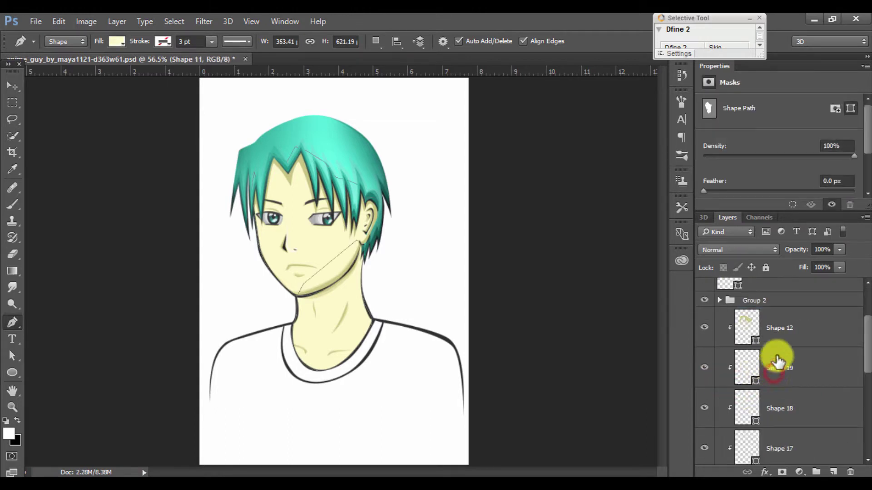
{"action": "left_click", "coordinate": [803, 459], "text": "shift"}
{"action": "left_click", "coordinate": [816, 472]}
{"action": "left_click", "coordinate": [782, 408]}
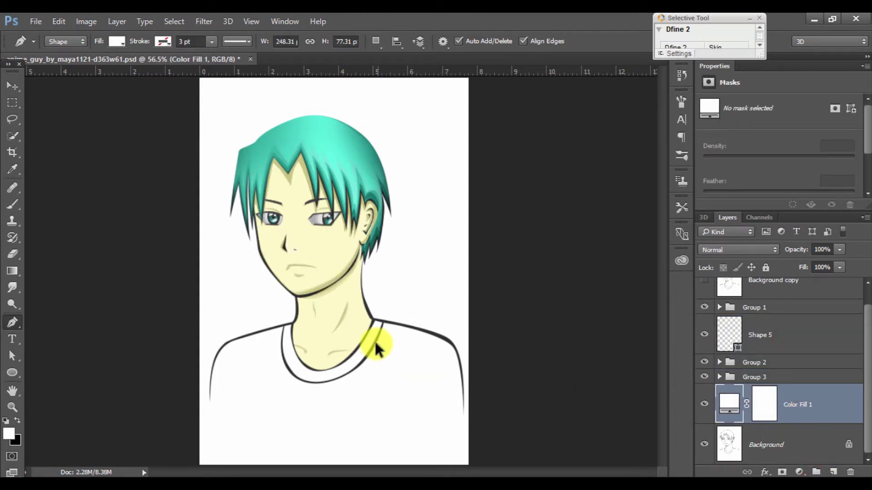
{"action": "scroll", "coordinate": [375, 347], "scroll_direction": "up", "scroll_amount": 5}
{"action": "scroll", "coordinate": [204, 272], "scroll_direction": "down", "scroll_amount": 2}
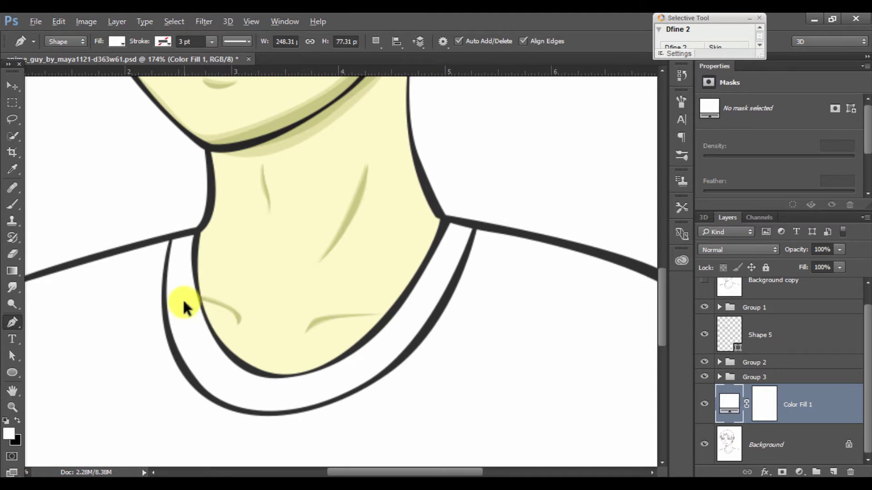
{"action": "scroll", "coordinate": [183, 302], "scroll_direction": "down", "scroll_amount": 5}
- Trace the collar band's inner edge along the neckline to the right shoulder tip
{"action": "left_click", "coordinate": [704, 281]}
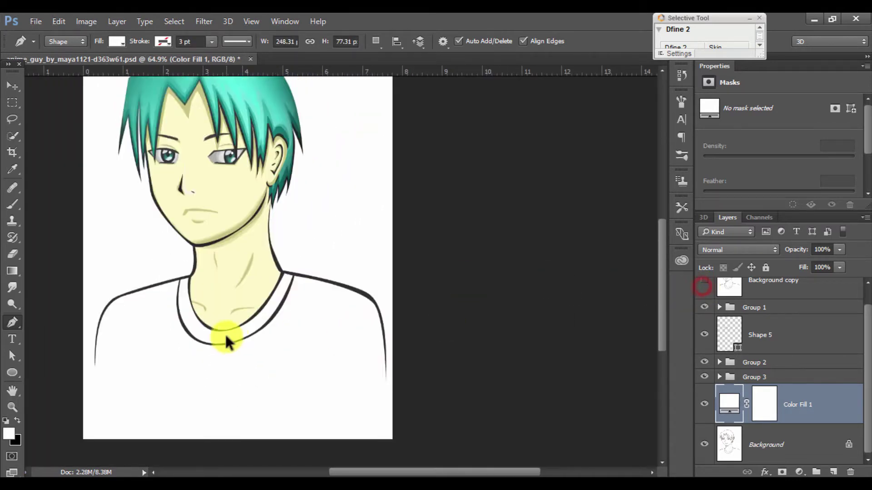
{"action": "scroll", "coordinate": [224, 340], "scroll_direction": "up", "scroll_amount": 3}
{"action": "scroll", "coordinate": [143, 196], "scroll_direction": "up", "scroll_amount": 2}
{"action": "left_click", "coordinate": [150, 177]}
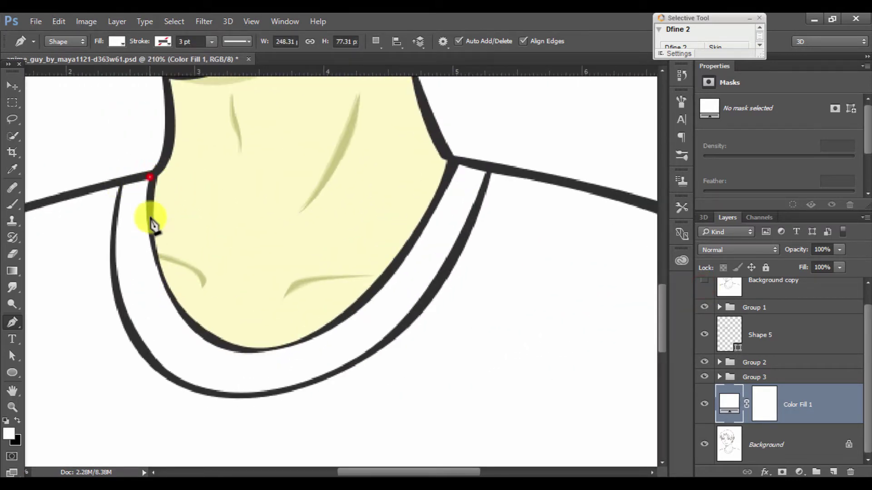
{"action": "left_click_drag", "start_coordinate": [206, 334], "coordinate": [227, 350]}
{"action": "left_click_drag", "start_coordinate": [325, 326], "coordinate": [358, 308]}
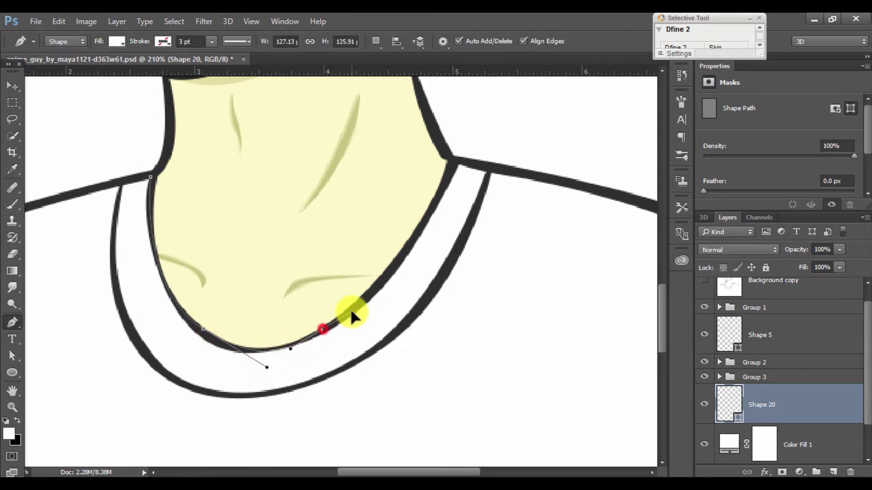
{"action": "left_click_drag", "start_coordinate": [415, 231], "coordinate": [431, 207]}
{"action": "left_click", "coordinate": [480, 161]}
- Trace the collar's outer edge back to the left shoulder and close the shape
{"action": "left_click", "coordinate": [490, 166]}
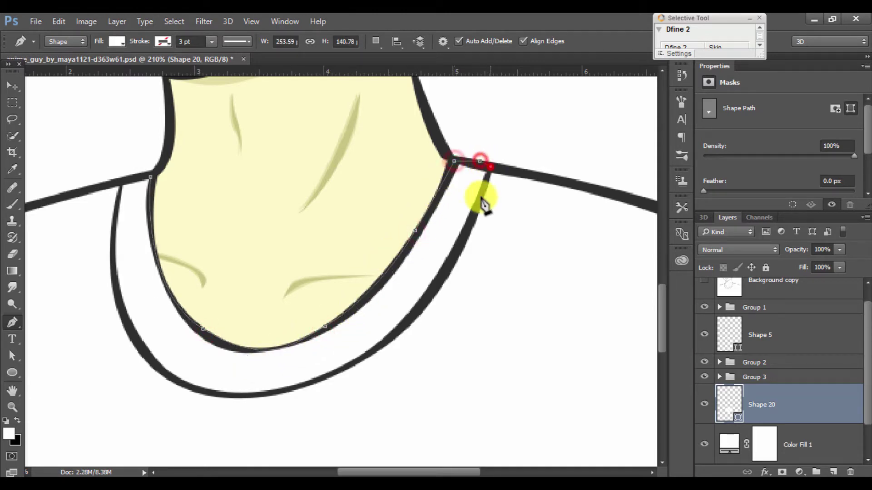
{"action": "left_click_drag", "start_coordinate": [410, 322], "coordinate": [362, 366]}
{"action": "left_click", "coordinate": [308, 385]}
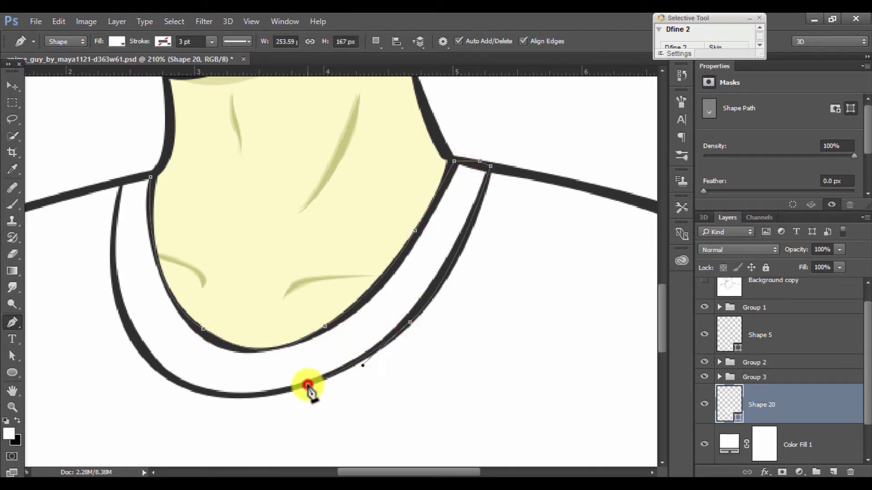
{"action": "left_click", "coordinate": [242, 398]}
{"action": "left_click", "coordinate": [188, 387]}
{"action": "left_click", "coordinate": [151, 364]}
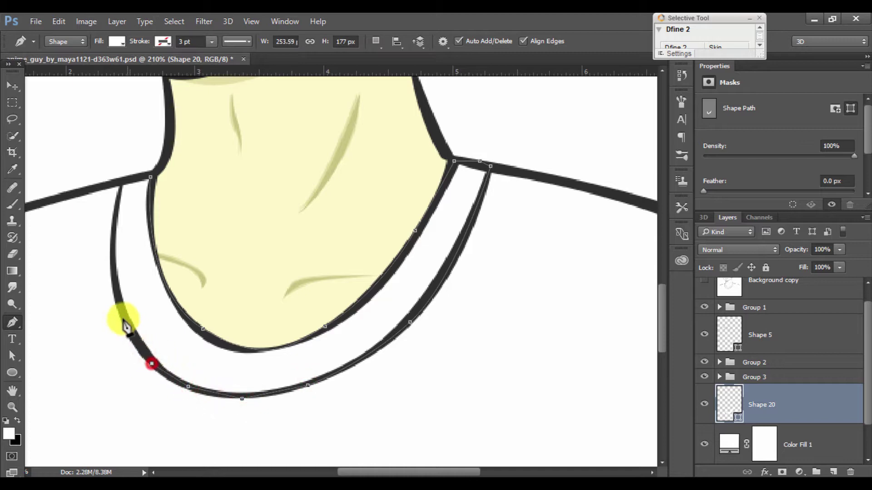
{"action": "left_click", "coordinate": [120, 313]}
{"action": "left_click", "coordinate": [111, 256]}
{"action": "left_click", "coordinate": [122, 183]}
{"action": "left_click", "coordinate": [150, 177]}
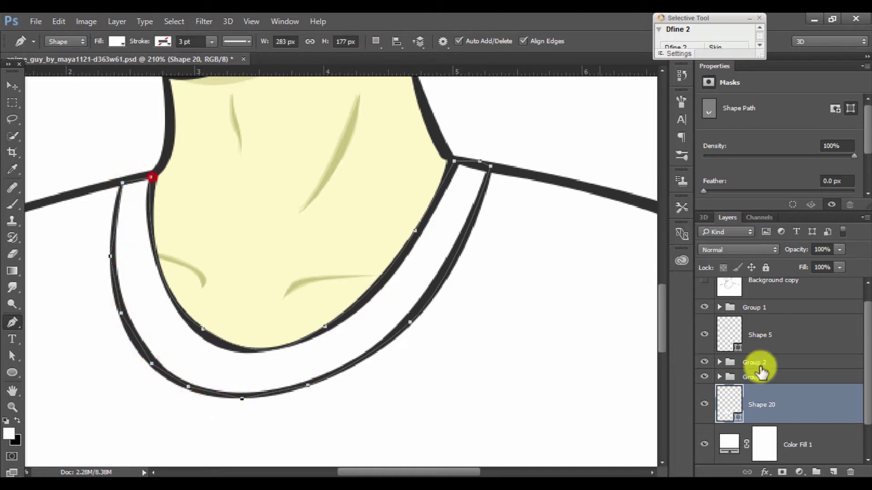
- Fill the collar band shape with a red shade
{"action": "double_click", "coordinate": [729, 411]}
{"action": "left_click", "coordinate": [575, 212]}
{"action": "left_click_drag", "start_coordinate": [600, 211], "coordinate": [643, 167]}
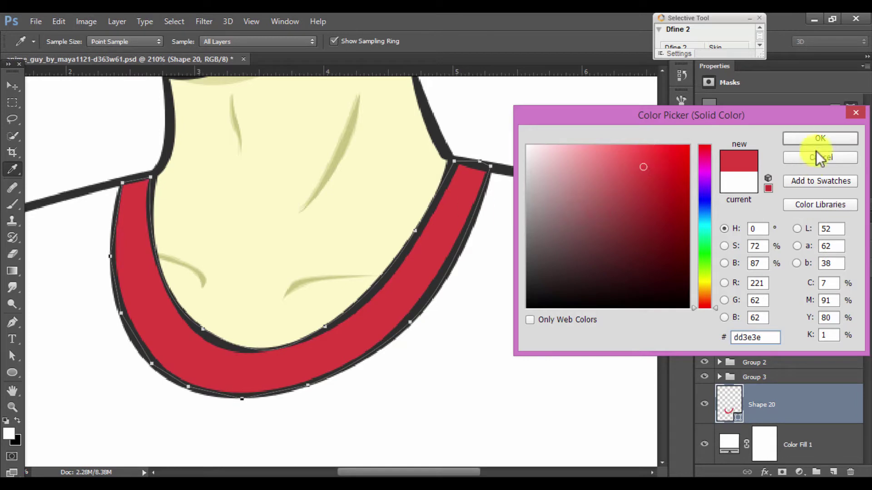
{"action": "left_click", "coordinate": [820, 138]}
{"action": "left_click_drag", "start_coordinate": [364, 243], "coordinate": [307, 253]}
- Change the collar fill to dark grey #393939 and add an empty layer above
{"action": "left_click", "coordinate": [795, 382]}
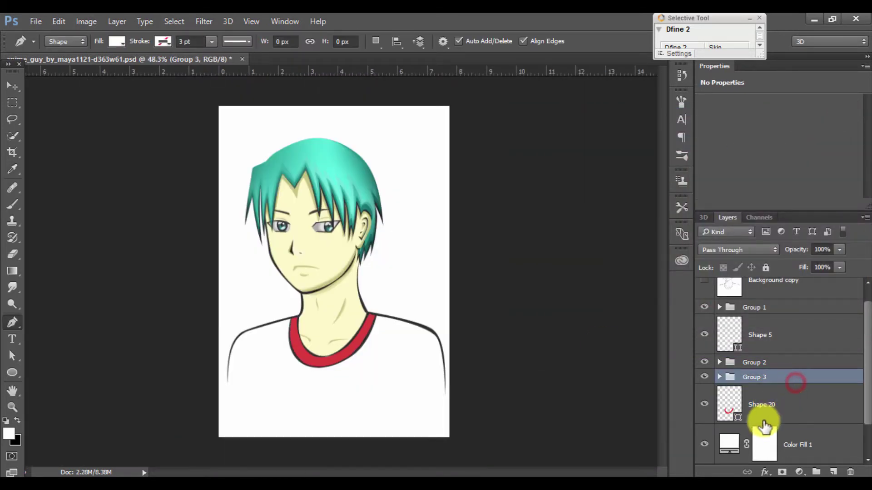
{"action": "double_click", "coordinate": [737, 421]}
{"action": "left_click", "coordinate": [701, 231]}
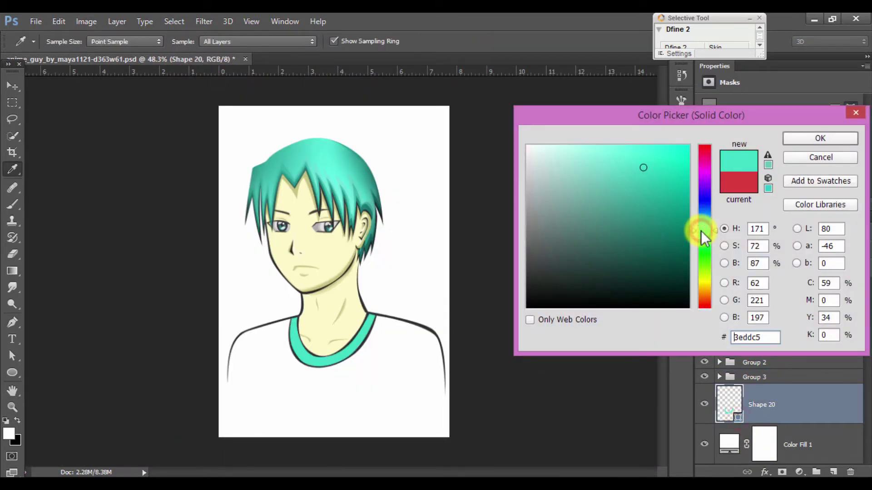
{"action": "mouse_move", "coordinate": [701, 231]}
{"action": "left_mouse_down"}
{"action": "mouse_move", "coordinate": [702, 248]}
{"action": "mouse_move", "coordinate": [703, 226]}
{"action": "left_mouse_up"}
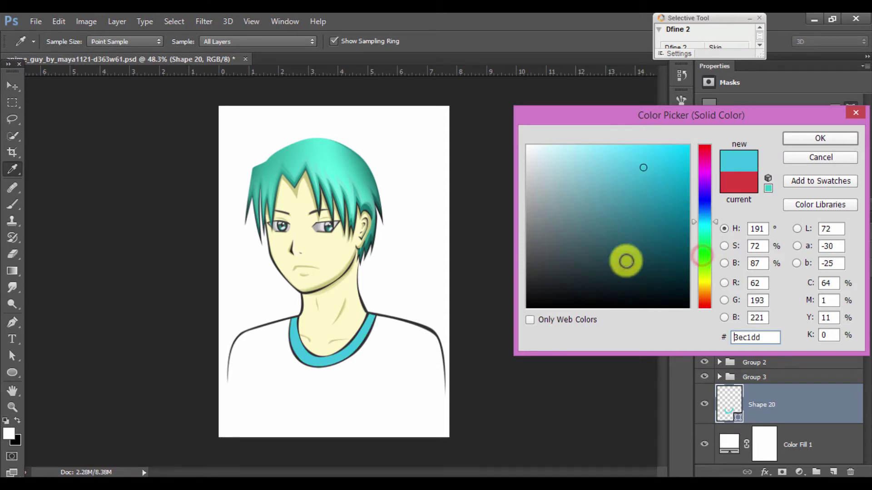
{"action": "mouse_move", "coordinate": [626, 260]}
{"action": "left_mouse_down"}
{"action": "mouse_move", "coordinate": [516, 253]}
{"action": "mouse_move", "coordinate": [528, 282]}
{"action": "left_mouse_up"}
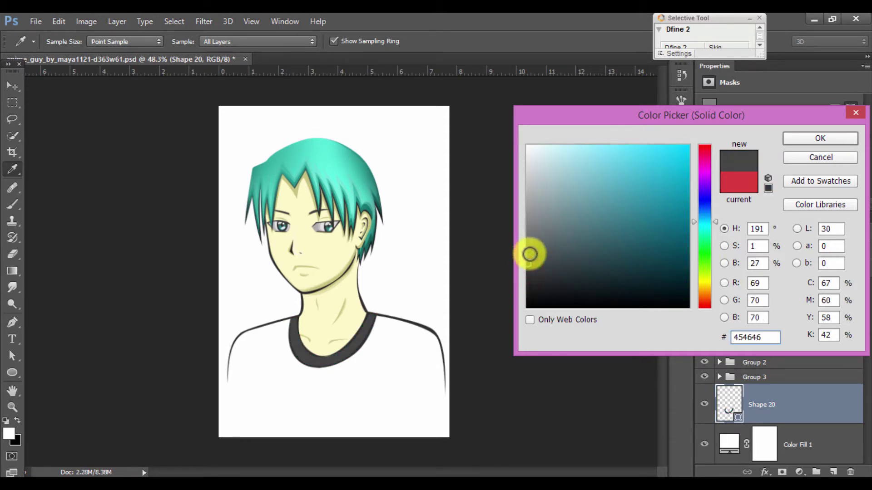
{"action": "left_click_drag", "start_coordinate": [530, 255], "coordinate": [526, 272]}
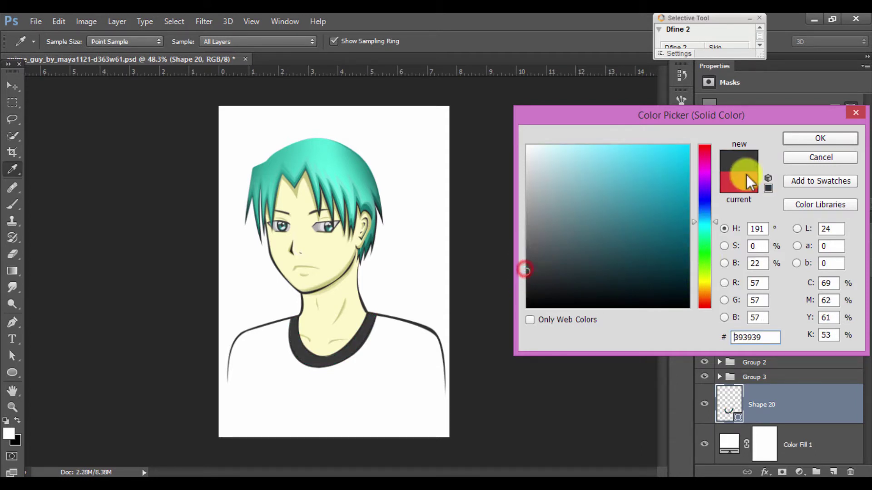
{"action": "left_click", "coordinate": [793, 139]}
{"action": "left_click", "coordinate": [834, 472]}
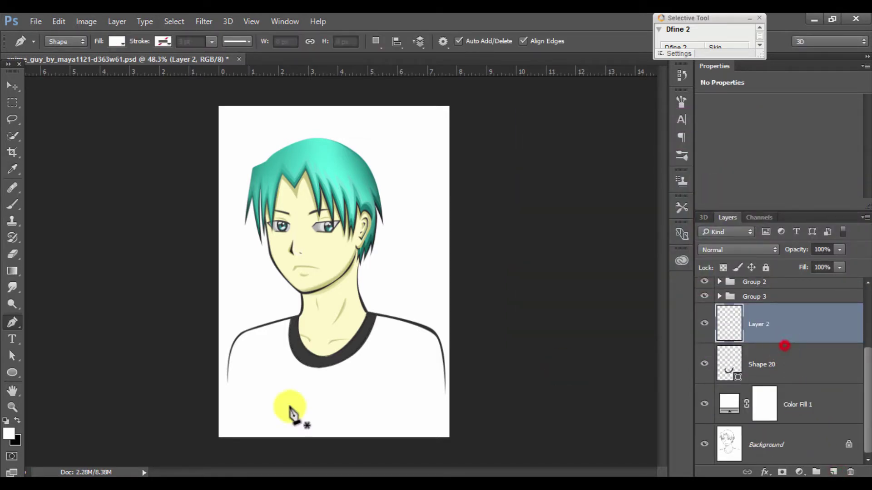
- Draw a closed inner collar shape curving toward the right shoulder
{"action": "scroll", "coordinate": [300, 363], "scroll_direction": "up", "scroll_amount": 5}
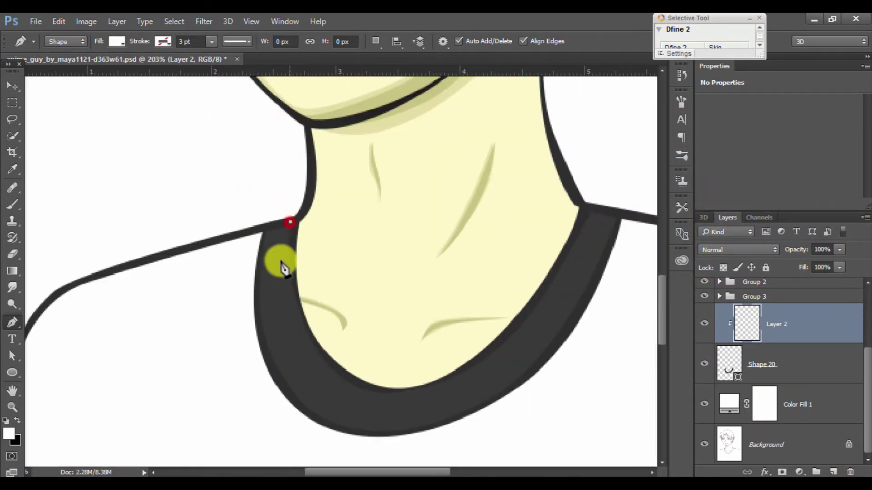
{"action": "left_click_drag", "start_coordinate": [336, 384], "coordinate": [418, 427]}
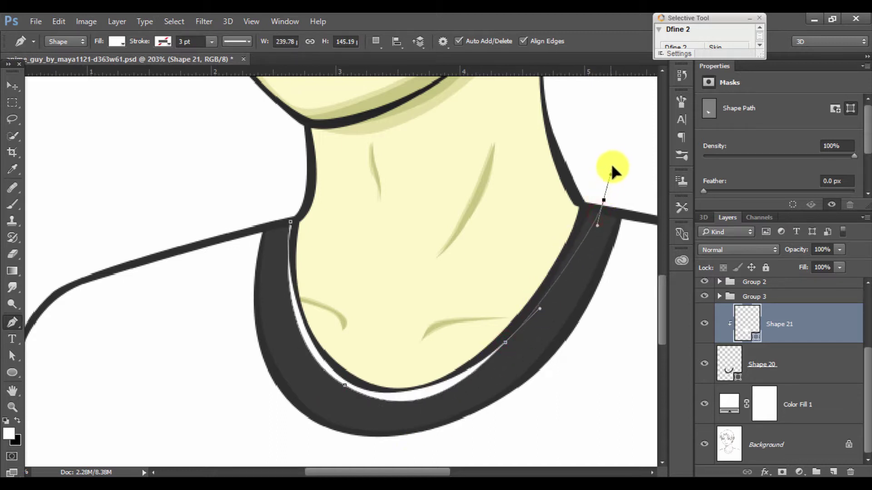
{"action": "left_click_drag", "start_coordinate": [582, 188], "coordinate": [442, 270]}
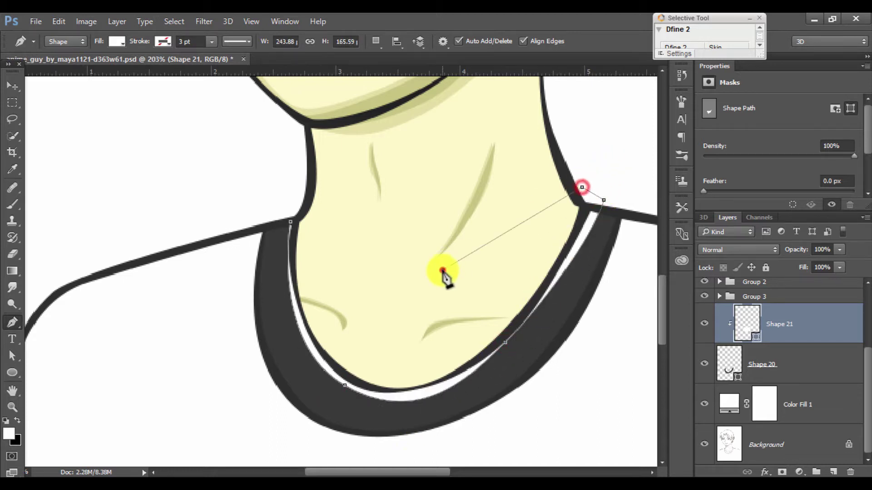
{"action": "left_click", "coordinate": [300, 215]}
- Fill the inner collar shape with the collar's sampled dark grey
{"action": "double_click", "coordinate": [755, 338]}
{"action": "left_click", "coordinate": [354, 416]}
{"action": "left_click", "coordinate": [527, 261]}
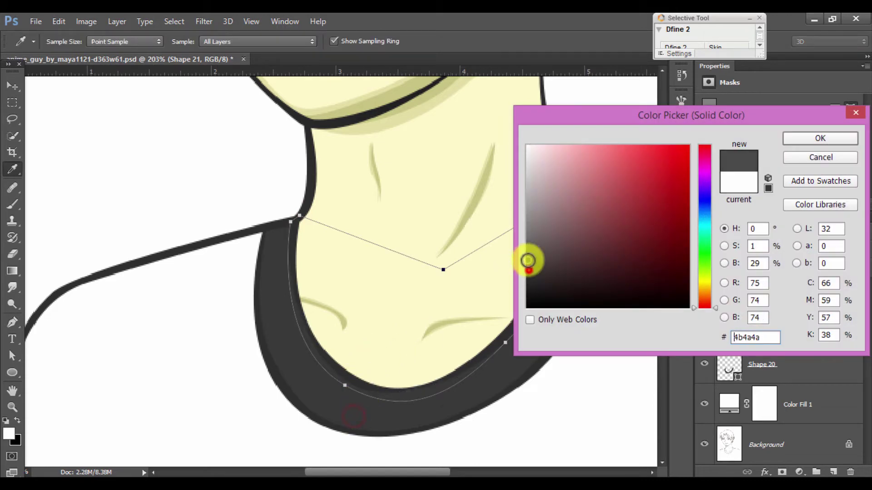
{"action": "left_click", "coordinate": [531, 275]}
{"action": "left_click", "coordinate": [469, 380]}
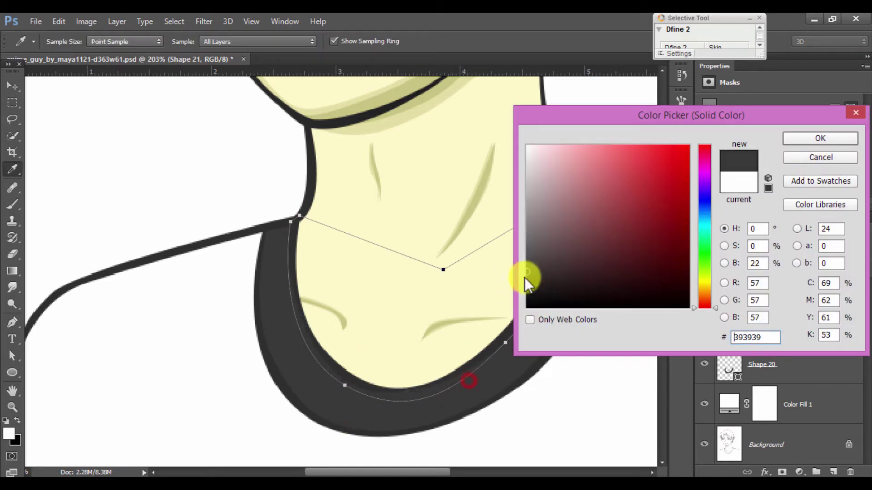
{"action": "left_click", "coordinate": [792, 139]}
- Set path mode to combine shapes and trace a closed outer collar outline
{"action": "scroll", "coordinate": [594, 315], "scroll_direction": "down", "scroll_amount": 3}
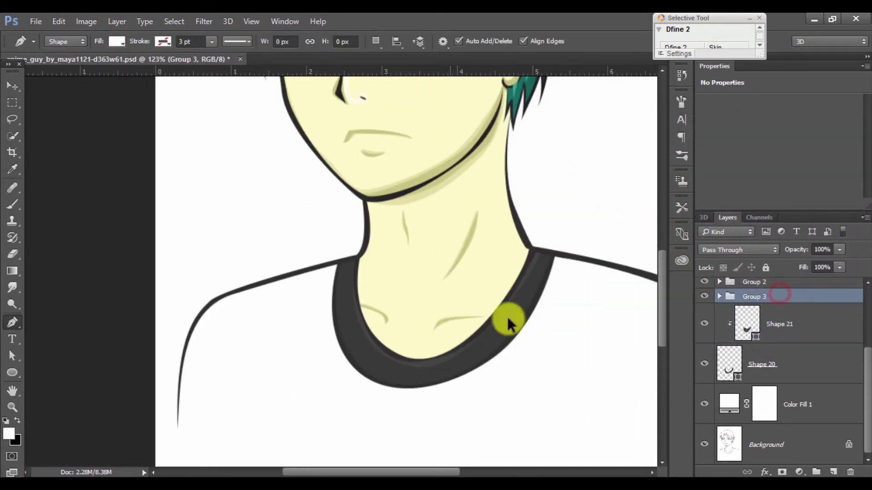
{"action": "scroll", "coordinate": [446, 354], "scroll_direction": "up", "scroll_amount": 3}
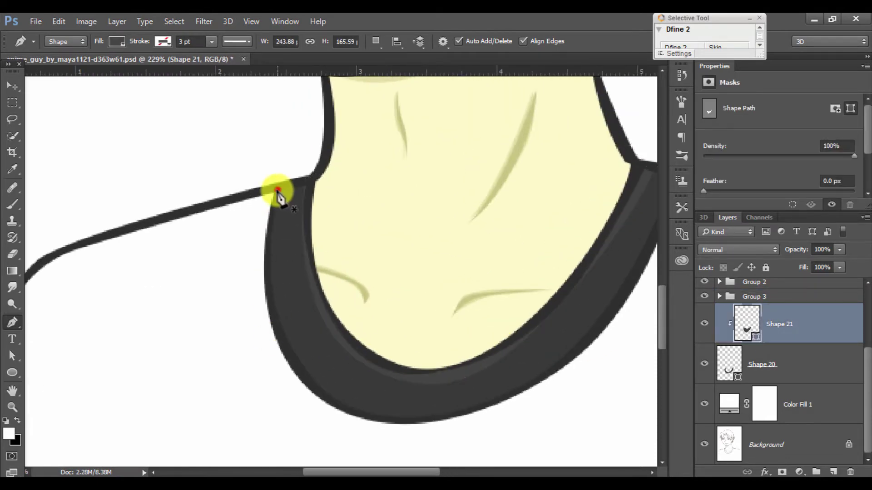
{"action": "left_click", "coordinate": [376, 41]}
{"action": "left_click", "coordinate": [391, 71]}
{"action": "left_click", "coordinate": [277, 188]}
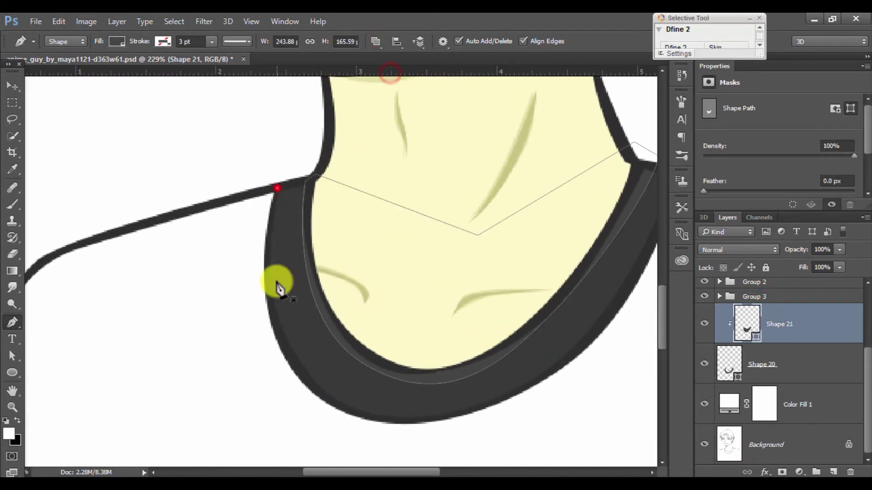
{"action": "left_click_drag", "start_coordinate": [349, 393], "coordinate": [498, 466]}
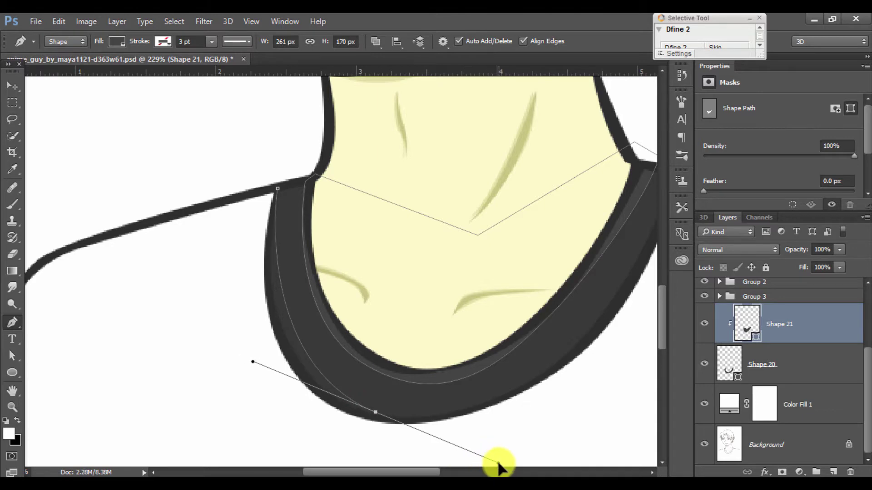
{"action": "left_click_drag", "start_coordinate": [264, 328], "coordinate": [238, 251]}
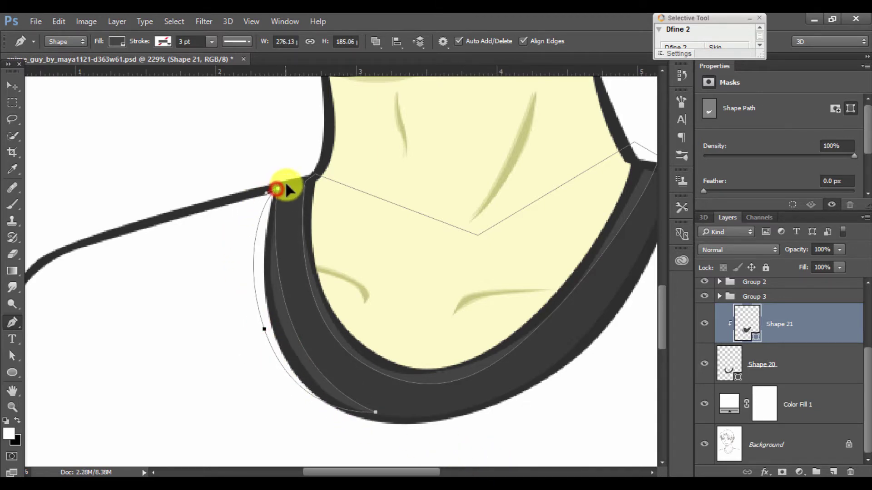
{"action": "left_click", "coordinate": [277, 189]}
- Recolour the collar fill a slightly darker grey, viewed with the whole drawing fitted
{"action": "key", "text": "ctrl+0"}
{"action": "left_click", "coordinate": [774, 298]}
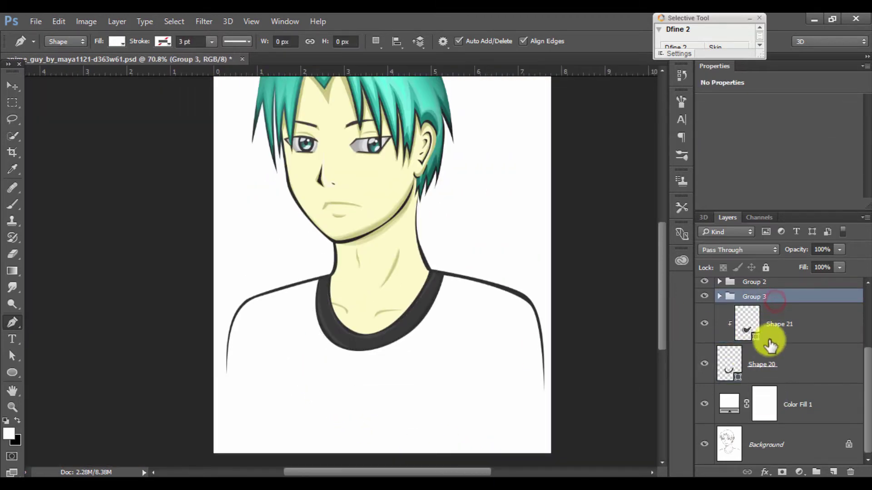
{"action": "double_click", "coordinate": [747, 329]}
{"action": "left_click_drag", "start_coordinate": [529, 247], "coordinate": [529, 232]}
{"action": "left_click", "coordinate": [437, 316]}
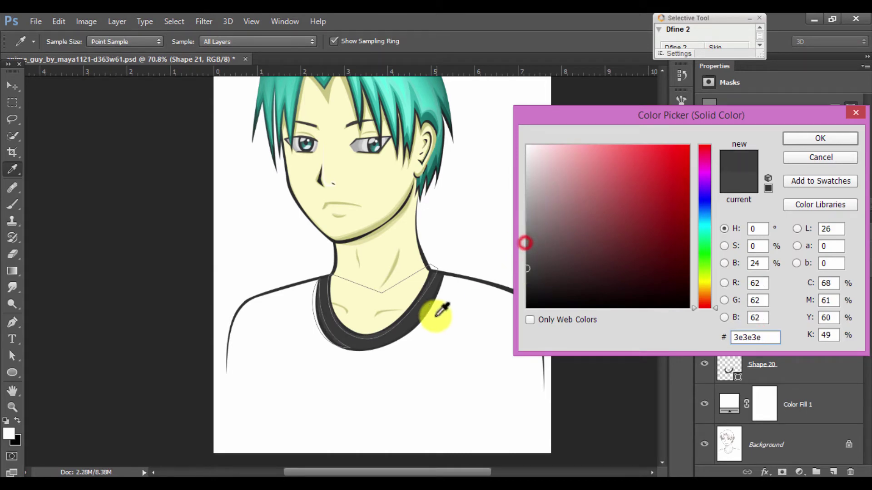
{"action": "left_click", "coordinate": [527, 273]}
{"action": "left_click", "coordinate": [820, 138]}
- Select the Group 3, Shape 20 and Color Fill 1 layers
{"action": "left_click", "coordinate": [763, 293]}
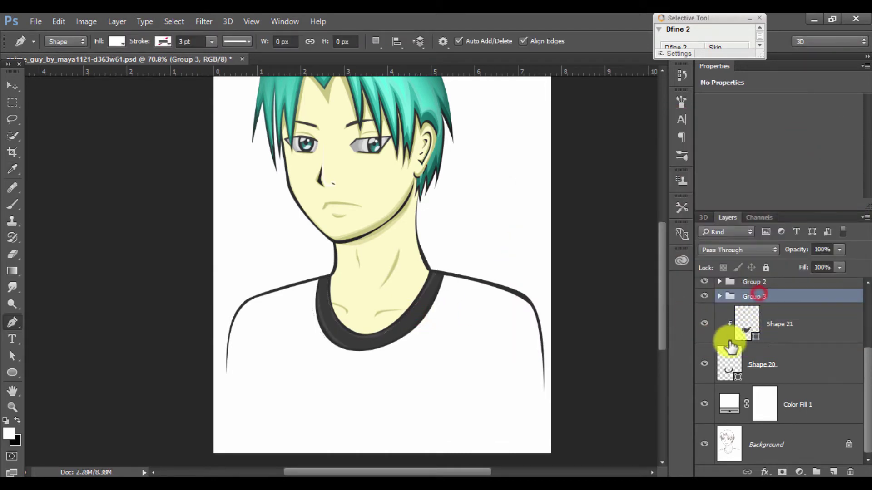
{"action": "left_click", "coordinate": [799, 362]}
{"action": "left_click", "coordinate": [813, 397]}
{"action": "scroll", "coordinate": [246, 349], "scroll_direction": "up", "scroll_amount": 2}
{"action": "scroll", "coordinate": [363, 241], "scroll_direction": "up", "scroll_amount": 2}
- Pen-draw a closed shirt outline spanning both shoulders and the chest below the collar
{"action": "left_click", "coordinate": [364, 235]}
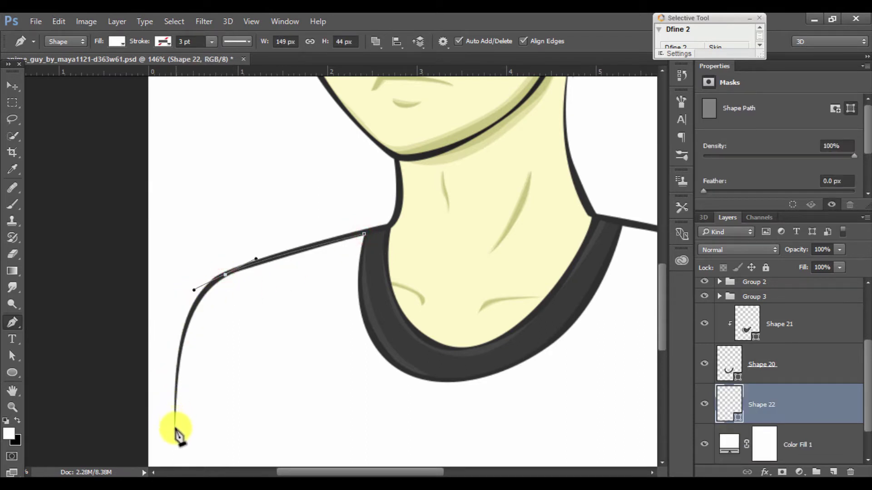
{"action": "left_click_drag", "start_coordinate": [176, 471], "coordinate": [171, 465]}
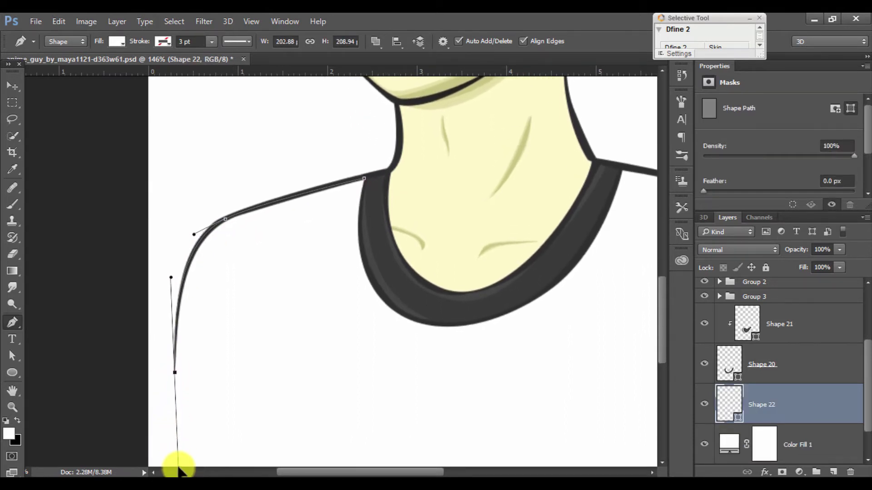
{"action": "left_click_drag", "start_coordinate": [222, 413], "coordinate": [210, 324]}
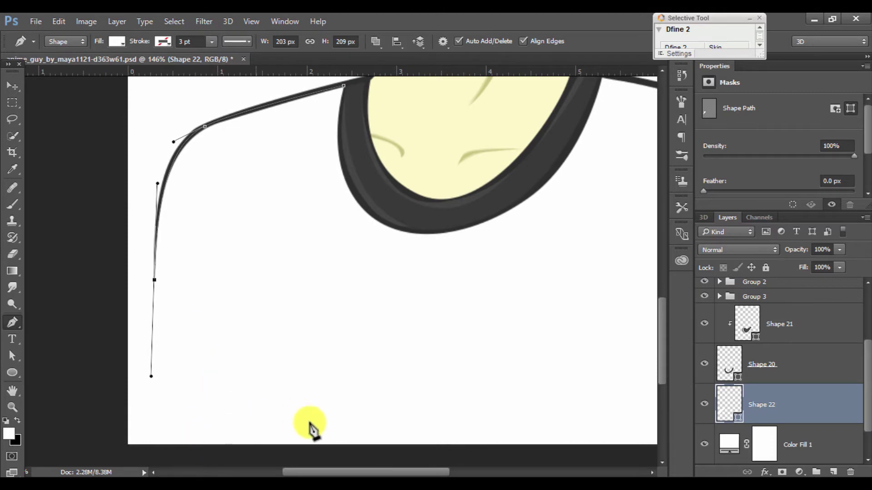
{"action": "left_click_drag", "start_coordinate": [538, 413], "coordinate": [362, 341]}
{"action": "left_click", "coordinate": [627, 396]}
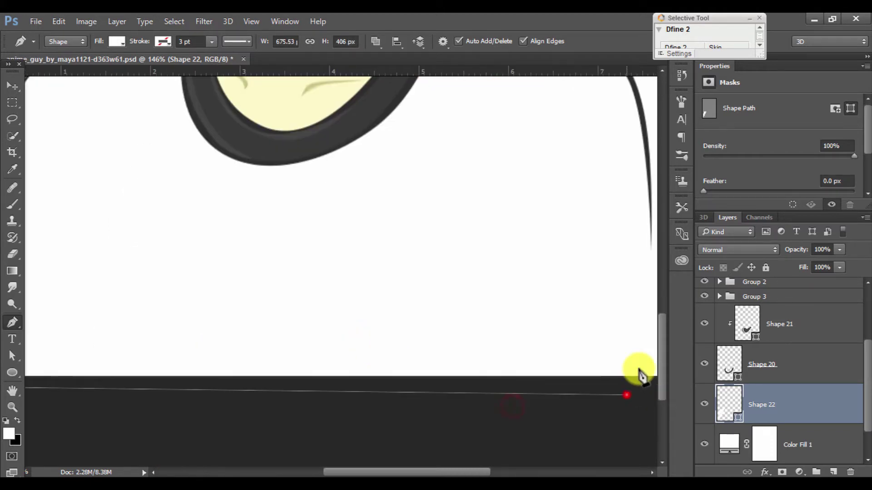
{"action": "left_click_drag", "start_coordinate": [638, 369], "coordinate": [447, 449]}
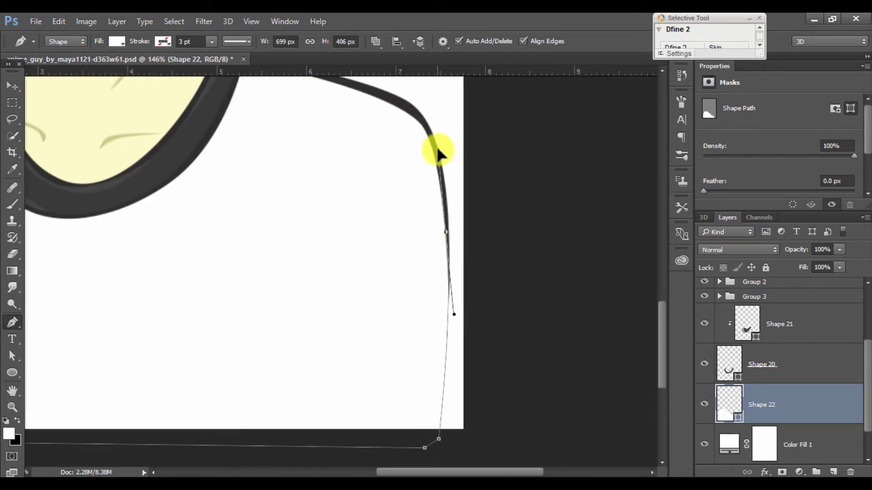
{"action": "left_click_drag", "start_coordinate": [437, 156], "coordinate": [438, 136]}
{"action": "mouse_move", "coordinate": [412, 107]}
{"action": "left_mouse_down"}
{"action": "mouse_move", "coordinate": [395, 105]}
{"action": "mouse_move", "coordinate": [410, 227]}
{"action": "mouse_move", "coordinate": [366, 211]}
{"action": "mouse_move", "coordinate": [626, 152]}
{"action": "left_mouse_up"}
{"action": "left_click", "coordinate": [219, 240]}
{"action": "left_click", "coordinate": [279, 135]}
{"action": "left_click", "coordinate": [242, 130]}
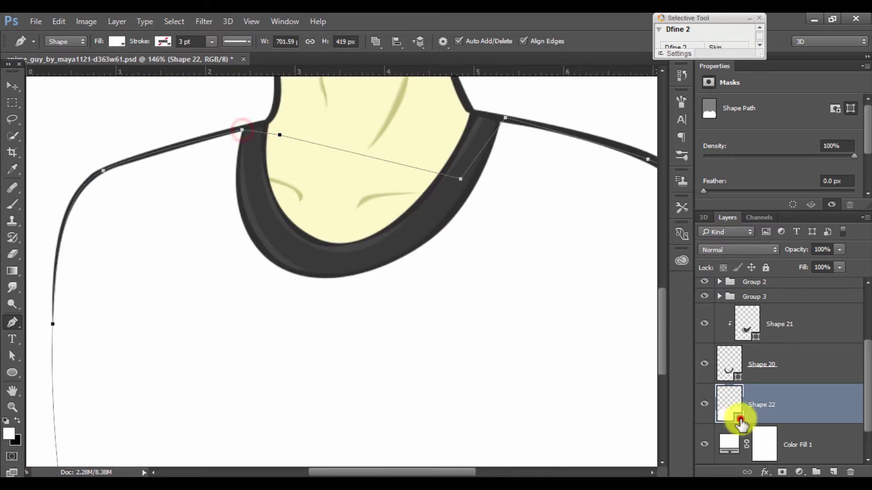
- Try red and green fills on the Shape 22 shirt layer, then settle on teal
{"action": "double_click", "coordinate": [739, 422]}
{"action": "left_click", "coordinate": [598, 201]}
{"action": "key", "text": "ctrl+minus"}
{"action": "left_click", "coordinate": [399, 325]}
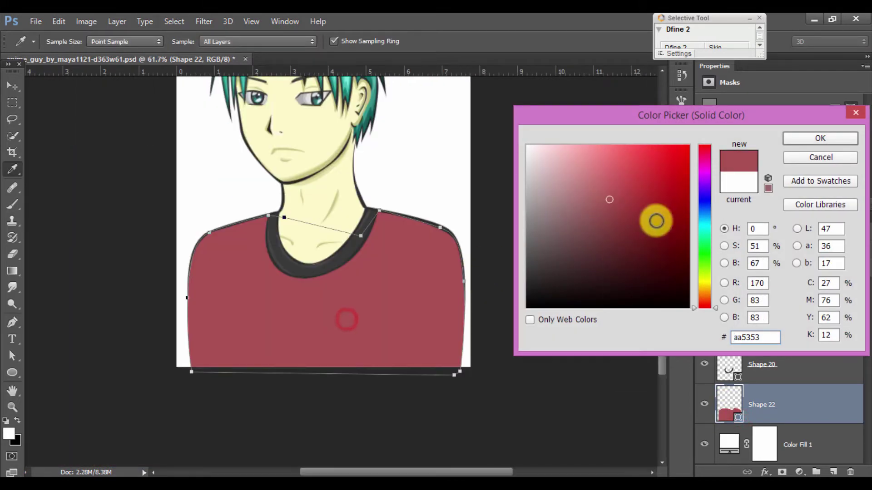
{"action": "left_click_drag", "start_coordinate": [656, 221], "coordinate": [640, 163]}
{"action": "left_click_drag", "start_coordinate": [695, 215], "coordinate": [705, 236]}
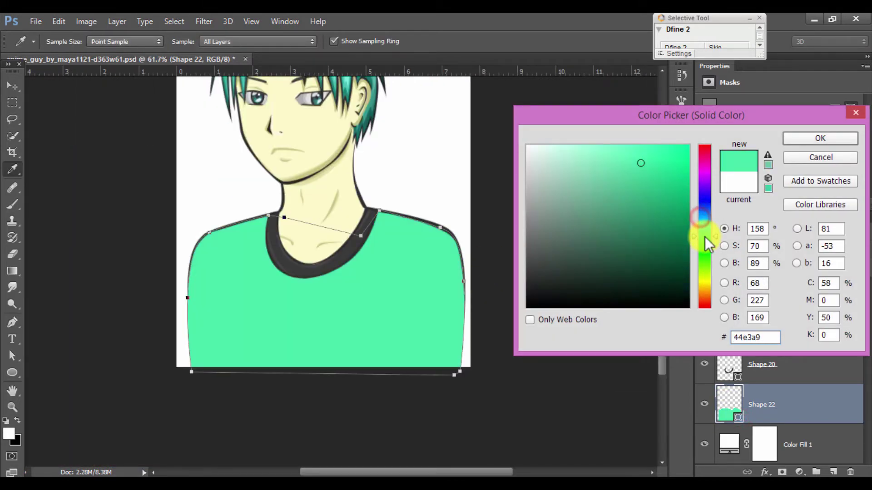
{"action": "left_click", "coordinate": [662, 199]}
{"action": "scroll", "coordinate": [331, 226], "scroll_direction": "down", "scroll_amount": 3}
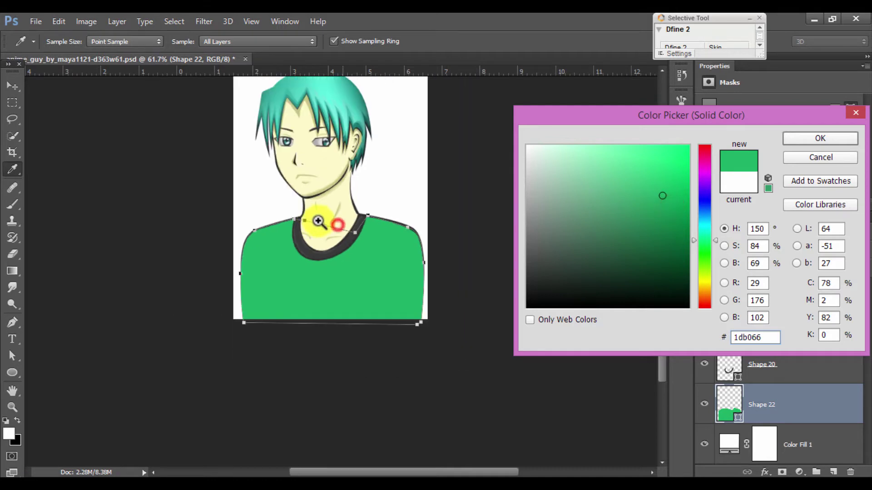
{"action": "left_click", "coordinate": [655, 197]}
{"action": "mouse_move", "coordinate": [705, 202]}
{"action": "left_mouse_down"}
{"action": "mouse_move", "coordinate": [707, 160]}
{"action": "mouse_move", "coordinate": [715, 223]}
{"action": "left_mouse_up"}
{"action": "mouse_move", "coordinate": [655, 237]}
{"action": "left_mouse_down"}
{"action": "mouse_move", "coordinate": [626, 181]}
{"action": "mouse_move", "coordinate": [638, 201]}
{"action": "mouse_move", "coordinate": [634, 186]}
{"action": "left_mouse_up"}
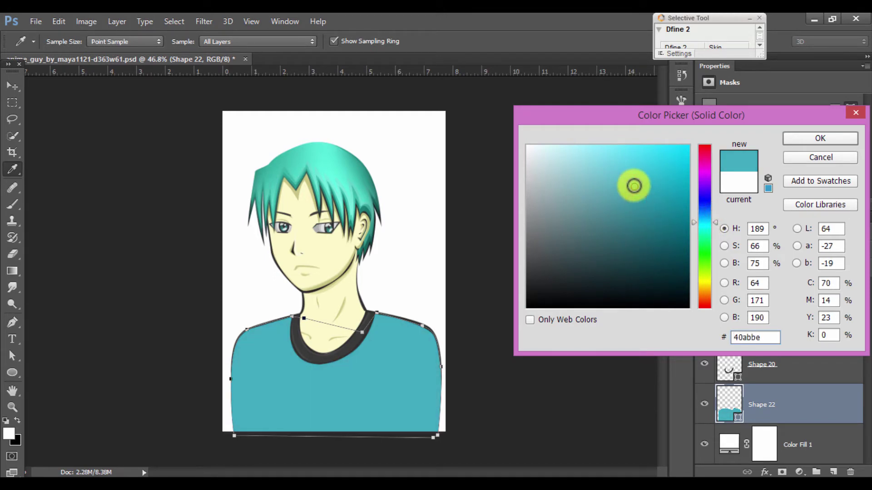
{"action": "left_click", "coordinate": [821, 138]}
{"action": "scroll", "coordinate": [415, 282], "scroll_direction": "up", "scroll_amount": 3}
- Set the Pen path operation to Subtract Front Shape
{"action": "scroll", "coordinate": [414, 282], "scroll_direction": "down", "scroll_amount": 5}
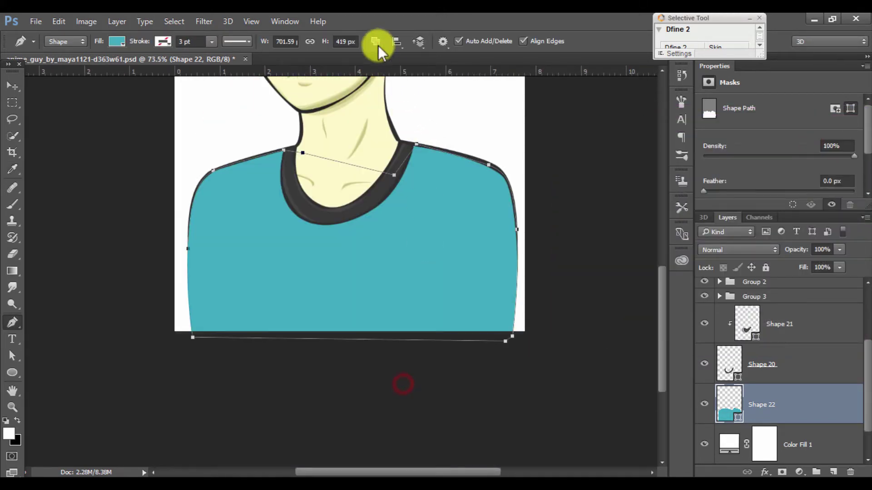
{"action": "left_click", "coordinate": [375, 41]}
{"action": "left_click", "coordinate": [386, 83]}
{"action": "left_click", "coordinate": [380, 39]}
{"action": "left_click", "coordinate": [386, 67]}
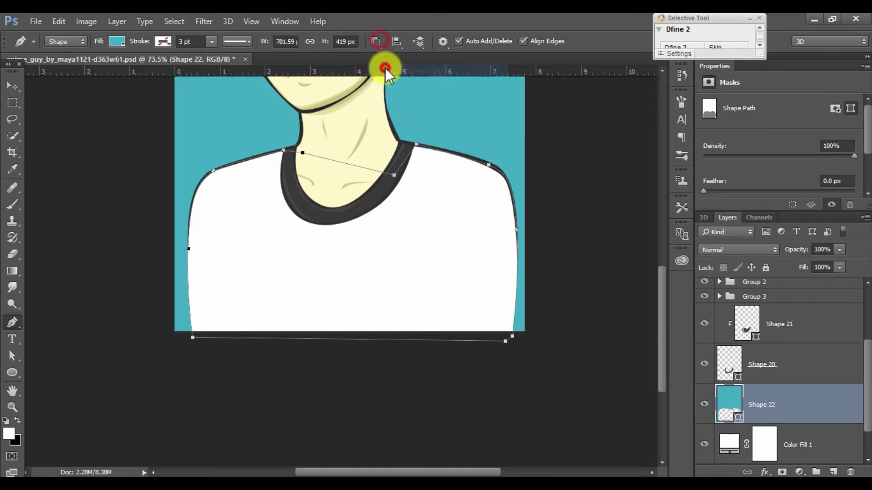
{"action": "left_click", "coordinate": [764, 366]}
{"action": "left_click", "coordinate": [781, 411]}
{"action": "left_click", "coordinate": [376, 41]}
{"action": "left_click", "coordinate": [386, 68]}
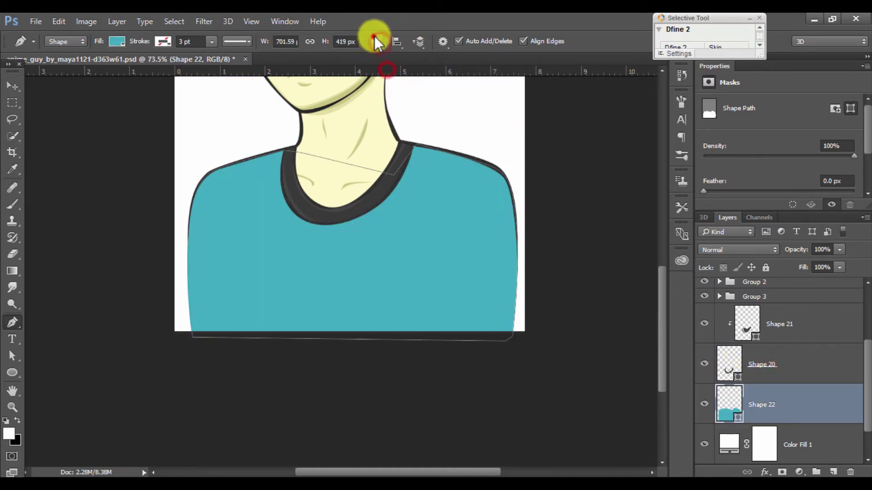
{"action": "left_click", "coordinate": [375, 40]}
{"action": "left_click", "coordinate": [387, 83]}
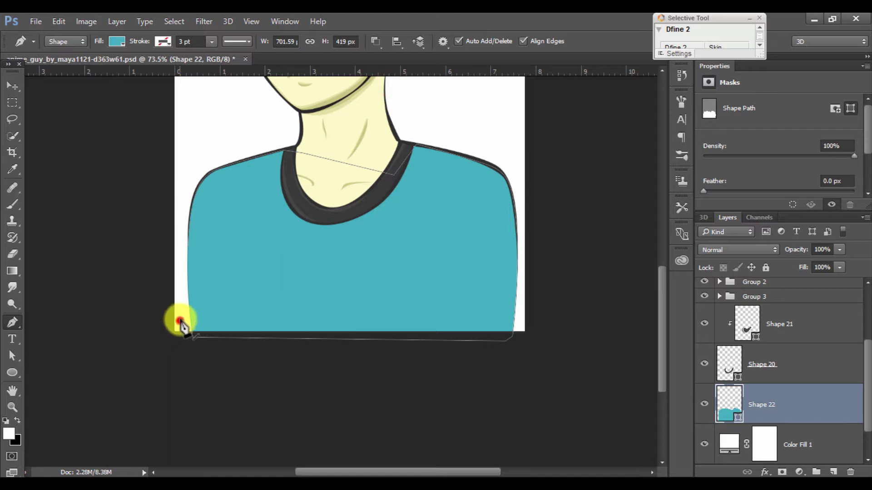
- Place zigzag points across the left and middle of the shirt's lower half
{"action": "left_click", "coordinate": [233, 263]}
{"action": "left_click", "coordinate": [218, 296]}
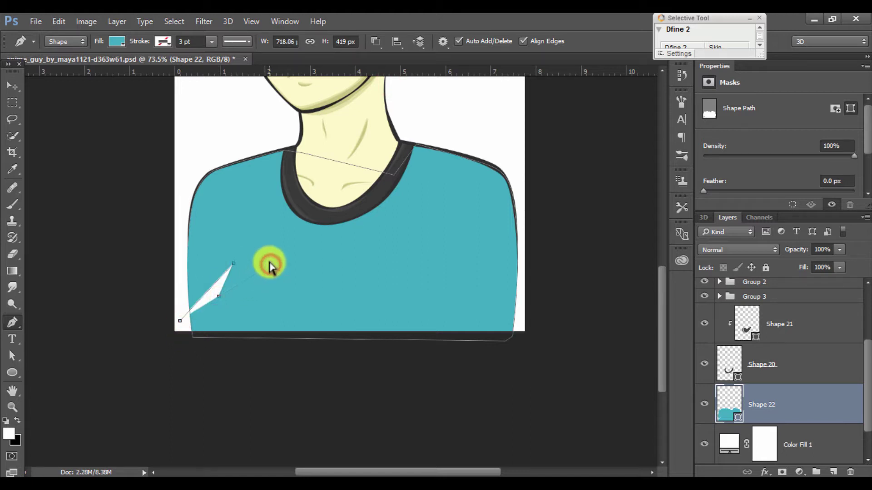
{"action": "left_click", "coordinate": [259, 261]}
{"action": "left_click", "coordinate": [246, 284]}
{"action": "left_click", "coordinate": [292, 259]}
{"action": "left_click", "coordinate": [275, 276]}
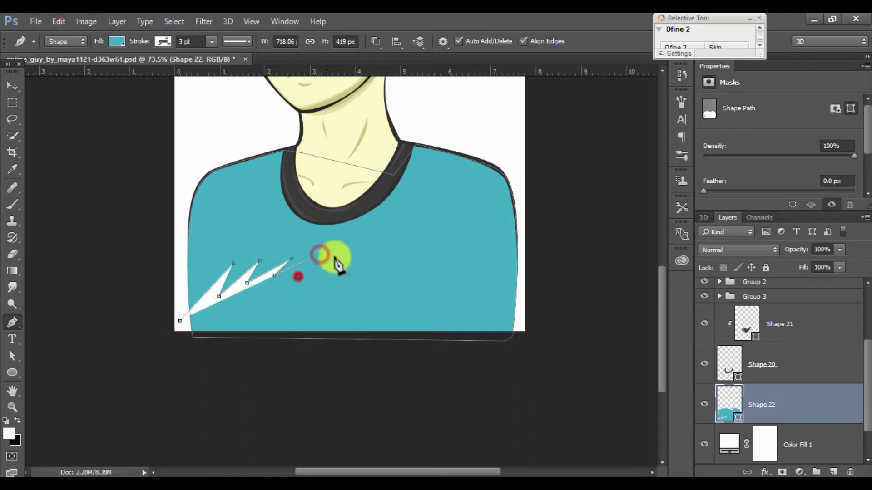
{"action": "left_click", "coordinate": [350, 274]}
{"action": "left_click", "coordinate": [362, 255]}
{"action": "left_click", "coordinate": [368, 271]}
{"action": "left_click", "coordinate": [378, 249]}
{"action": "left_click", "coordinate": [411, 247]}
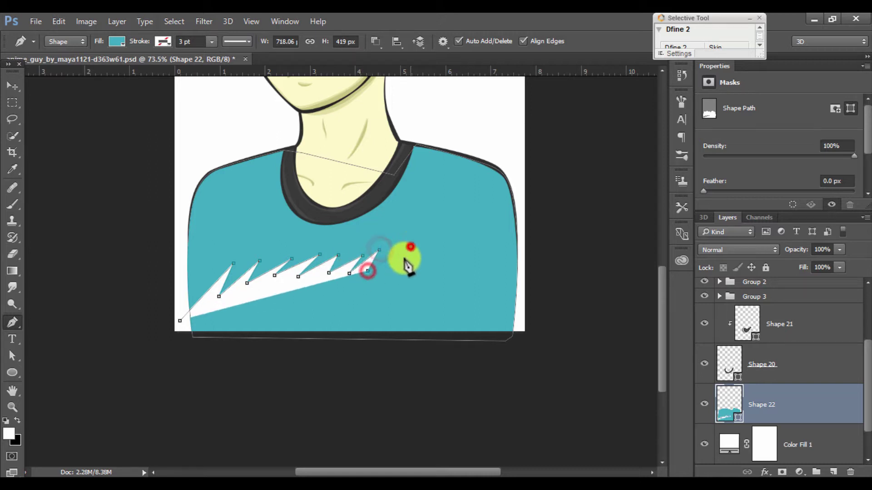
- Extend the zigzag to the shirt's right edge and close the cut-out below it
{"action": "left_click", "coordinate": [408, 290]}
{"action": "left_click", "coordinate": [438, 253]}
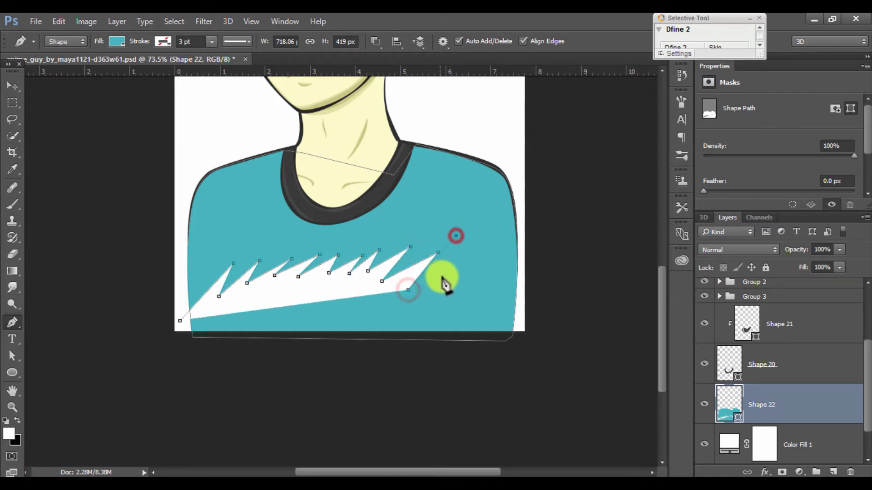
{"action": "left_click", "coordinate": [439, 285]}
{"action": "left_click", "coordinate": [457, 243]}
{"action": "left_click", "coordinate": [460, 275]}
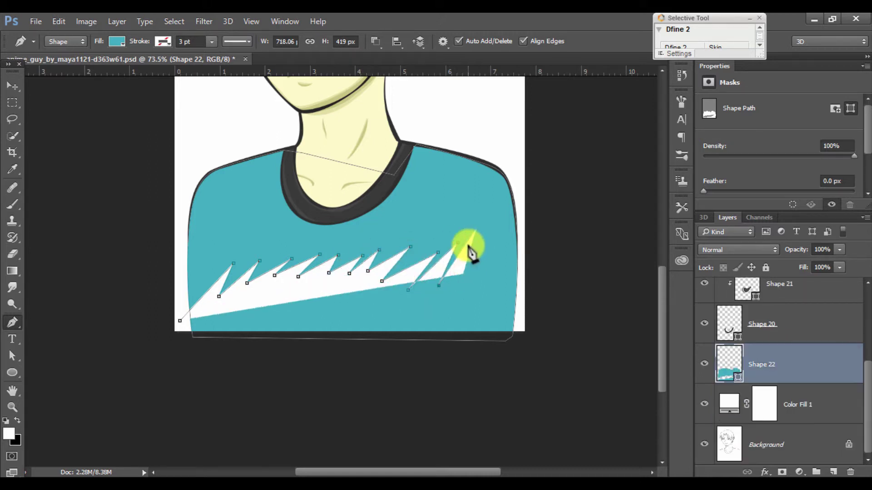
{"action": "left_click", "coordinate": [468, 245]}
{"action": "left_click", "coordinate": [489, 284]}
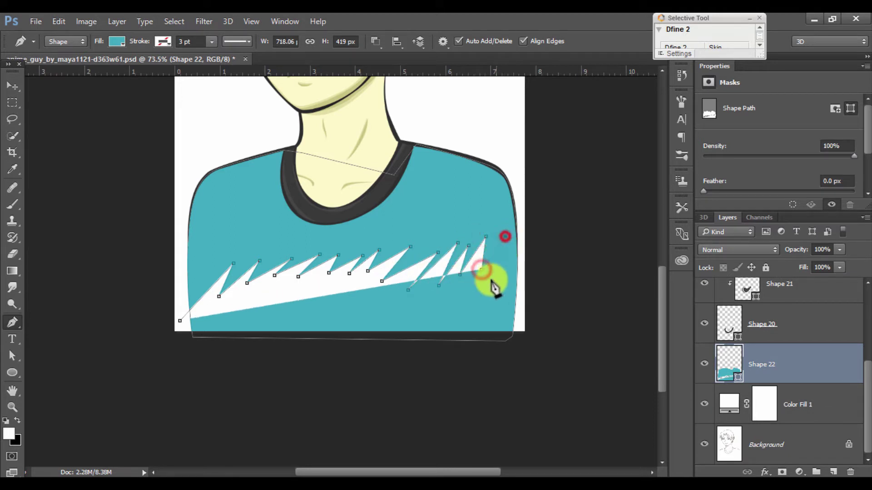
{"action": "left_click", "coordinate": [524, 247]}
{"action": "left_click", "coordinate": [543, 320]}
{"action": "left_click", "coordinate": [533, 377]}
{"action": "left_click", "coordinate": [371, 384]}
{"action": "left_click", "coordinate": [188, 383]}
{"action": "left_click", "coordinate": [181, 322]}
- Try blurring the shirt's jagged edge after rasterizing Shape 22, then undo the blur
{"action": "left_click", "coordinate": [825, 414]}
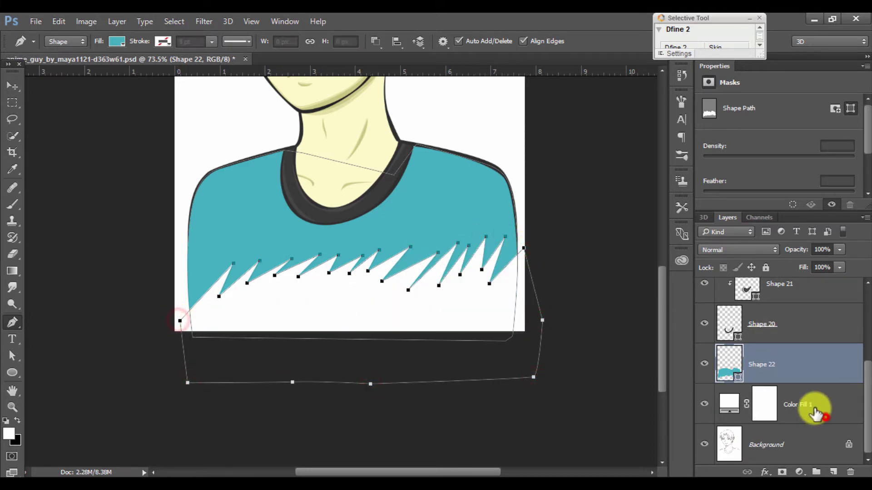
{"action": "scroll", "coordinate": [436, 284], "scroll_direction": "down", "scroll_amount": 3}
{"action": "scroll", "coordinate": [369, 330], "scroll_direction": "up", "scroll_amount": 1}
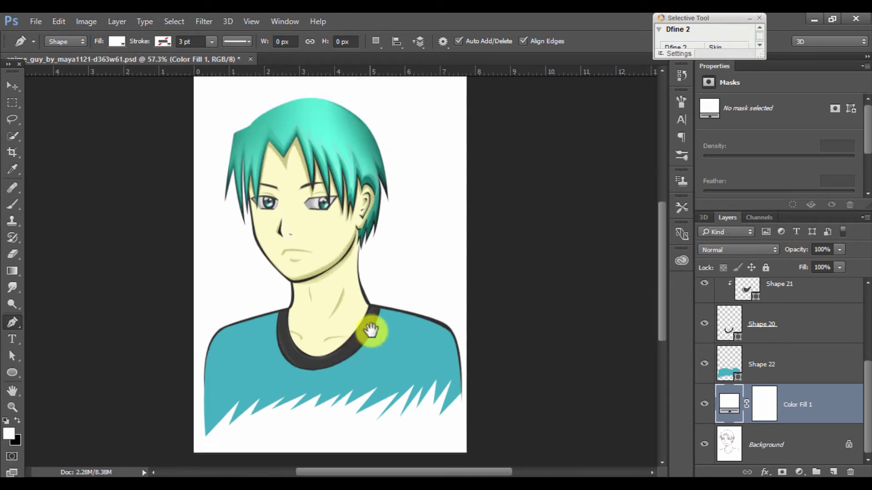
{"action": "left_click", "coordinate": [807, 358]}
{"action": "left_click", "coordinate": [12, 304]}
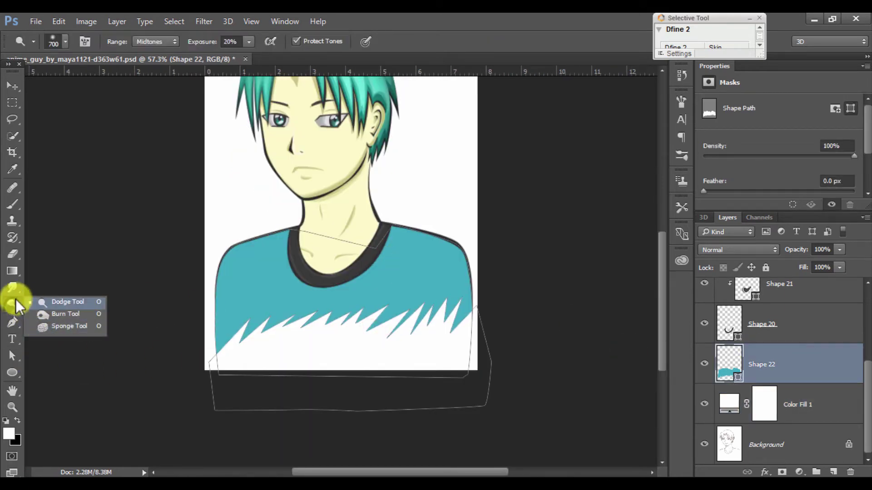
{"action": "left_click", "coordinate": [12, 287]}
{"action": "left_click", "coordinate": [43, 282]}
{"action": "left_click", "coordinate": [244, 356]}
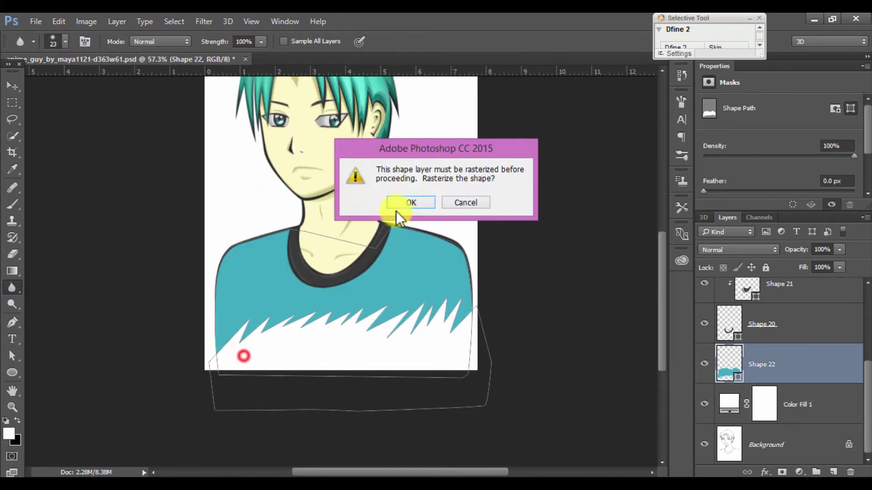
{"action": "left_click", "coordinate": [403, 206]}
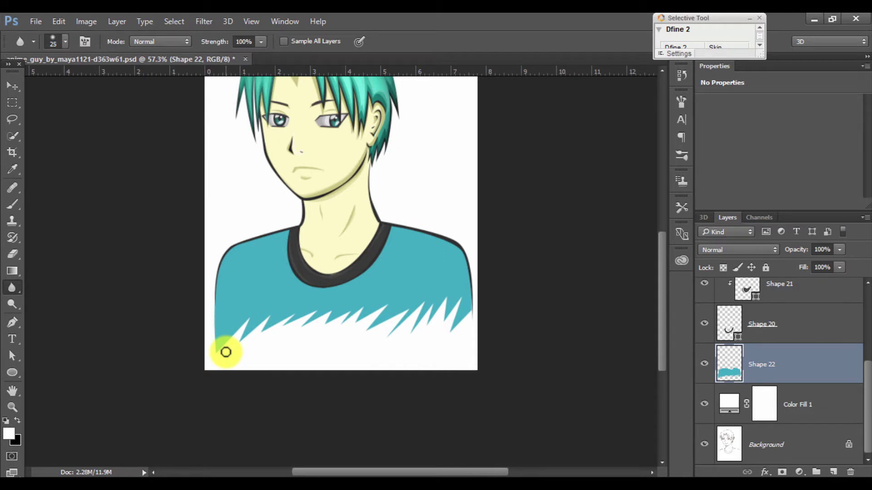
{"action": "left_click_drag", "start_coordinate": [226, 352], "coordinate": [459, 318]}
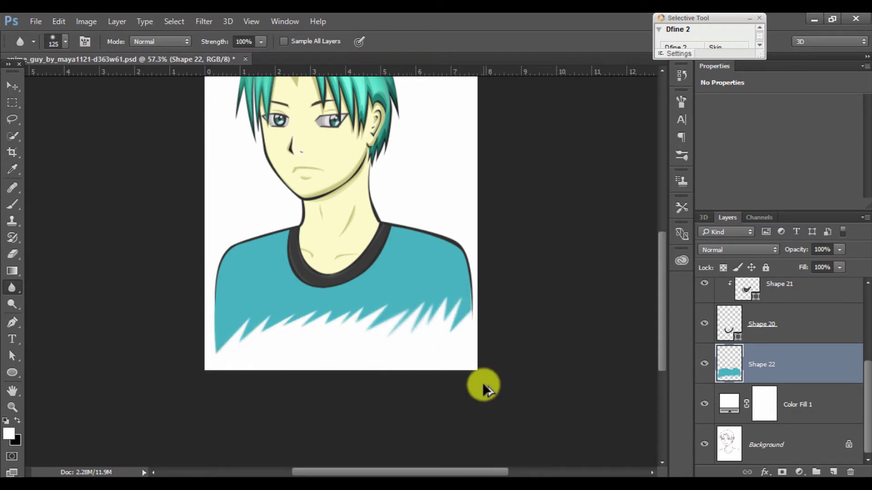
{"action": "key", "text": "ctrl+z"}
- Zoom in and add an empty layer mask to Shape 22
{"action": "scroll", "coordinate": [256, 325], "scroll_direction": "up", "scroll_amount": 2}
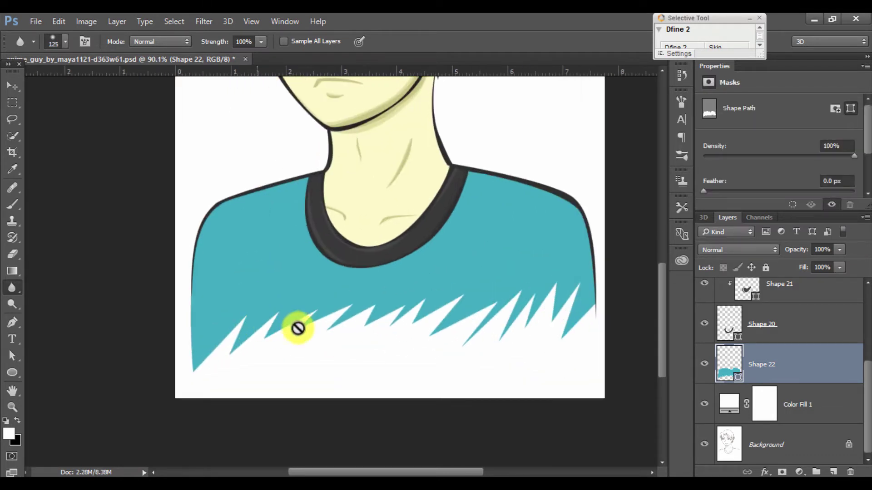
{"action": "left_click_drag", "start_coordinate": [395, 334], "coordinate": [278, 340]}
{"action": "left_click", "coordinate": [784, 472]}
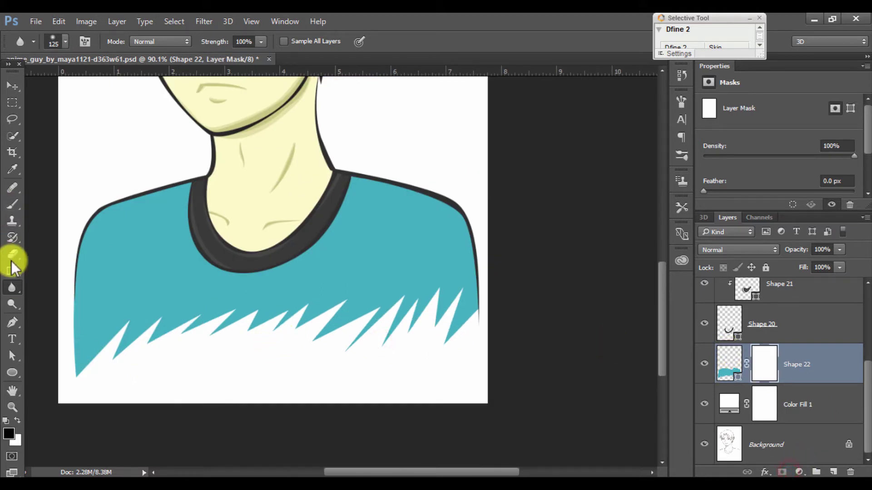
- Drag a gradient on the shirt's mask so it fades to white toward the bottom
{"action": "left_click", "coordinate": [12, 269]}
{"action": "left_click_drag", "start_coordinate": [274, 371], "coordinate": [273, 169]}
{"action": "left_click_drag", "start_coordinate": [268, 326], "coordinate": [268, 282]}
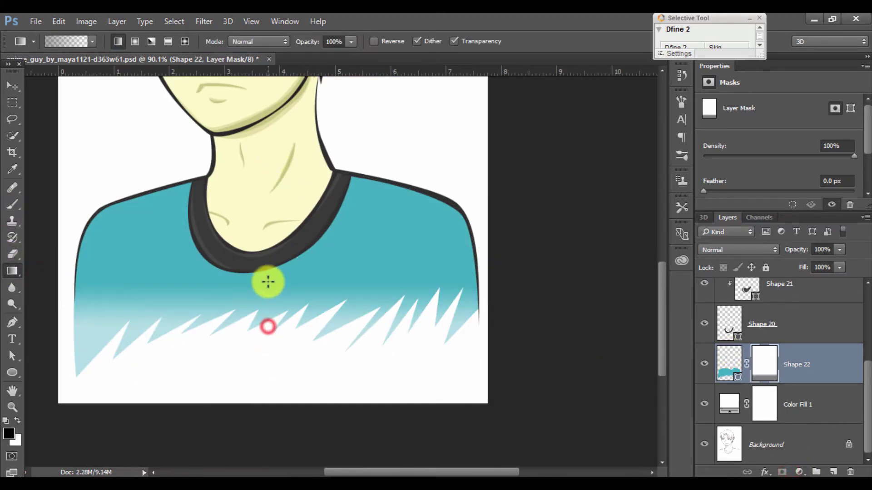
{"action": "left_click_drag", "start_coordinate": [266, 322], "coordinate": [263, 283]}
{"action": "scroll", "coordinate": [286, 307], "scroll_direction": "down", "scroll_amount": 3}
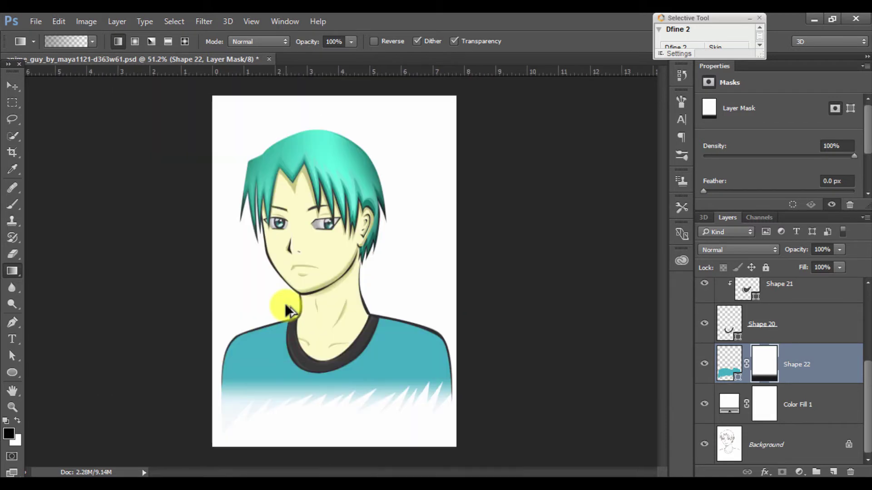
{"action": "left_click_drag", "start_coordinate": [356, 295], "coordinate": [364, 315]}
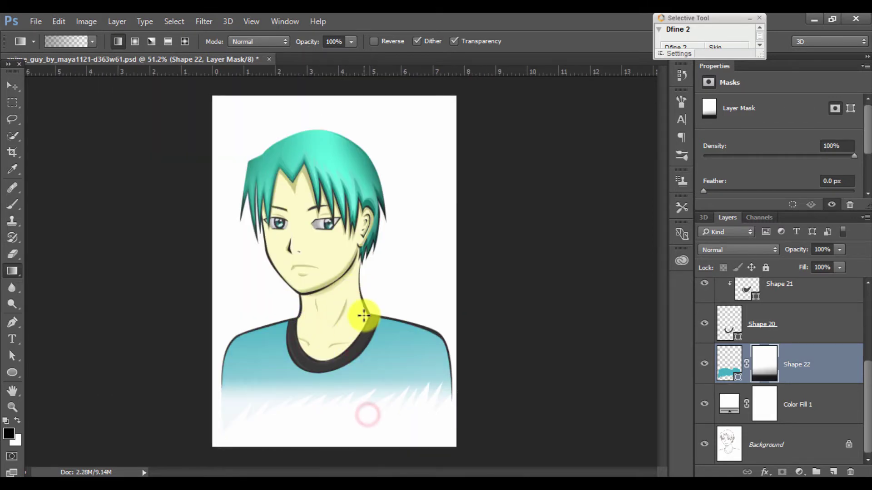
{"action": "left_click_drag", "start_coordinate": [344, 119], "coordinate": [344, 120]}
{"action": "scroll", "coordinate": [447, 326], "scroll_direction": "up", "scroll_amount": 1}
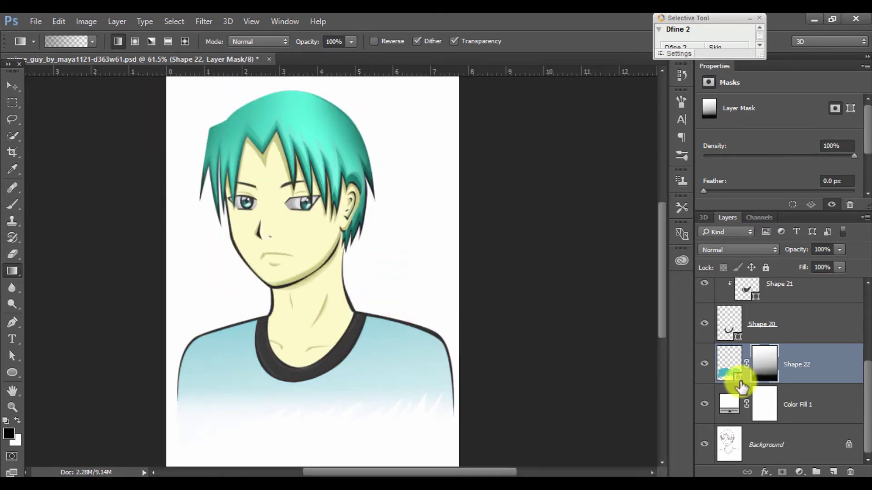
- Paint white on the mask with an enlarged soft brush to restore teal near the shoulders
{"action": "left_click", "coordinate": [17, 205]}
{"action": "key", "text": "x"}
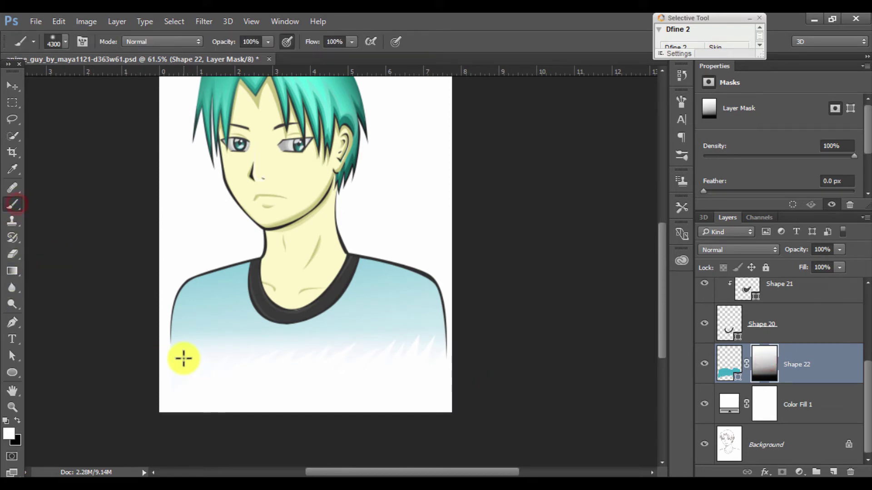
{"action": "right_click", "coordinate": [227, 294]}
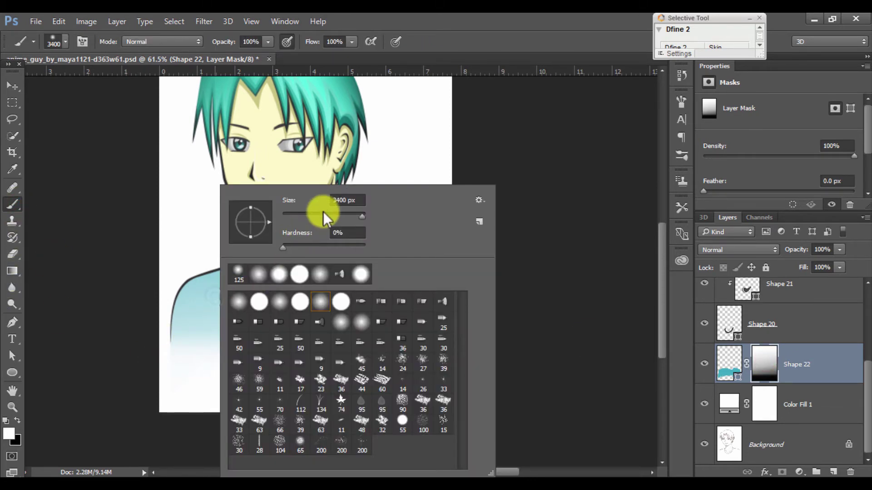
{"action": "key", "text": "Return"}
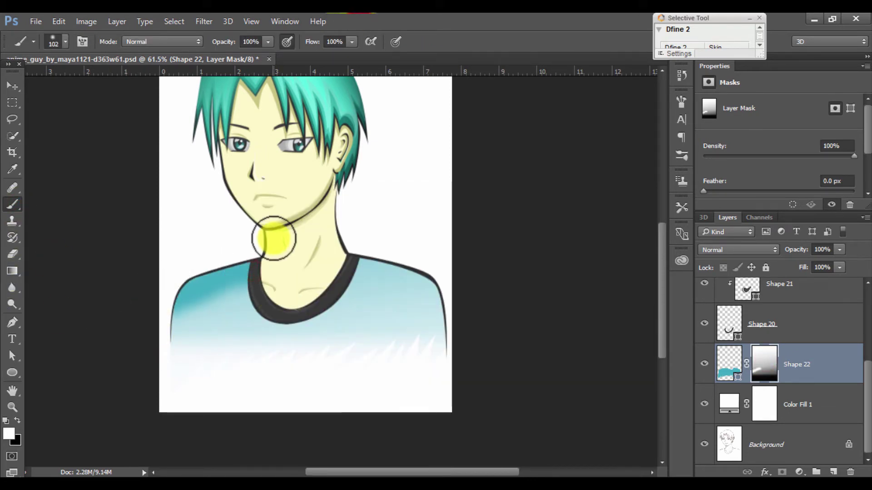
{"action": "right_click", "coordinate": [275, 171]}
{"action": "key", "text": "Return"}
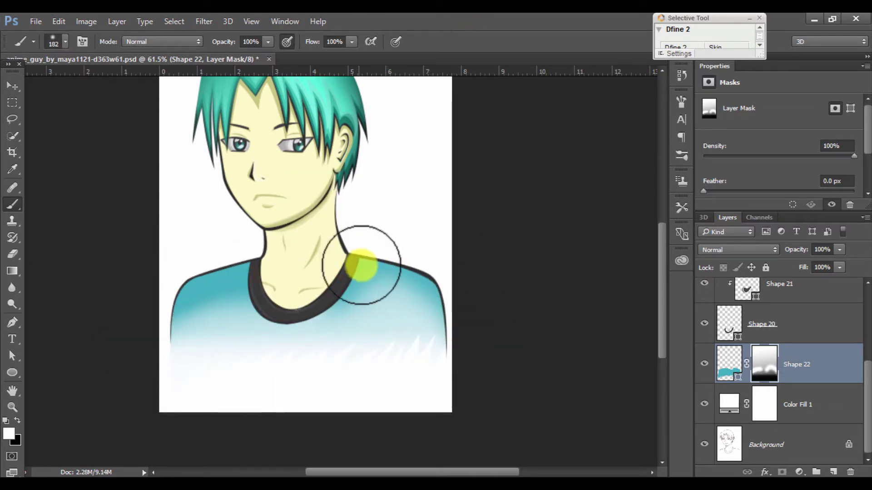
{"action": "key", "text": "bracketright"}
{"action": "key", "text": "bracketright"}
{"action": "key", "text": "bracketright"}
{"action": "key", "text": "bracketright"}
{"action": "left_click_drag", "start_coordinate": [378, 229], "coordinate": [400, 175]}
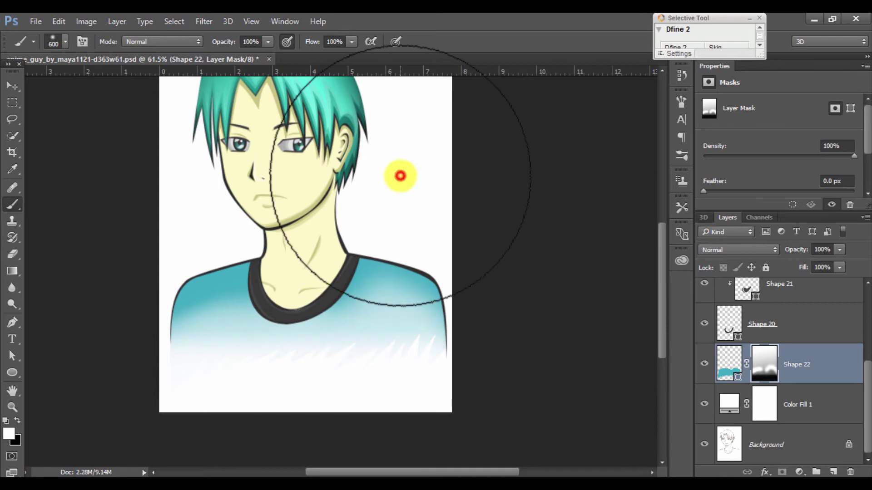
{"action": "left_click", "coordinate": [206, 191]}
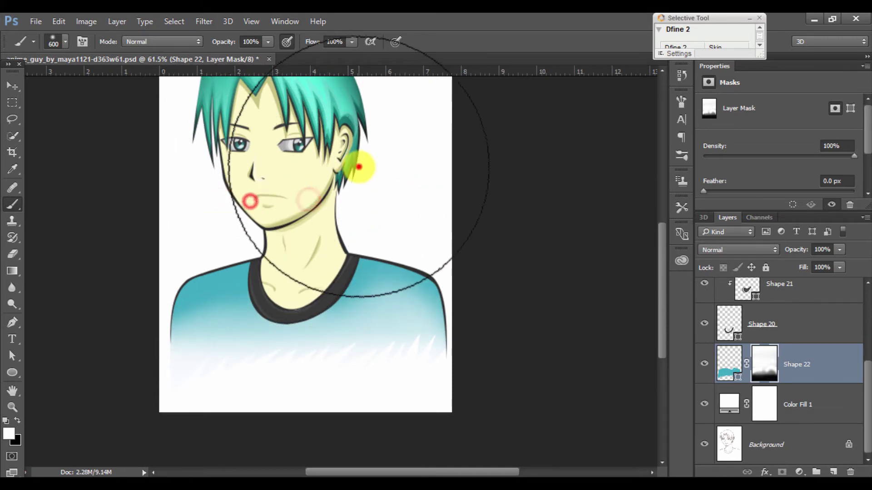
- Fit the image to view, adjust the shirt fill hue, and add an empty Layer 2
{"action": "left_click", "coordinate": [356, 165]}
{"action": "key", "text": "ctrl+0"}
{"action": "double_click", "coordinate": [729, 363]}
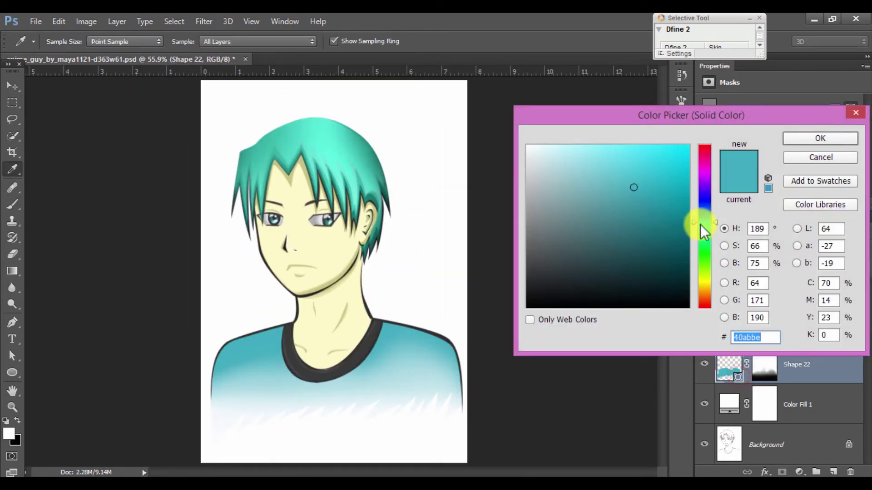
{"action": "mouse_move", "coordinate": [701, 224]}
{"action": "left_mouse_down"}
{"action": "mouse_move", "coordinate": [708, 203]}
{"action": "mouse_move", "coordinate": [710, 222]}
{"action": "left_mouse_up"}
{"action": "left_click", "coordinate": [820, 138]}
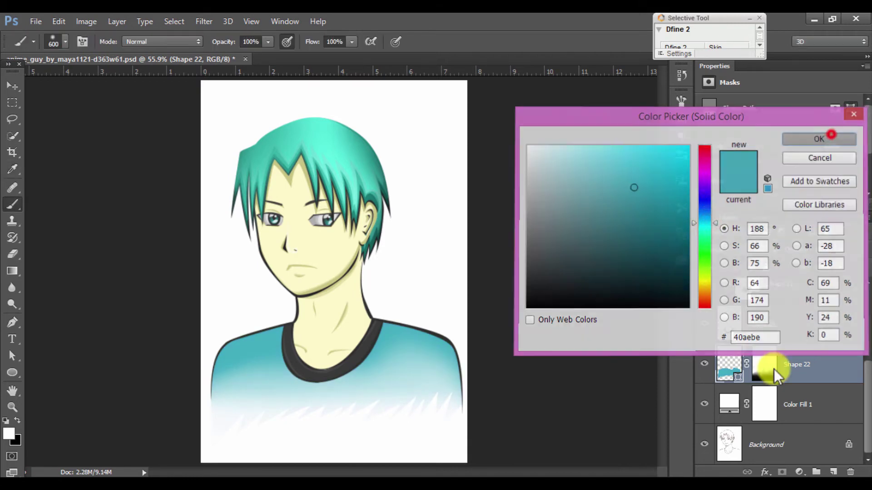
{"action": "left_click", "coordinate": [833, 473]}
- Start a Pen shape outline along the left sleeve and shoulder
{"action": "left_click", "coordinate": [12, 322]}
{"action": "scroll", "coordinate": [263, 389], "scroll_direction": "up", "scroll_amount": 1}
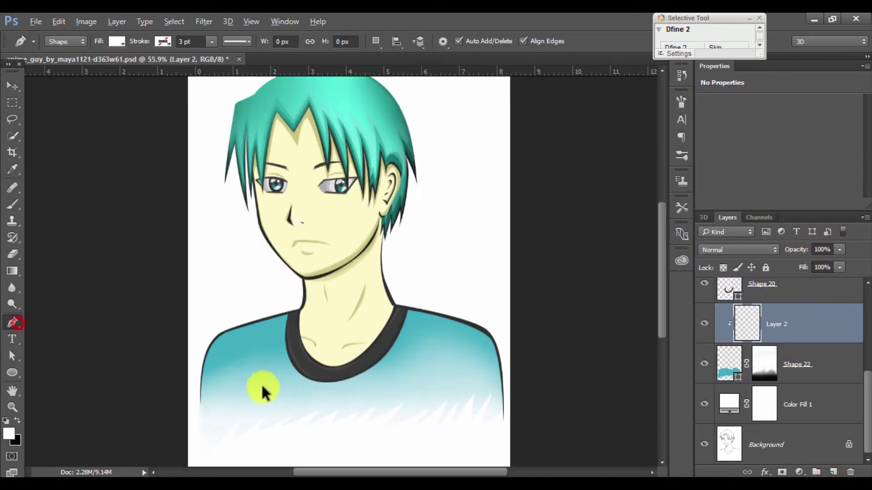
{"action": "scroll", "coordinate": [263, 389], "scroll_direction": "up", "scroll_amount": 1}
{"action": "left_click", "coordinate": [186, 404]}
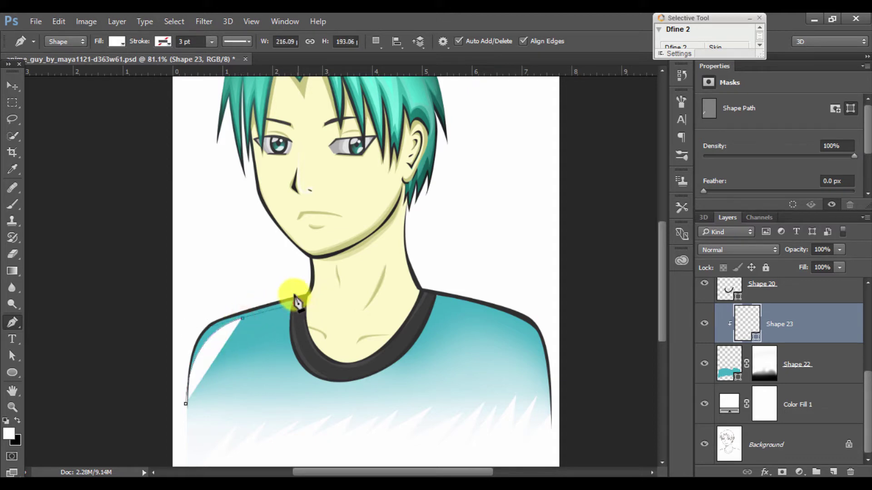
{"action": "left_click_drag", "start_coordinate": [298, 303], "coordinate": [276, 278]}
{"action": "left_click", "coordinate": [186, 404]}
{"action": "left_click", "coordinate": [722, 336]}
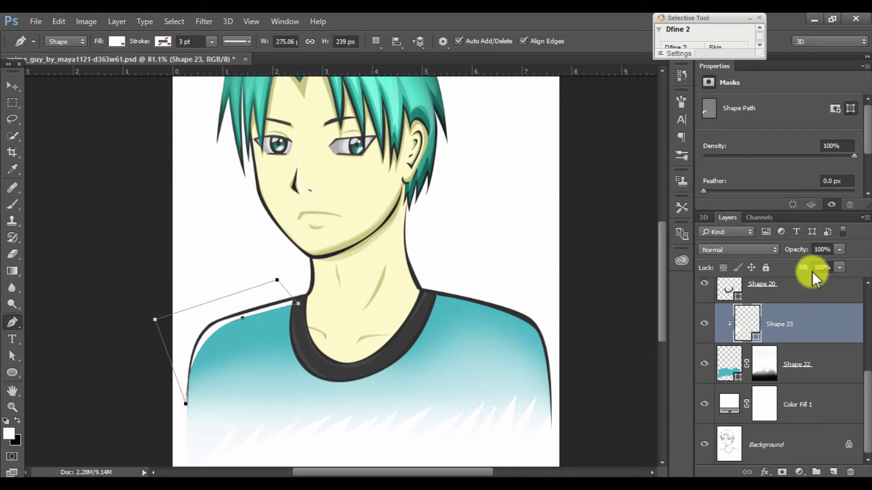
- Lower the Shape 23 highlight layer's opacity to about 40%
{"action": "left_click", "coordinate": [759, 356]}
{"action": "scroll", "coordinate": [656, 345], "scroll_direction": "down", "scroll_amount": 2}
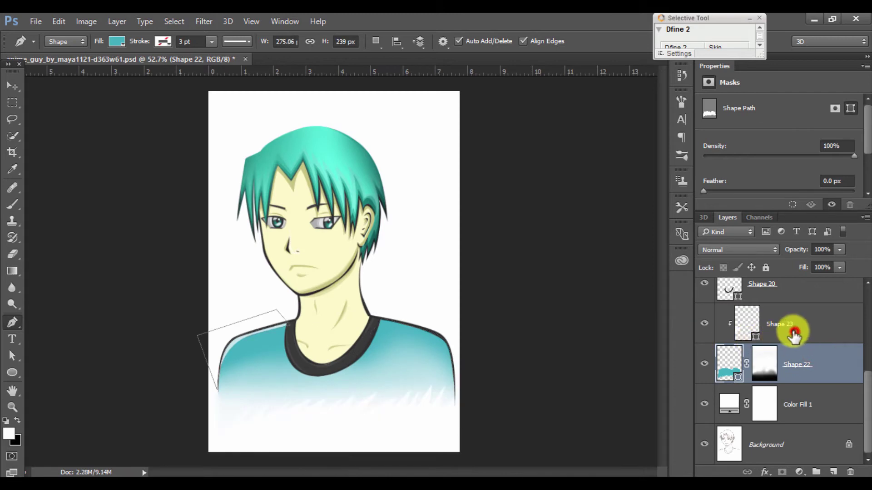
{"action": "left_click", "coordinate": [750, 299]}
{"action": "left_click", "coordinate": [789, 334]}
{"action": "left_click", "coordinate": [804, 430]}
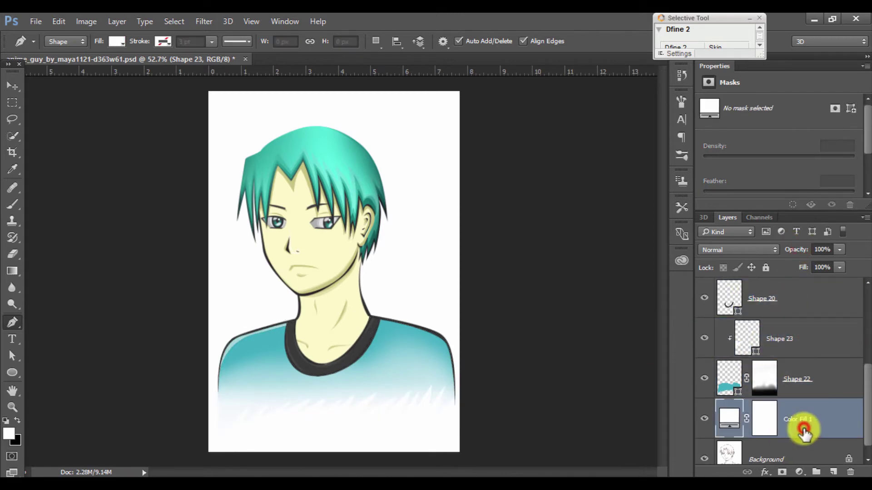
{"action": "left_click", "coordinate": [782, 349]}
{"action": "left_click", "coordinate": [794, 370]}
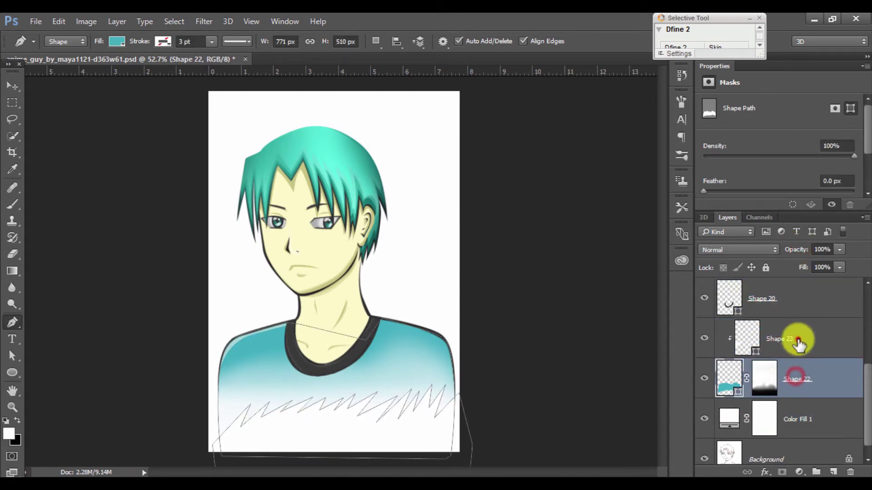
{"action": "left_click", "coordinate": [798, 340]}
{"action": "left_click_drag", "start_coordinate": [781, 250], "coordinate": [795, 250]}
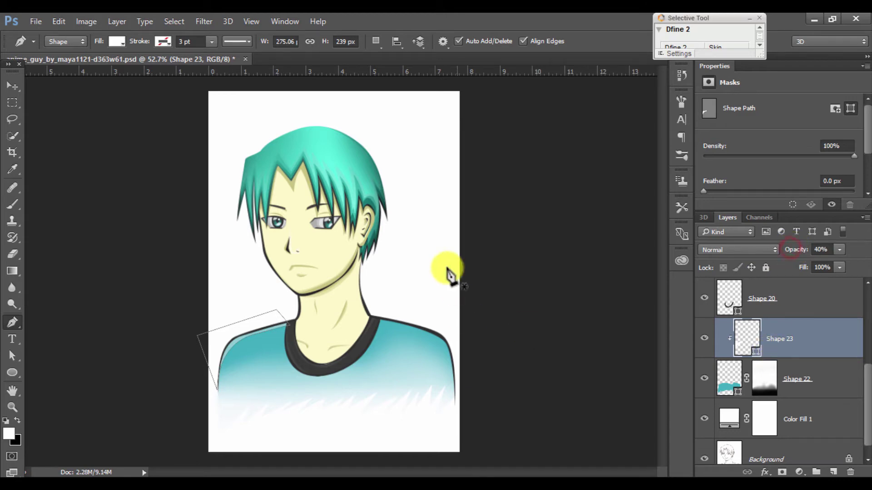
- With Shape 22 selected, draw a closed highlight outline along the right shoulder and sleeve
{"action": "scroll", "coordinate": [360, 331], "scroll_direction": "up", "scroll_amount": 3}
{"action": "scroll", "coordinate": [243, 363], "scroll_direction": "up", "scroll_amount": 2}
{"action": "scroll", "coordinate": [477, 347], "scroll_direction": "down", "scroll_amount": 3}
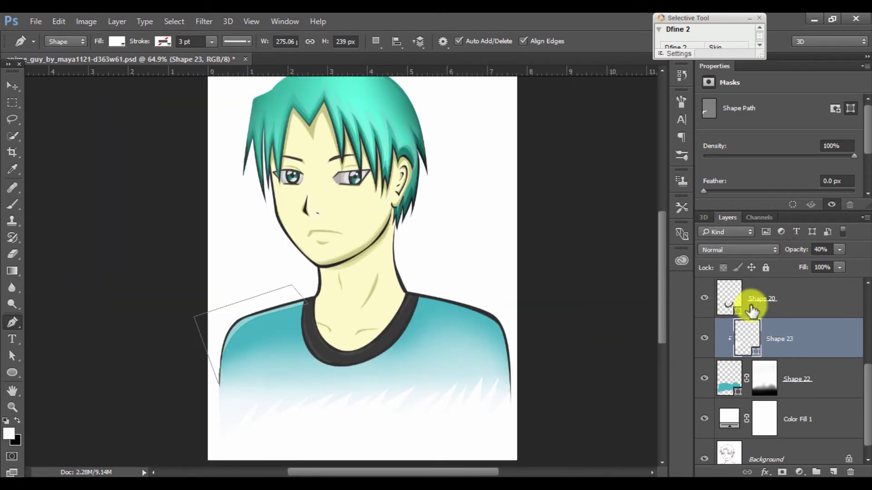
{"action": "left_click", "coordinate": [753, 300]}
{"action": "left_click", "coordinate": [818, 377]}
{"action": "scroll", "coordinate": [322, 380], "scroll_direction": "up", "scroll_amount": 1}
{"action": "scroll", "coordinate": [482, 288], "scroll_direction": "up", "scroll_amount": 1}
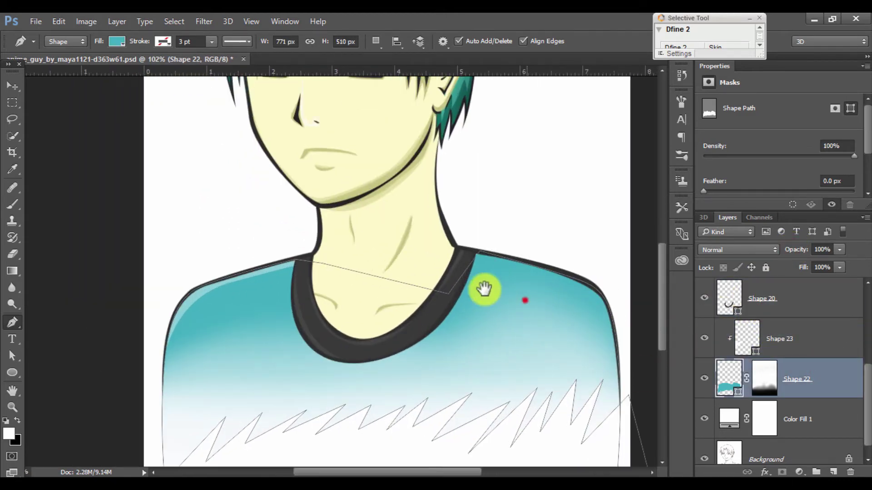
{"action": "scroll", "coordinate": [318, 244], "scroll_direction": "up", "scroll_amount": 1}
{"action": "left_click", "coordinate": [307, 236]}
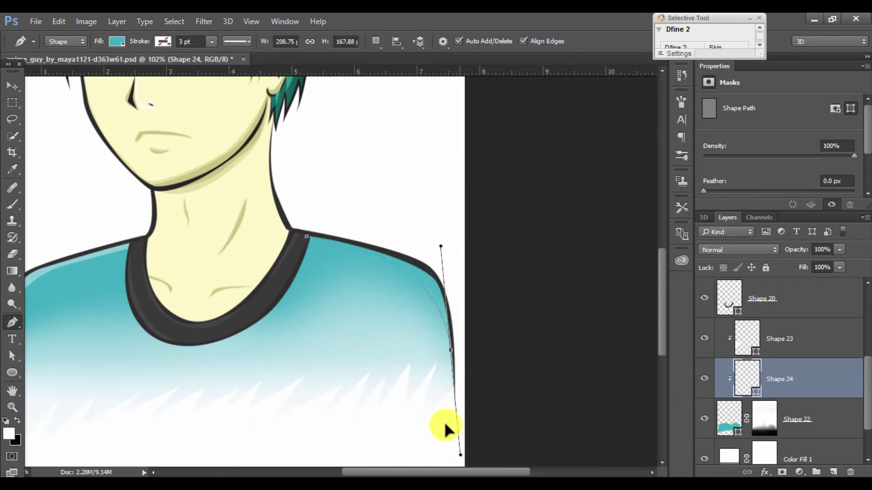
{"action": "mouse_move", "coordinate": [445, 425]}
{"action": "left_mouse_down"}
{"action": "mouse_move", "coordinate": [448, 363]}
{"action": "mouse_move", "coordinate": [462, 382]}
{"action": "left_mouse_up"}
{"action": "left_click_drag", "start_coordinate": [451, 259], "coordinate": [432, 211]}
{"action": "left_click", "coordinate": [306, 236]}
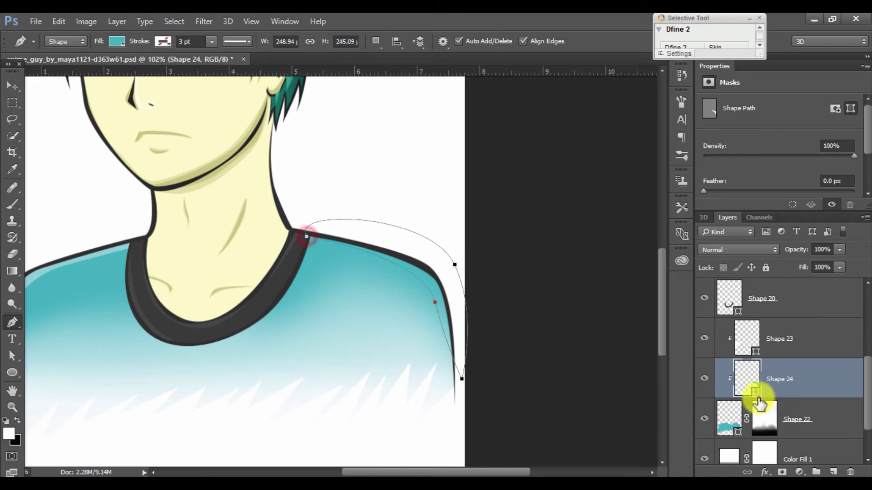
- Give the new Shape 24 a darker teal fill, then select Group 2
{"action": "double_click", "coordinate": [747, 380]}
{"action": "left_click", "coordinate": [621, 190]}
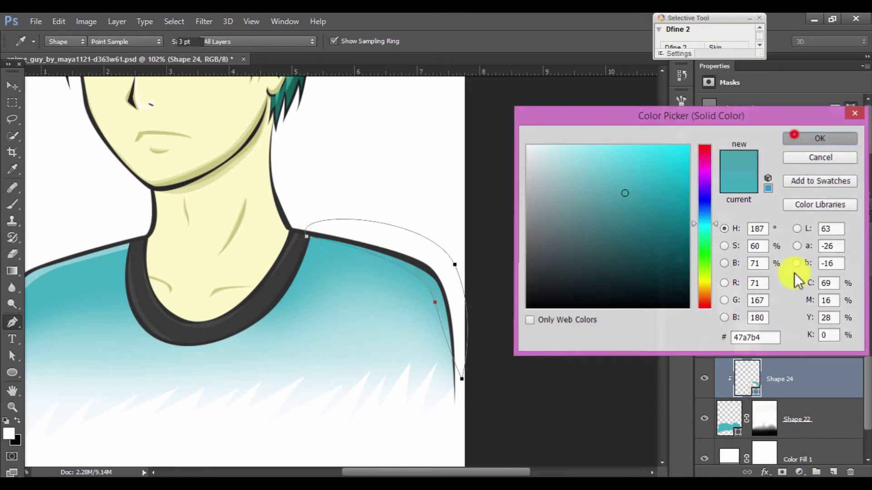
{"action": "left_click", "coordinate": [813, 138]}
{"action": "double_click", "coordinate": [755, 391]}
{"action": "mouse_move", "coordinate": [627, 202]}
{"action": "left_mouse_down"}
{"action": "mouse_move", "coordinate": [633, 224]}
{"action": "mouse_move", "coordinate": [630, 202]}
{"action": "left_mouse_up"}
{"action": "left_click", "coordinate": [813, 139]}
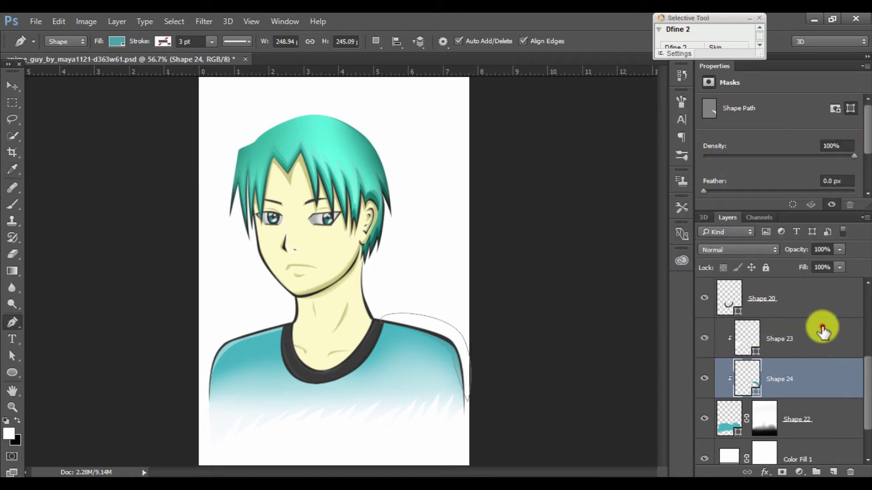
{"action": "scroll", "coordinate": [813, 329], "scroll_direction": "up", "scroll_amount": 5}
{"action": "left_click", "coordinate": [772, 335]}
- With the collar hidden, give the Shape 21 layer a new fill colour
{"action": "left_click", "coordinate": [704, 418]}
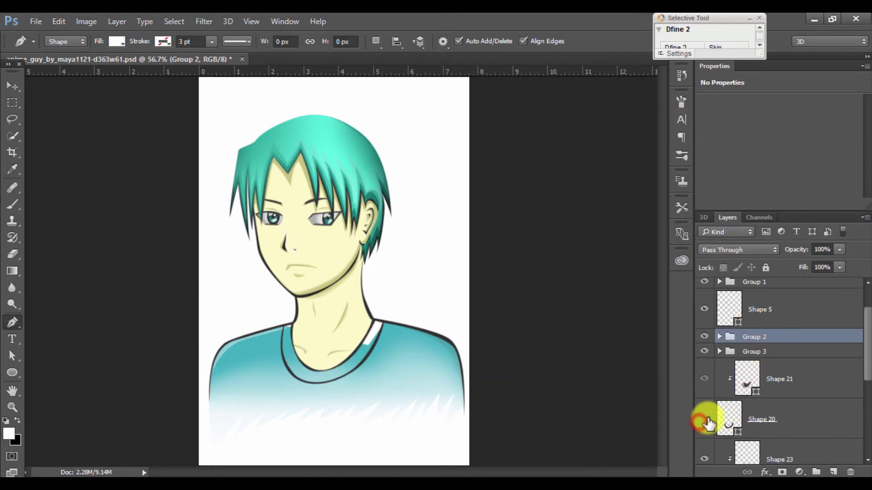
{"action": "double_click", "coordinate": [756, 392]}
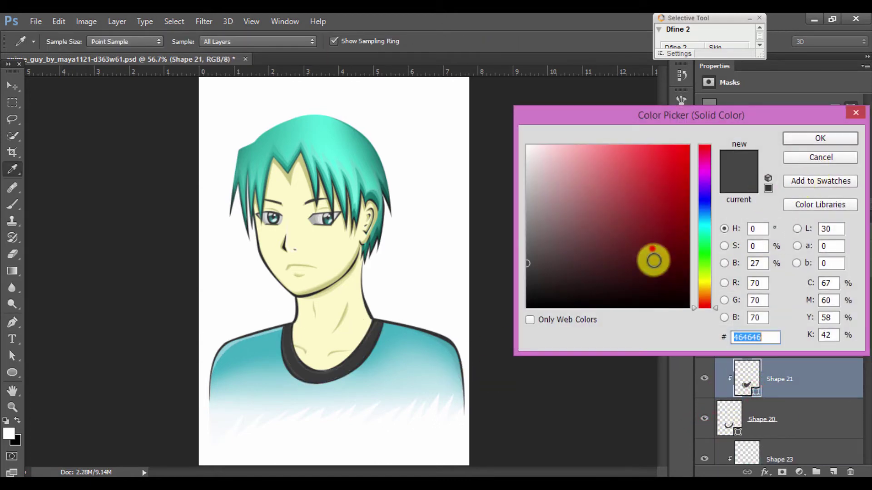
{"action": "left_click", "coordinate": [676, 164]}
{"action": "key", "text": "Return"}
- Try teal and near-black, settle the Shape 20 collar on dark grey, and keep Shape 21's grey
{"action": "left_click", "coordinate": [772, 410]}
{"action": "left_click", "coordinate": [703, 418]}
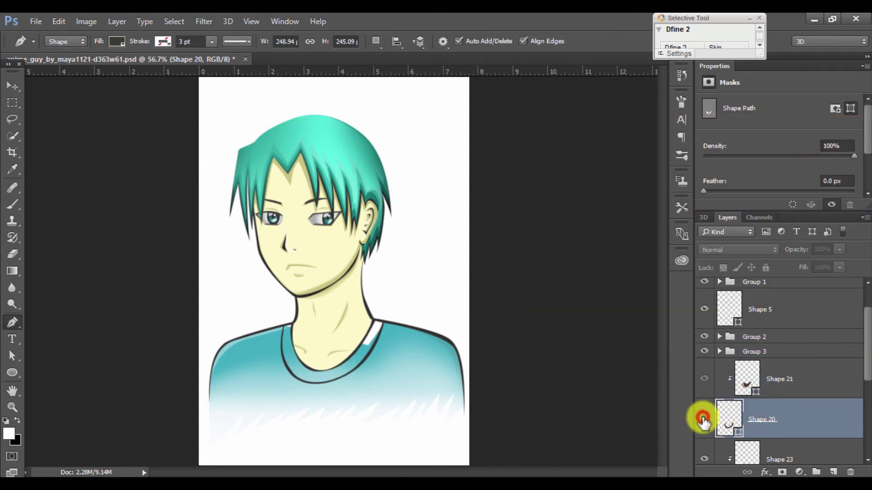
{"action": "double_click", "coordinate": [729, 427]}
{"action": "left_click_drag", "start_coordinate": [701, 214], "coordinate": [709, 232]}
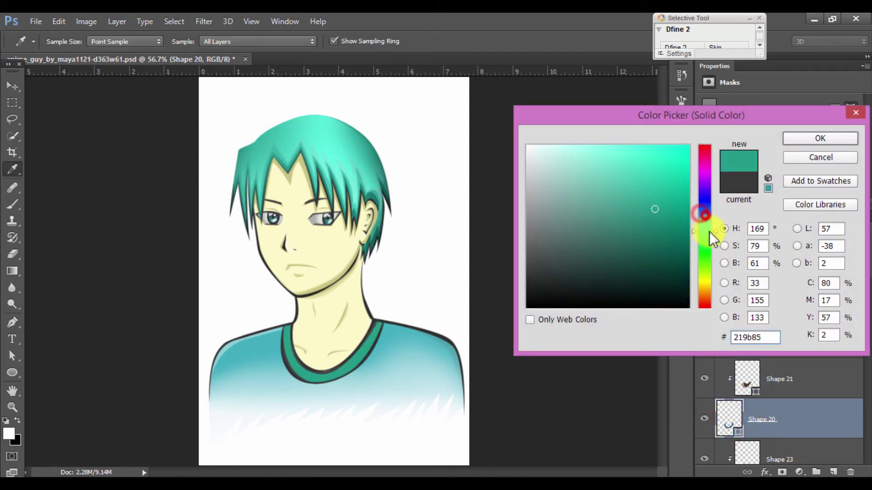
{"action": "left_click", "coordinate": [431, 367]}
{"action": "left_click_drag", "start_coordinate": [701, 274], "coordinate": [689, 315]}
{"action": "left_click", "coordinate": [526, 281]}
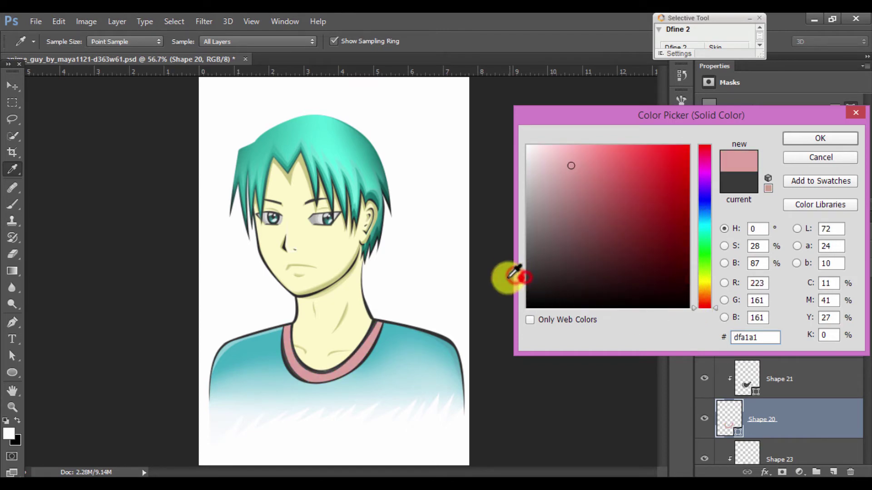
{"action": "left_click_drag", "start_coordinate": [526, 250], "coordinate": [528, 261]}
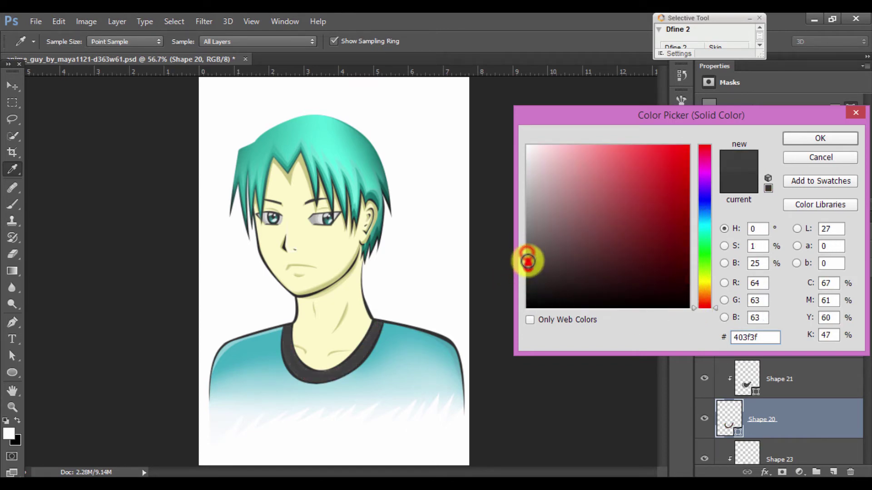
{"action": "key", "text": "Return"}
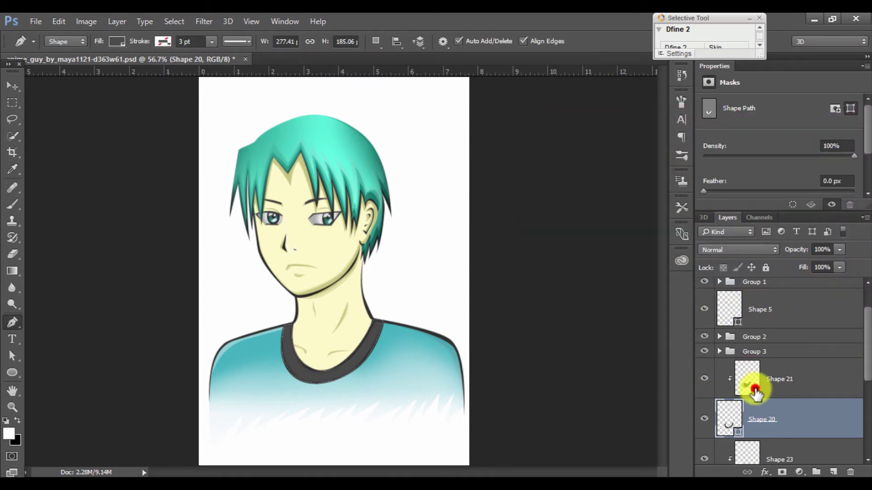
{"action": "double_click", "coordinate": [755, 389]}
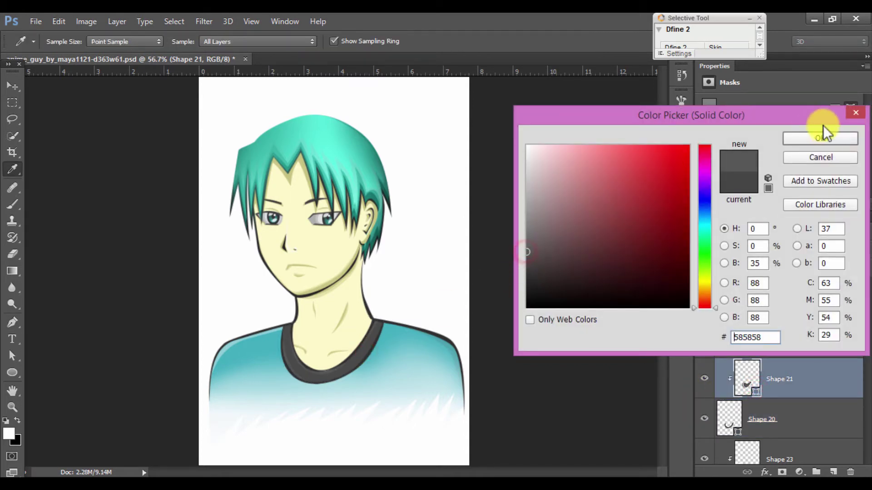
{"action": "left_click", "coordinate": [820, 137]}
- Gather the loose shape layers into Group 4 with Ctrl+G
{"action": "scroll", "coordinate": [768, 322], "scroll_direction": "up", "scroll_amount": 2}
{"action": "scroll", "coordinate": [769, 322], "scroll_direction": "down", "scroll_amount": 5}
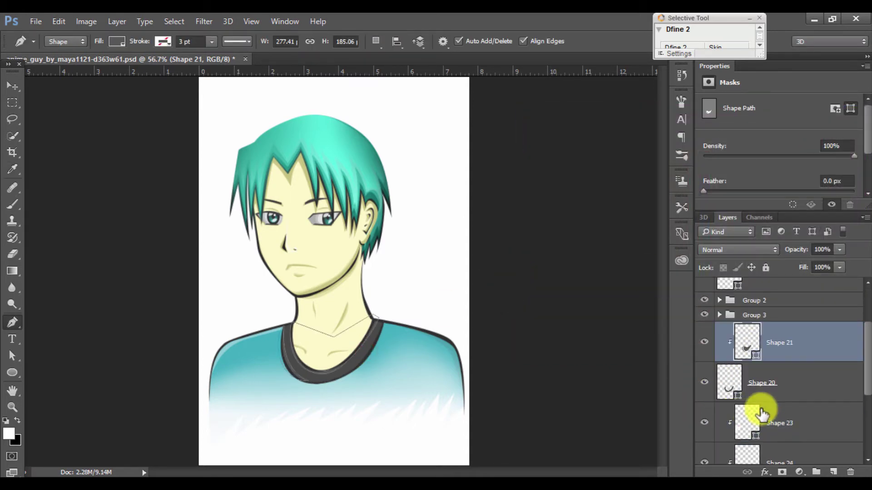
{"action": "scroll", "coordinate": [794, 428], "scroll_direction": "down", "scroll_amount": 3}
{"action": "left_click", "coordinate": [790, 432], "text": "shift"}
{"action": "left_click_drag", "start_coordinate": [791, 432], "coordinate": [816, 472]}
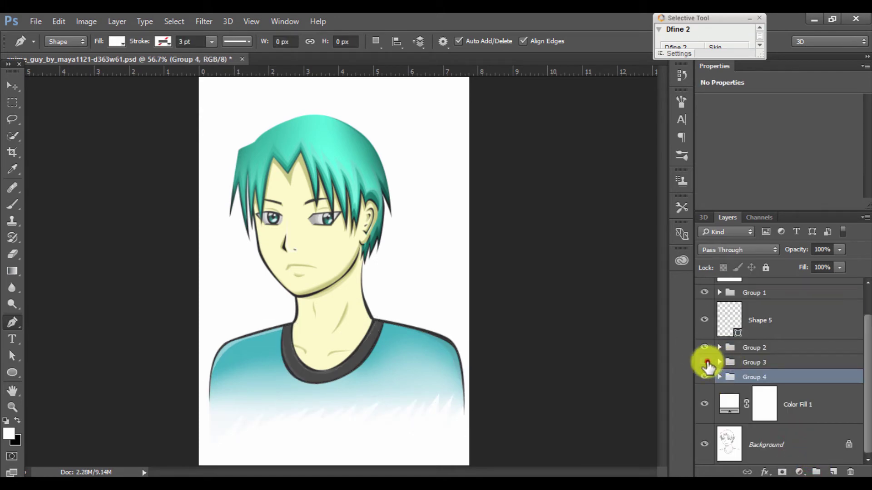
- Add a new empty layer above Shape 12 inside Group 3
{"action": "left_click", "coordinate": [720, 362]}
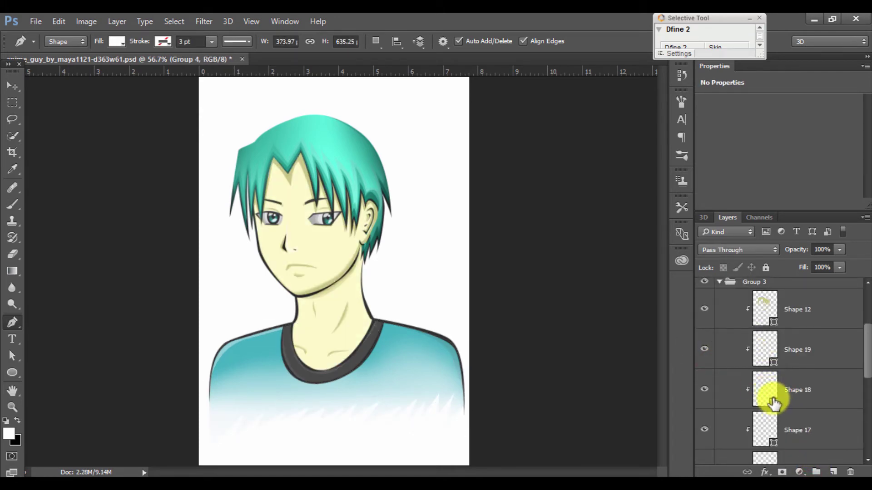
{"action": "left_click", "coordinate": [797, 382]}
{"action": "left_click", "coordinate": [834, 472]}
- Clip the new layer to Shape 12 and draw a highlight path along the jawline
{"action": "left_click", "coordinate": [781, 342], "text": "alt"}
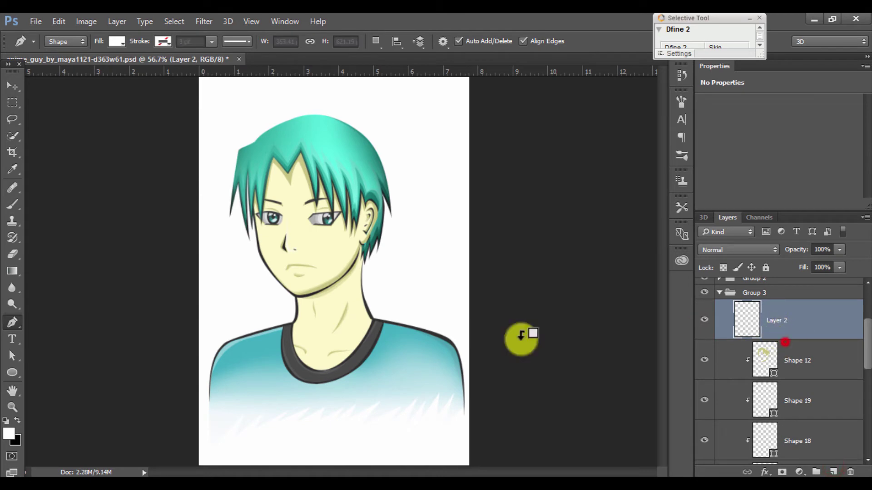
{"action": "left_click", "coordinate": [305, 250], "text": "ctrl"}
{"action": "scroll", "coordinate": [231, 321], "scroll_direction": "down", "scroll_amount": 3}
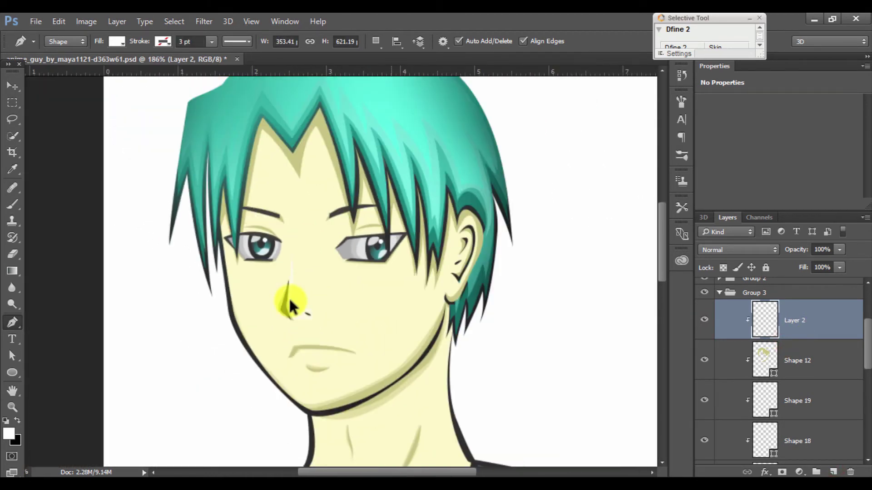
{"action": "scroll", "coordinate": [393, 328], "scroll_direction": "up", "scroll_amount": 3}
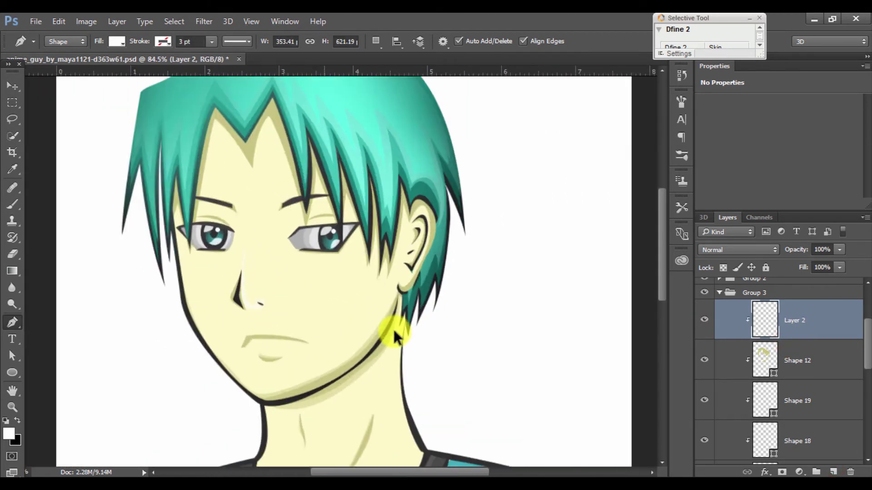
{"action": "left_click", "coordinate": [385, 289]}
{"action": "left_click_drag", "start_coordinate": [346, 375], "coordinate": [172, 432]}
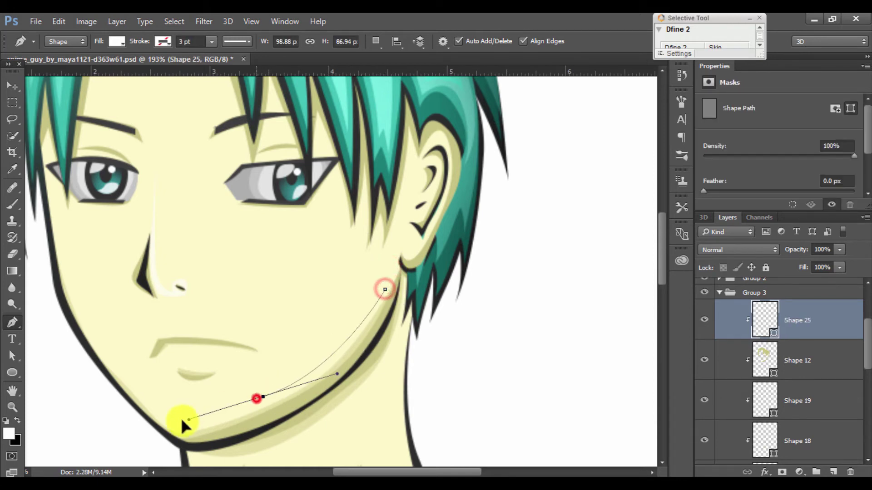
{"action": "left_click_drag", "start_coordinate": [260, 406], "coordinate": [268, 384]}
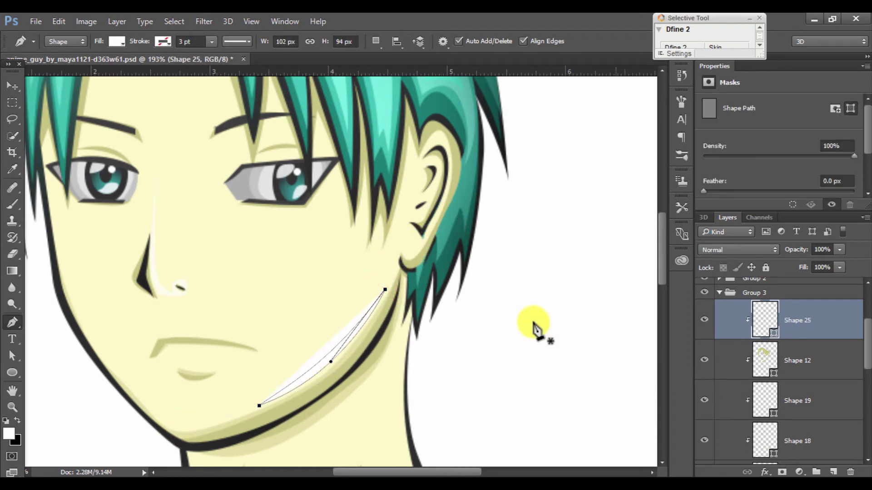
- Give the Shape 25 jaw highlight a white fill
{"action": "scroll", "coordinate": [535, 329], "scroll_direction": "down", "scroll_amount": 3}
{"action": "left_click", "coordinate": [775, 348]}
{"action": "left_click", "coordinate": [772, 323]}
{"action": "double_click", "coordinate": [772, 331]}
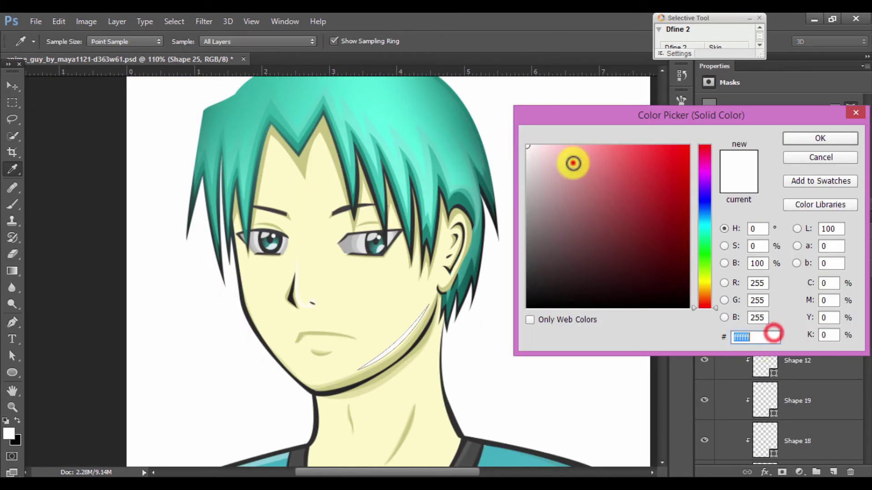
{"action": "key", "text": "Return"}
{"action": "left_click", "coordinate": [794, 292]}
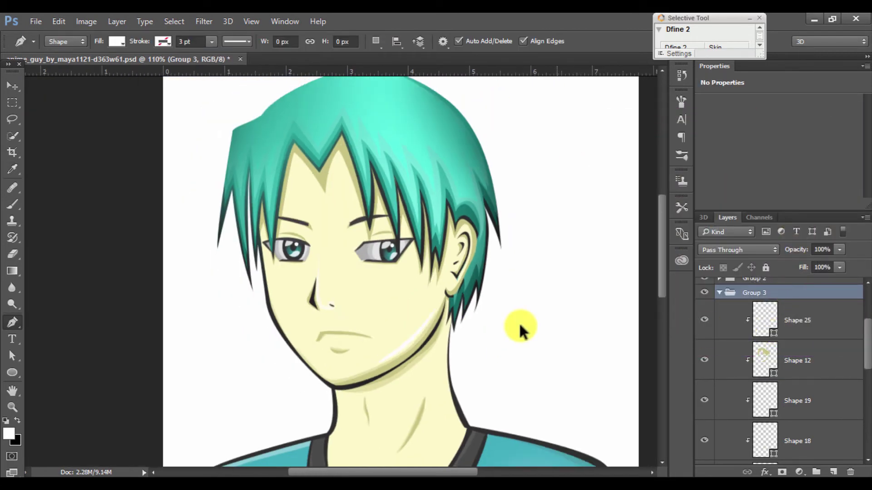
{"action": "scroll", "coordinate": [518, 323], "scroll_direction": "down", "scroll_amount": 1}
{"action": "left_click", "coordinate": [809, 316]}
{"action": "double_click", "coordinate": [774, 338]}
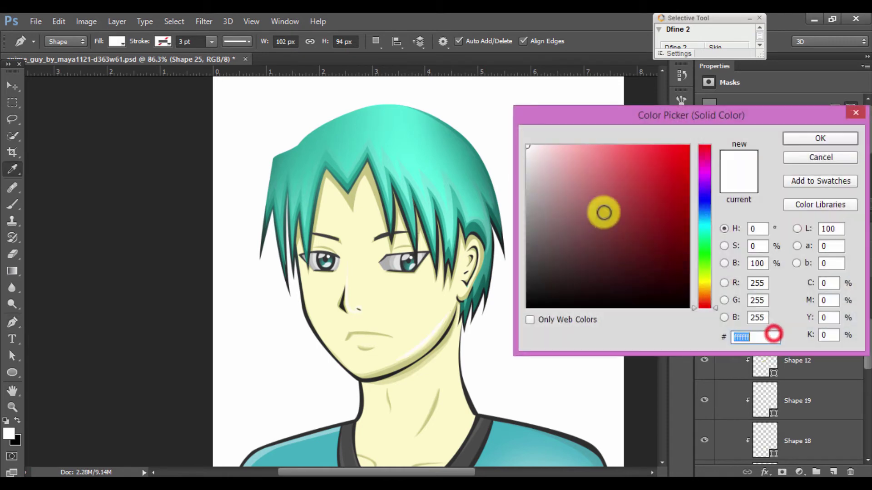
{"action": "left_click", "coordinate": [793, 139]}
{"action": "left_click", "coordinate": [792, 349]}
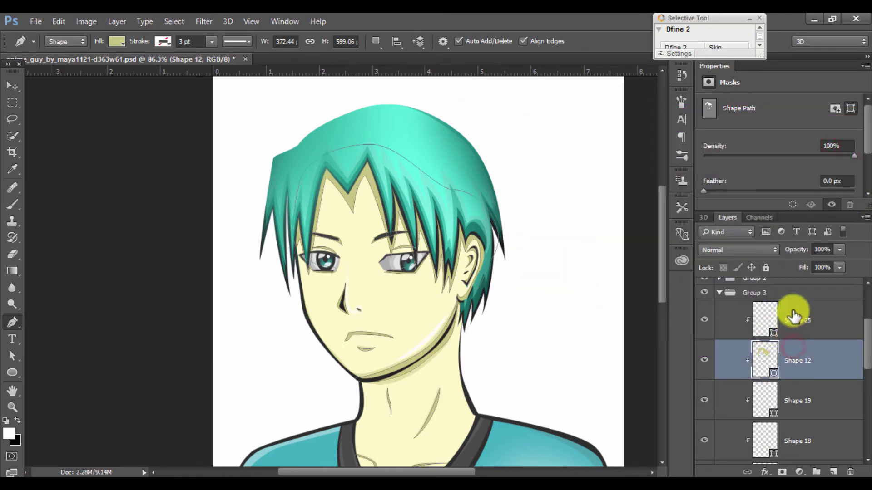
{"action": "left_click", "coordinate": [794, 312]}
- Set new paths to add to the highlight shape for the under-lip highlight
{"action": "scroll", "coordinate": [321, 335], "scroll_direction": "up", "scroll_amount": 3}
{"action": "left_click", "coordinate": [373, 40]}
{"action": "left_click", "coordinate": [383, 66]}
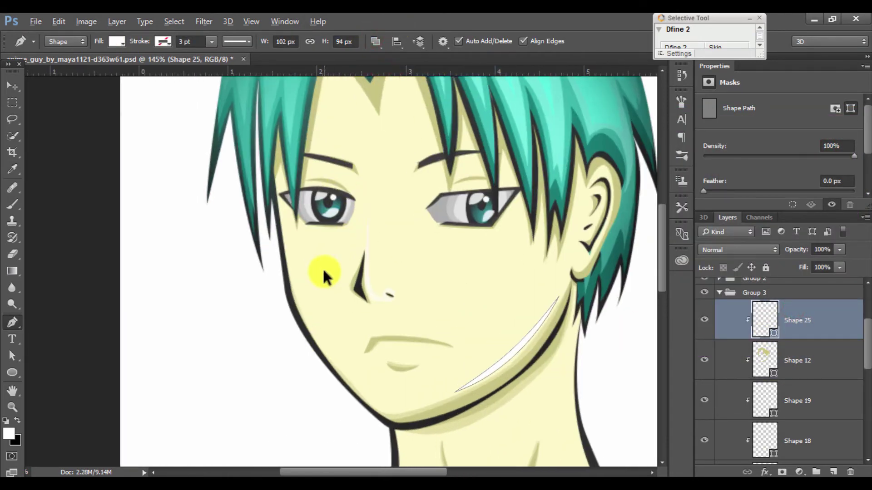
{"action": "scroll", "coordinate": [323, 275], "scroll_direction": "up", "scroll_amount": 2}
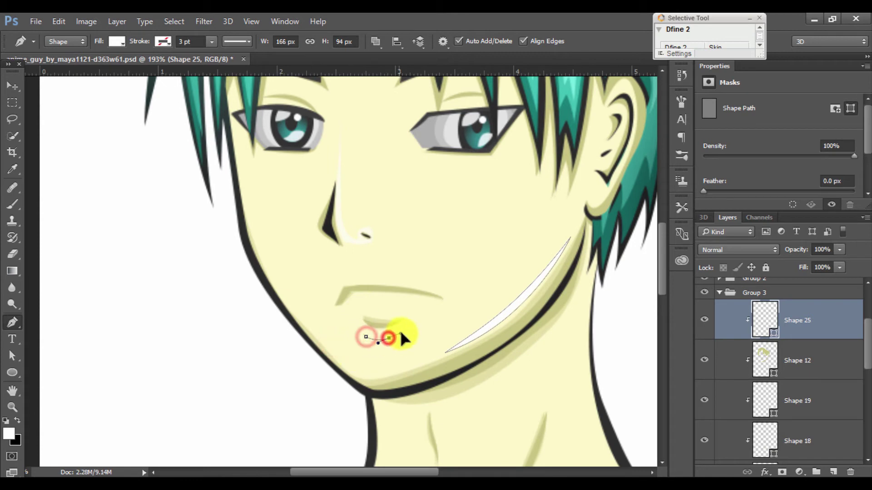
{"action": "left_click", "coordinate": [772, 350]}
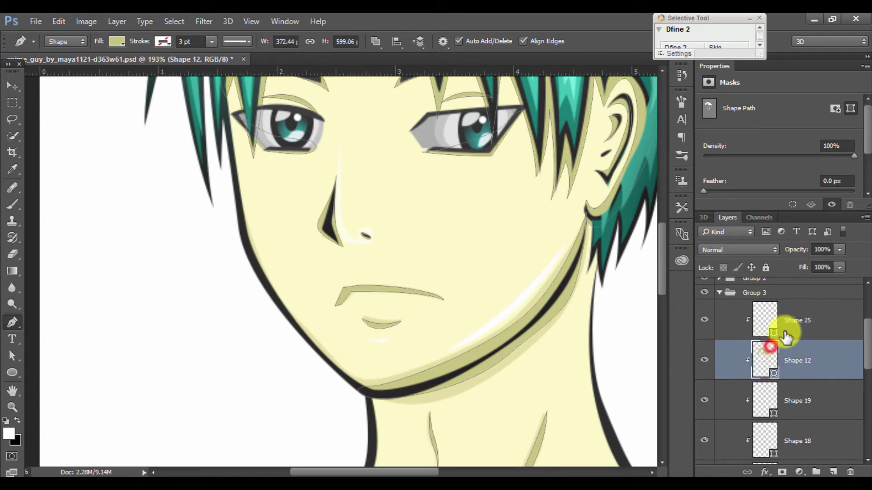
{"action": "left_click_drag", "start_coordinate": [266, 250], "coordinate": [245, 324]}
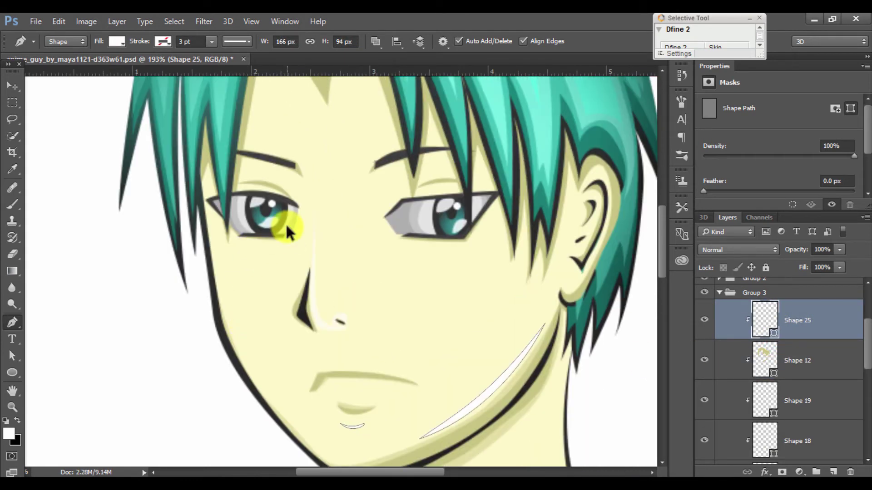
{"action": "scroll", "coordinate": [287, 233], "scroll_direction": "down", "scroll_amount": 3}
{"action": "scroll", "coordinate": [559, 292], "scroll_direction": "down", "scroll_amount": 1}
{"action": "left_click", "coordinate": [772, 293]}
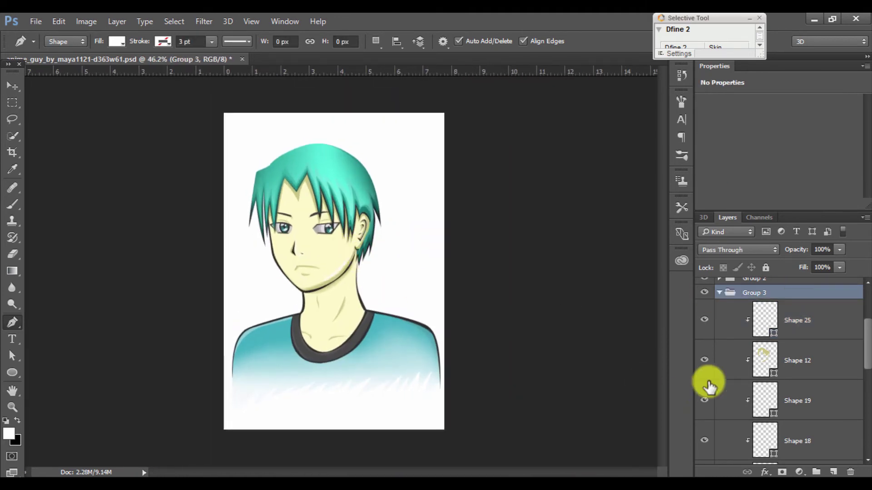
- Delete the Background copy sketch layer and the stray Shape 5 layer
{"action": "scroll", "coordinate": [723, 328], "scroll_direction": "up", "scroll_amount": 3}
{"action": "left_click", "coordinate": [719, 395]}
{"action": "left_click", "coordinate": [704, 297]}
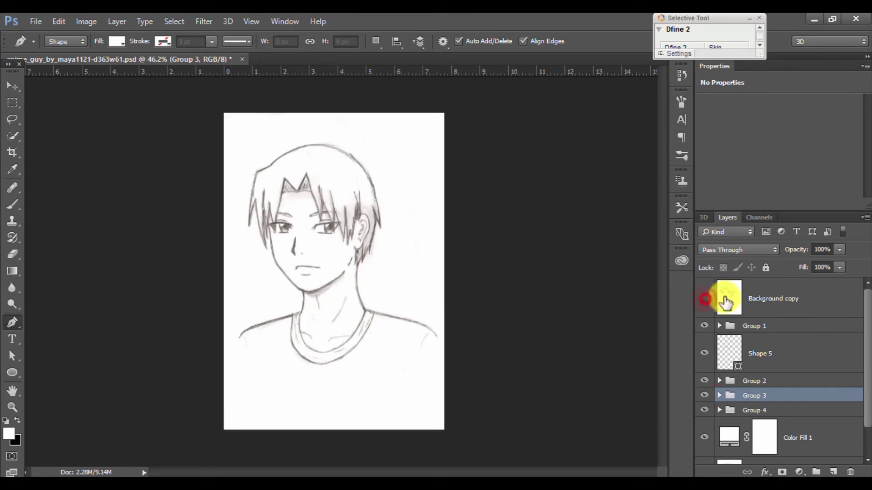
{"action": "left_click", "coordinate": [789, 298]}
{"action": "key", "text": "Delete"}
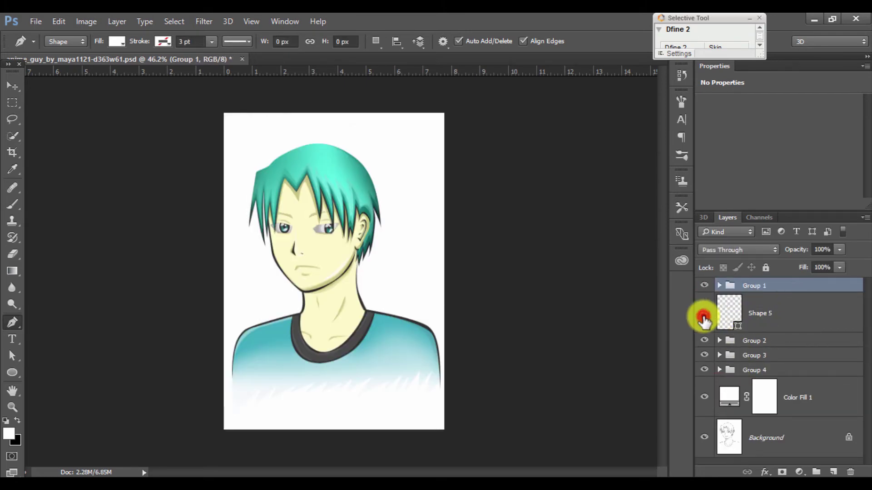
{"action": "left_click", "coordinate": [768, 309]}
{"action": "key", "text": "Delete"}
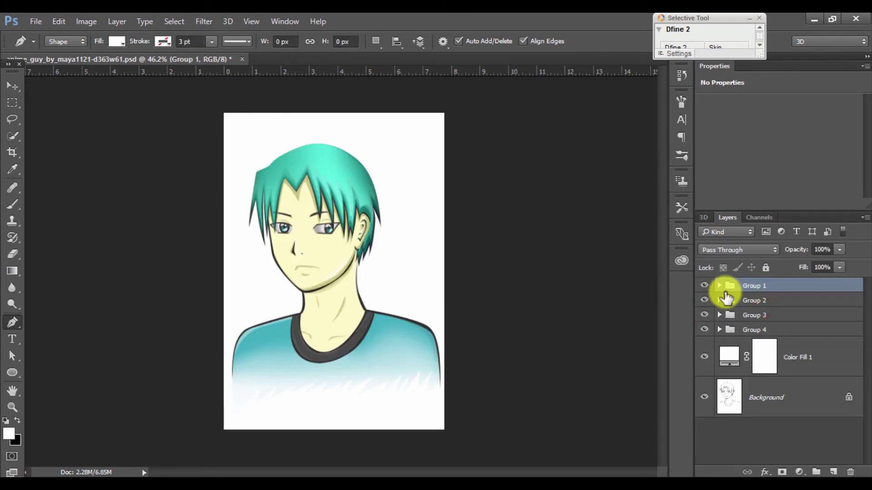
- Group Groups 1–4 together into Group 5
{"action": "left_click", "coordinate": [767, 336], "text": "shift"}
{"action": "key", "text": "ctrl+g"}
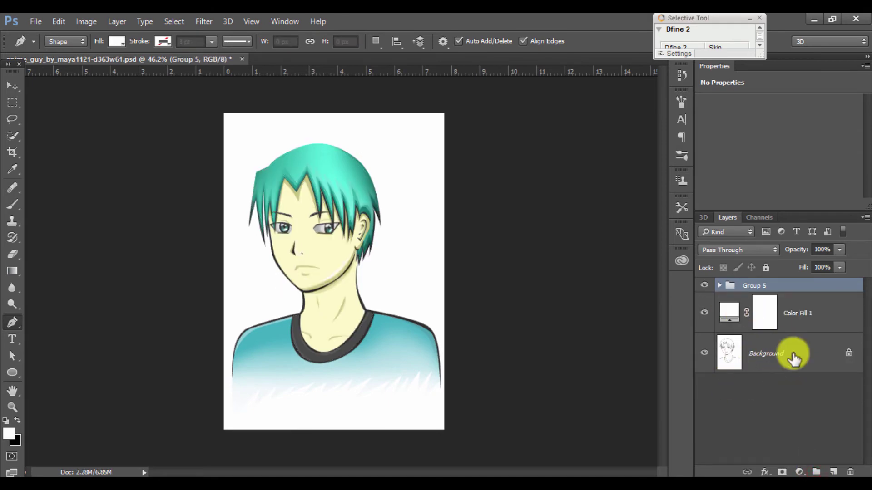
{"action": "key", "text": "alt+bracketleft"}
- Widen the canvas into landscape by extending the crop left, right and top
{"action": "left_click", "coordinate": [13, 152]}
{"action": "left_click_drag", "start_coordinate": [224, 272], "coordinate": [200, 273]}
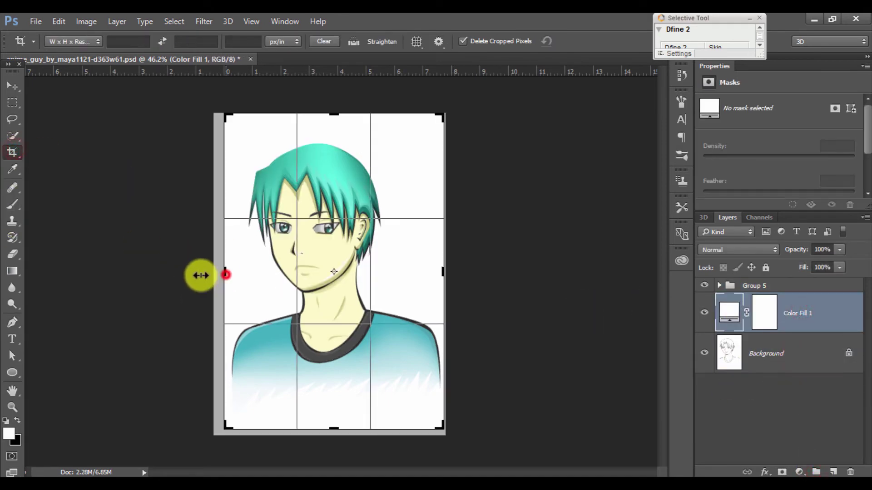
{"action": "left_click_drag", "start_coordinate": [468, 275], "coordinate": [489, 279]}
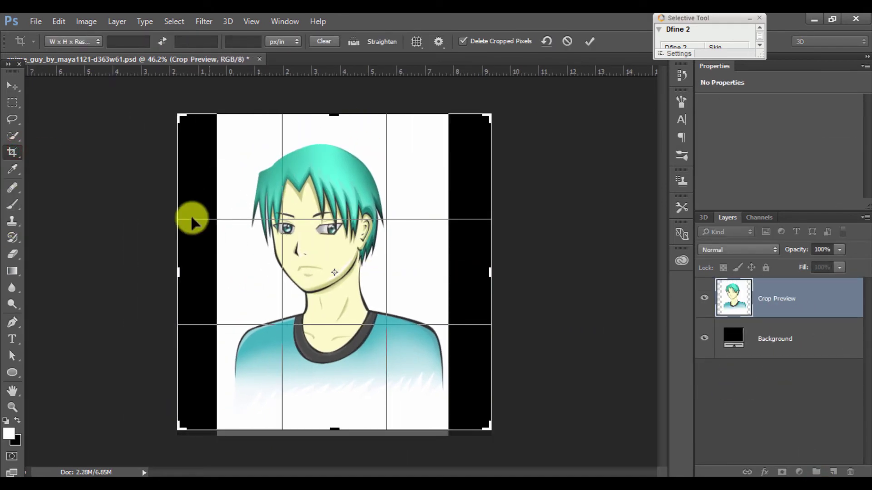
{"action": "left_click_drag", "start_coordinate": [177, 267], "coordinate": [113, 267]}
{"action": "left_click_drag", "start_coordinate": [524, 266], "coordinate": [554, 267]}
{"action": "left_click_drag", "start_coordinate": [334, 113], "coordinate": [334, 103]}
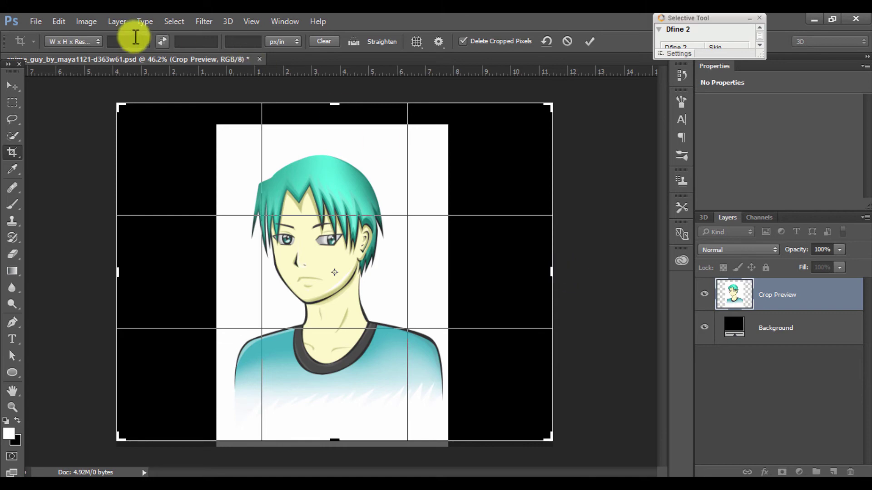
{"action": "left_click", "coordinate": [589, 41]}
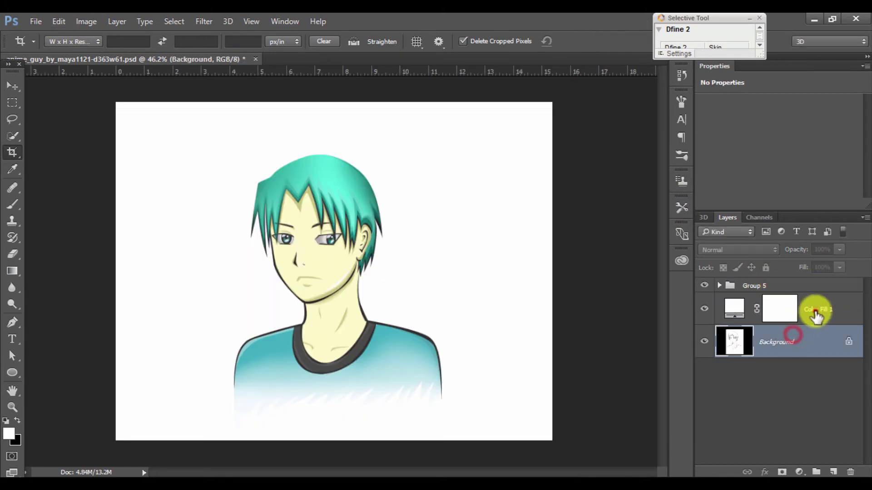
- Add a Neutral Density gradient fill layer: Radial, Reverse, Dither, scale 169%
{"action": "left_click", "coordinate": [799, 471]}
{"action": "left_click", "coordinate": [766, 211]}
{"action": "left_click", "coordinate": [634, 96]}
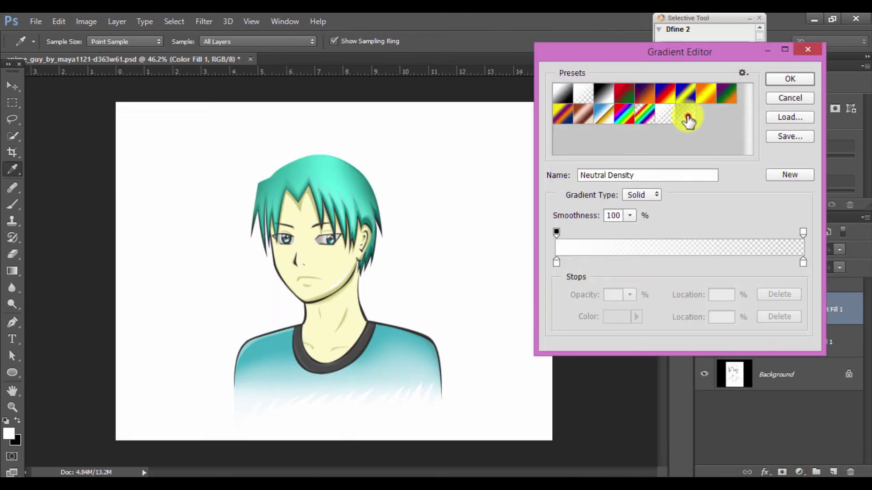
{"action": "left_click", "coordinate": [683, 115]}
{"action": "key", "text": "Return"}
{"action": "left_click", "coordinate": [662, 180]}
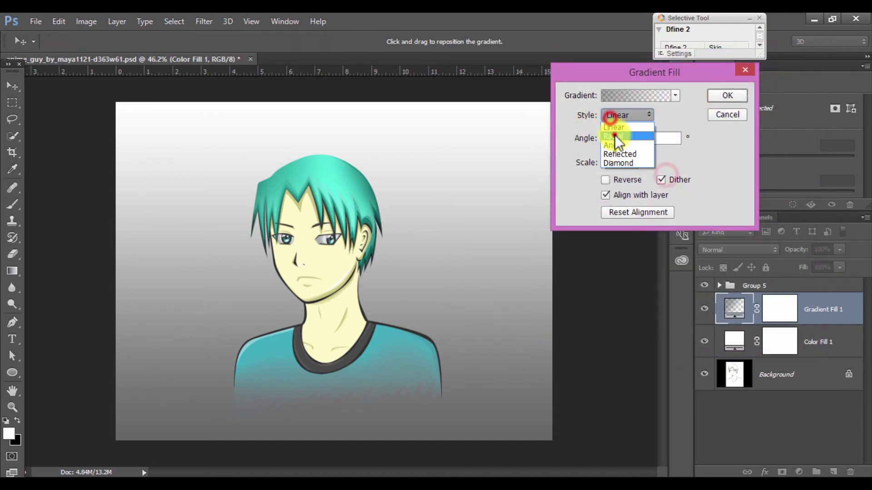
{"action": "left_click", "coordinate": [615, 136]}
{"action": "left_click", "coordinate": [605, 180]}
{"action": "left_click_drag", "start_coordinate": [422, 244], "coordinate": [477, 214]}
{"action": "left_click", "coordinate": [631, 162]}
{"action": "left_click_drag", "start_coordinate": [633, 177], "coordinate": [638, 180]}
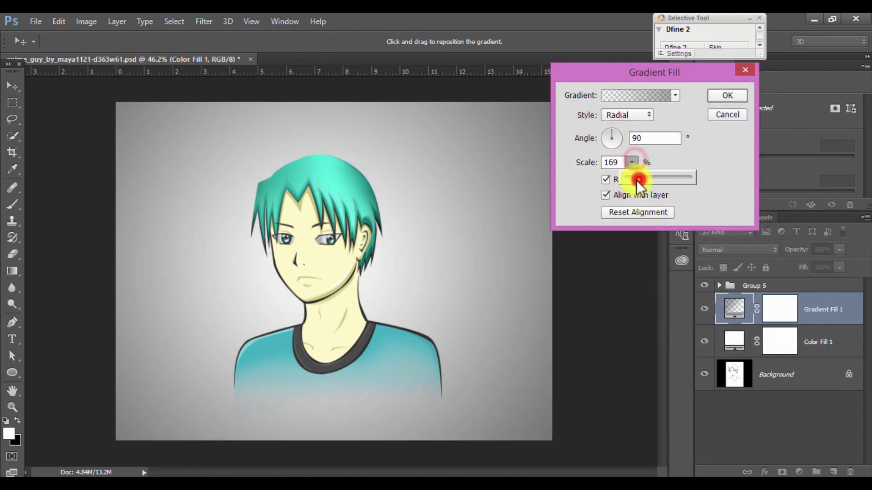
{"action": "key", "text": "Return"}
- Set the Color Fill 1 background to a saturated dark red
{"action": "double_click", "coordinate": [734, 342]}
{"action": "left_click", "coordinate": [611, 211]}
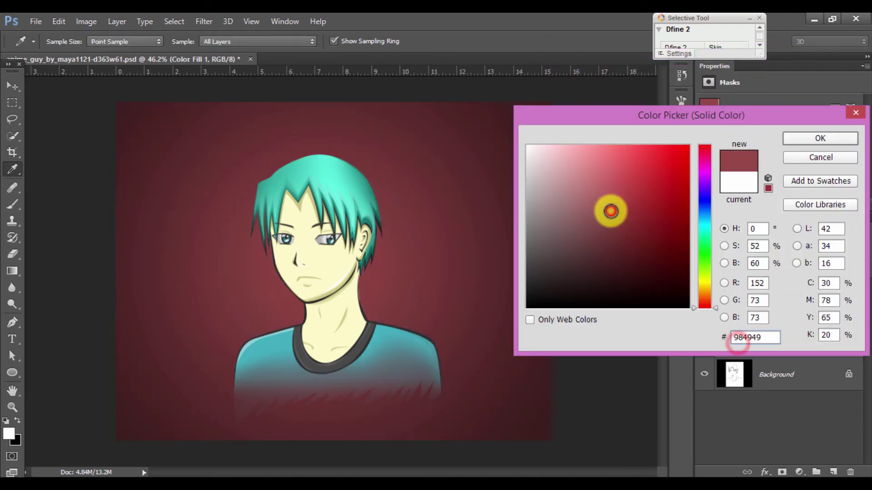
{"action": "mouse_move", "coordinate": [610, 211]}
{"action": "left_mouse_down"}
{"action": "mouse_move", "coordinate": [648, 189]}
{"action": "mouse_move", "coordinate": [709, 249]}
{"action": "mouse_move", "coordinate": [707, 232]}
{"action": "mouse_move", "coordinate": [703, 278]}
{"action": "mouse_move", "coordinate": [681, 189]}
{"action": "left_mouse_up"}
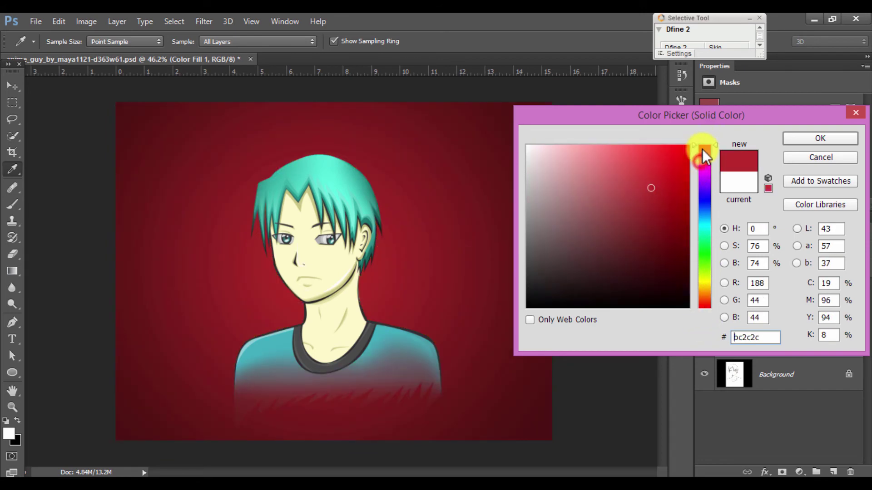
{"action": "left_click", "coordinate": [659, 219]}
{"action": "left_click", "coordinate": [287, 184]}
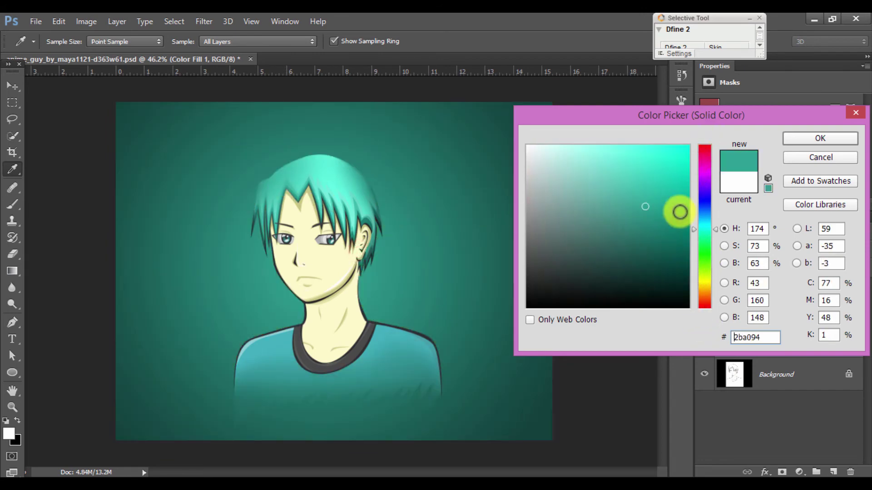
{"action": "left_click_drag", "start_coordinate": [697, 167], "coordinate": [701, 145]}
{"action": "left_click", "coordinate": [634, 182]}
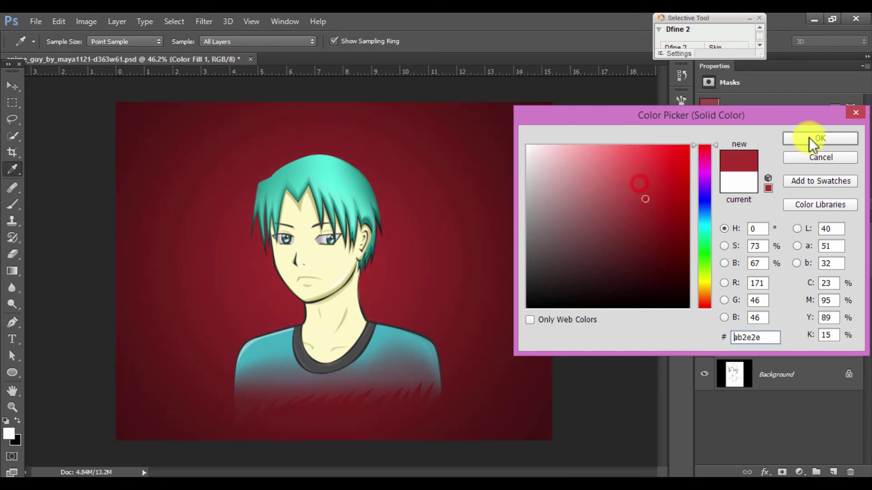
{"action": "left_click", "coordinate": [818, 138]}
- Move the radial gradient's glow toward the upper left
{"action": "double_click", "coordinate": [734, 309]}
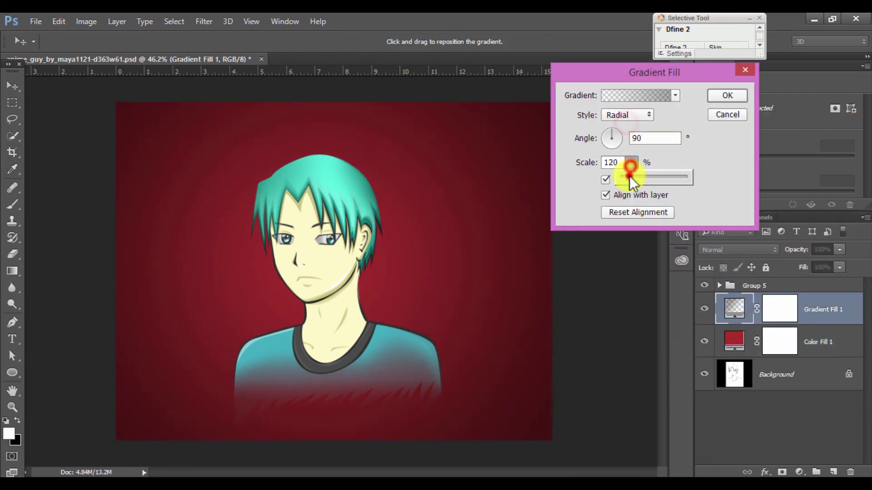
{"action": "left_click_drag", "start_coordinate": [388, 255], "coordinate": [368, 225]}
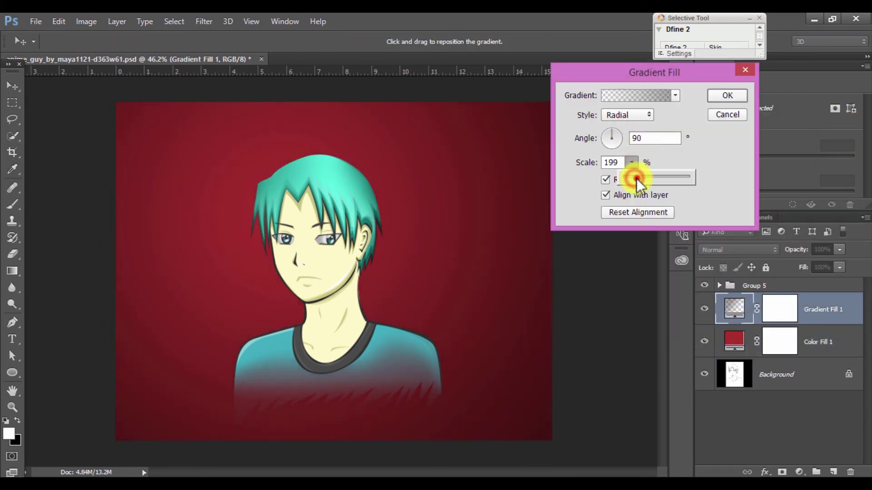
{"action": "left_click", "coordinate": [727, 95]}
- Change the background fill colour to a darker crimson
{"action": "double_click", "coordinate": [736, 341]}
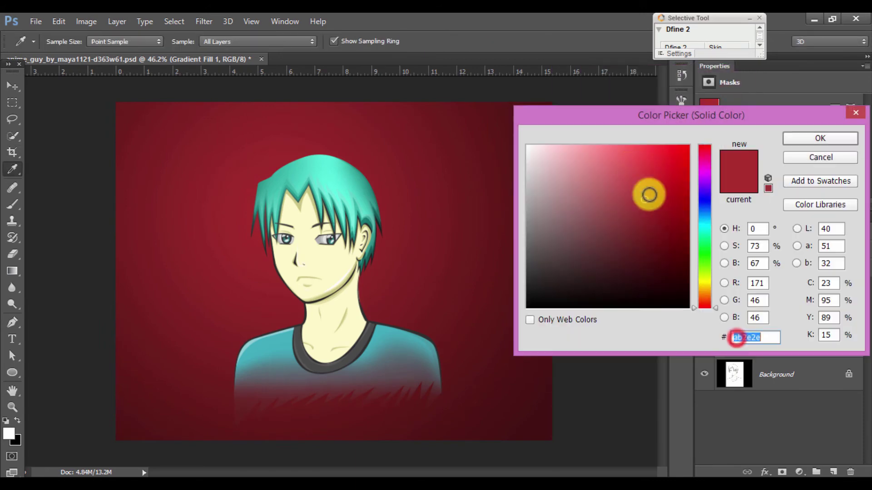
{"action": "left_click_drag", "start_coordinate": [648, 191], "coordinate": [660, 204]}
{"action": "left_click_drag", "start_coordinate": [704, 163], "coordinate": [705, 148]}
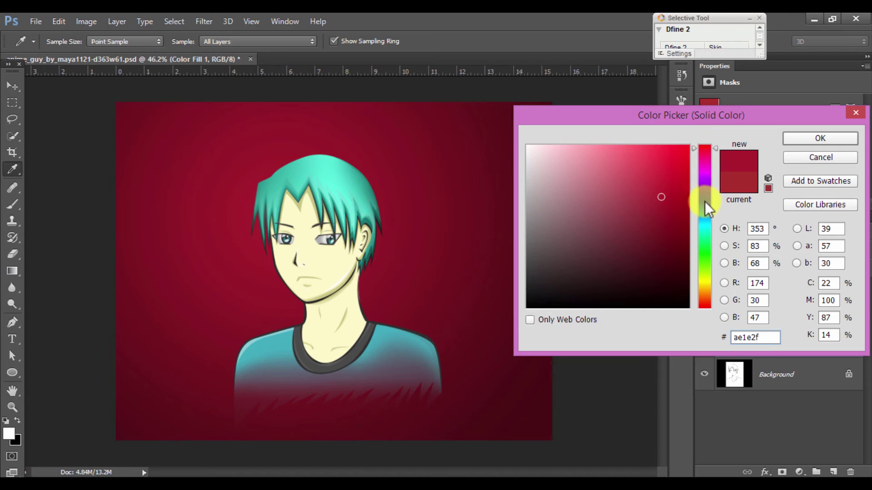
{"action": "left_click_drag", "start_coordinate": [704, 201], "coordinate": [708, 305]}
{"action": "left_click", "coordinate": [703, 150]}
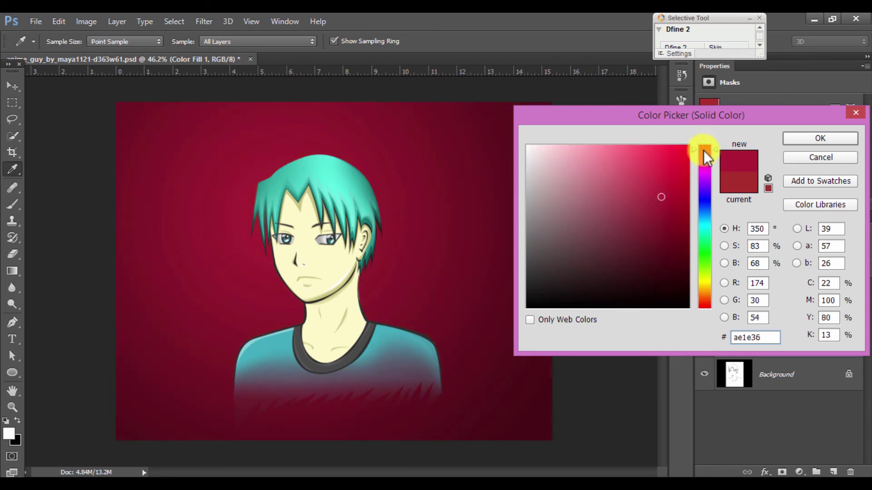
{"action": "left_click", "coordinate": [820, 139]}
- Toggle the character's visibility to compare, then expand Group 5 to show Groups 1–4
{"action": "key", "text": "c"}
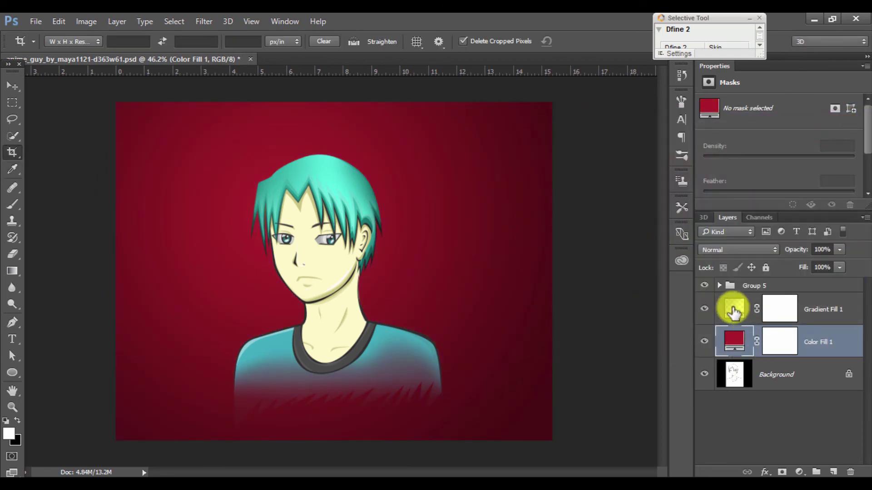
{"action": "left_click", "coordinate": [706, 285]}
{"action": "left_click", "coordinate": [765, 283]}
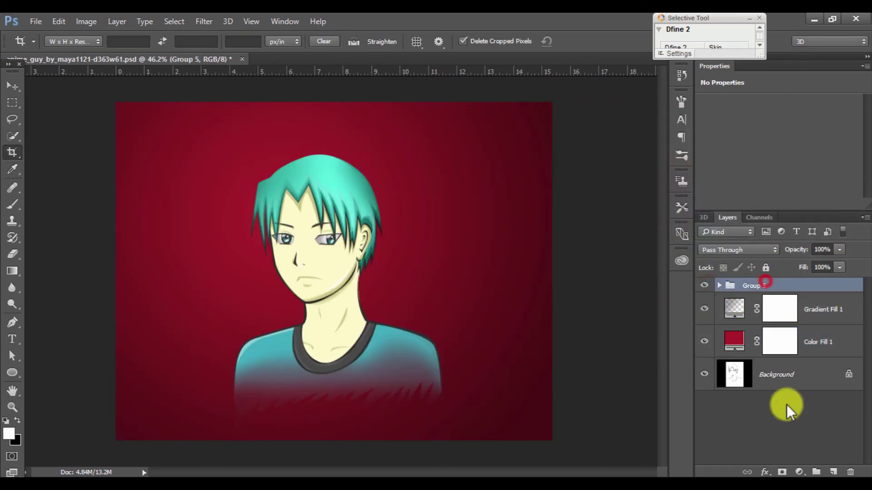
{"action": "left_click", "coordinate": [720, 285]}
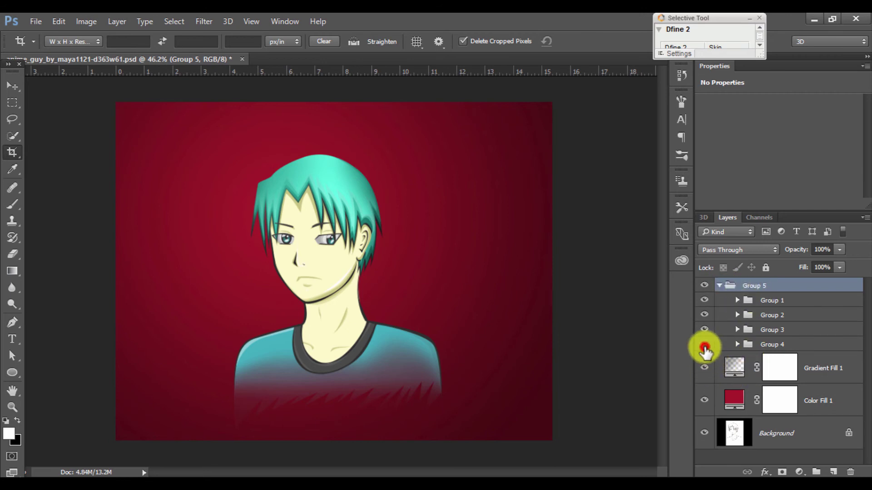
- On the bottom shirt shape's mask, paint black with a 200 px brush to fade the shirt's bottom
{"action": "left_click", "coordinate": [737, 344]}
{"action": "left_click", "coordinate": [808, 446]}
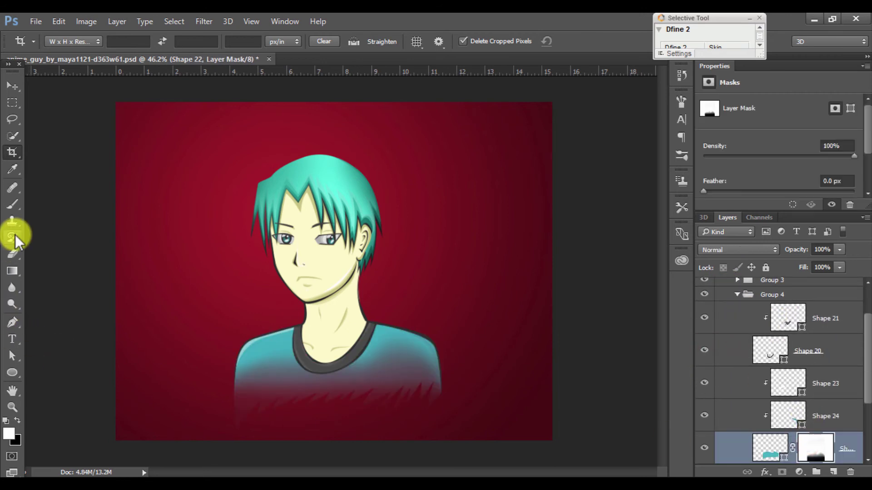
{"action": "left_click", "coordinate": [12, 204]}
{"action": "key", "text": "x"}
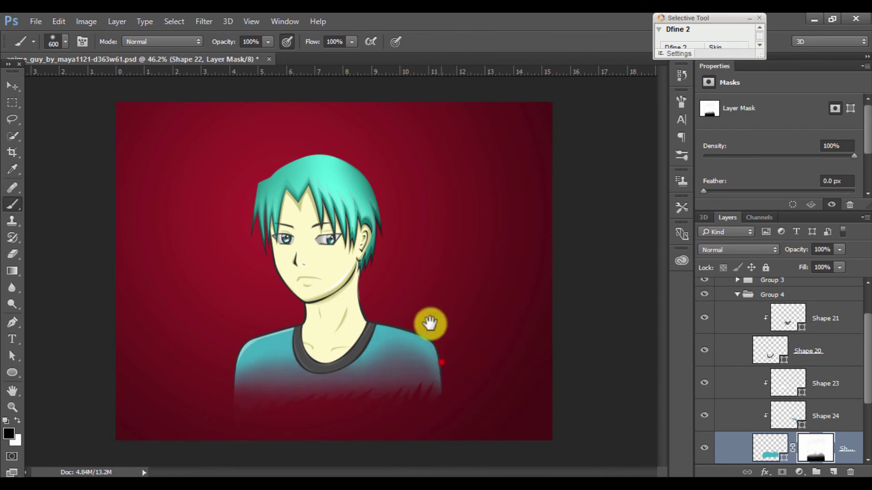
{"action": "key", "text": "bracketleft"}
{"action": "key", "text": "bracketleft"}
{"action": "key", "text": "bracketleft"}
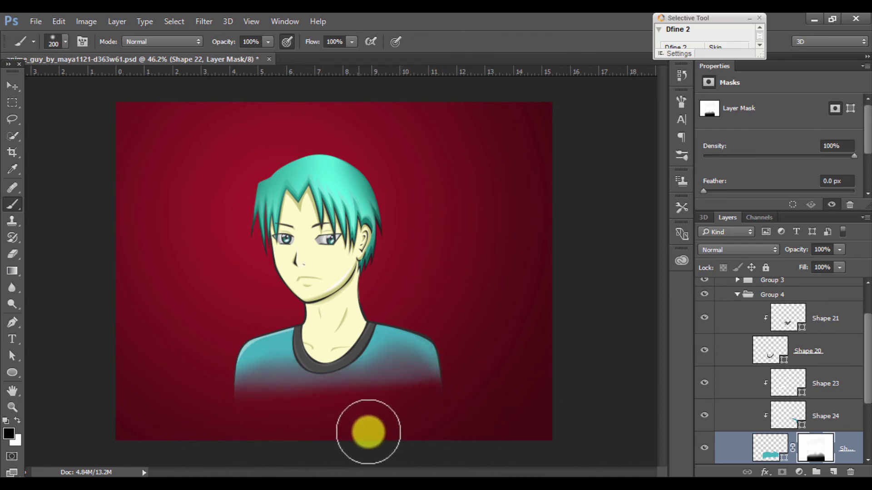
{"action": "left_click", "coordinate": [339, 419]}
{"action": "left_click", "coordinate": [452, 415]}
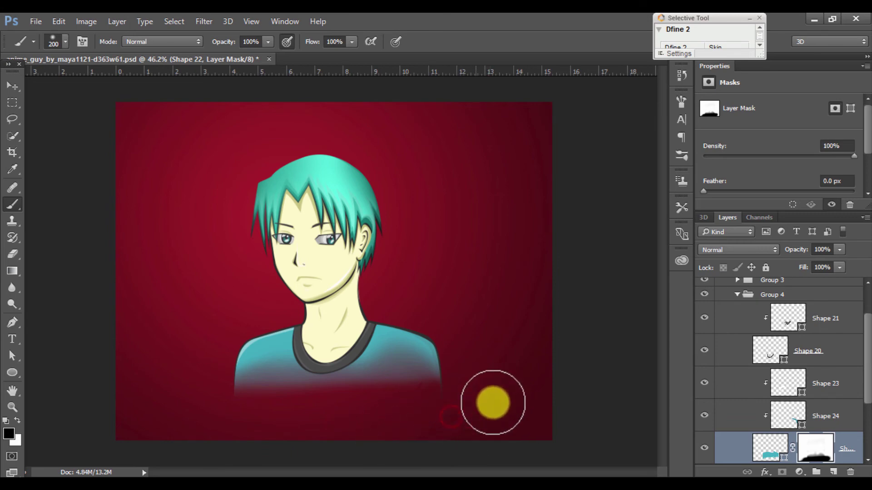
- Paint white with a 452 px brush at 52% flow to restore and soften the shirt around the neck
{"action": "key", "text": "x"}
{"action": "left_click", "coordinate": [431, 356]}
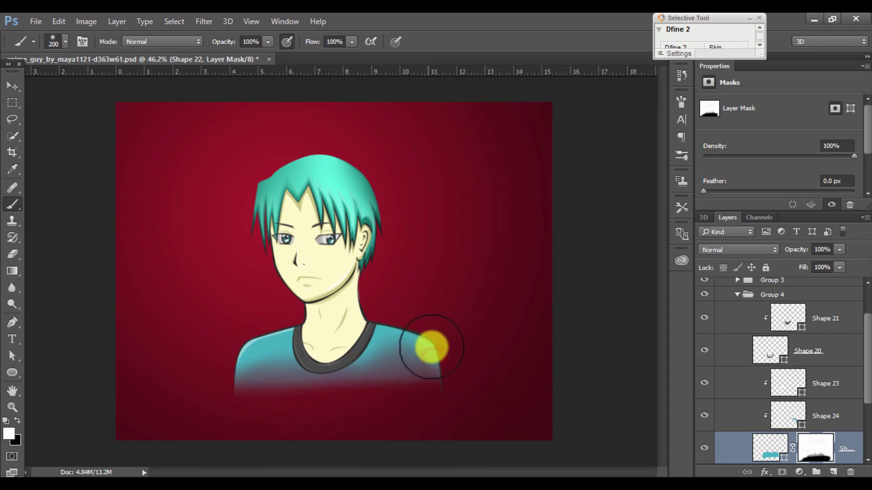
{"action": "right_click", "coordinate": [431, 347]}
{"action": "left_click", "coordinate": [405, 315]}
{"action": "right_click", "coordinate": [418, 315]}
{"action": "left_click_drag", "start_coordinate": [477, 216], "coordinate": [553, 216]}
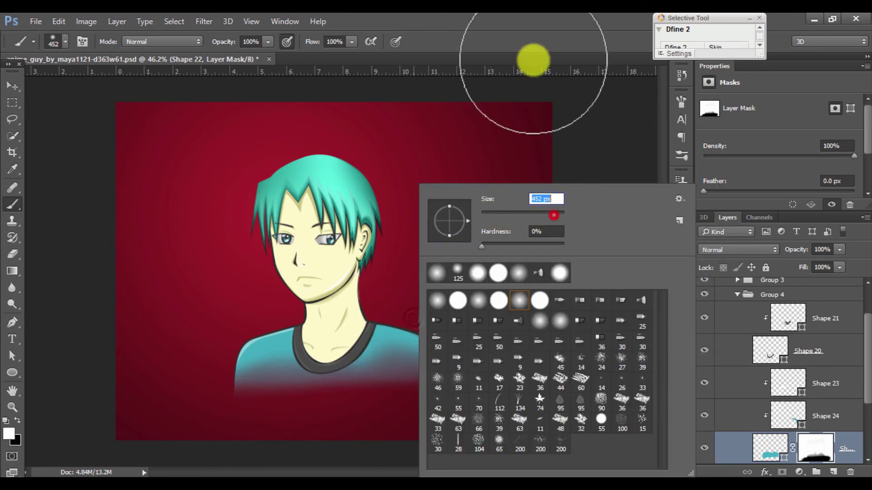
{"action": "key", "text": "Return"}
{"action": "mouse_move", "coordinate": [405, 292]}
{"action": "left_mouse_down"}
{"action": "mouse_move", "coordinate": [267, 292]}
{"action": "mouse_move", "coordinate": [341, 300]}
{"action": "mouse_move", "coordinate": [292, 321]}
{"action": "left_mouse_up"}
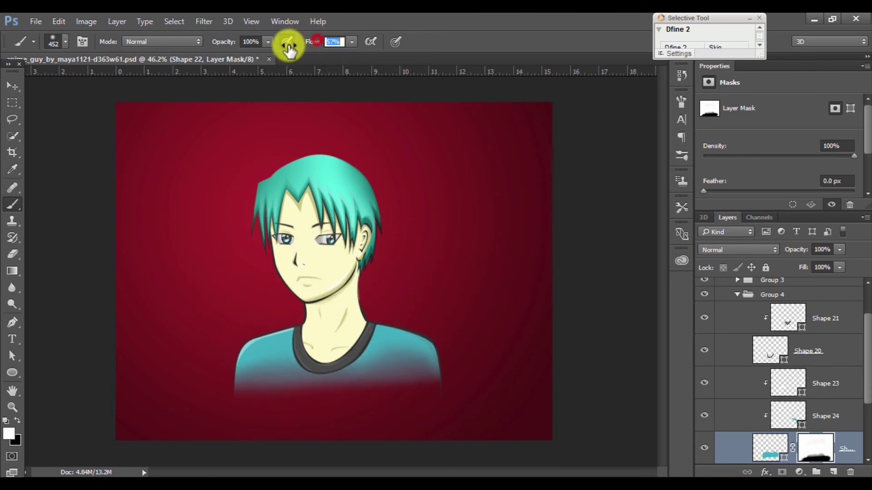
{"action": "left_click_drag", "start_coordinate": [289, 47], "coordinate": [282, 47]}
{"action": "mouse_move", "coordinate": [321, 341]}
{"action": "left_mouse_down"}
{"action": "mouse_move", "coordinate": [302, 335]}
{"action": "mouse_move", "coordinate": [298, 322]}
{"action": "mouse_move", "coordinate": [347, 327]}
{"action": "left_mouse_up"}
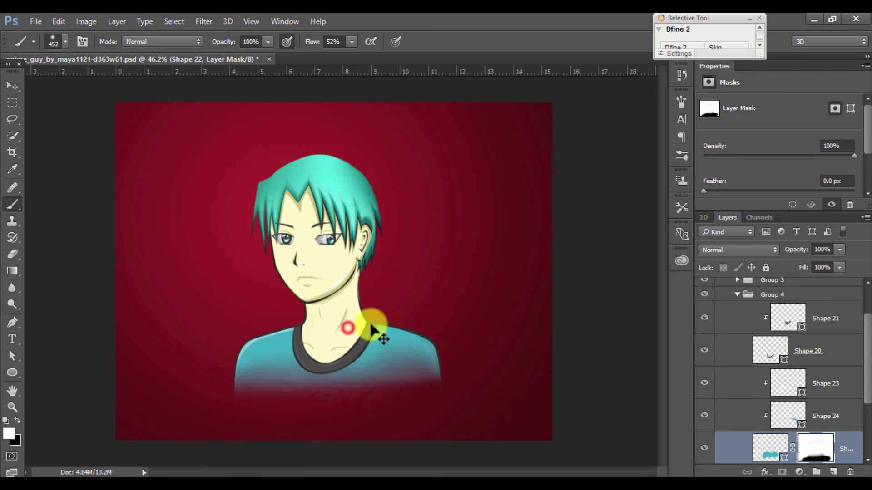
{"action": "left_click_drag", "start_coordinate": [406, 322], "coordinate": [403, 300]}
- Duplicate Group 5 and convert it to a smart object
{"action": "scroll", "coordinate": [403, 300], "scroll_direction": "down", "scroll_amount": 3}
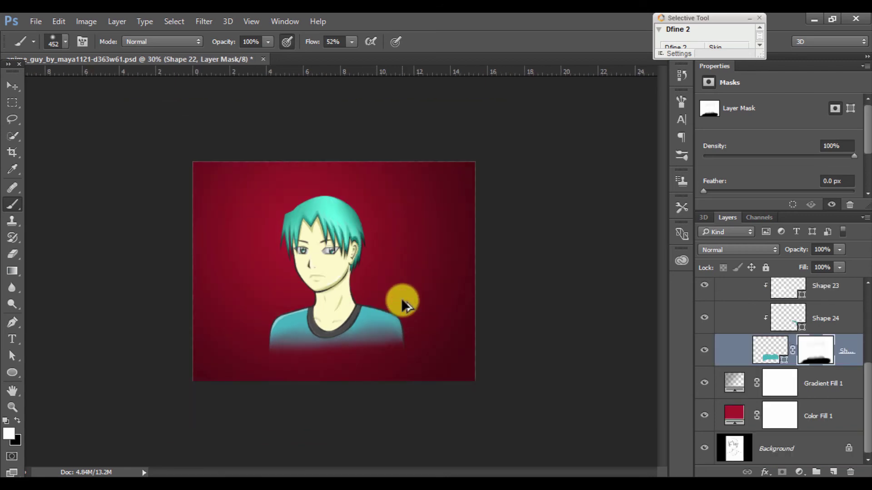
{"action": "scroll", "coordinate": [399, 302], "scroll_direction": "up", "scroll_amount": 1}
{"action": "scroll", "coordinate": [768, 354], "scroll_direction": "up", "scroll_amount": 5}
{"action": "left_click", "coordinate": [736, 329]}
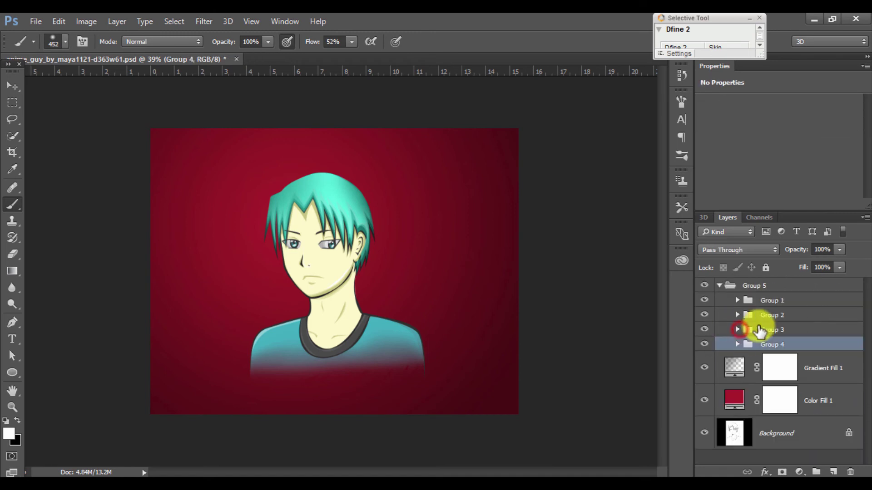
{"action": "left_click", "coordinate": [719, 285]}
{"action": "left_click_drag", "start_coordinate": [778, 286], "coordinate": [837, 468]}
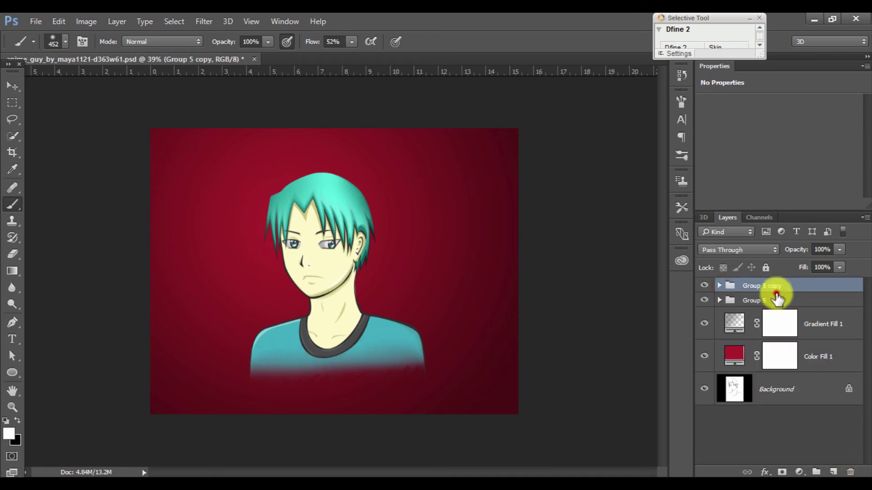
{"action": "right_click", "coordinate": [774, 294]}
{"action": "left_click", "coordinate": [704, 204]}
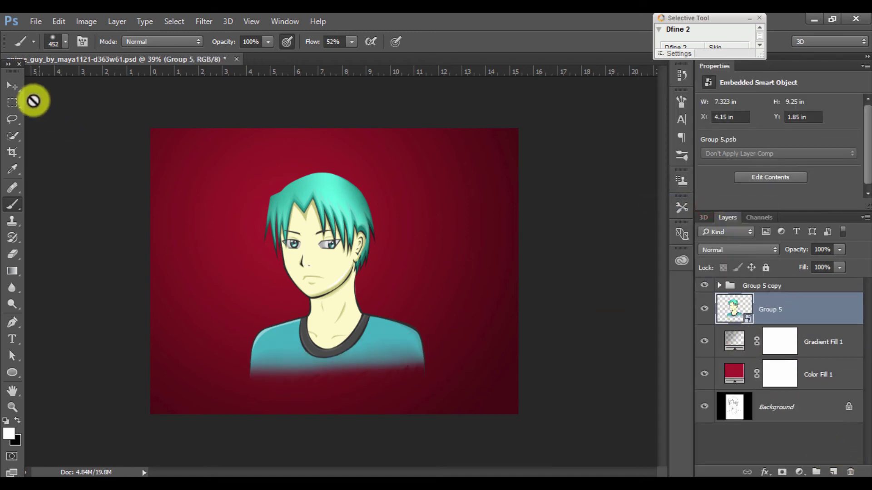
- Scale the duplicate up, shift it left, and lower its opacity to about 24%
{"action": "left_click", "coordinate": [12, 86]}
{"action": "mouse_move", "coordinate": [430, 172]}
{"action": "left_mouse_down"}
{"action": "mouse_move", "coordinate": [542, 121]}
{"action": "mouse_move", "coordinate": [427, 150]}
{"action": "mouse_move", "coordinate": [519, 78]}
{"action": "left_mouse_up"}
{"action": "mouse_move", "coordinate": [395, 376]}
{"action": "left_mouse_down"}
{"action": "mouse_move", "coordinate": [555, 390]}
{"action": "mouse_move", "coordinate": [450, 370]}
{"action": "mouse_move", "coordinate": [421, 402]}
{"action": "mouse_move", "coordinate": [422, 375]}
{"action": "mouse_move", "coordinate": [394, 374]}
{"action": "left_mouse_up"}
{"action": "key", "text": "m"}
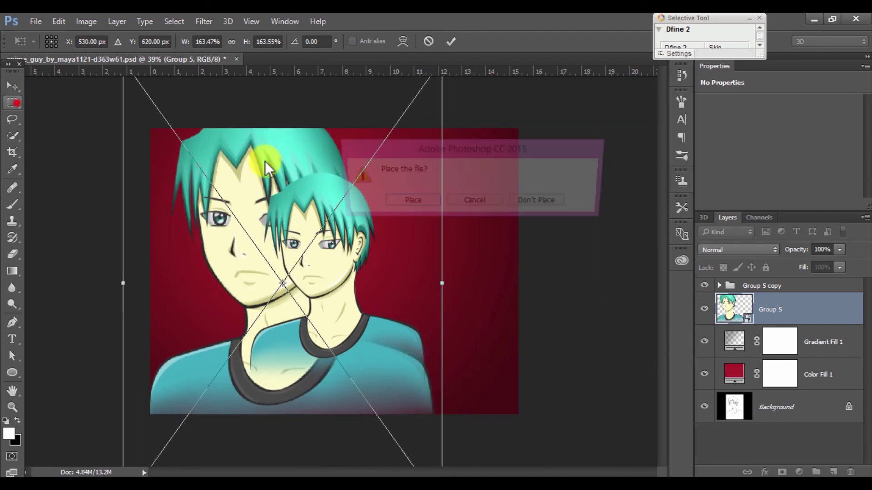
{"action": "left_click", "coordinate": [400, 196]}
{"action": "mouse_move", "coordinate": [269, 200]}
{"action": "left_mouse_down"}
{"action": "mouse_move", "coordinate": [246, 200]}
{"action": "mouse_move", "coordinate": [258, 197]}
{"action": "left_mouse_up"}
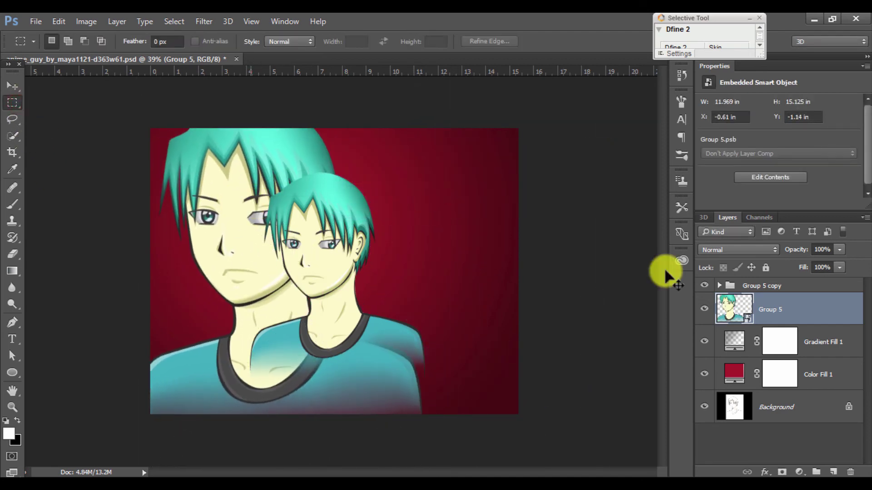
{"action": "mouse_move", "coordinate": [809, 249]}
{"action": "left_mouse_down"}
{"action": "mouse_move", "coordinate": [778, 250]}
{"action": "mouse_move", "coordinate": [793, 253]}
{"action": "left_mouse_up"}
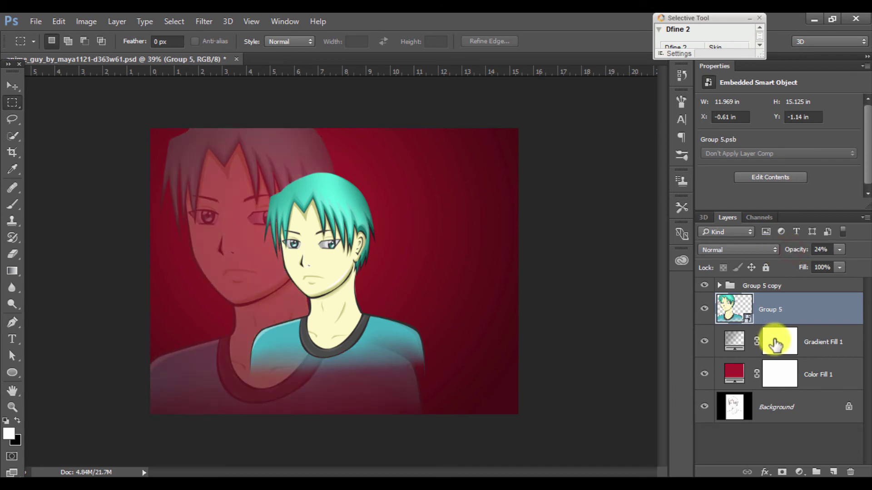
- Add a layer mask to Group 5 and draw a diagonal black-to-white gradient fading the ghost figure
{"action": "left_click", "coordinate": [799, 472]}
{"action": "left_click", "coordinate": [12, 271]}
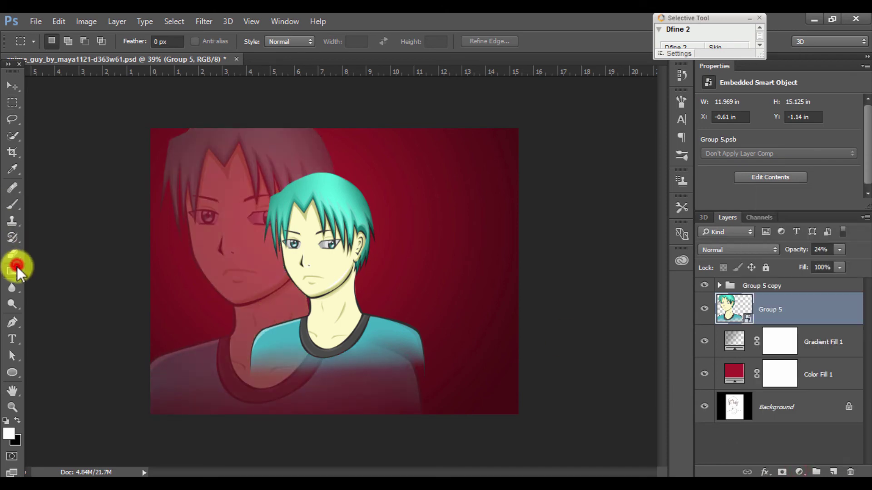
{"action": "left_click", "coordinate": [782, 472]}
{"action": "left_click_drag", "start_coordinate": [365, 395], "coordinate": [89, 197]}
{"action": "key", "text": "x"}
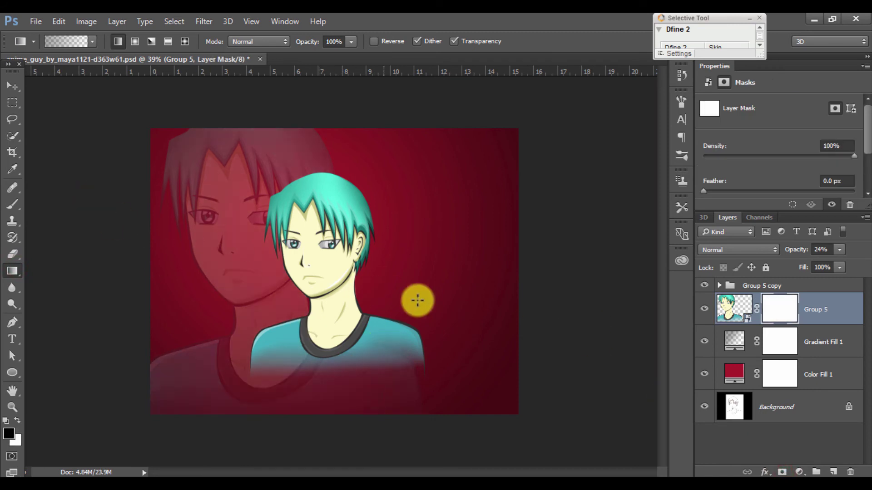
{"action": "left_click_drag", "start_coordinate": [439, 312], "coordinate": [6, 291]}
{"action": "left_click_drag", "start_coordinate": [282, 347], "coordinate": [189, 268]}
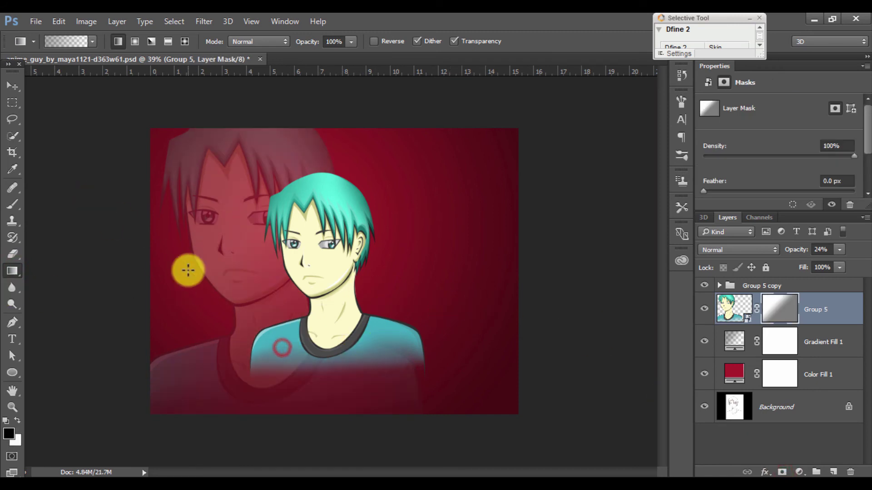
{"action": "mouse_move", "coordinate": [333, 360]}
{"action": "left_mouse_down"}
{"action": "mouse_move", "coordinate": [262, 317]}
{"action": "mouse_move", "coordinate": [241, 273]}
{"action": "left_mouse_up"}
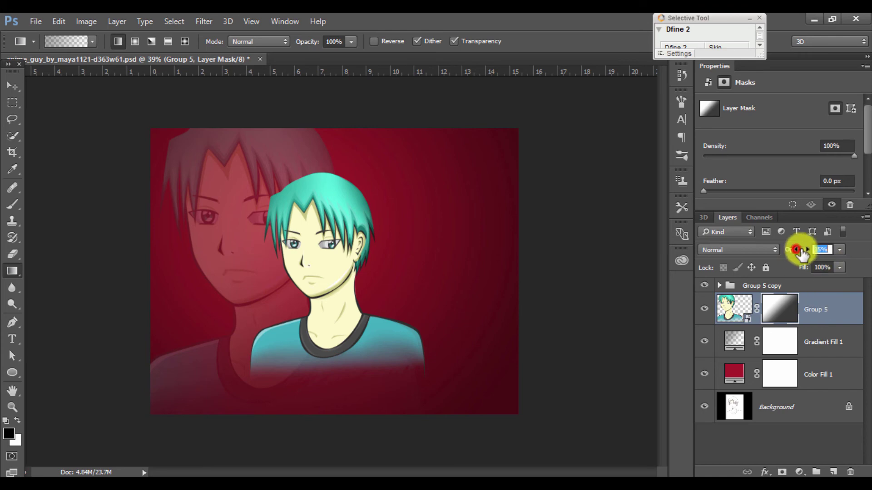
- Lower the ghost's opacity slightly and change Color Fill 1 from red to magenta
{"action": "left_click_drag", "start_coordinate": [801, 255], "coordinate": [799, 254]}
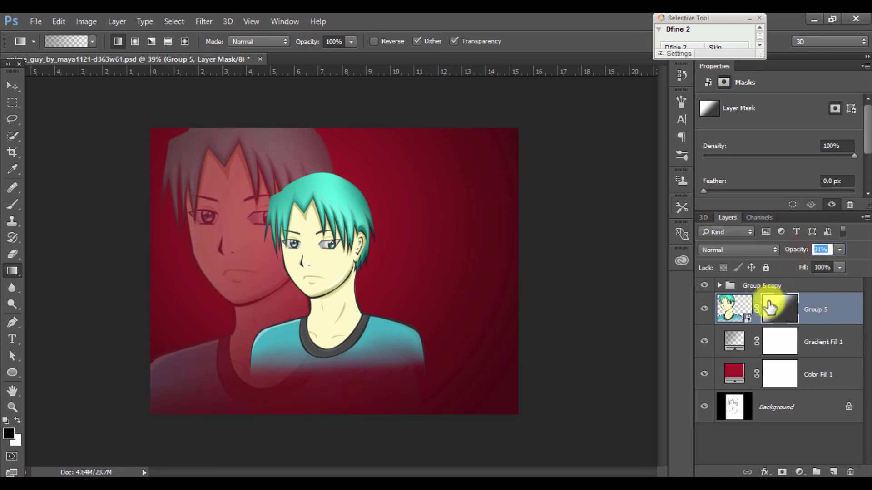
{"action": "left_click", "coordinate": [780, 288]}
{"action": "double_click", "coordinate": [734, 373]}
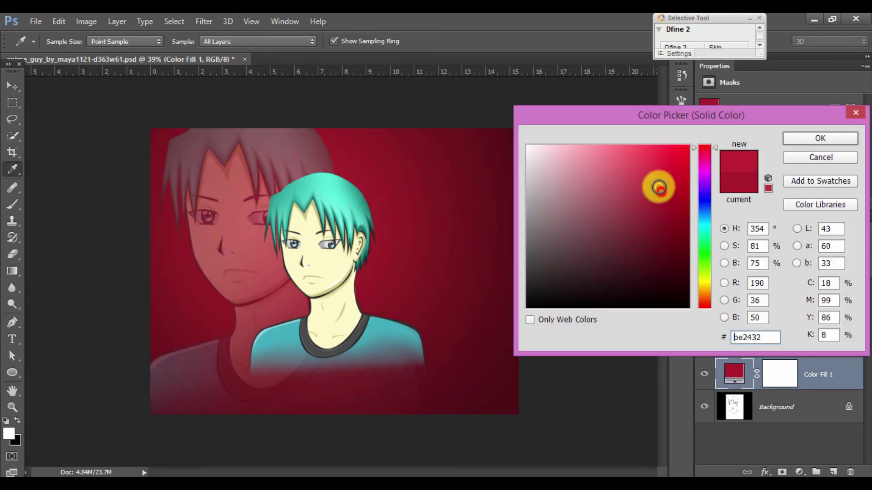
{"action": "left_click_drag", "start_coordinate": [659, 194], "coordinate": [663, 205]}
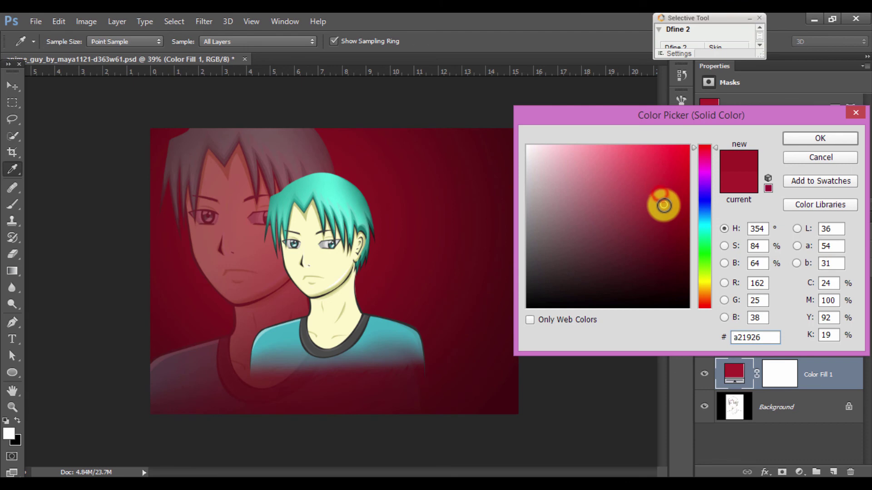
{"action": "left_click", "coordinate": [711, 154]}
{"action": "left_click_drag", "start_coordinate": [708, 154], "coordinate": [707, 156]}
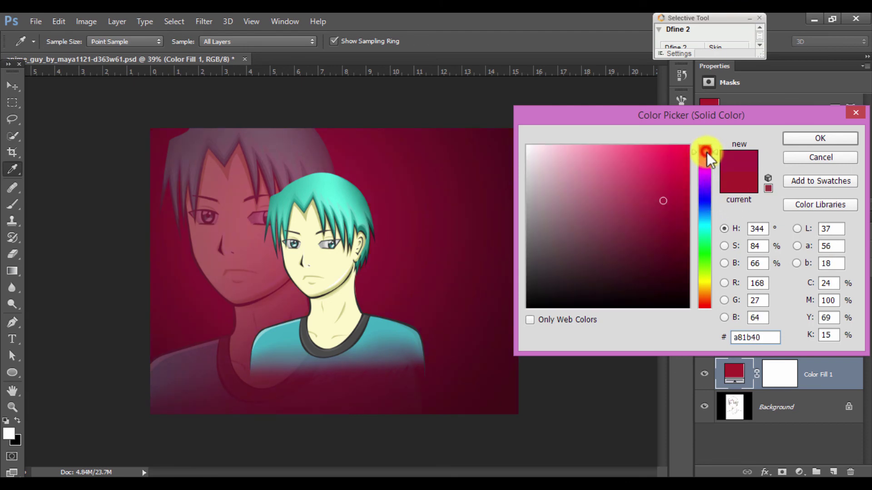
{"action": "left_click", "coordinate": [790, 139]}
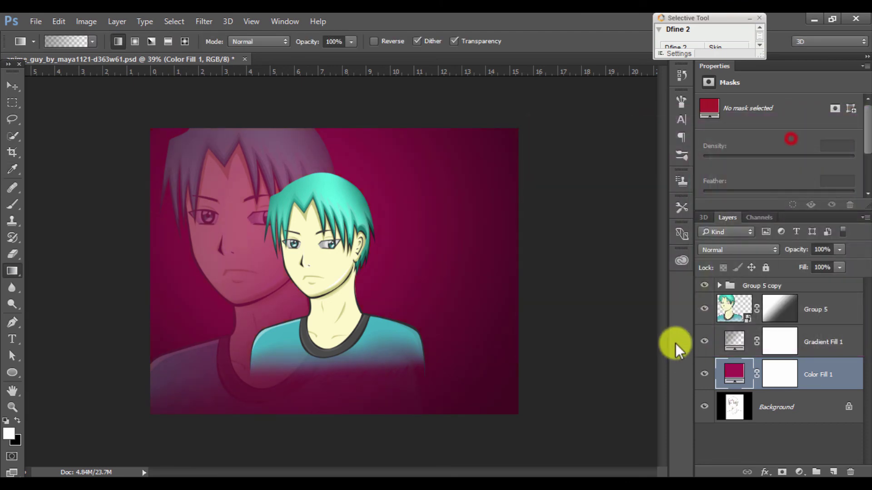
{"action": "left_click", "coordinate": [820, 287]}
- Add a new empty layer, enlarge the brush size, and apply a scale-up transform
{"action": "left_click", "coordinate": [833, 471]}
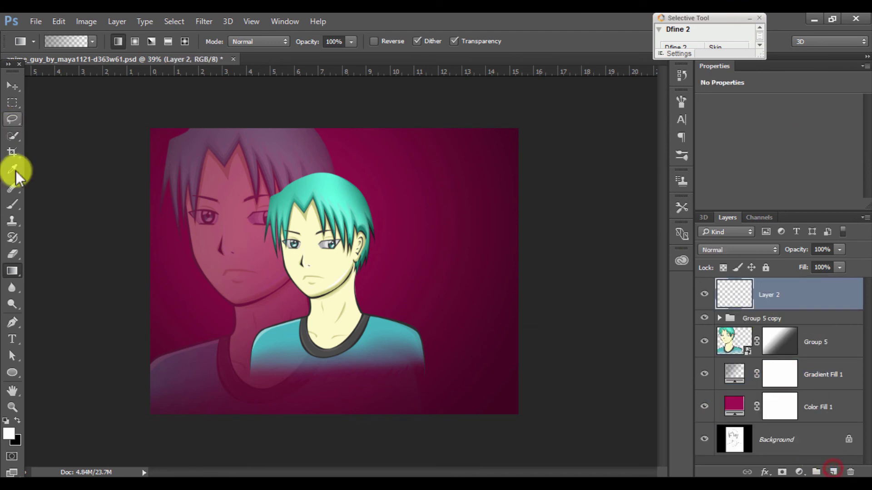
{"action": "left_click", "coordinate": [12, 205]}
{"action": "left_click_drag", "start_coordinate": [126, 181], "coordinate": [123, 150]}
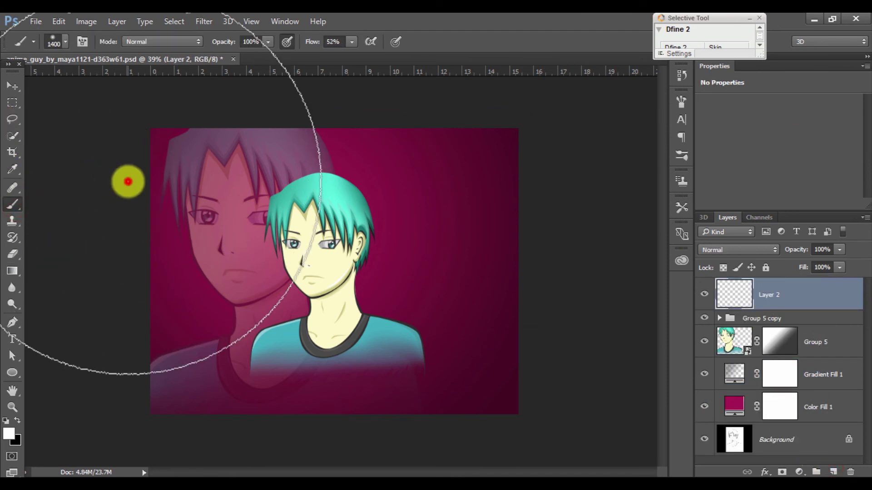
{"action": "key", "text": "v"}
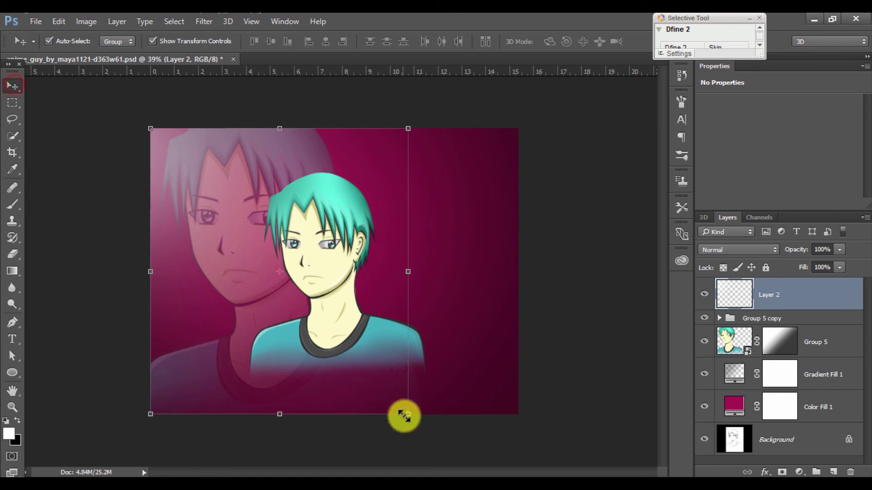
{"action": "mouse_move", "coordinate": [403, 415]}
{"action": "left_mouse_down"}
{"action": "mouse_move", "coordinate": [457, 448]}
{"action": "mouse_move", "coordinate": [446, 457]}
{"action": "left_mouse_up"}
{"action": "left_click", "coordinate": [13, 97]}
{"action": "left_click", "coordinate": [396, 204]}
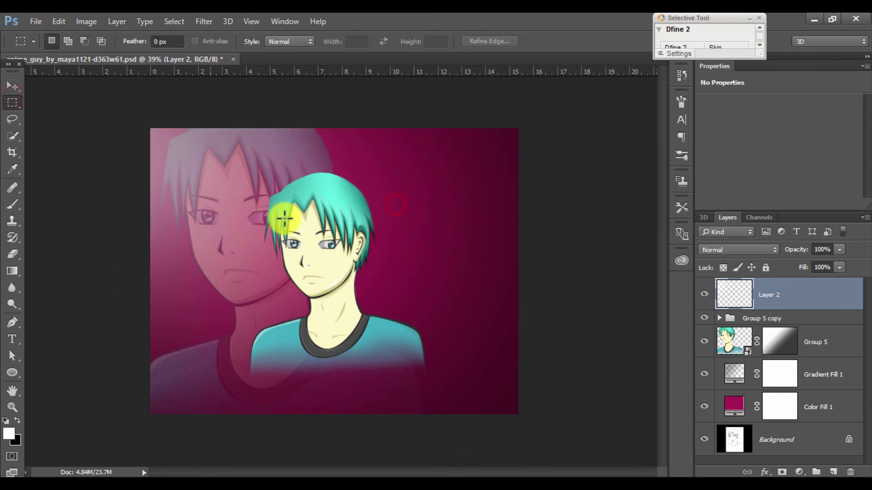
- Paint a soft white glow over the upper-left area with the large brush, then fit the canvas in view
{"action": "left_click", "coordinate": [13, 204]}
{"action": "key", "text": "x"}
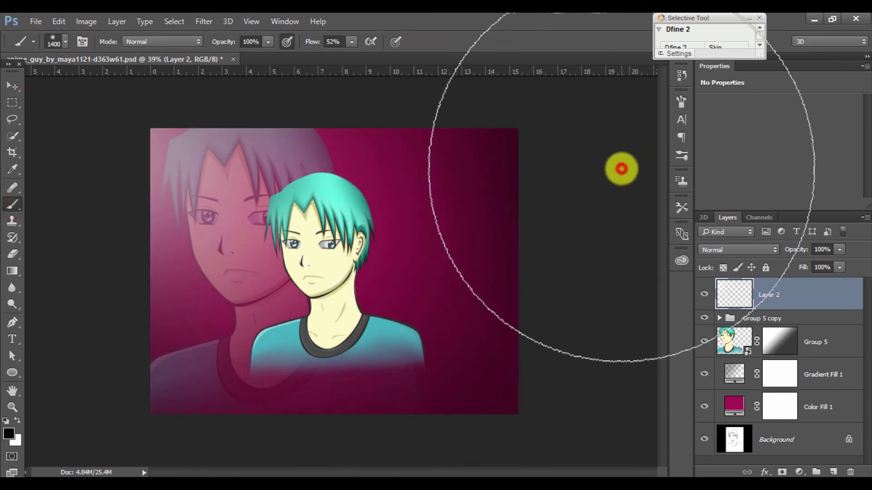
{"action": "key", "text": "x"}
{"action": "mouse_move", "coordinate": [133, 187]}
{"action": "left_mouse_down"}
{"action": "mouse_move", "coordinate": [101, 90]}
{"action": "mouse_move", "coordinate": [79, 103]}
{"action": "left_mouse_up"}
{"action": "scroll", "coordinate": [440, 326], "scroll_direction": "up", "scroll_amount": 2}
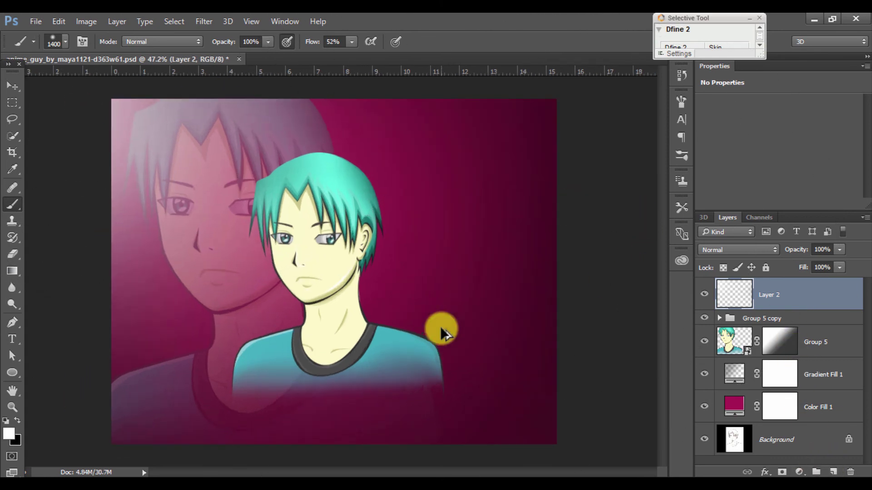
{"action": "scroll", "coordinate": [440, 326], "scroll_direction": "up", "scroll_amount": 2}
{"action": "key", "text": "ctrl+0"}
{"action": "left_click", "coordinate": [799, 472]}
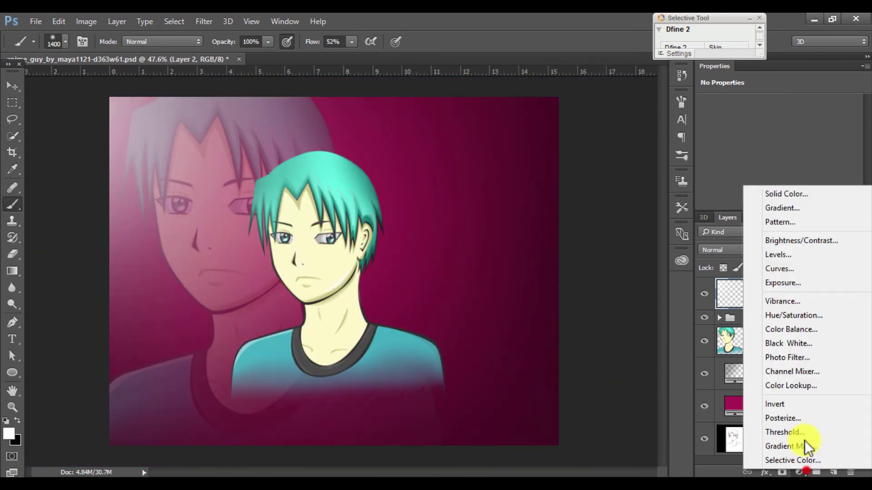
- Add a Color Balance layer shifting midtones toward blue and cyan and highlights slightly toward red
{"action": "left_click", "coordinate": [801, 331]}
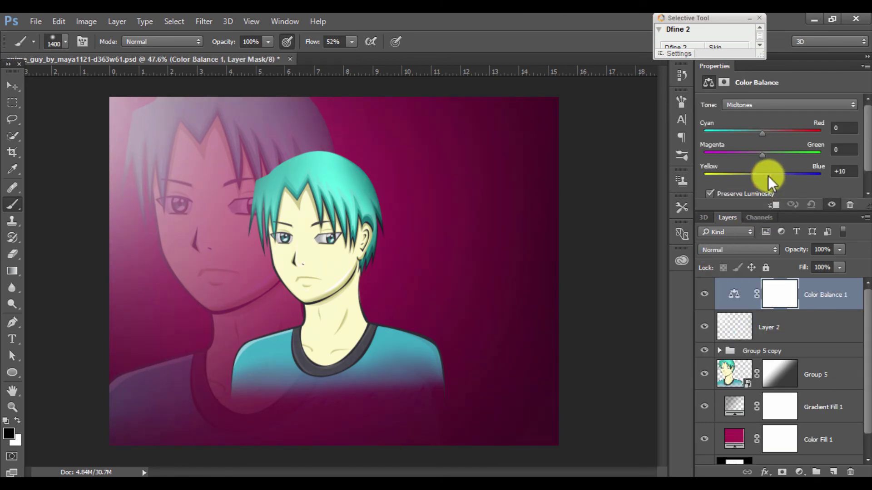
{"action": "left_click_drag", "start_coordinate": [768, 175], "coordinate": [768, 170]}
{"action": "left_click_drag", "start_coordinate": [762, 131], "coordinate": [757, 131]}
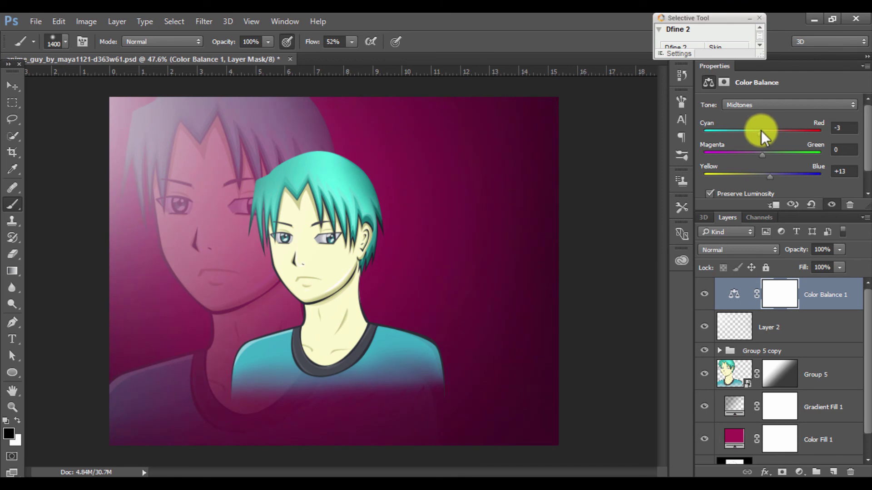
{"action": "left_click", "coordinate": [758, 105]}
{"action": "left_click", "coordinate": [754, 128]}
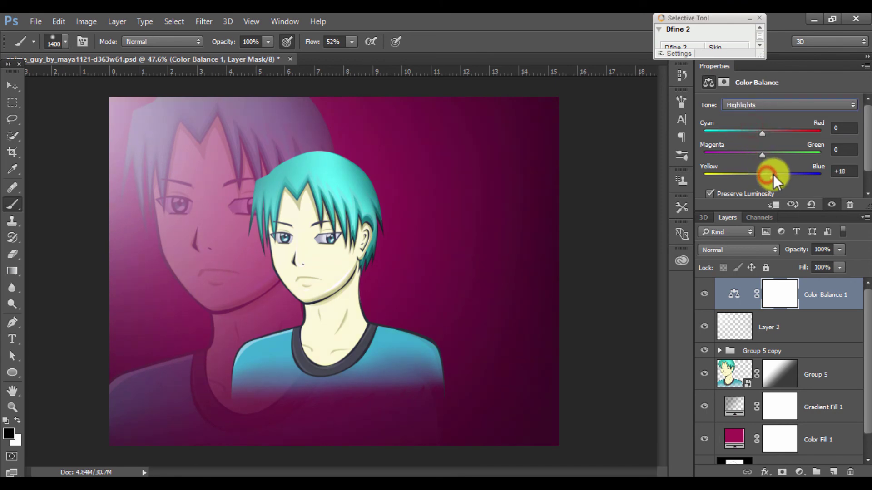
{"action": "left_click_drag", "start_coordinate": [773, 175], "coordinate": [766, 170]}
{"action": "left_click_drag", "start_coordinate": [764, 171], "coordinate": [764, 178]}
{"action": "mouse_move", "coordinate": [762, 132]}
{"action": "left_mouse_down"}
{"action": "mouse_move", "coordinate": [809, 140]}
{"action": "mouse_move", "coordinate": [766, 146]}
{"action": "left_mouse_up"}
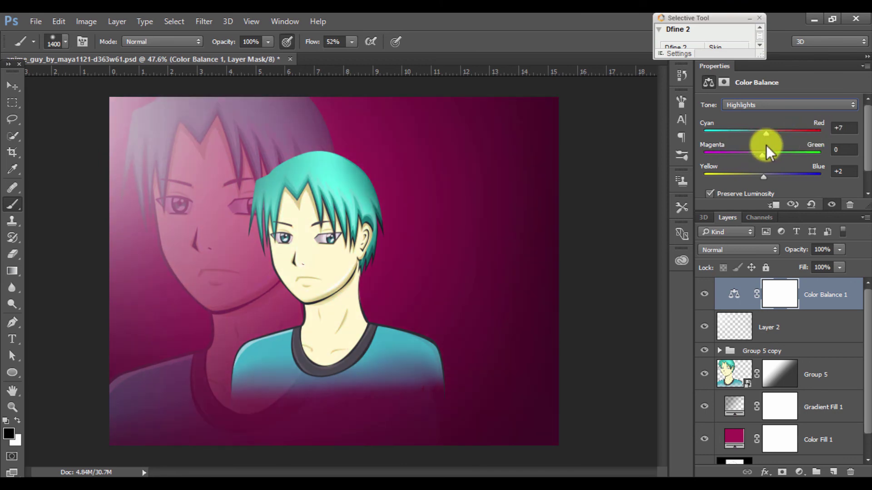
{"action": "left_click", "coordinate": [704, 295]}
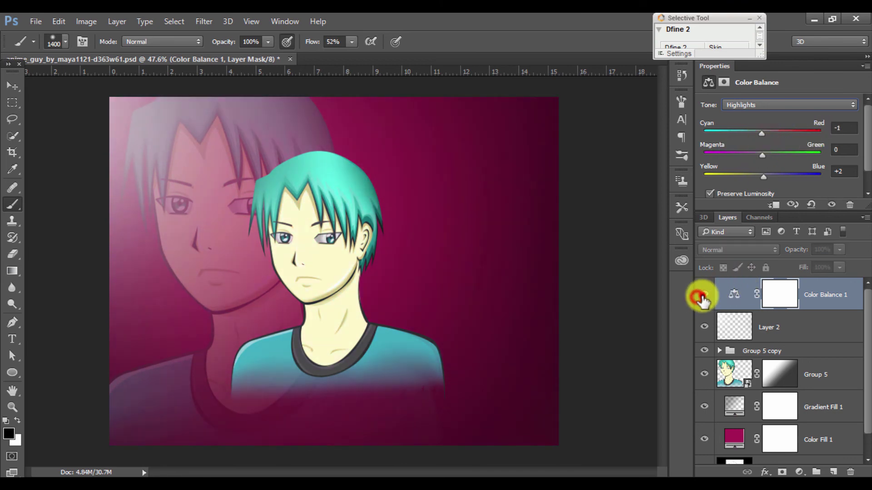